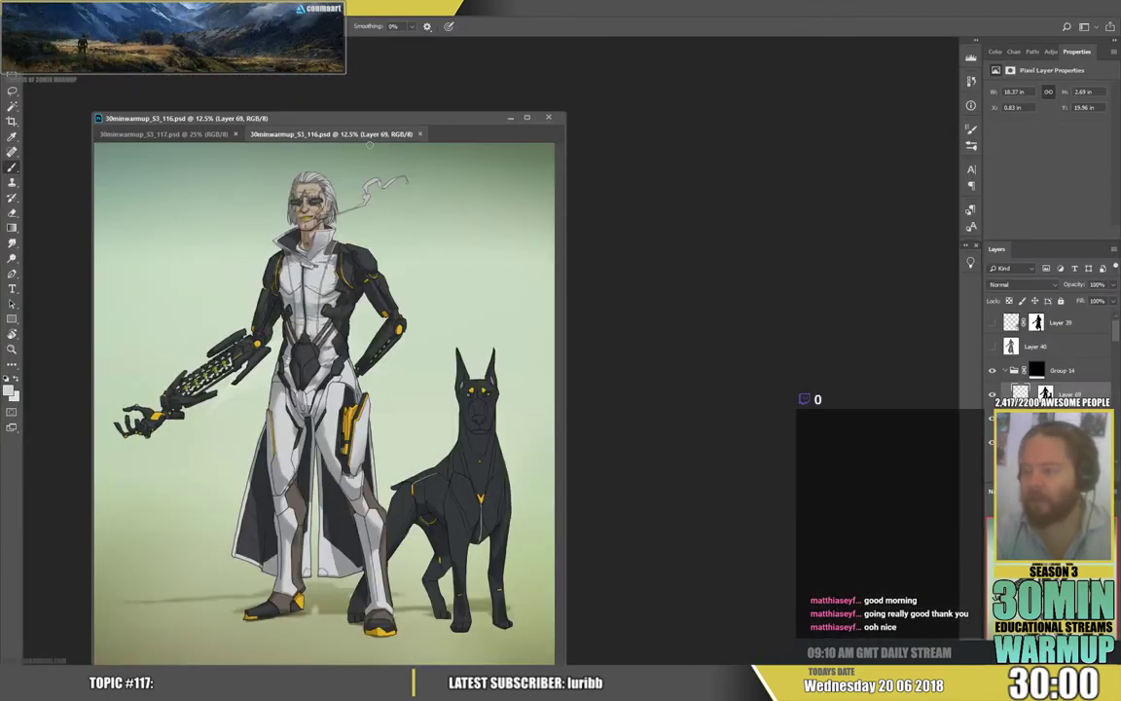
# Separate 30minwarmup_S3_116.psd, cyberpunk_chopper.jpg and cyberpunk_runner02.jpg into their own windows and spread the character artworks out for comparison
pyautogui.moveTo(321, 132); pyautogui.dragTo(622, 59)
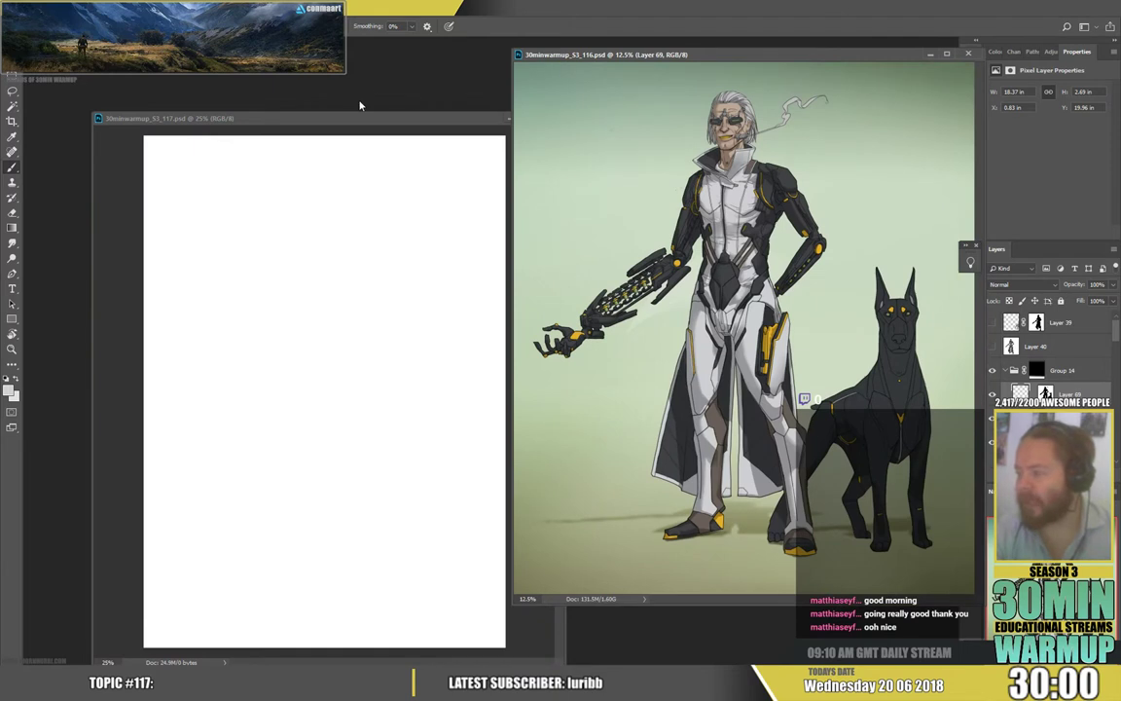
pyautogui.moveTo(358, 118); pyautogui.dragTo(314, 79)
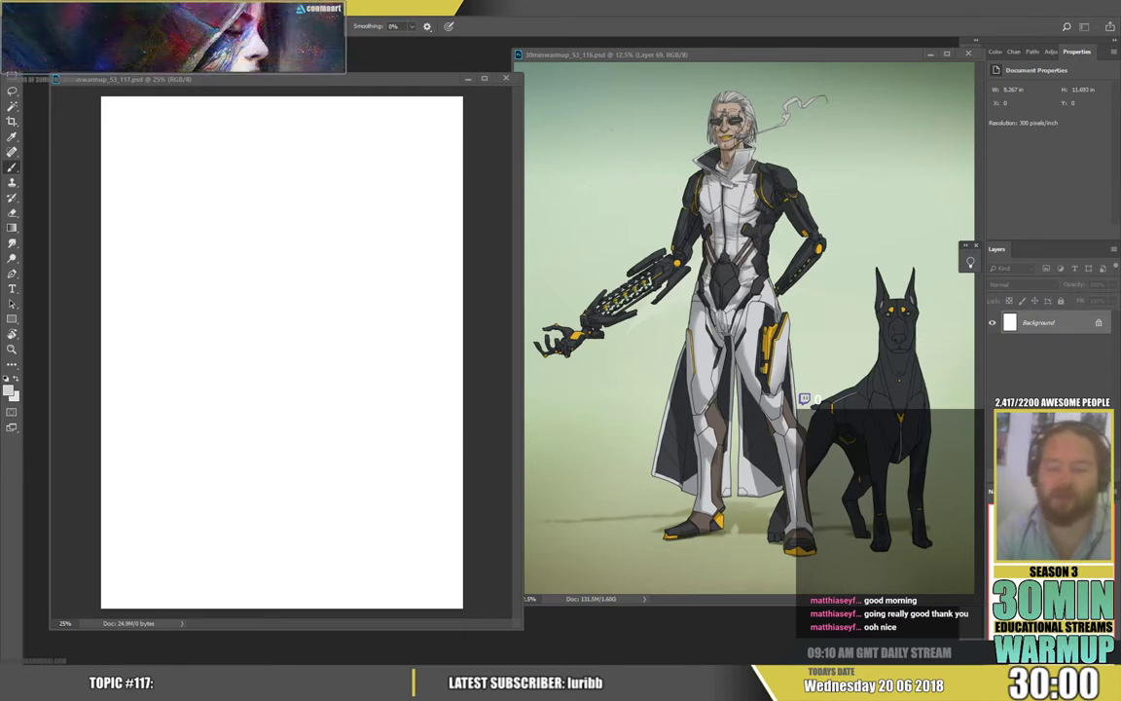
pyautogui.moveTo(657, 20); pyautogui.dragTo(635, 58)
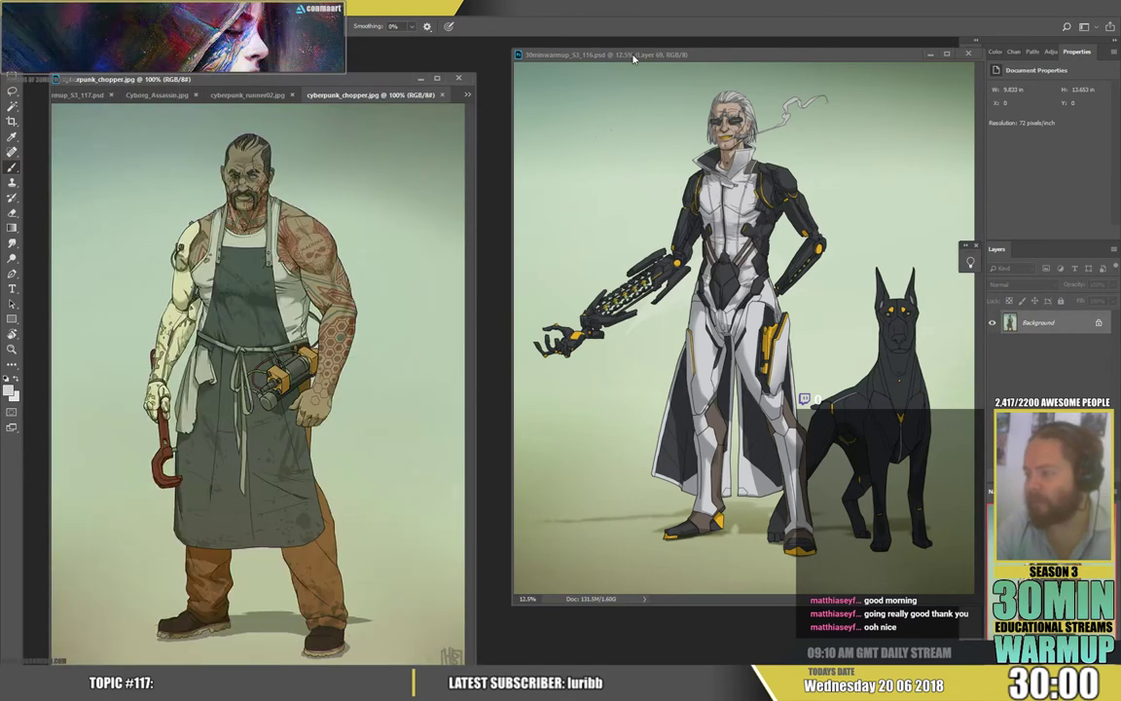
pyautogui.moveTo(314, 92); pyautogui.dragTo(299, 63)
pyautogui.click(672, 52)
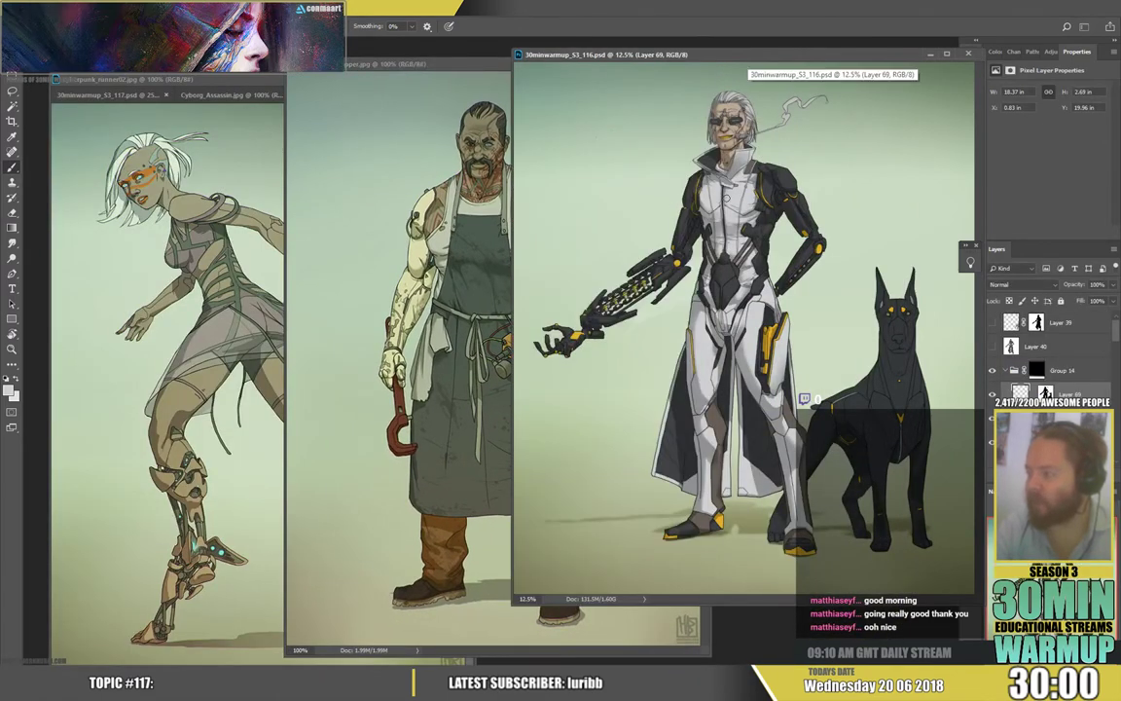
pyautogui.moveTo(387, 64); pyautogui.dragTo(794, 76)
pyautogui.moveTo(370, 95); pyautogui.dragTo(489, 107)
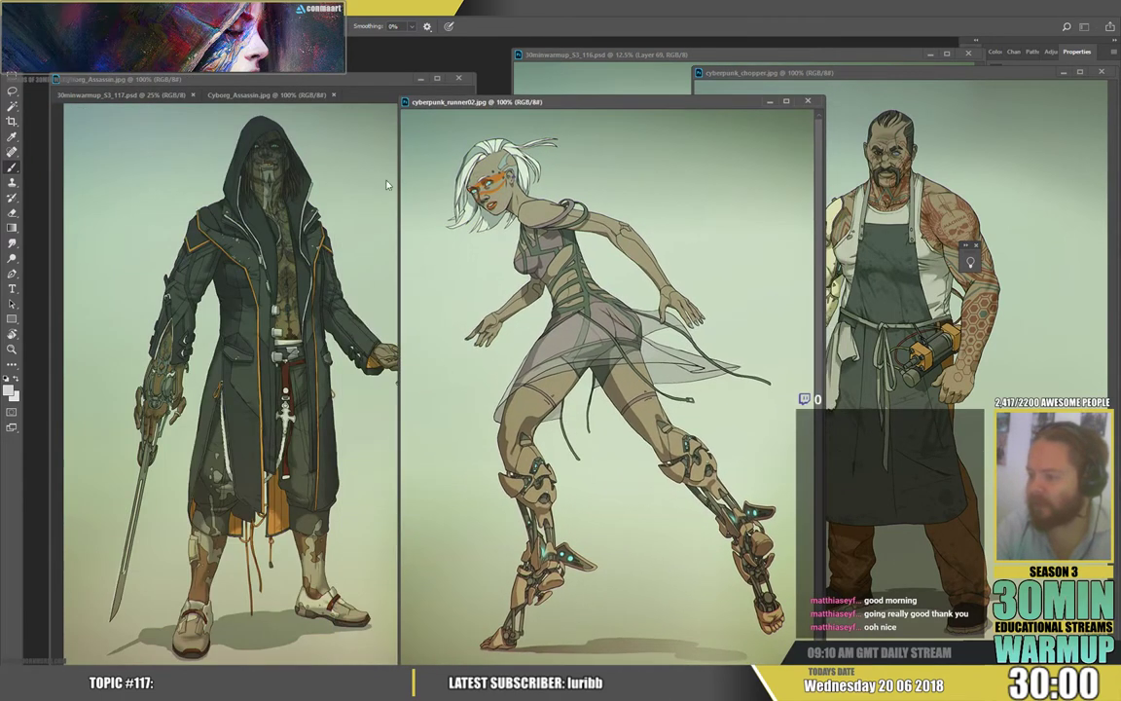
# Close all the character artworks and move the blank 30minwarmup_S3_117.psd window toward the middle of the workspace
pyautogui.click(382, 79)
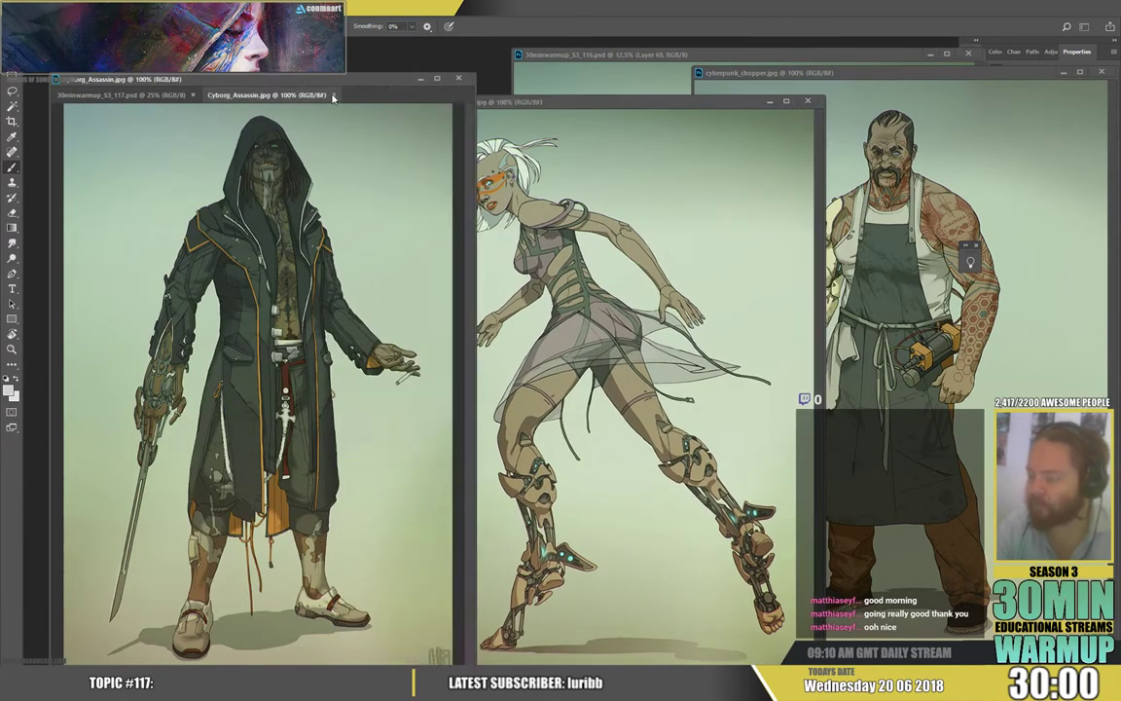
pyautogui.click(333, 96)
pyautogui.click(730, 101)
pyautogui.click(807, 101)
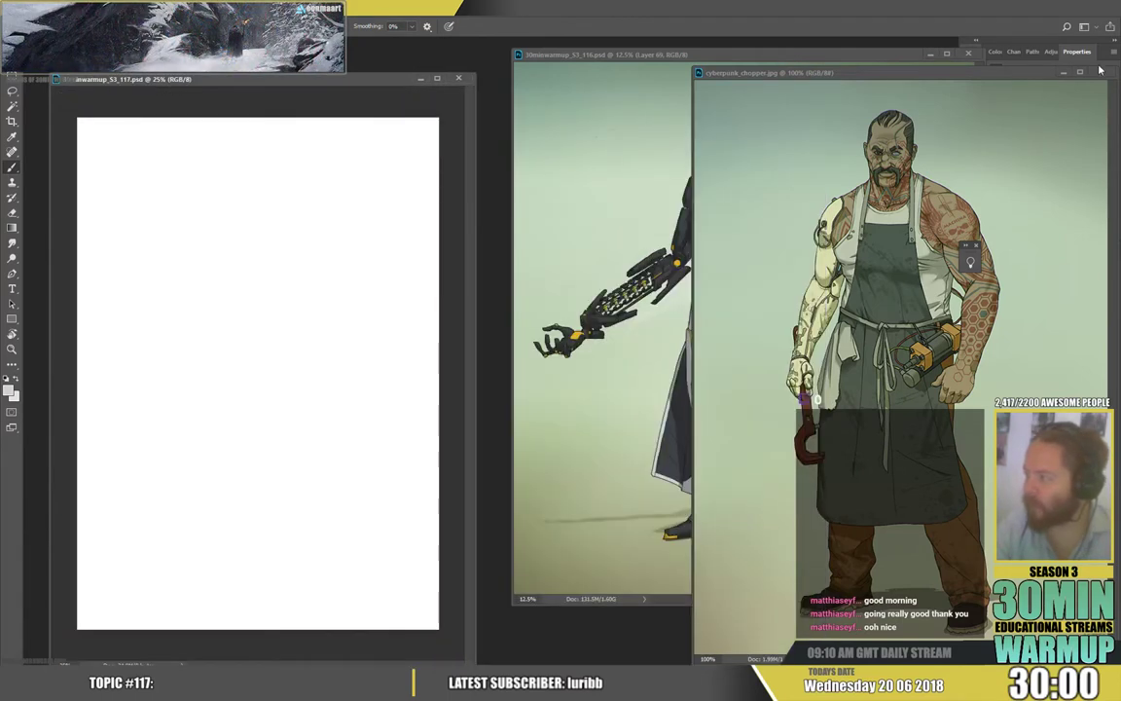
pyautogui.click(1101, 72)
pyautogui.click(423, 120)
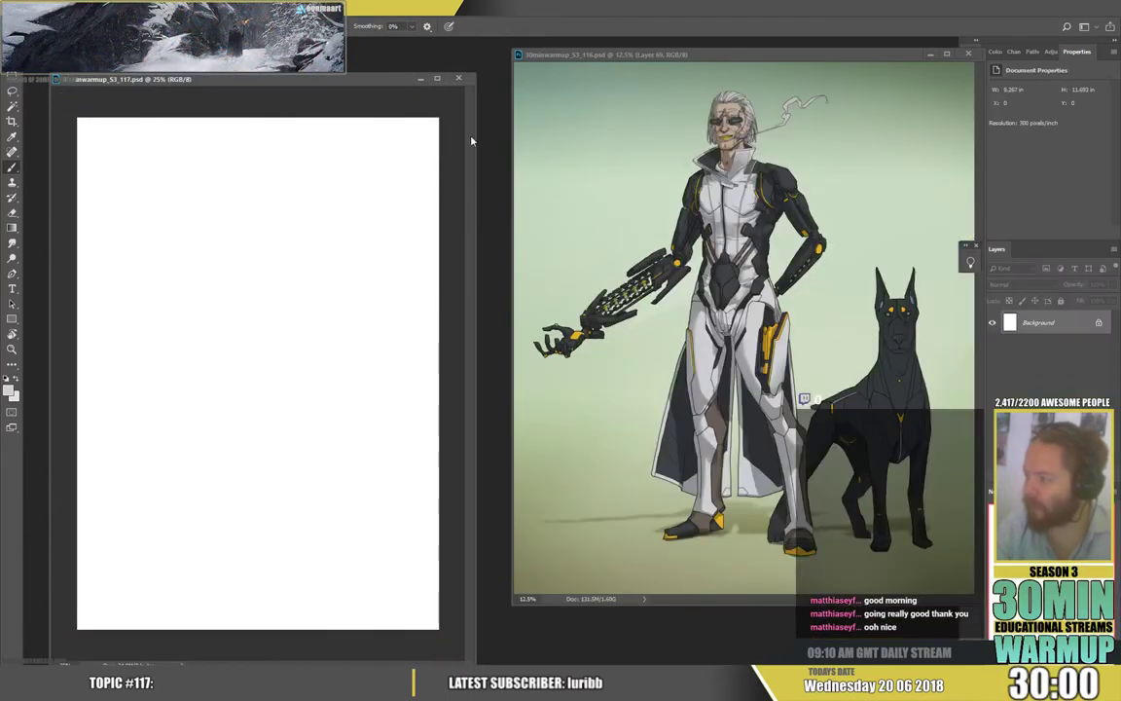
pyautogui.click(969, 55)
pyautogui.moveTo(146, 79); pyautogui.dragTo(348, 73)
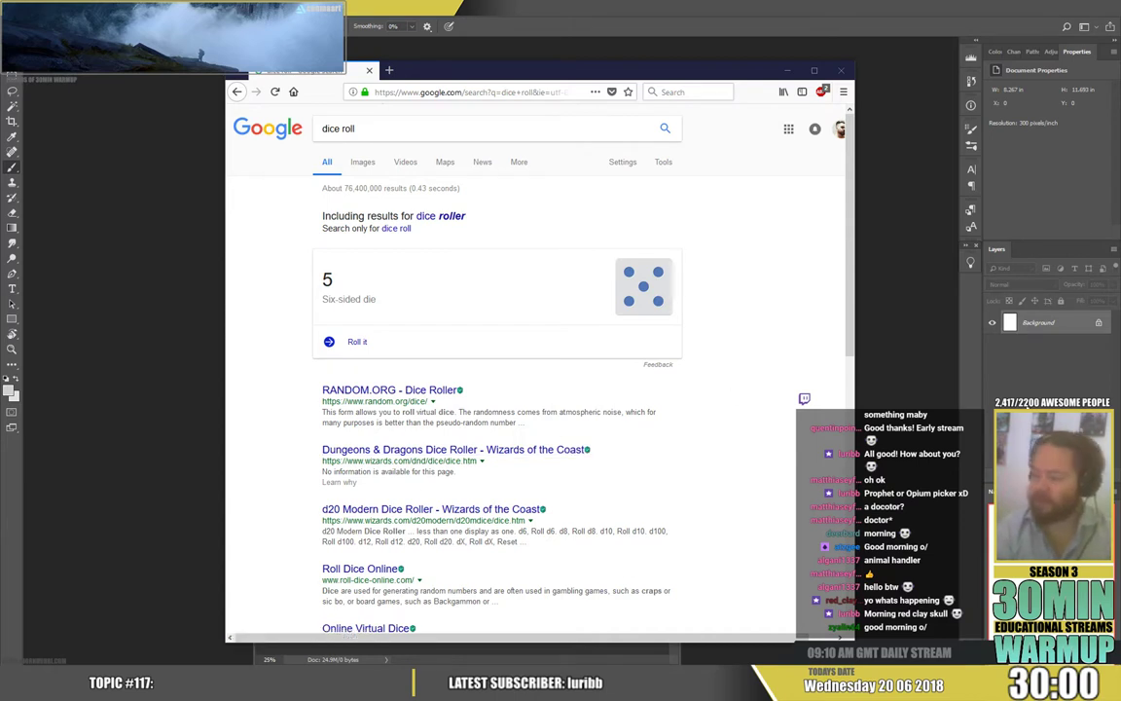
# Roll Google's six-sided die to choose the drawing topic and close the browser window
pyautogui.click(358, 344)
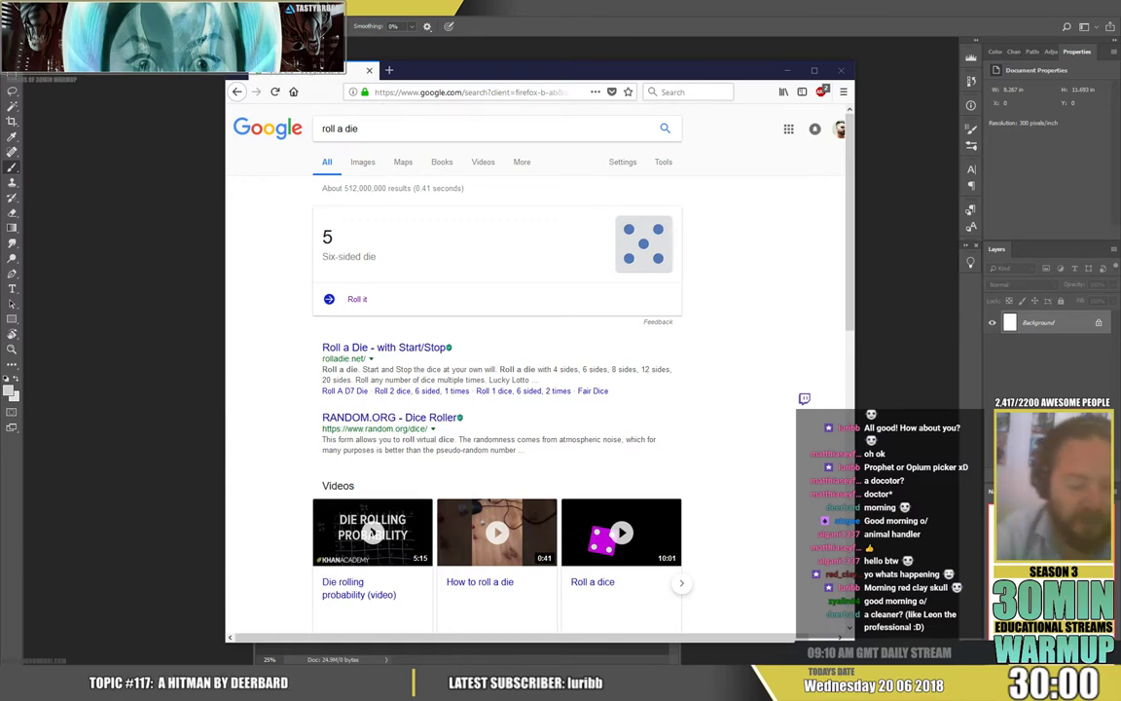
pyautogui.click(842, 71)
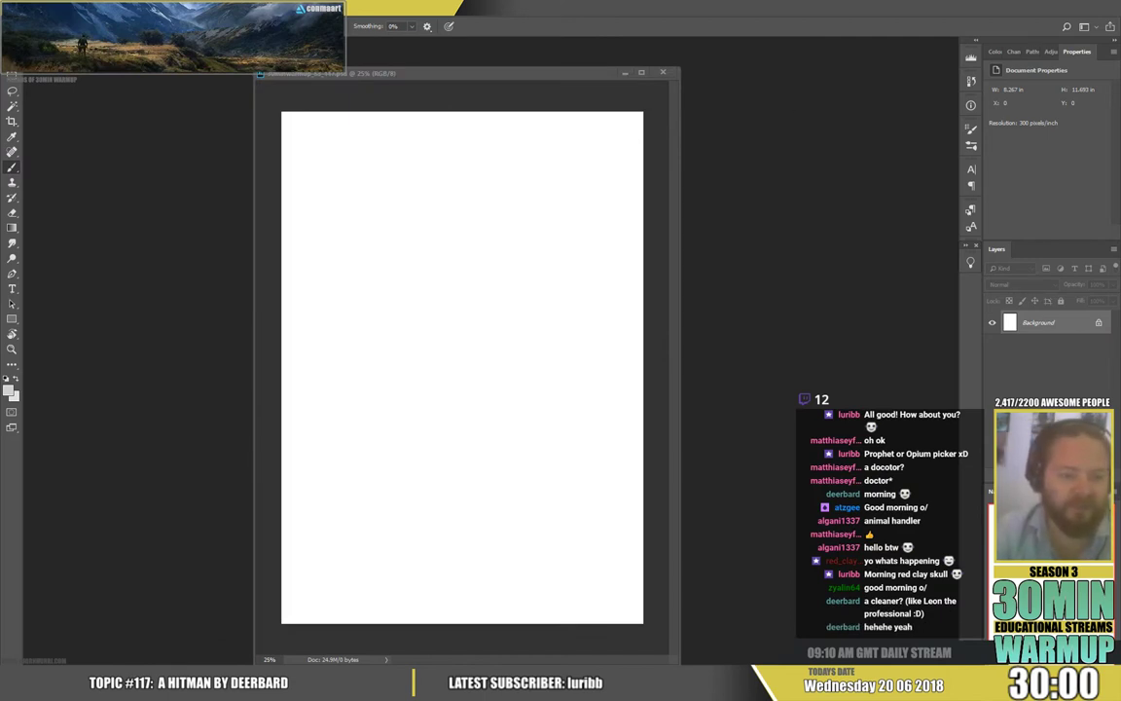
# Widen the blank document's window so there is more room around the page, and save the file
pyautogui.click(644, 296)
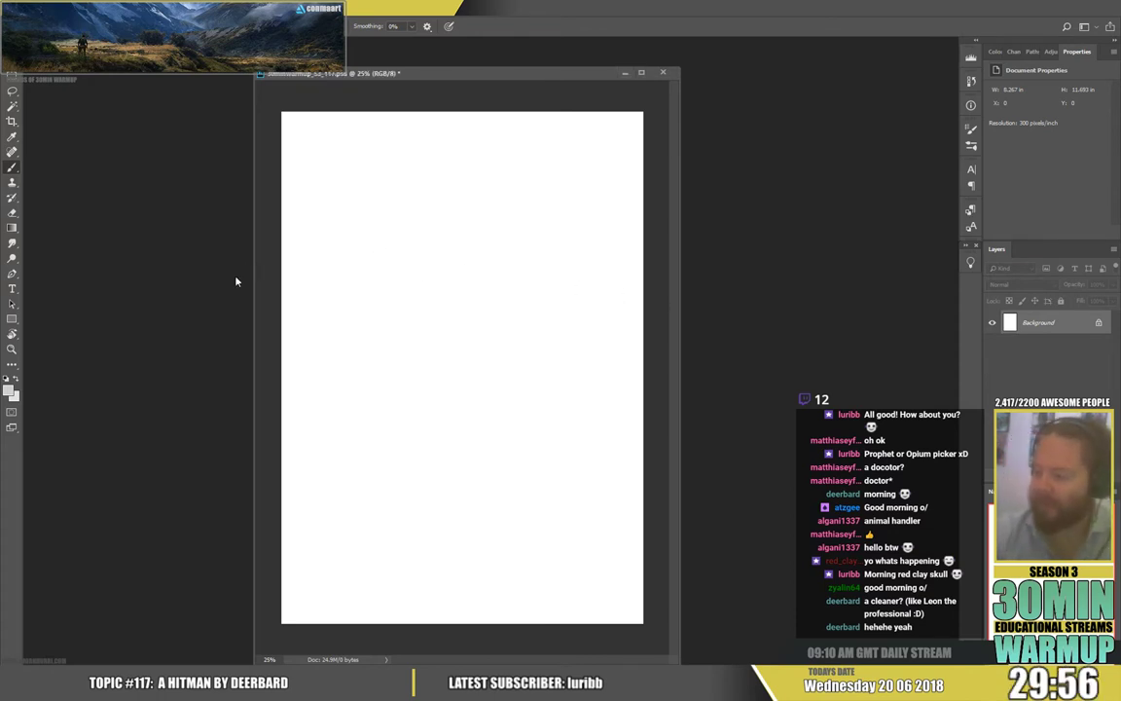
pyautogui.moveTo(252, 297); pyautogui.dragTo(72, 313)
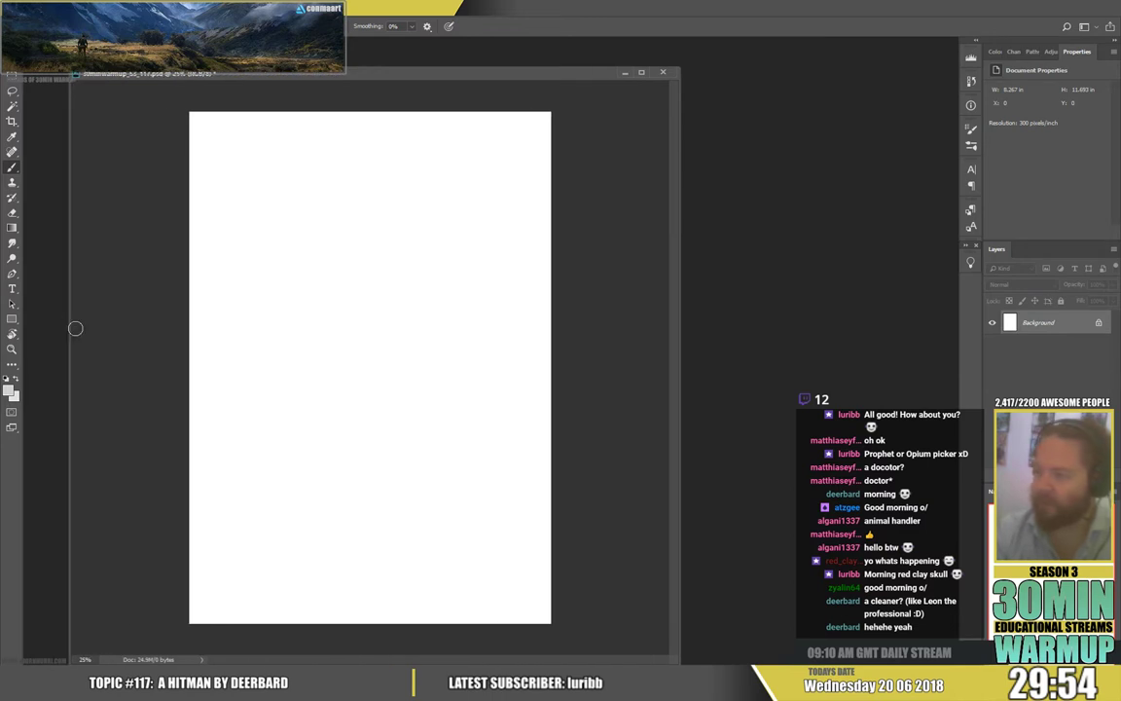
pyautogui.hotkey('ctrl', 's')
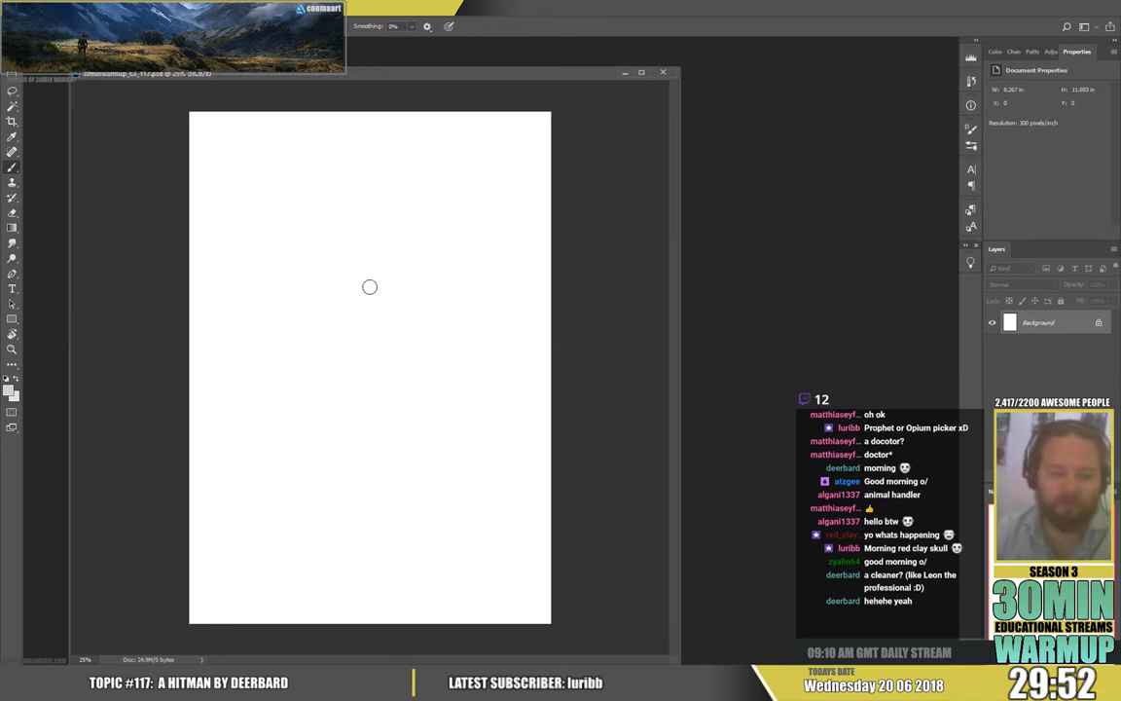
# Reset the colours to black foreground and white background and set up a small sketcher brush
pyautogui.press('d')
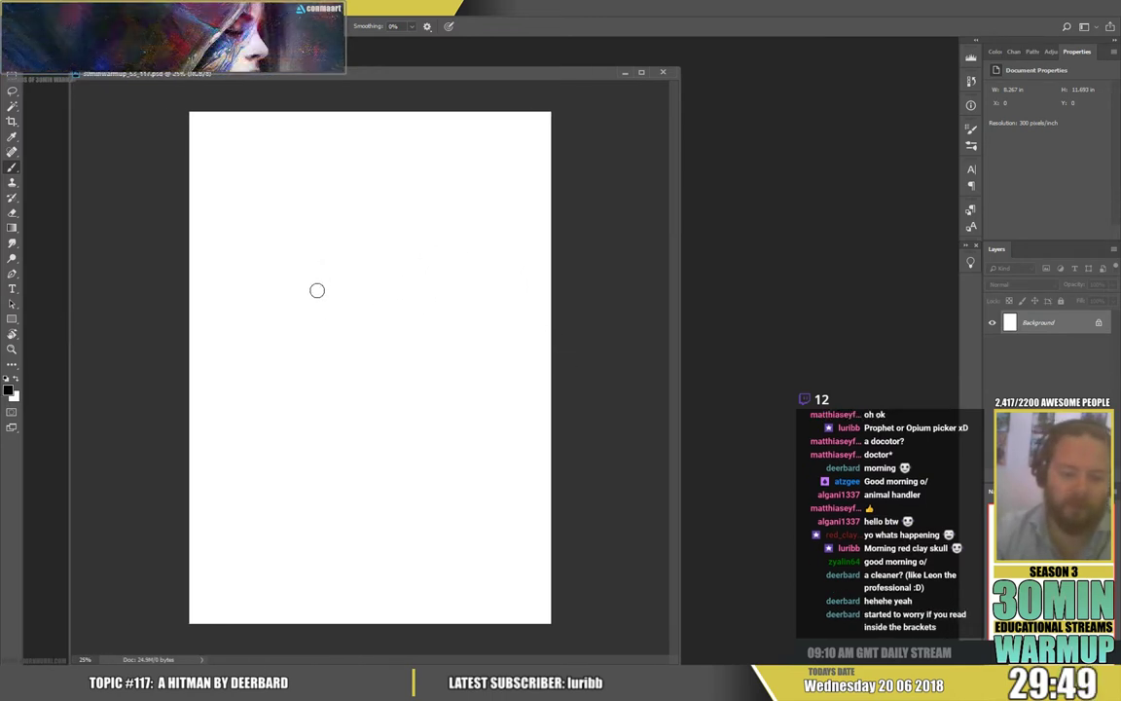
pyautogui.rightClick(319, 190)
pyautogui.click(400, 186)
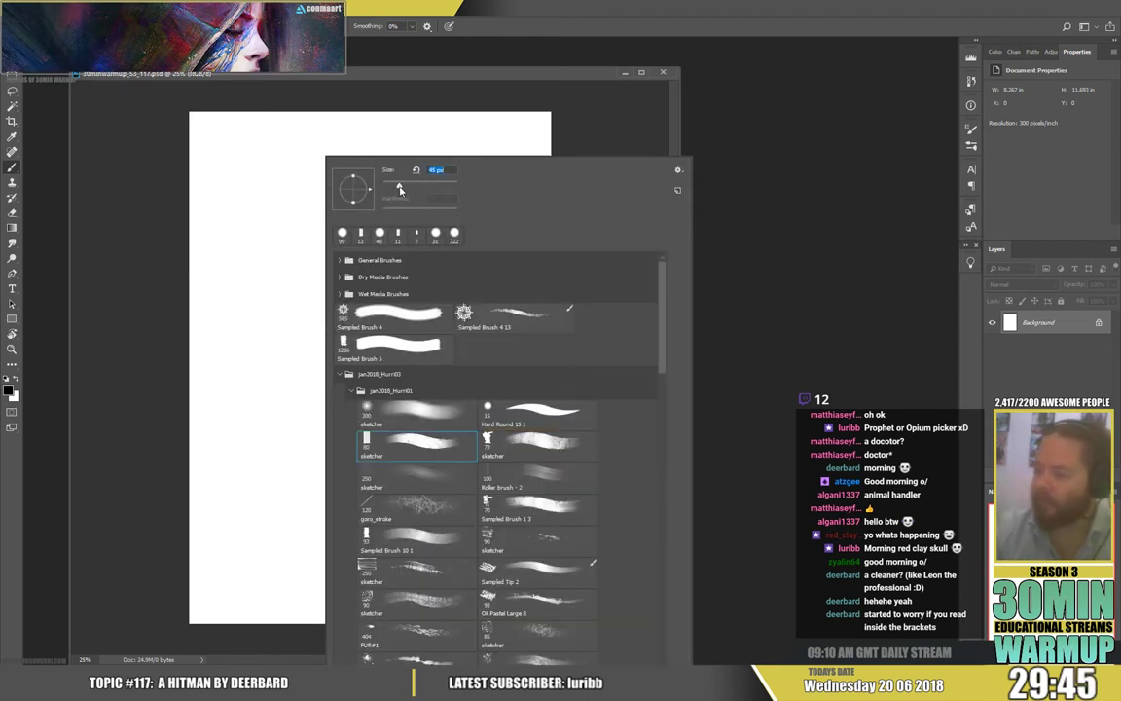
pyautogui.click(313, 200)
# Sketch the figure's head as a loose oval with hair outlines near the upper edge of the page
pyautogui.moveTo(308, 161); pyautogui.dragTo(324, 246)
pyautogui.moveTo(354, 152)
pyautogui.mouseDown()
pyautogui.moveTo(325, 234)
pyautogui.moveTo(339, 216)
pyautogui.mouseUp()
pyautogui.moveTo(314, 158)
pyautogui.mouseDown()
pyautogui.moveTo(361, 150)
pyautogui.moveTo(331, 232)
pyautogui.moveTo(374, 167)
pyautogui.moveTo(320, 182)
pyautogui.mouseUp()
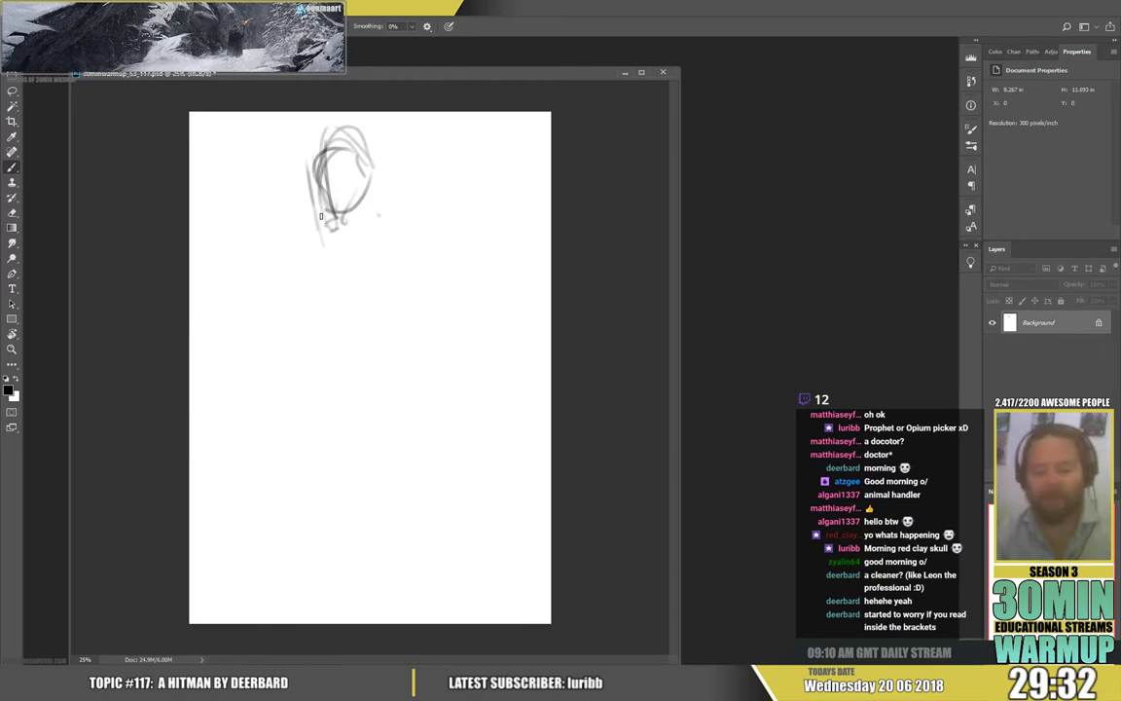
pyautogui.moveTo(318, 137)
pyautogui.mouseDown()
pyautogui.moveTo(340, 206)
pyautogui.moveTo(352, 205)
pyautogui.moveTo(365, 136)
pyautogui.moveTo(314, 158)
pyautogui.moveTo(329, 130)
pyautogui.mouseUp()
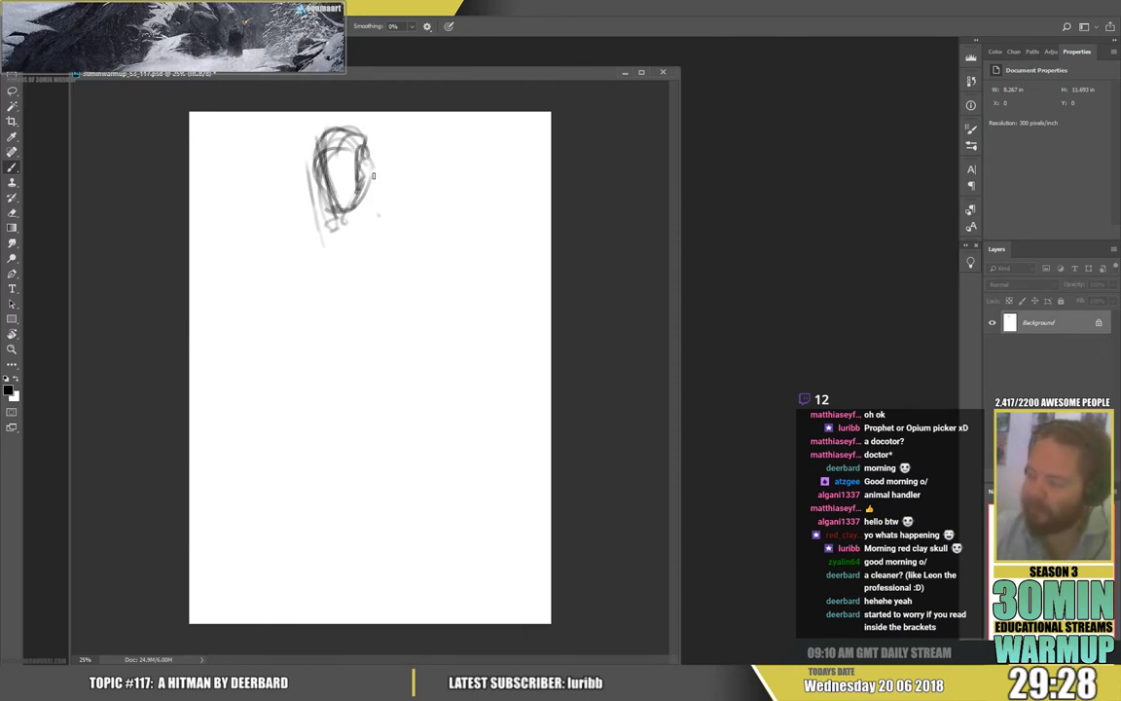
# Sketch the ear, neckline and both sides of the torso, tapering into a V at the hips
pyautogui.moveTo(372, 175)
pyautogui.mouseDown()
pyautogui.moveTo(335, 147)
pyautogui.moveTo(393, 188)
pyautogui.moveTo(337, 273)
pyautogui.moveTo(341, 306)
pyautogui.mouseUp()
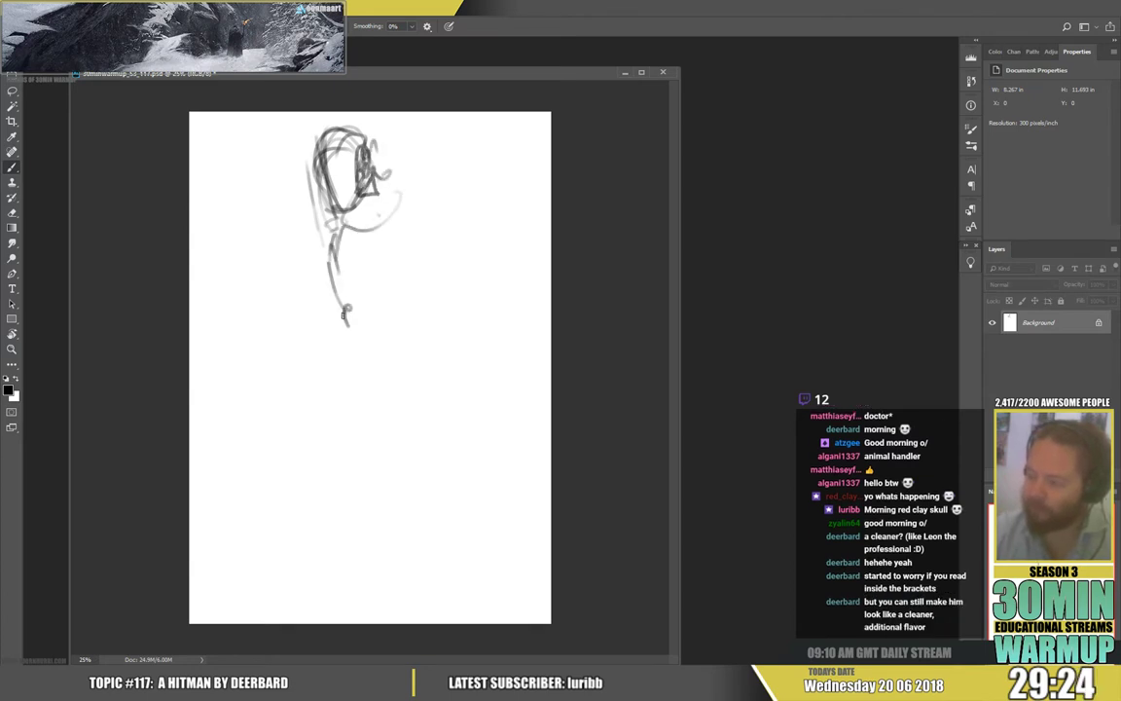
pyautogui.moveTo(345, 311); pyautogui.dragTo(363, 371)
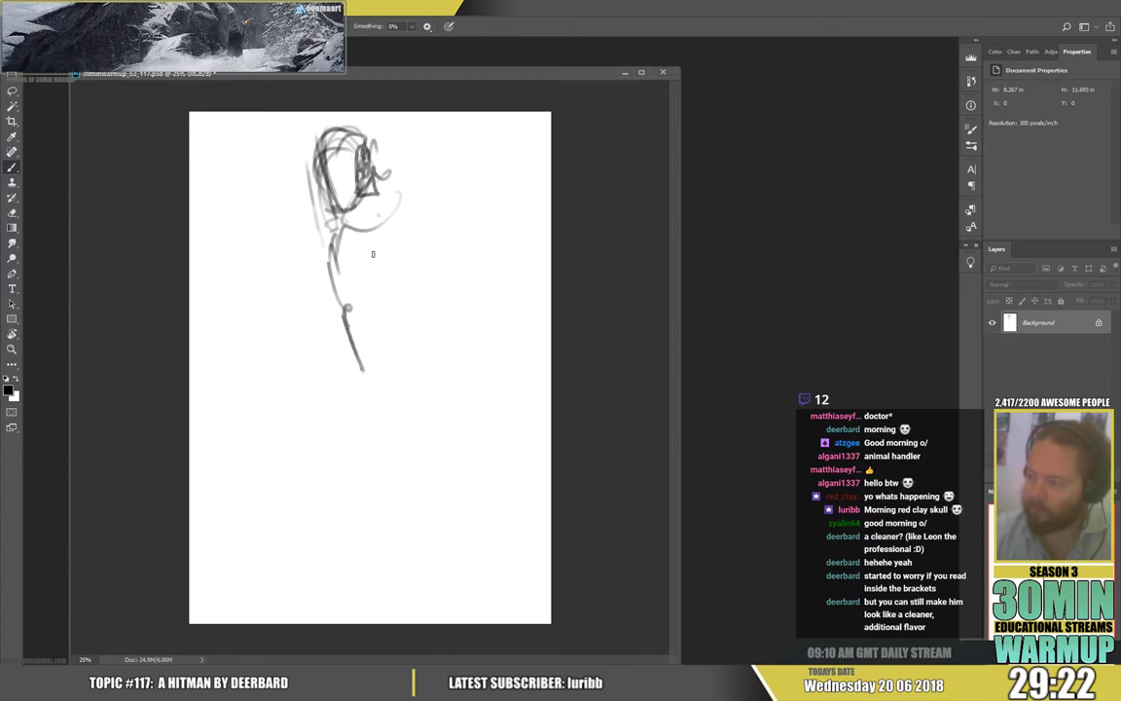
pyautogui.moveTo(388, 218); pyautogui.dragTo(397, 319)
pyautogui.moveTo(410, 221); pyautogui.dragTo(394, 380)
pyautogui.moveTo(346, 311); pyautogui.dragTo(395, 405)
pyautogui.moveTo(327, 270); pyautogui.dragTo(351, 365)
# Rough in two crossing legs from the hips down to the feet with long strokes
pyautogui.moveTo(354, 409); pyautogui.dragTo(407, 534)
pyautogui.moveTo(380, 483); pyautogui.dragTo(382, 541)
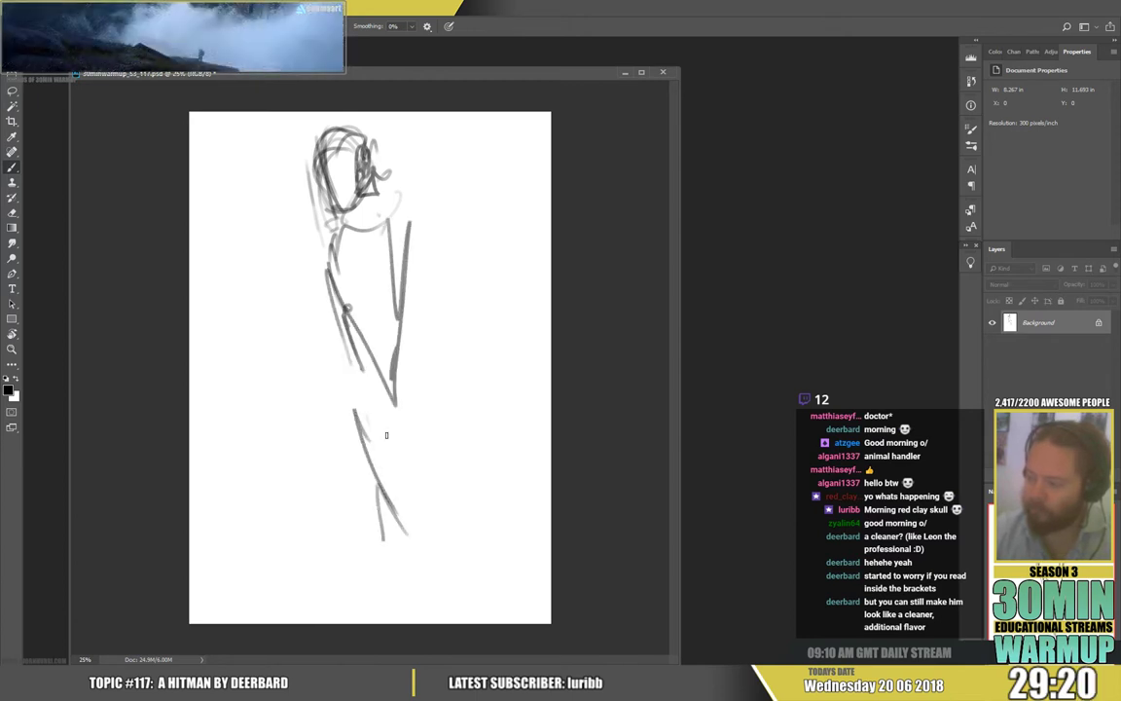
pyautogui.moveTo(394, 400)
pyautogui.mouseDown()
pyautogui.moveTo(380, 584)
pyautogui.moveTo(390, 607)
pyautogui.mouseUp()
pyautogui.moveTo(400, 310); pyautogui.dragTo(379, 575)
# Rough in both arms hanging beside the torso, with a short diagonal stroke at the figure's left-hand edge
pyautogui.moveTo(405, 398)
pyautogui.mouseDown()
pyautogui.moveTo(409, 209)
pyautogui.moveTo(436, 322)
pyautogui.mouseUp()
pyautogui.moveTo(448, 385)
pyautogui.mouseDown()
pyautogui.moveTo(446, 409)
pyautogui.moveTo(437, 358)
pyautogui.mouseUp()
pyautogui.moveTo(330, 297); pyautogui.dragTo(318, 406)
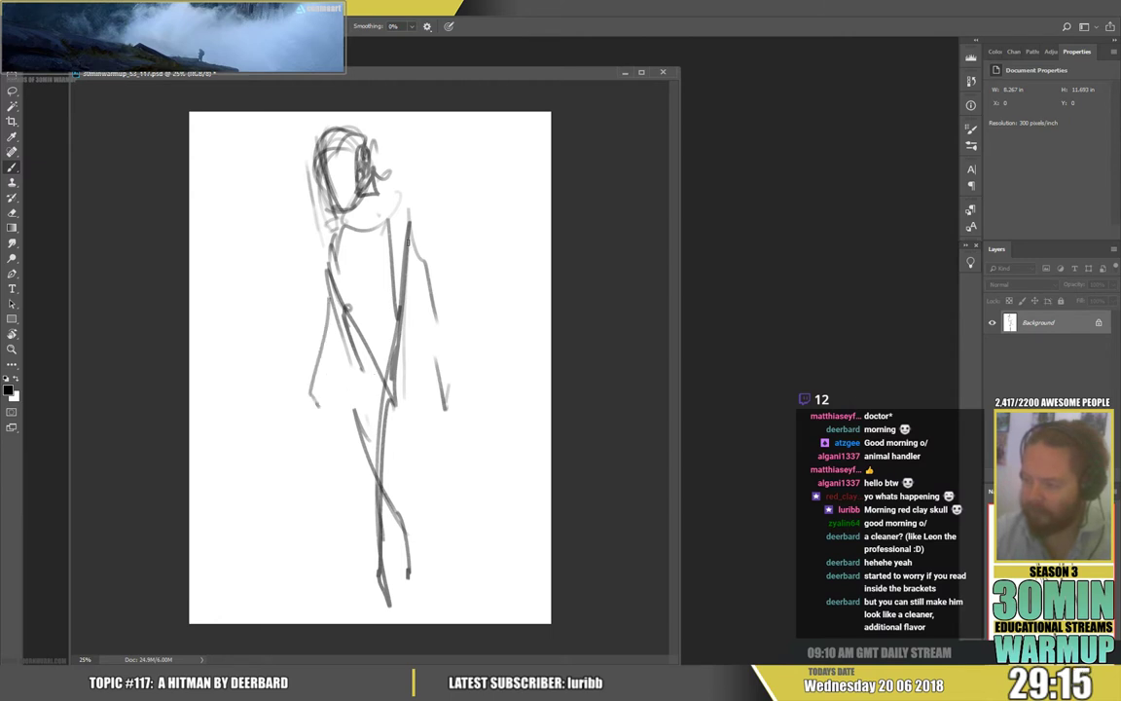
pyautogui.moveTo(322, 329); pyautogui.dragTo(319, 408)
pyautogui.moveTo(312, 408); pyautogui.dragTo(323, 431)
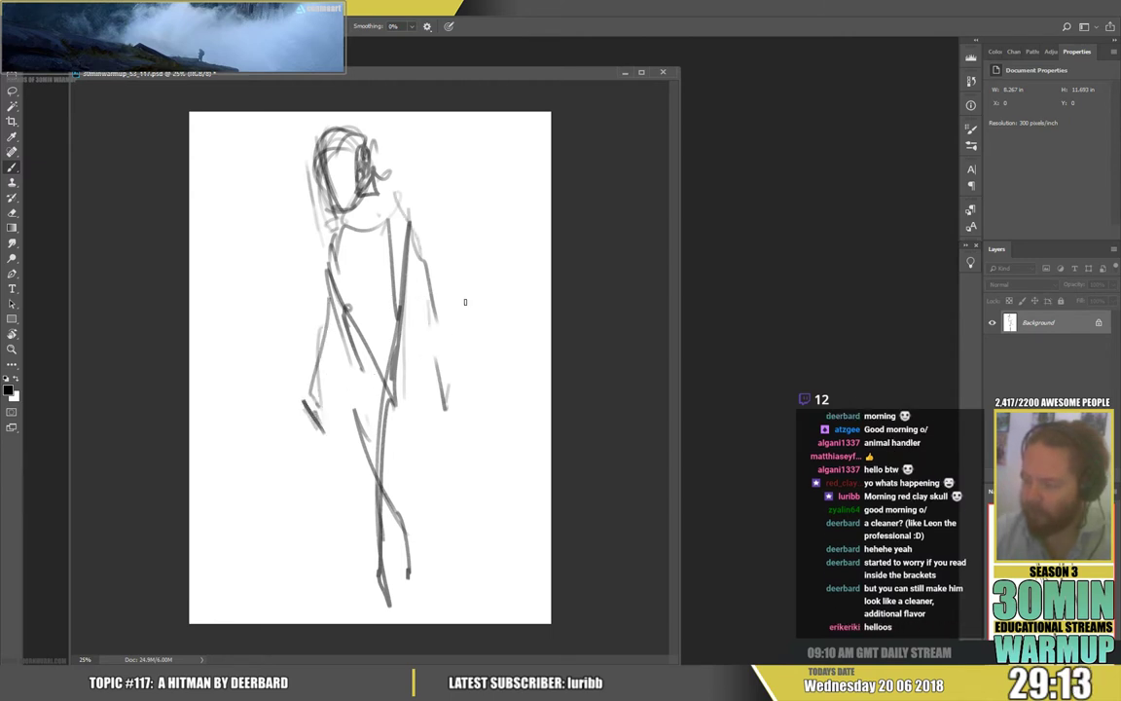
pyautogui.moveTo(429, 325)
pyautogui.mouseDown()
pyautogui.moveTo(428, 241)
pyautogui.moveTo(401, 309)
pyautogui.moveTo(426, 392)
pyautogui.mouseUp()
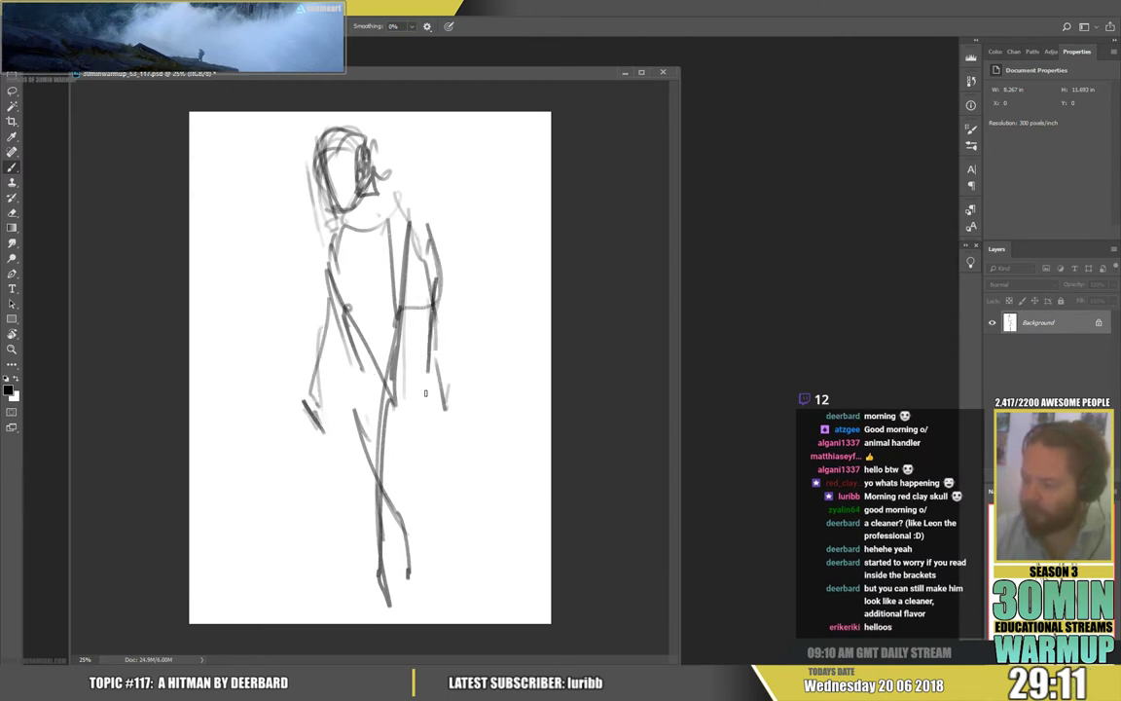
# Strengthen the torso edges and define the neck and shoulder lines on both sides of the figure
pyautogui.moveTo(405, 338)
pyautogui.mouseDown()
pyautogui.moveTo(401, 218)
pyautogui.moveTo(407, 224)
pyautogui.mouseUp()
pyautogui.moveTo(409, 226); pyautogui.dragTo(392, 283)
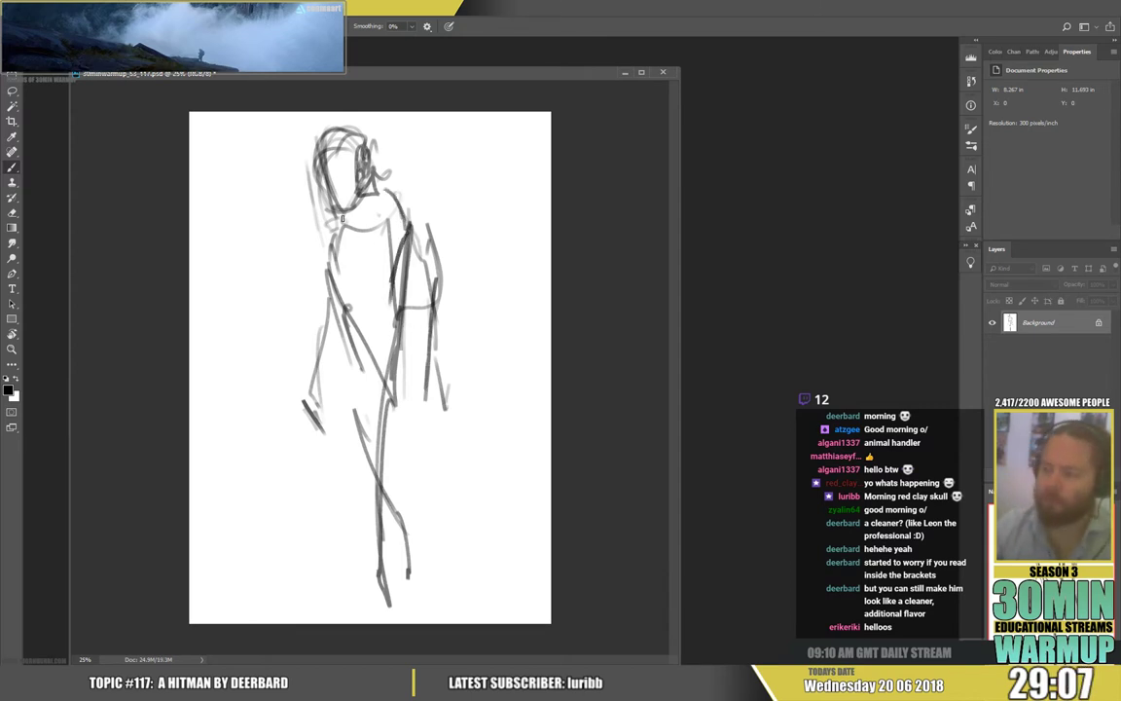
pyautogui.moveTo(342, 213); pyautogui.dragTo(334, 255)
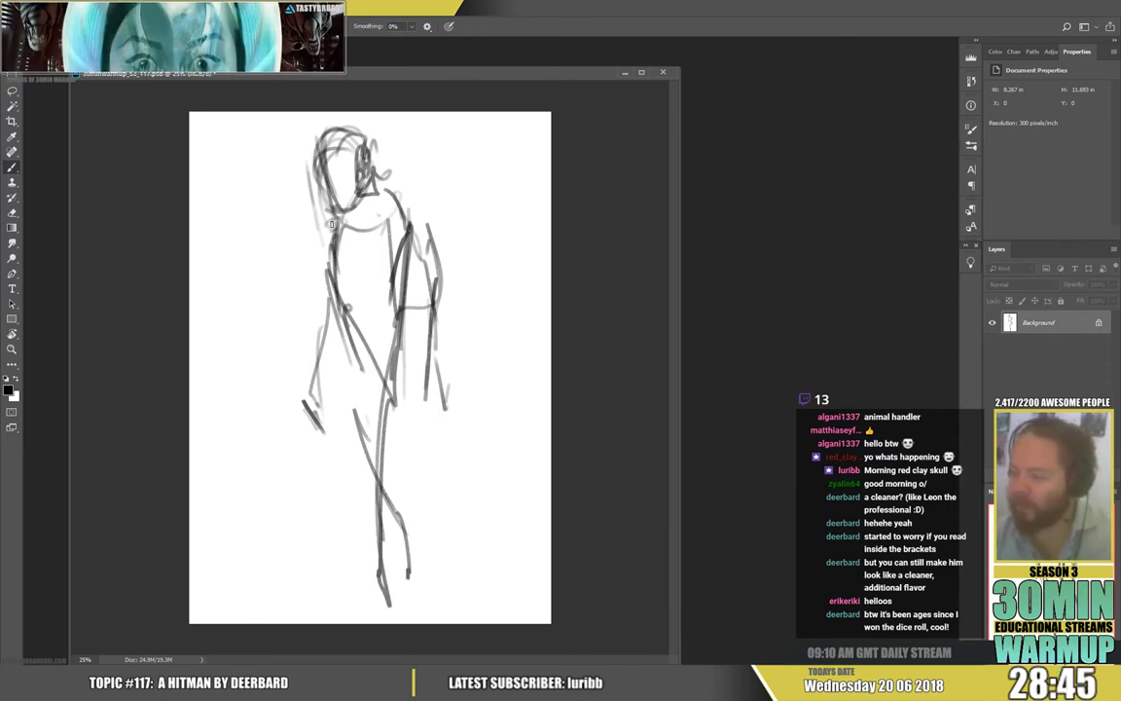
pyautogui.moveTo(414, 210); pyautogui.dragTo(406, 276)
pyautogui.moveTo(413, 203); pyautogui.dragTo(408, 269)
pyautogui.moveTo(381, 187); pyautogui.dragTo(404, 207)
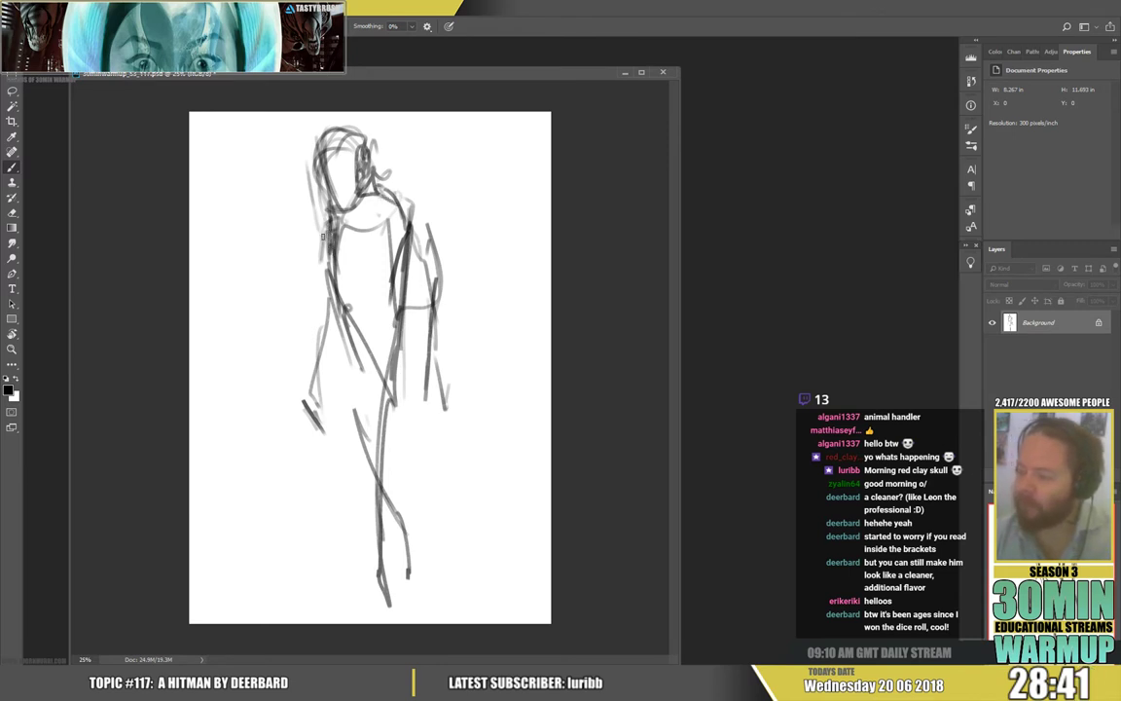
# Add a cuff and forearm contour to one sleeve, guide lines across the chest, and a firmer outline on the other arm
pyautogui.moveTo(296, 374); pyautogui.dragTo(313, 385)
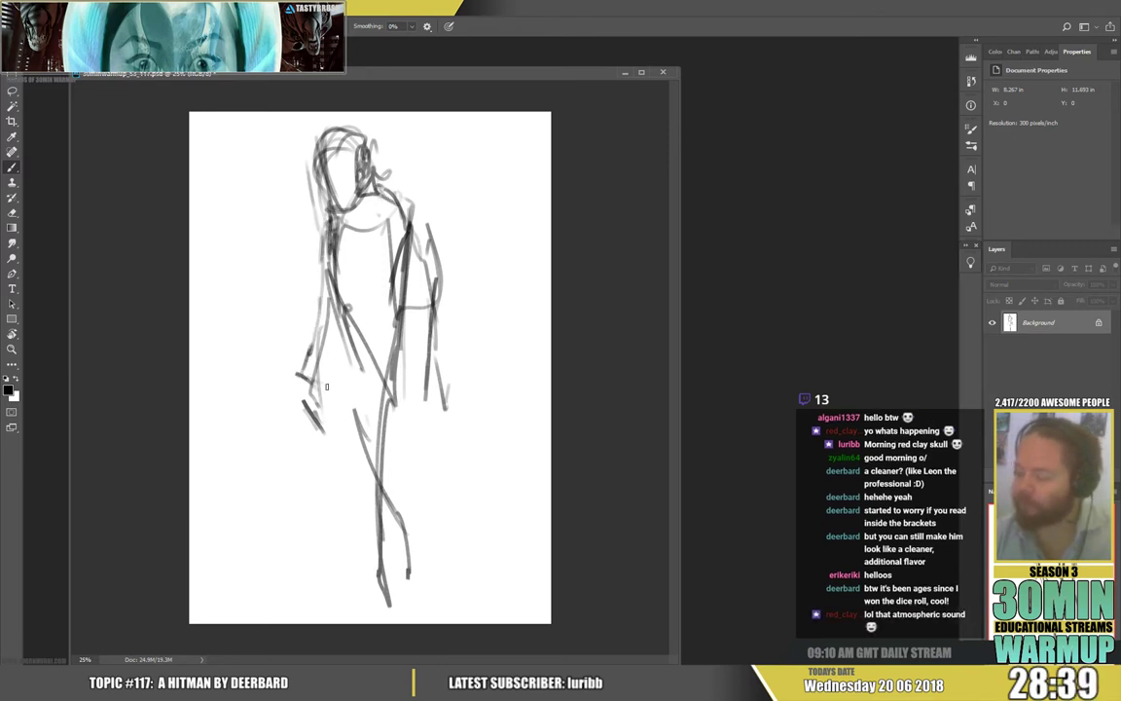
pyautogui.moveTo(313, 324); pyautogui.dragTo(315, 379)
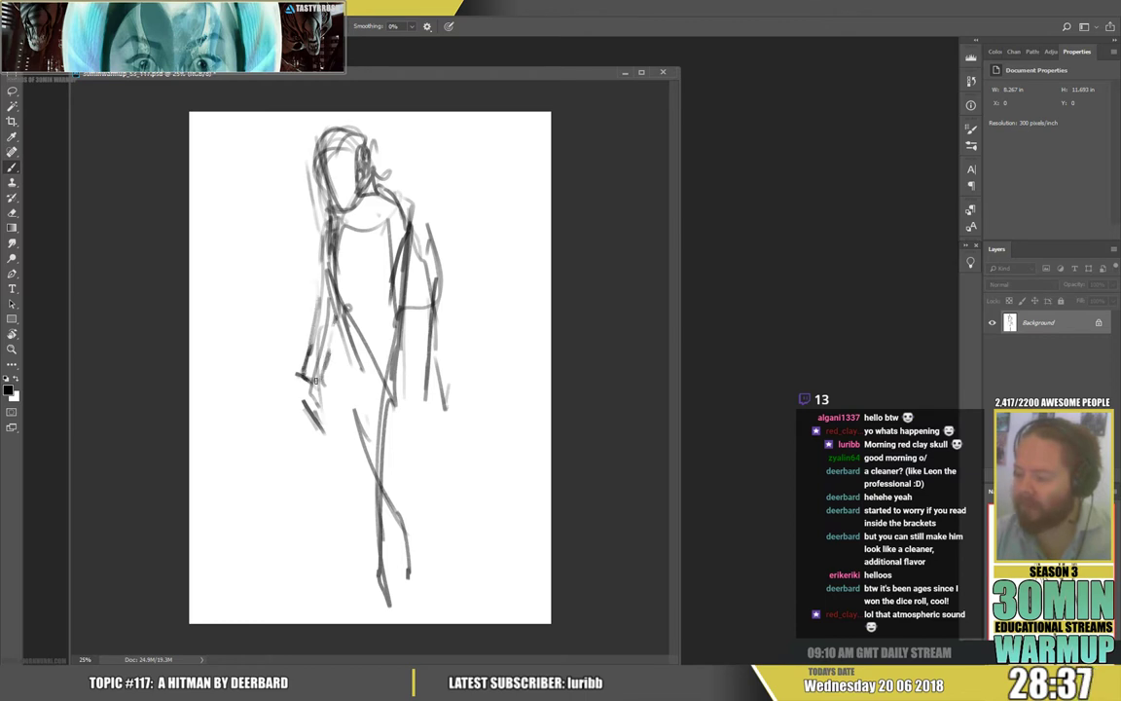
pyautogui.moveTo(316, 260); pyautogui.dragTo(384, 265)
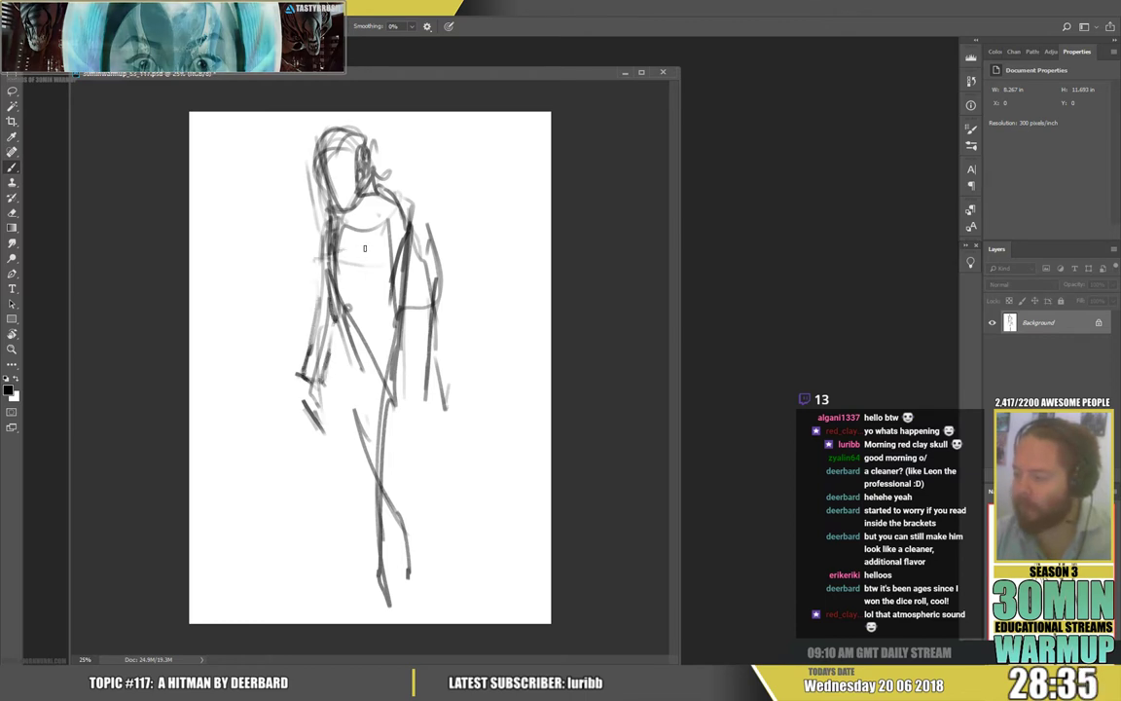
pyautogui.moveTo(331, 238)
pyautogui.mouseDown()
pyautogui.moveTo(386, 255)
pyautogui.moveTo(404, 207)
pyautogui.mouseUp()
pyautogui.moveTo(435, 271)
pyautogui.mouseDown()
pyautogui.moveTo(441, 389)
pyautogui.moveTo(433, 357)
pyautogui.mouseUp()
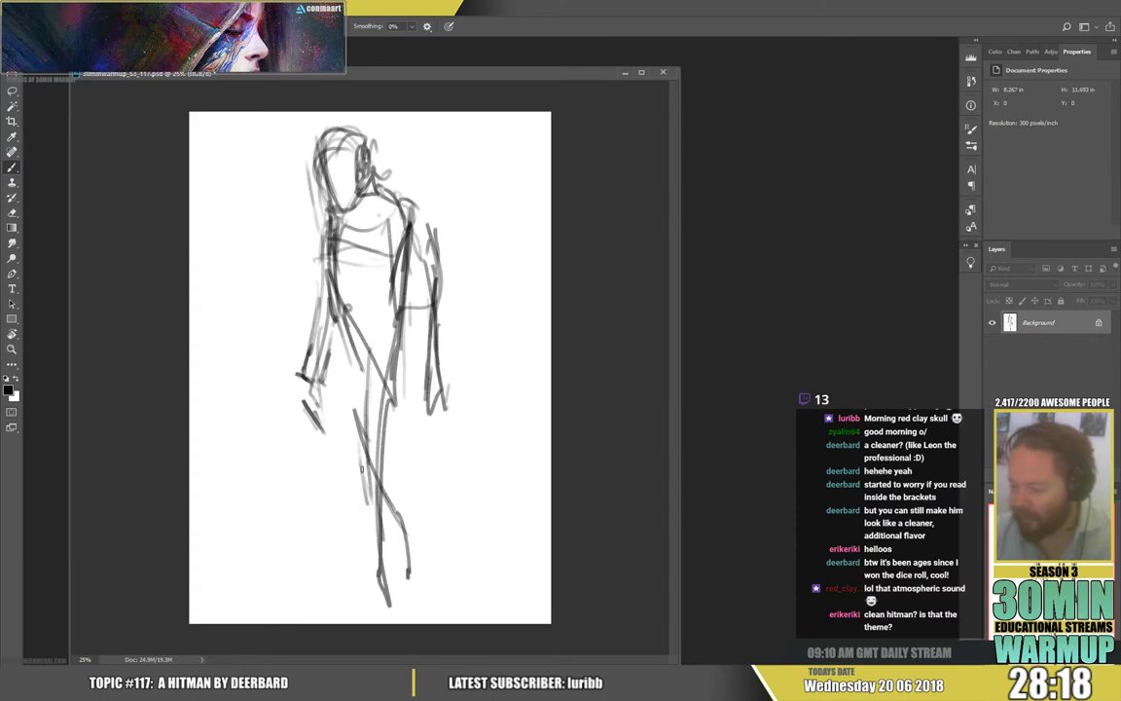
# Build up the thigh, calf and trouser contours of both legs and add dark strokes for the feet
pyautogui.moveTo(361, 469); pyautogui.dragTo(366, 589)
pyautogui.moveTo(390, 509); pyautogui.dragTo(395, 589)
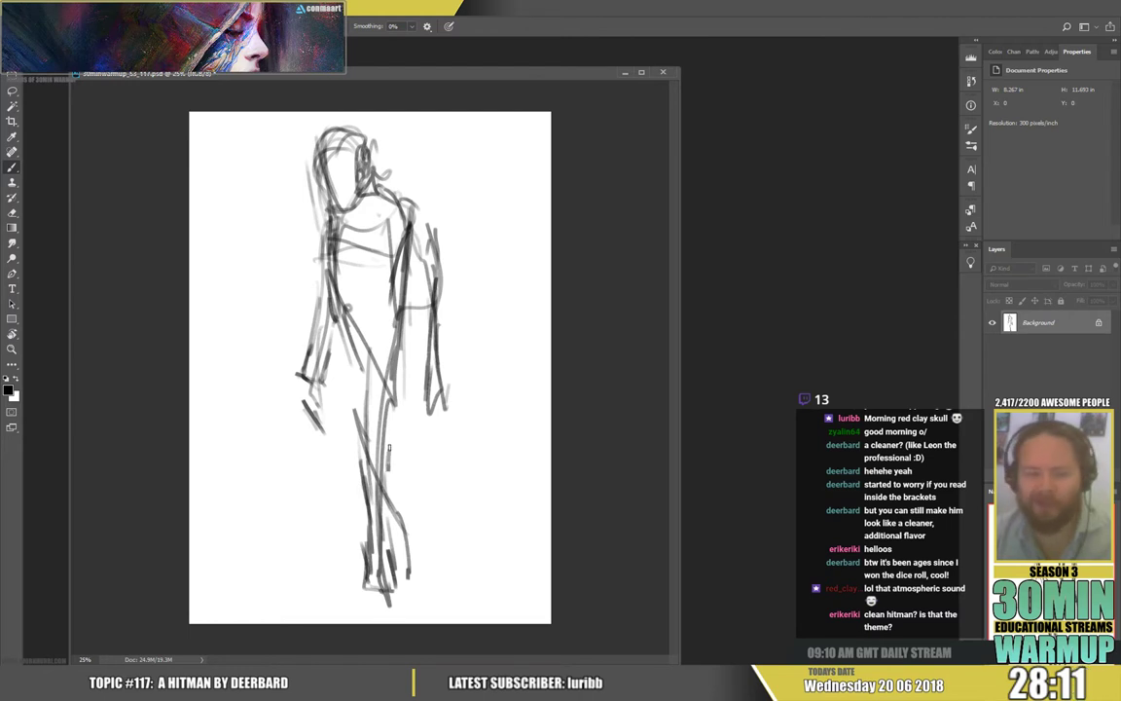
pyautogui.moveTo(396, 393); pyautogui.dragTo(390, 469)
pyautogui.moveTo(352, 368)
pyautogui.mouseDown()
pyautogui.moveTo(346, 428)
pyautogui.moveTo(366, 471)
pyautogui.mouseUp()
pyautogui.moveTo(355, 401); pyautogui.dragTo(424, 538)
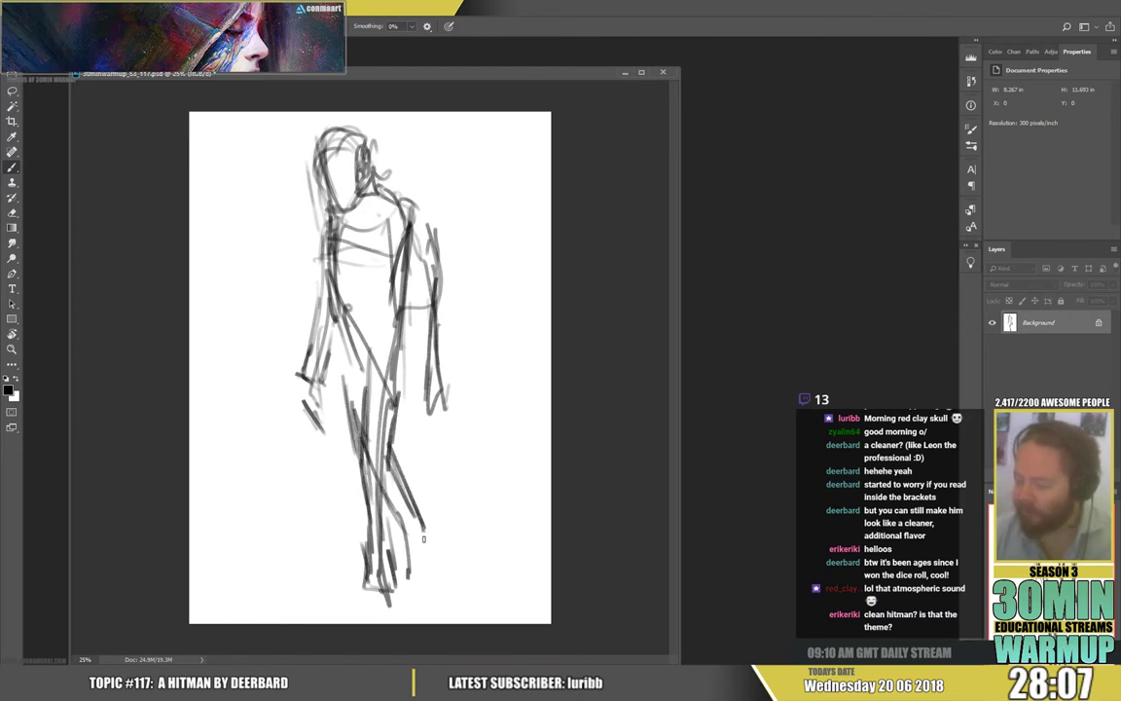
pyautogui.moveTo(329, 513); pyautogui.dragTo(365, 617)
pyautogui.moveTo(363, 425); pyautogui.dragTo(375, 490)
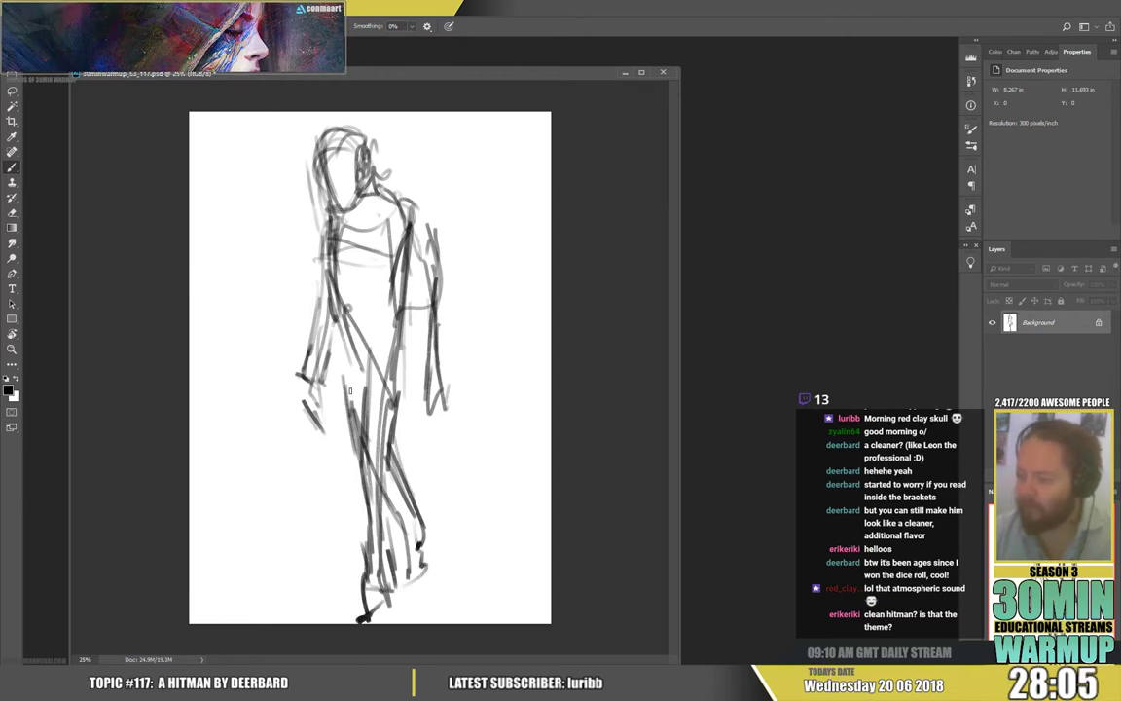
# Define one arm with a firmer sleeve and a hand gripping a long narrow object, and redraw the other arm bending outward
pyautogui.moveTo(316, 294); pyautogui.dragTo(311, 314)
pyautogui.moveTo(334, 212)
pyautogui.mouseDown()
pyautogui.moveTo(316, 242)
pyautogui.moveTo(306, 391)
pyautogui.moveTo(322, 460)
pyautogui.moveTo(310, 419)
pyautogui.mouseUp()
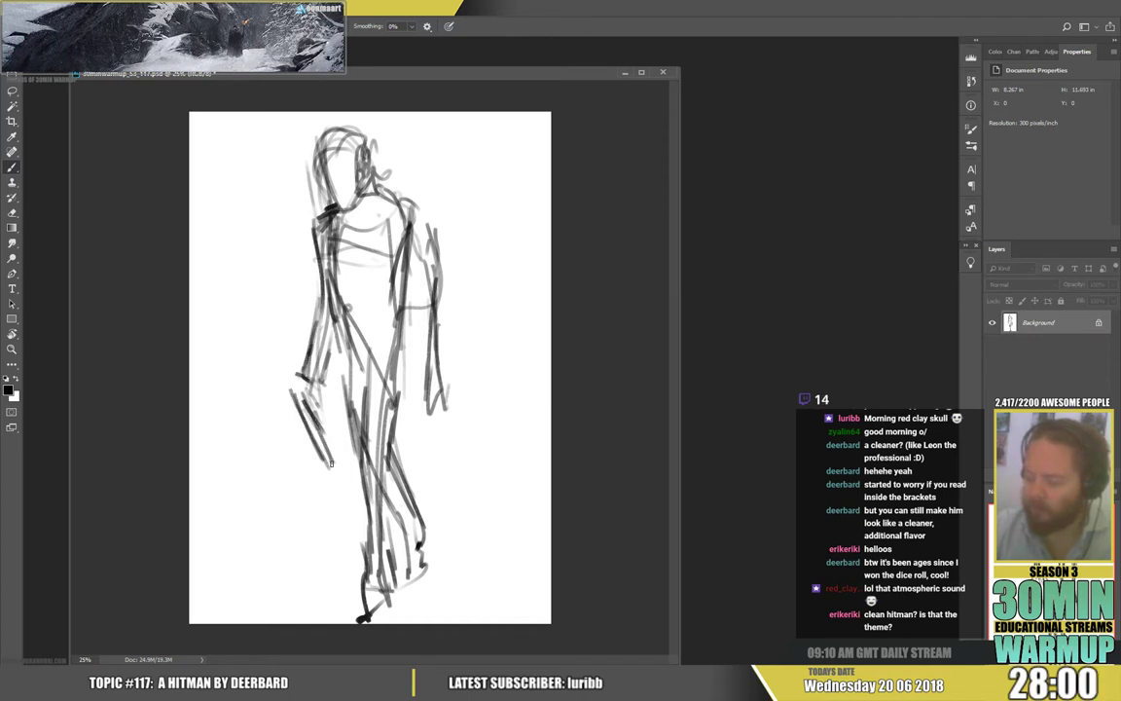
pyautogui.moveTo(331, 465)
pyautogui.mouseDown()
pyautogui.moveTo(300, 394)
pyautogui.moveTo(327, 418)
pyautogui.mouseUp()
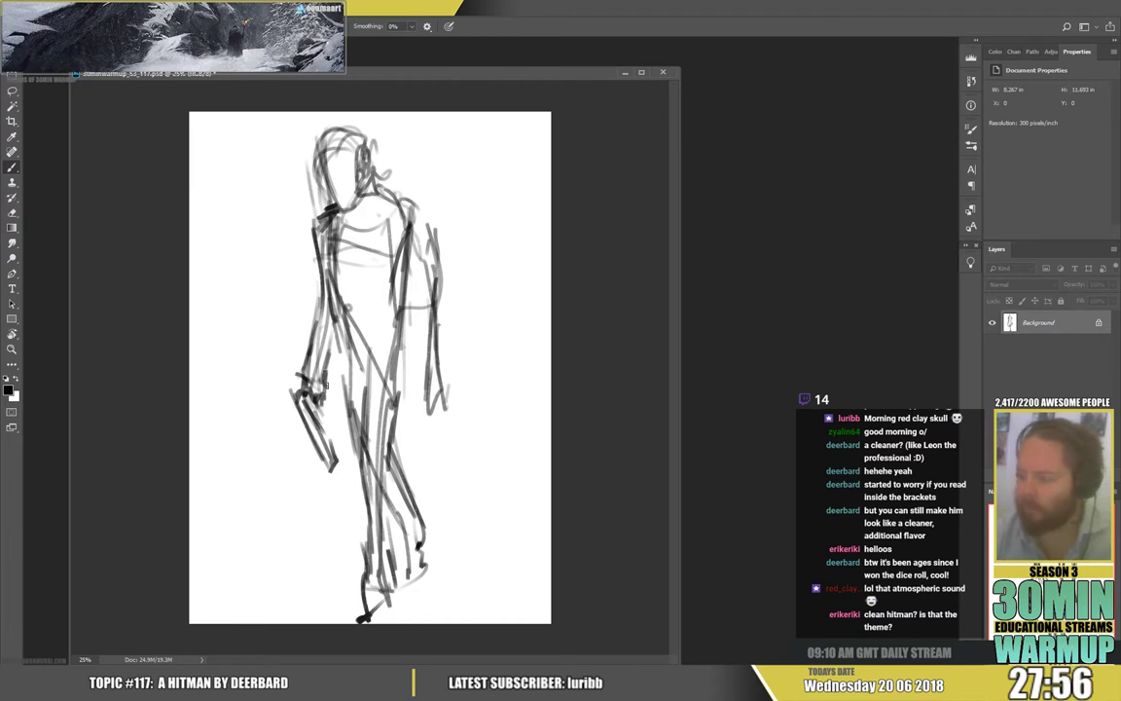
pyautogui.moveTo(324, 372)
pyautogui.mouseDown()
pyautogui.moveTo(328, 413)
pyautogui.moveTo(325, 371)
pyautogui.mouseUp()
pyautogui.moveTo(427, 209); pyautogui.dragTo(436, 255)
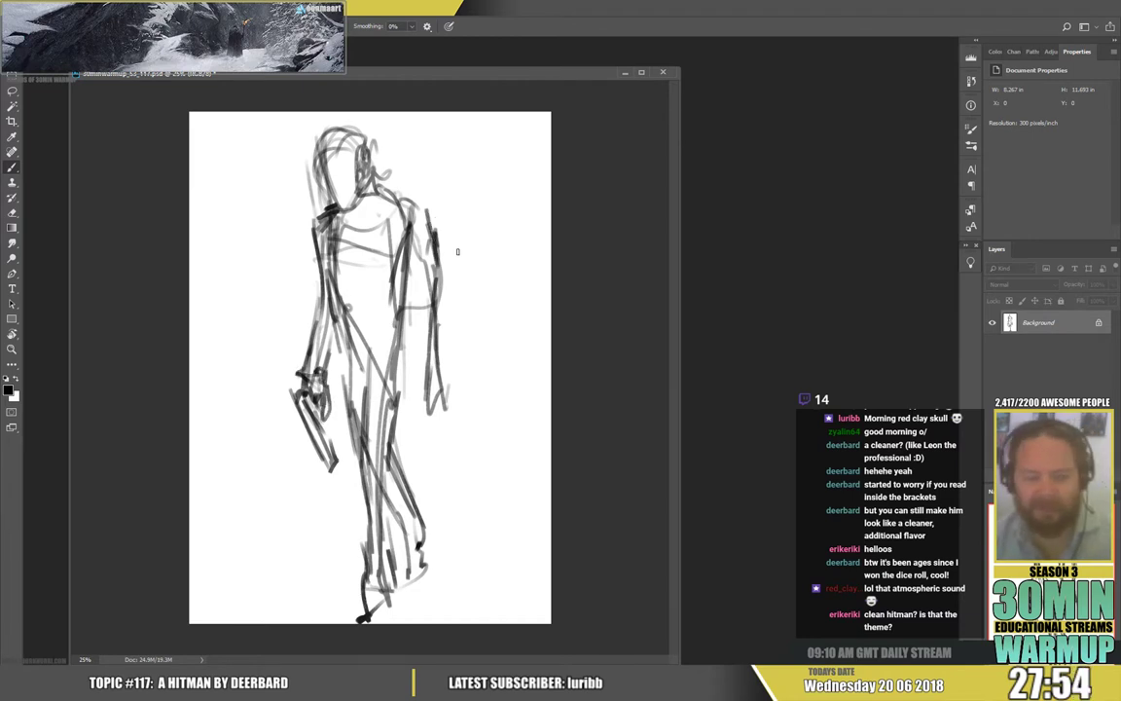
pyautogui.moveTo(407, 190)
pyautogui.mouseDown()
pyautogui.moveTo(461, 317)
pyautogui.moveTo(463, 336)
pyautogui.moveTo(442, 344)
pyautogui.moveTo(456, 338)
pyautogui.moveTo(455, 411)
pyautogui.mouseUp()
# Redraw the head as a narrower, dark-outlined oval with an inner face contour, and undo the last stray stroke
pyautogui.moveTo(298, 112)
pyautogui.mouseDown()
pyautogui.moveTo(315, 181)
pyautogui.moveTo(306, 136)
pyautogui.mouseUp()
pyautogui.moveTo(333, 109); pyautogui.dragTo(303, 151)
pyautogui.moveTo(297, 119)
pyautogui.mouseDown()
pyautogui.moveTo(299, 163)
pyautogui.moveTo(314, 185)
pyautogui.moveTo(341, 136)
pyautogui.moveTo(302, 122)
pyautogui.moveTo(318, 212)
pyautogui.mouseUp()
pyautogui.moveTo(368, 125)
pyautogui.mouseDown()
pyautogui.moveTo(374, 201)
pyautogui.moveTo(364, 205)
pyautogui.mouseUp()
pyautogui.hotkey('ctrl', 'z')
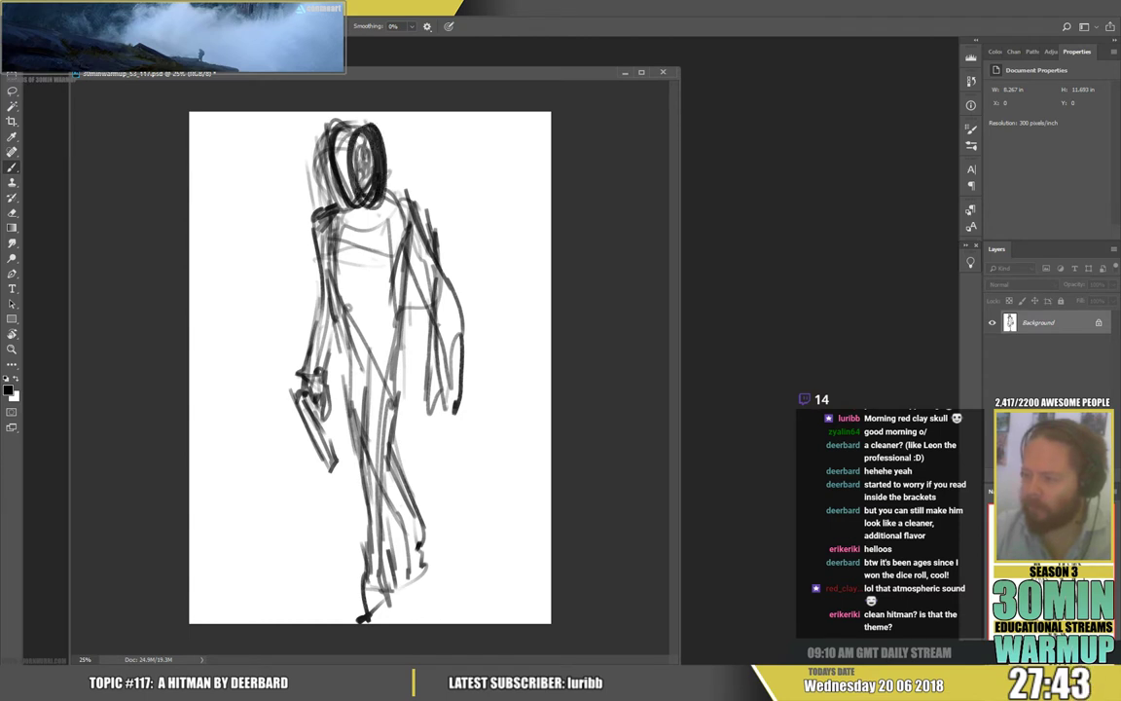
# Erase leftover hair and head lines around the oval, re-ink its outline and carve light areas into the face
pyautogui.moveTo(298, 142); pyautogui.dragTo(310, 170)
pyautogui.press('e')
pyautogui.moveTo(293, 112)
pyautogui.mouseDown()
pyautogui.moveTo(297, 146)
pyautogui.moveTo(302, 116)
pyautogui.moveTo(290, 171)
pyautogui.moveTo(331, 181)
pyautogui.mouseUp()
pyautogui.press('b')
pyautogui.moveTo(322, 124)
pyautogui.mouseDown()
pyautogui.moveTo(315, 164)
pyautogui.moveTo(351, 164)
pyautogui.moveTo(371, 198)
pyautogui.mouseUp()
pyautogui.press('e')
pyautogui.moveTo(366, 138); pyautogui.dragTo(374, 198)
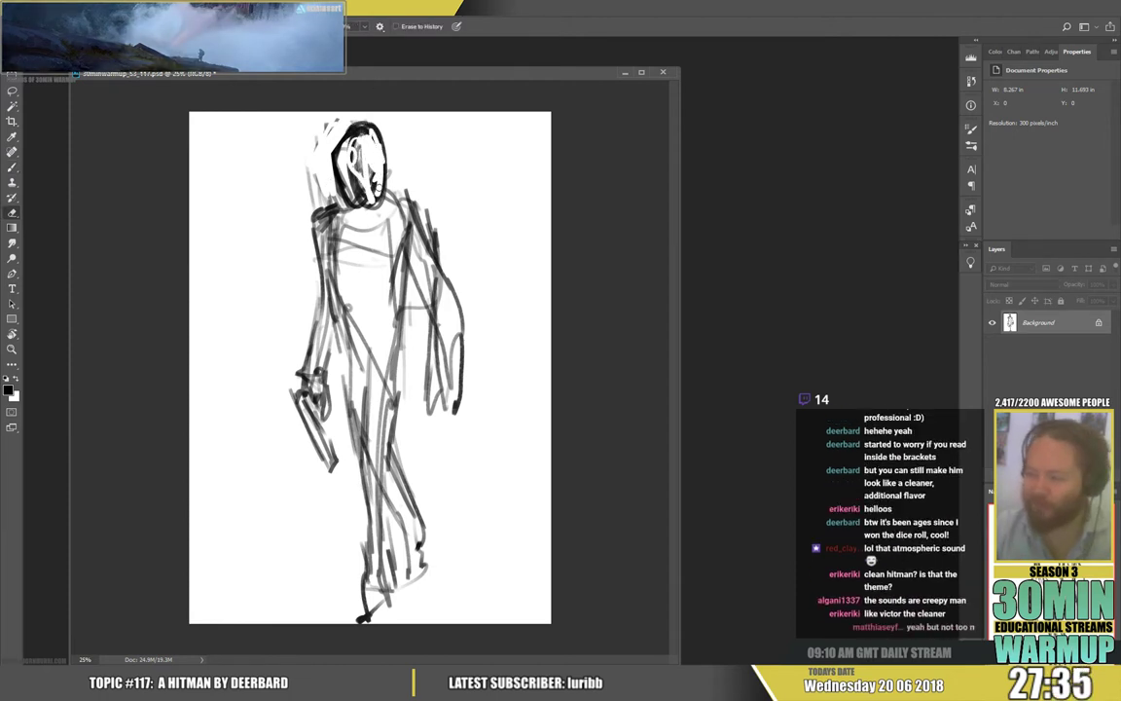
# Sketch angular facial features inside the head and trim the excess outline around it
pyautogui.press('b')
pyautogui.moveTo(372, 139); pyautogui.dragTo(381, 162)
pyautogui.moveTo(363, 148); pyautogui.dragTo(370, 185)
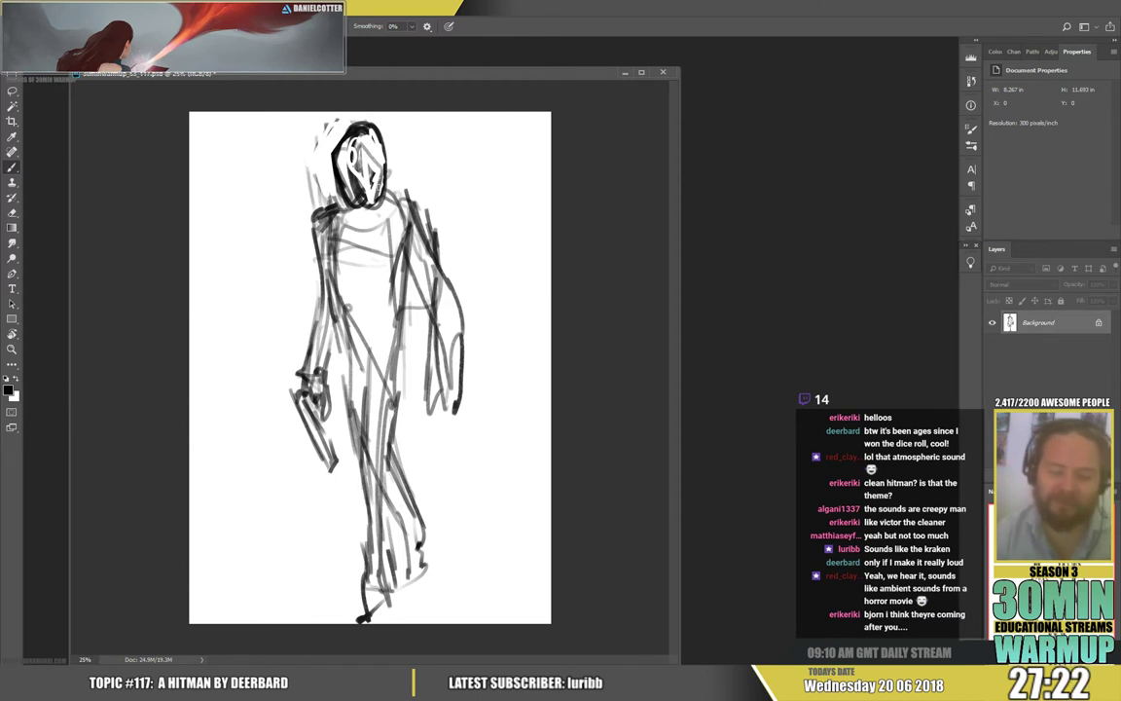
pyautogui.press('e')
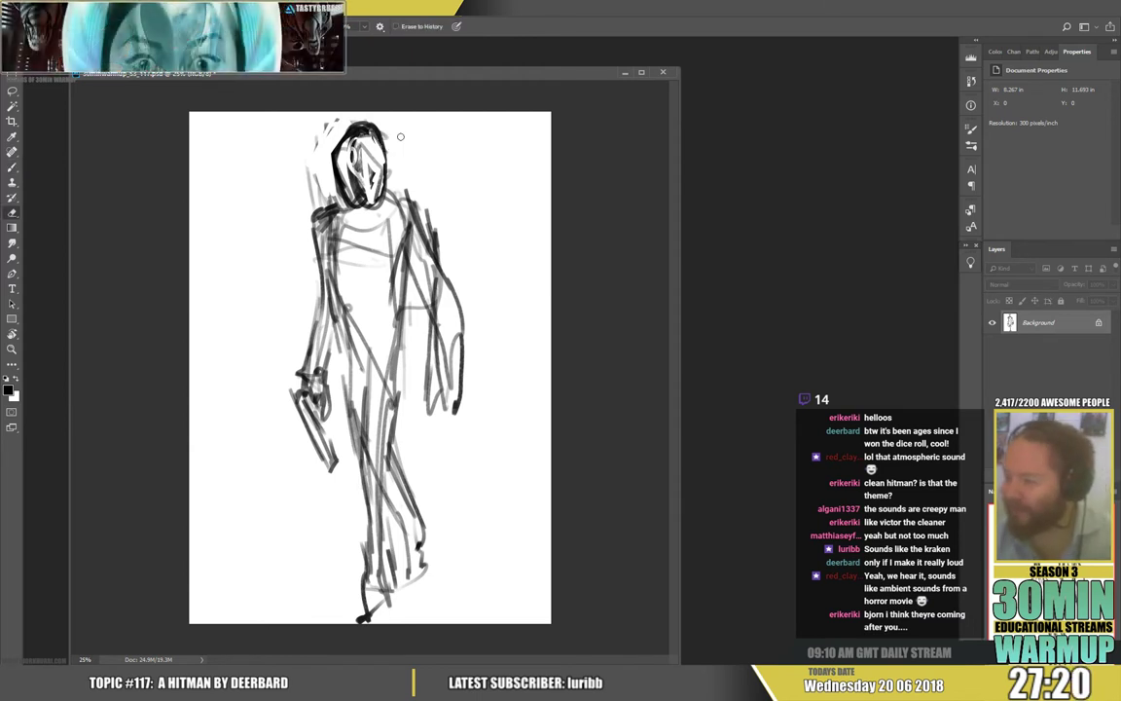
pyautogui.moveTo(400, 136); pyautogui.dragTo(387, 130)
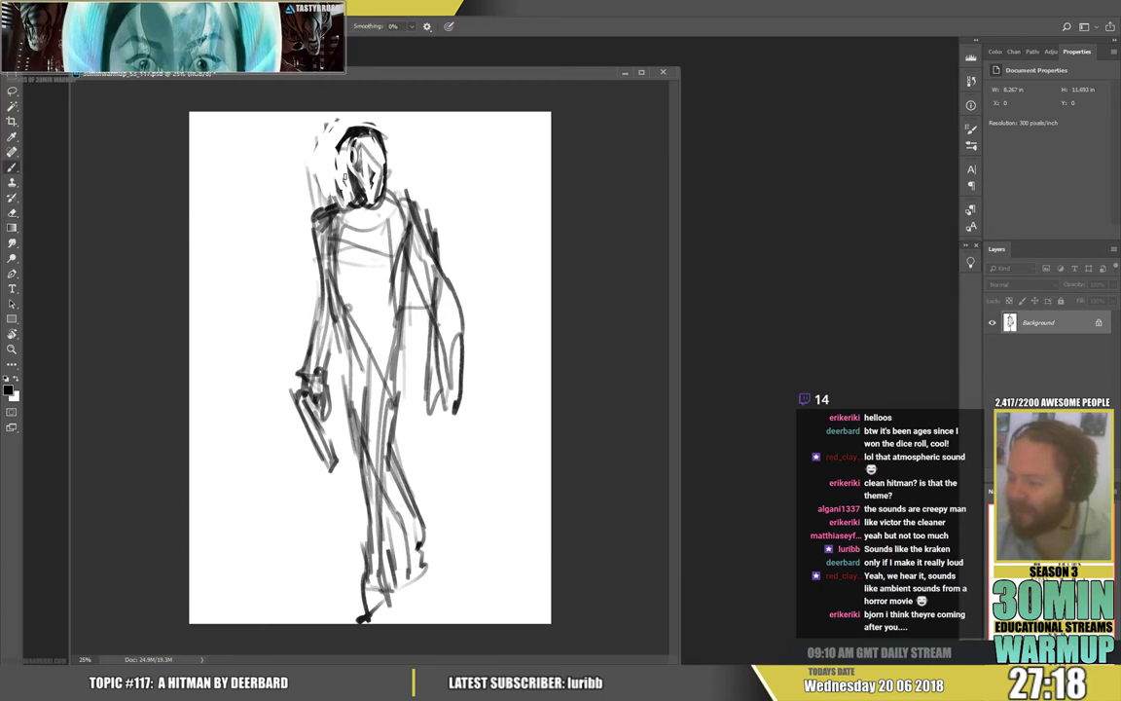
pyautogui.press('b')
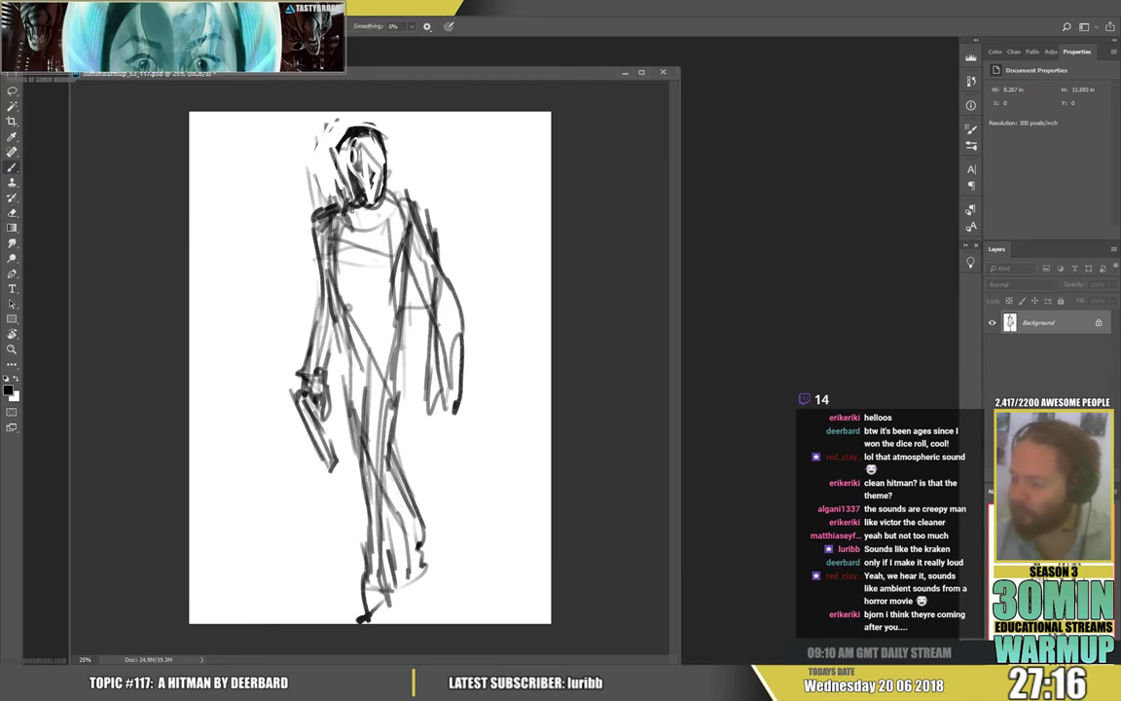
# Draw converging neck lines and a thick rounded collar across the upper chest and shoulders
pyautogui.moveTo(343, 210); pyautogui.dragTo(361, 261)
pyautogui.moveTo(381, 204); pyautogui.dragTo(361, 257)
pyautogui.moveTo(341, 206); pyautogui.dragTo(353, 253)
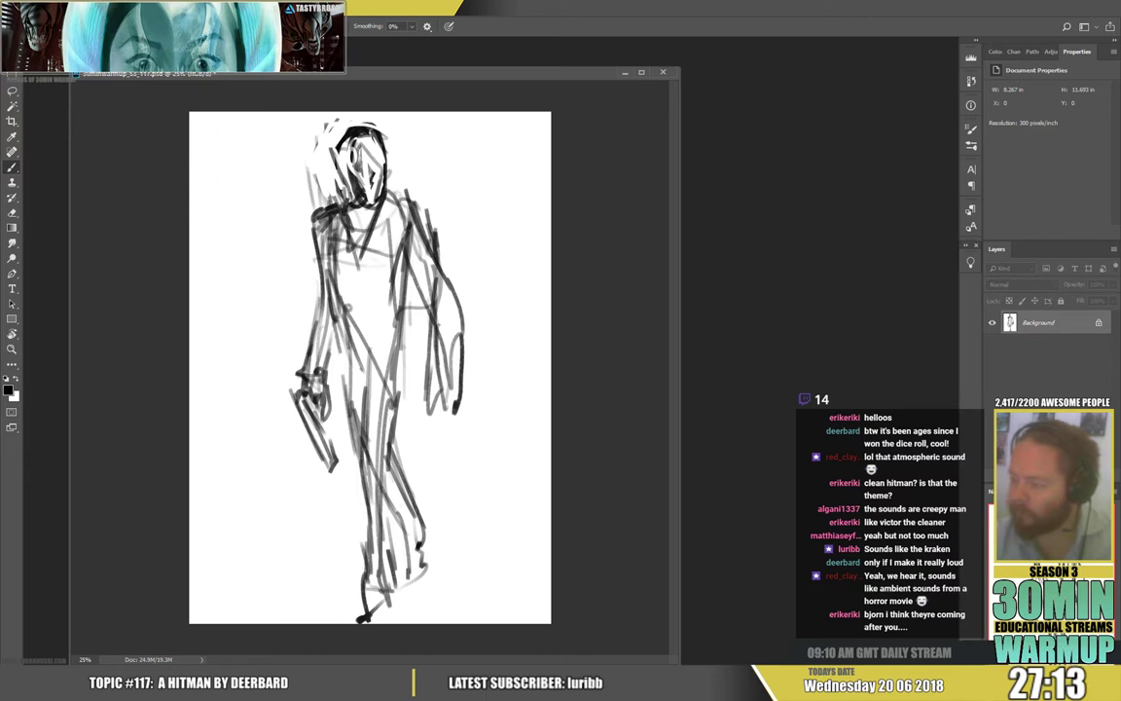
pyautogui.moveTo(311, 209); pyautogui.dragTo(395, 202)
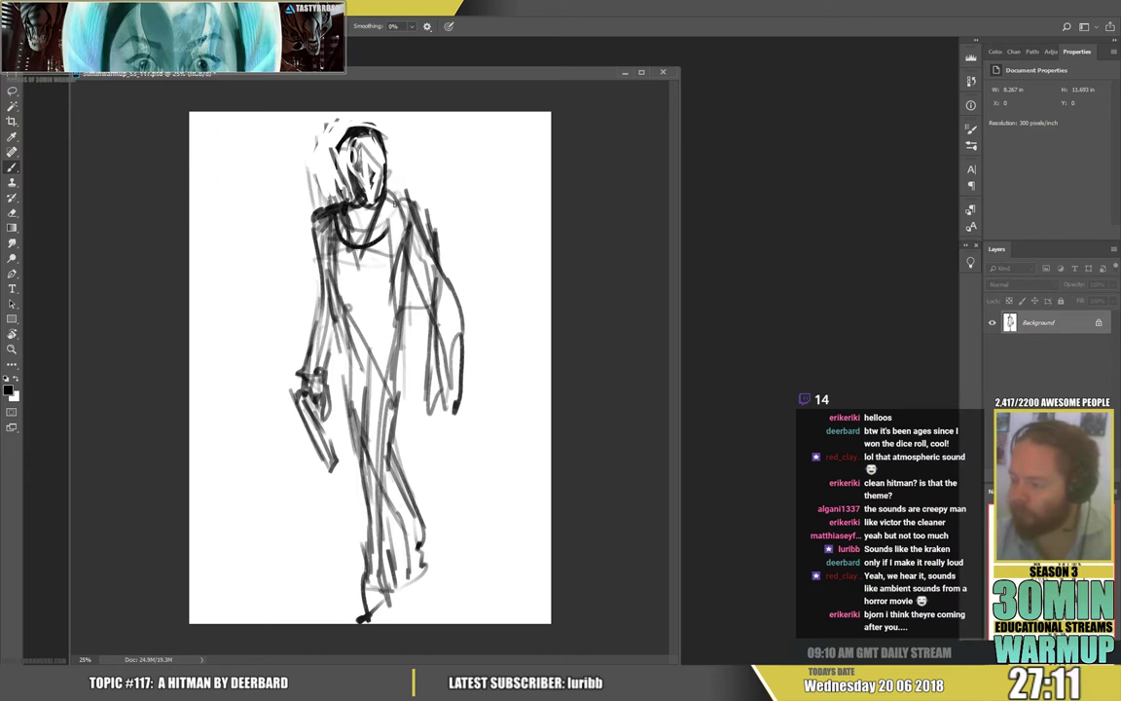
pyautogui.moveTo(329, 218)
pyautogui.mouseDown()
pyautogui.moveTo(354, 205)
pyautogui.moveTo(310, 216)
pyautogui.moveTo(337, 222)
pyautogui.moveTo(356, 194)
pyautogui.mouseUp()
pyautogui.press('e')
pyautogui.press('b')
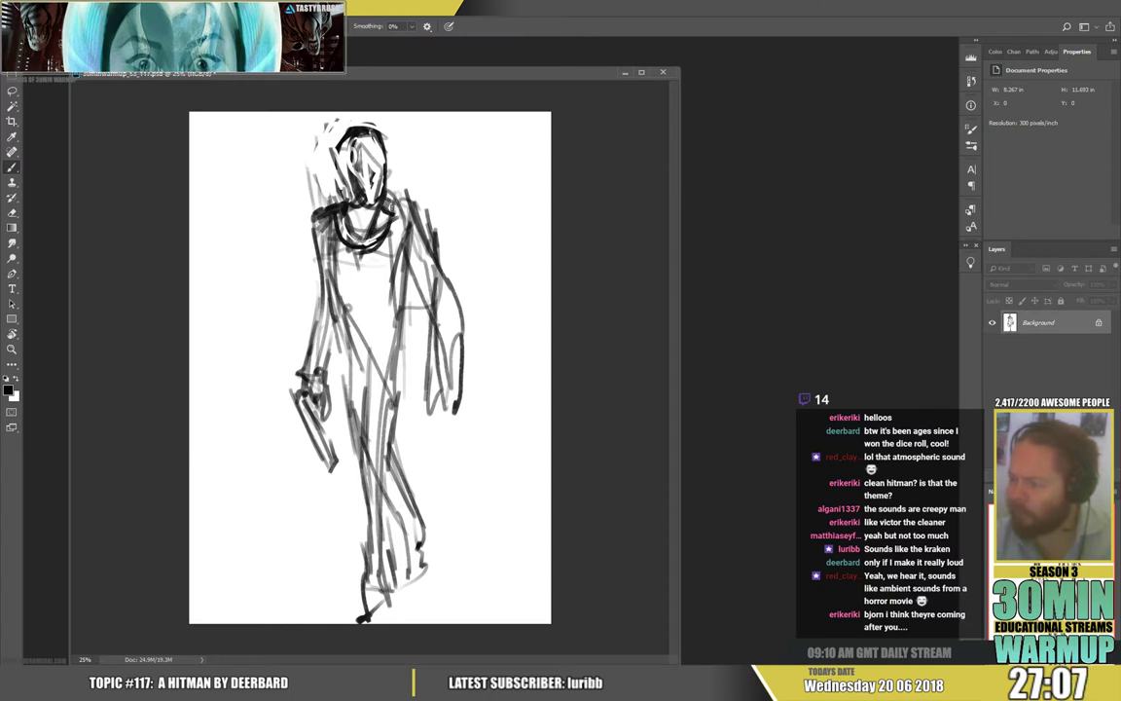
# Add a dark sleeve band and forearm contours to the arms, and draw the shirt's side edge and hem at the waist
pyautogui.moveTo(428, 229)
pyautogui.mouseDown()
pyautogui.moveTo(456, 295)
pyautogui.moveTo(446, 276)
pyautogui.mouseUp()
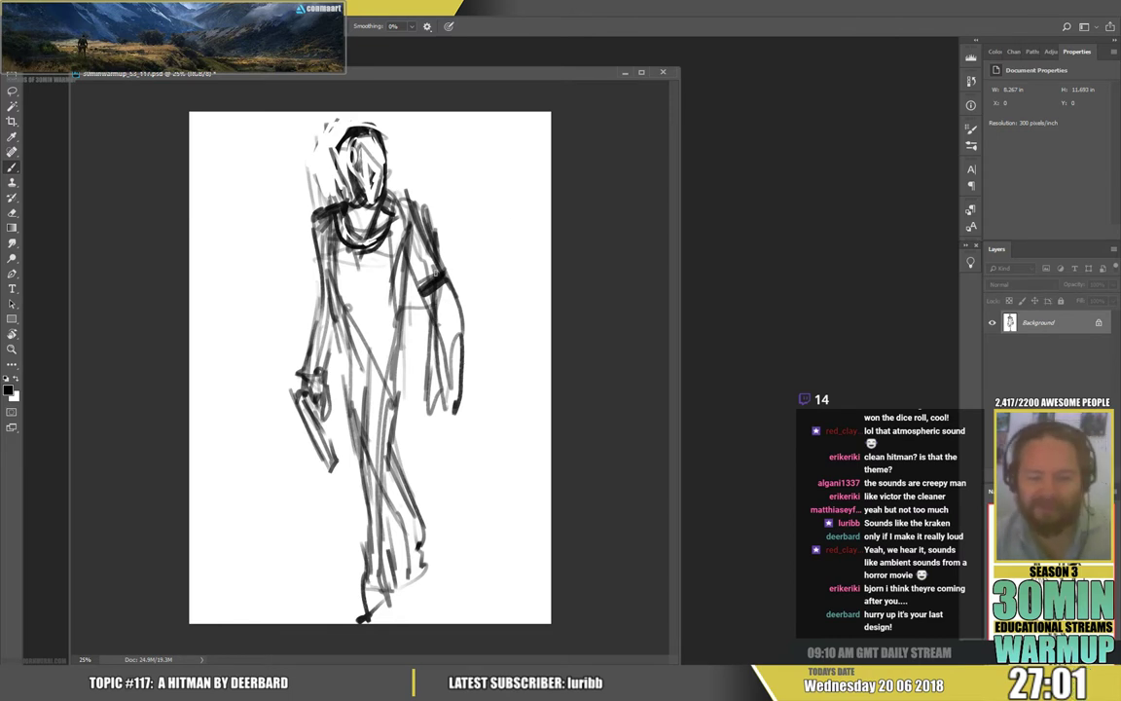
pyautogui.moveTo(431, 292)
pyautogui.mouseDown()
pyautogui.moveTo(451, 376)
pyautogui.moveTo(443, 408)
pyautogui.mouseUp()
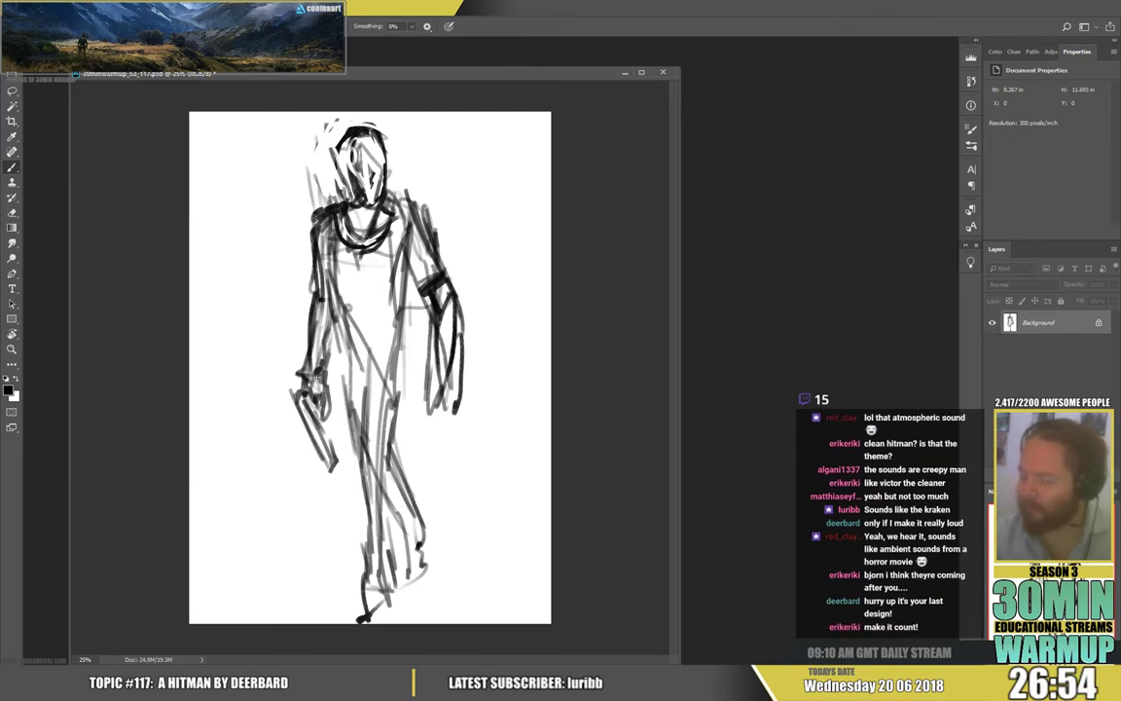
pyautogui.moveTo(310, 297); pyautogui.dragTo(307, 338)
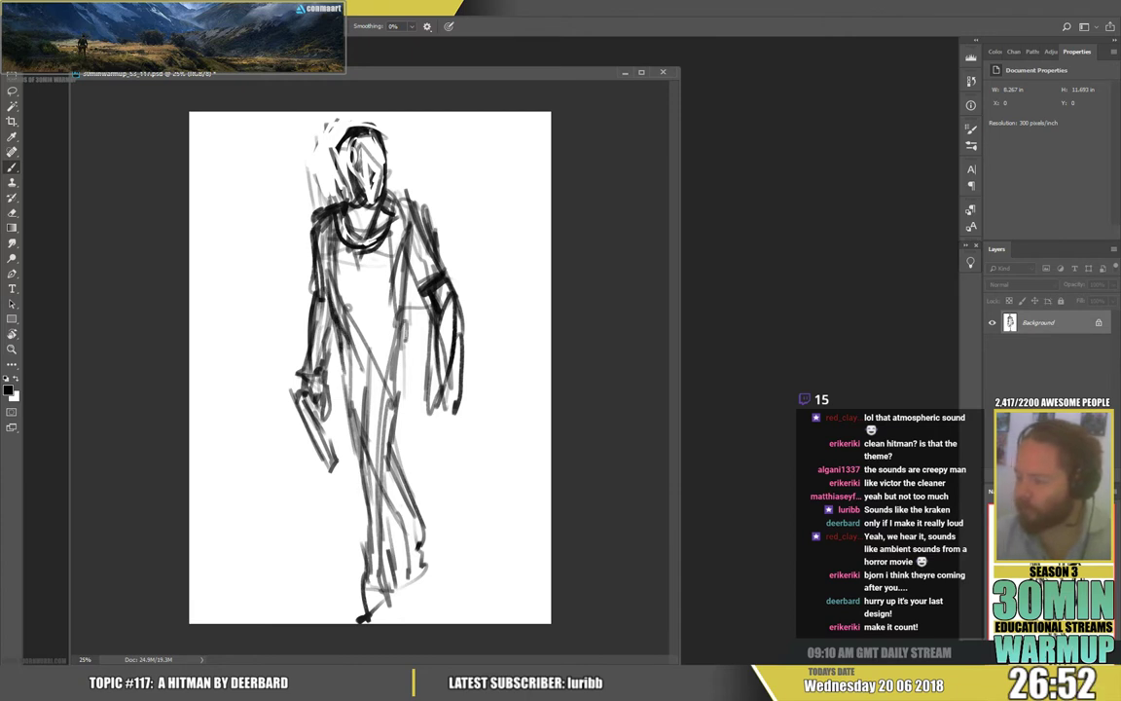
pyautogui.moveTo(409, 296); pyautogui.dragTo(405, 337)
pyautogui.moveTo(335, 318); pyautogui.dragTo(407, 321)
pyautogui.moveTo(407, 288); pyautogui.dragTo(402, 316)
# Draw a baseball cap on the head with a rounded crown and a brim projecting sideways
pyautogui.moveTo(334, 147); pyautogui.dragTo(421, 159)
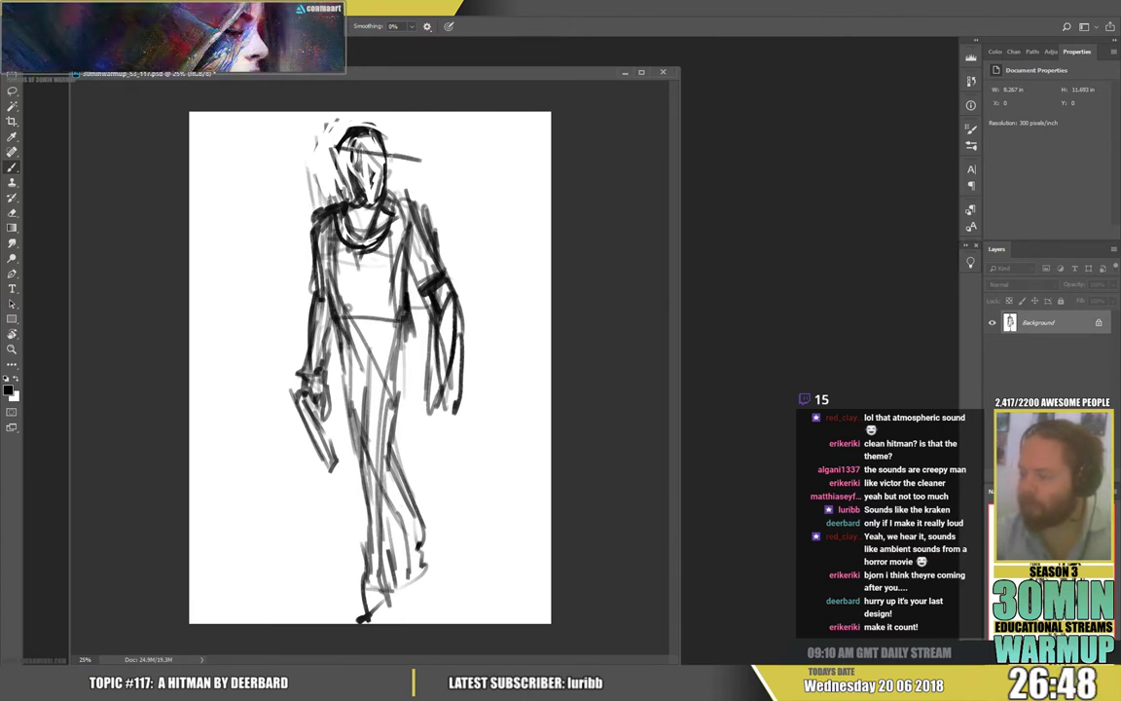
pyautogui.moveTo(338, 142)
pyautogui.mouseDown()
pyautogui.moveTo(376, 128)
pyautogui.moveTo(422, 153)
pyautogui.mouseUp()
pyautogui.moveTo(343, 132)
pyautogui.mouseDown()
pyautogui.moveTo(384, 134)
pyautogui.moveTo(338, 143)
pyautogui.mouseUp()
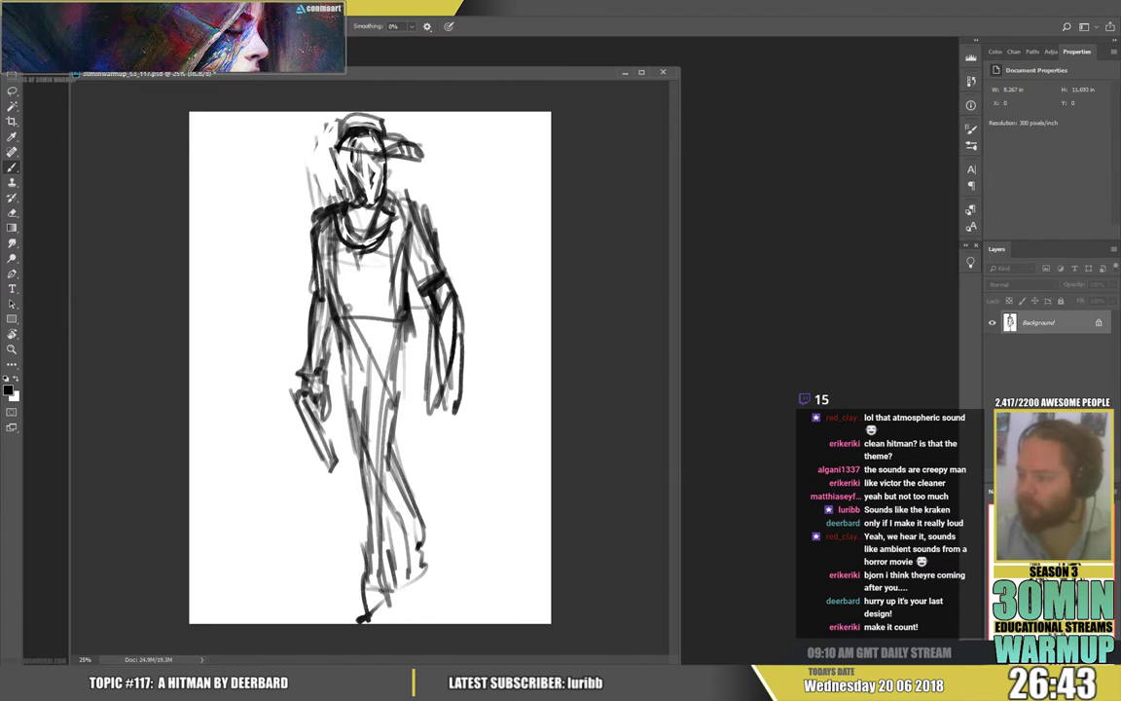
# Redefine the hips, thighs and knees of the trousers and add dark angular strokes for both feet
pyautogui.moveTo(336, 325)
pyautogui.mouseDown()
pyautogui.moveTo(349, 370)
pyautogui.moveTo(398, 364)
pyautogui.moveTo(324, 424)
pyautogui.moveTo(327, 449)
pyautogui.mouseUp()
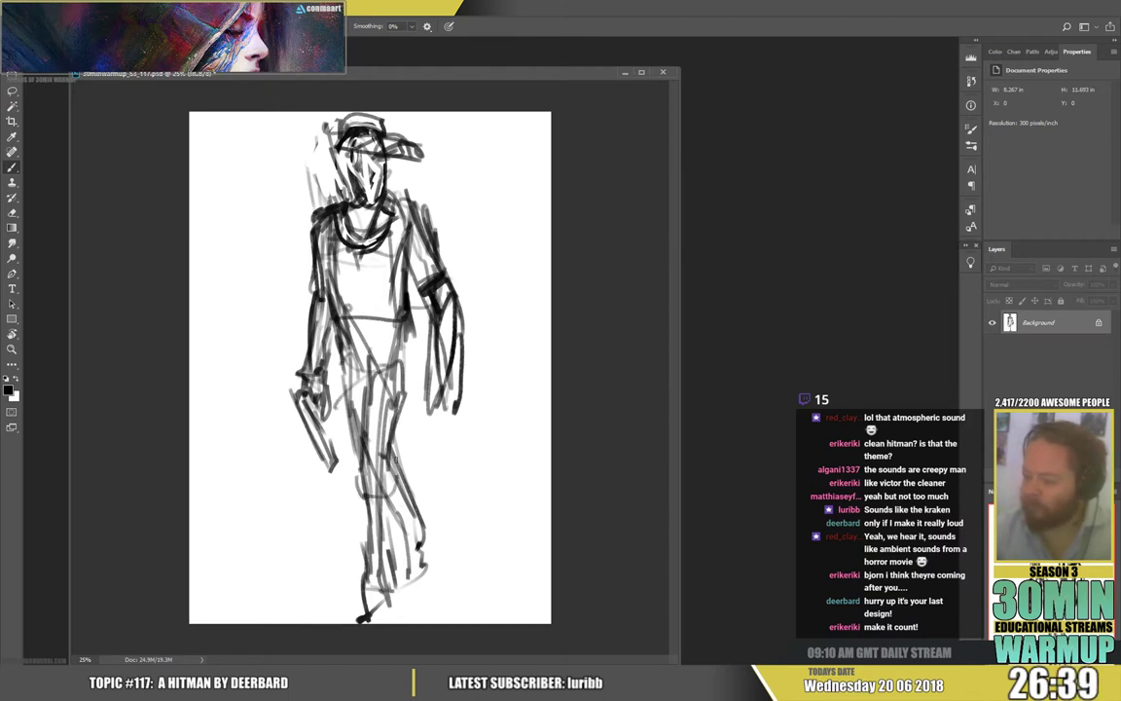
pyautogui.moveTo(357, 408); pyautogui.dragTo(354, 427)
pyautogui.moveTo(370, 563); pyautogui.dragTo(354, 619)
pyautogui.moveTo(346, 392); pyautogui.dragTo(368, 469)
pyautogui.moveTo(422, 528)
pyautogui.mouseDown()
pyautogui.moveTo(413, 572)
pyautogui.moveTo(404, 572)
pyautogui.mouseUp()
pyautogui.moveTo(404, 521)
pyautogui.mouseDown()
pyautogui.moveTo(380, 620)
pyautogui.moveTo(351, 619)
pyautogui.mouseUp()
# Duplicate the sketch onto a new layer, then shrink and tilt it slightly clockwise to about 7.86 × 10.85 in
pyautogui.hotkey('ctrl', 'shift', 'alt', 'n')
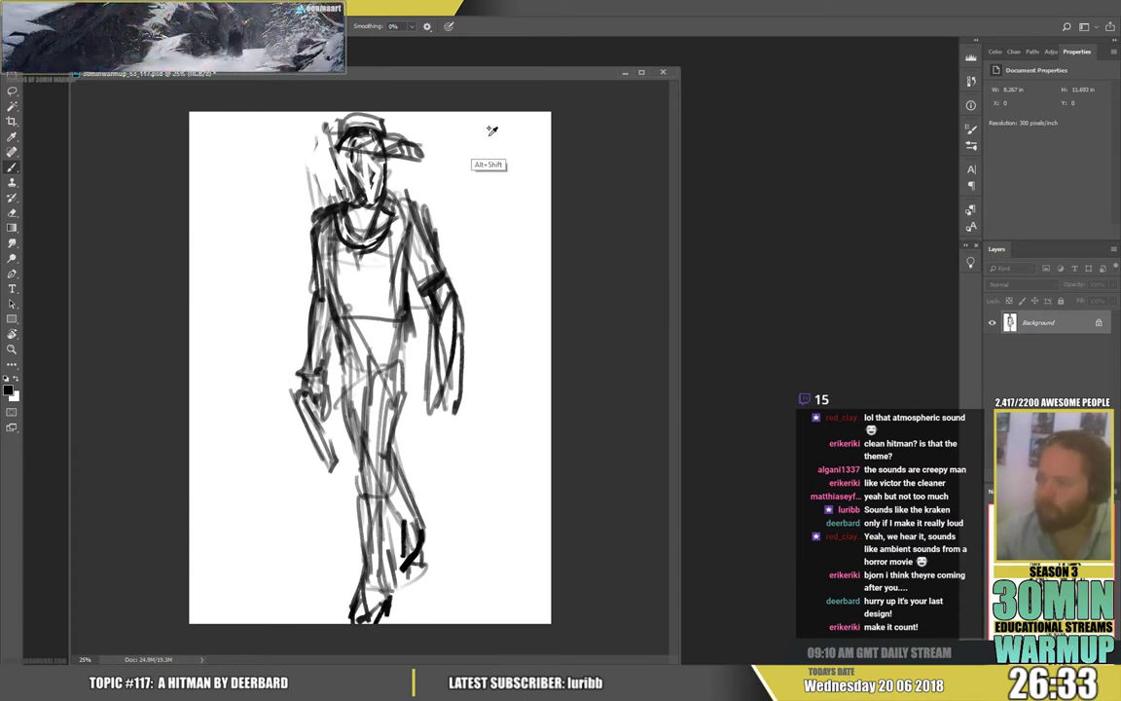
pyautogui.hotkey('ctrl', 't')
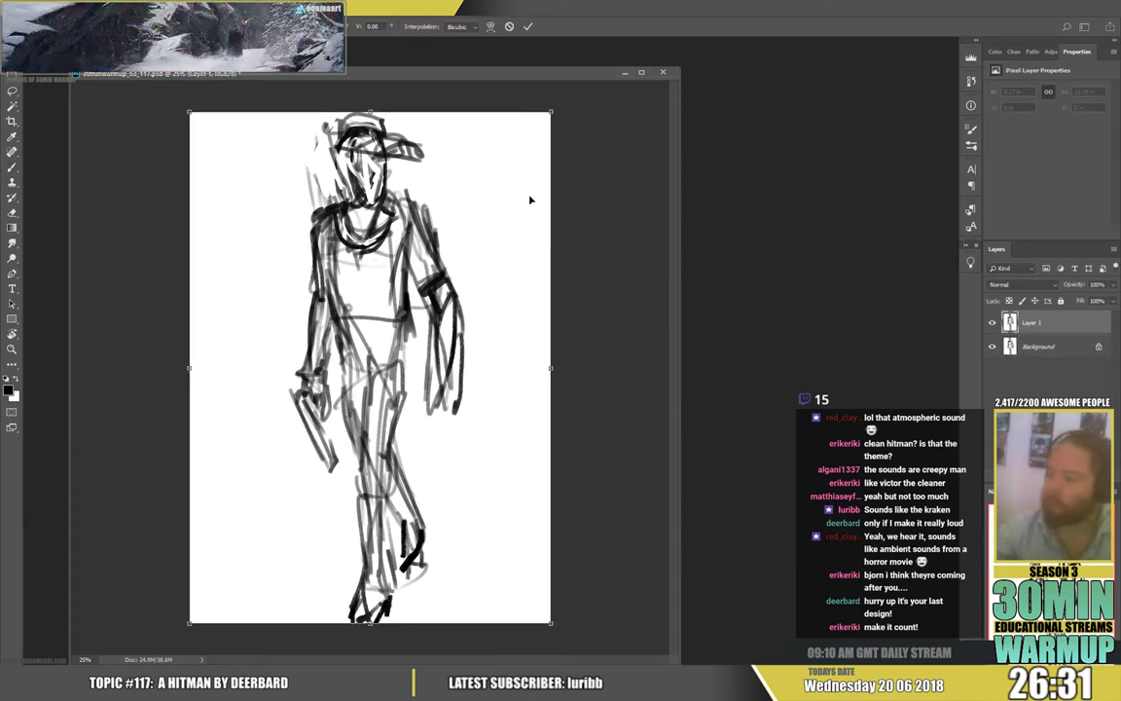
pyautogui.moveTo(551, 113); pyautogui.dragTo(534, 137)
pyautogui.moveTo(579, 153); pyautogui.dragTo(584, 160)
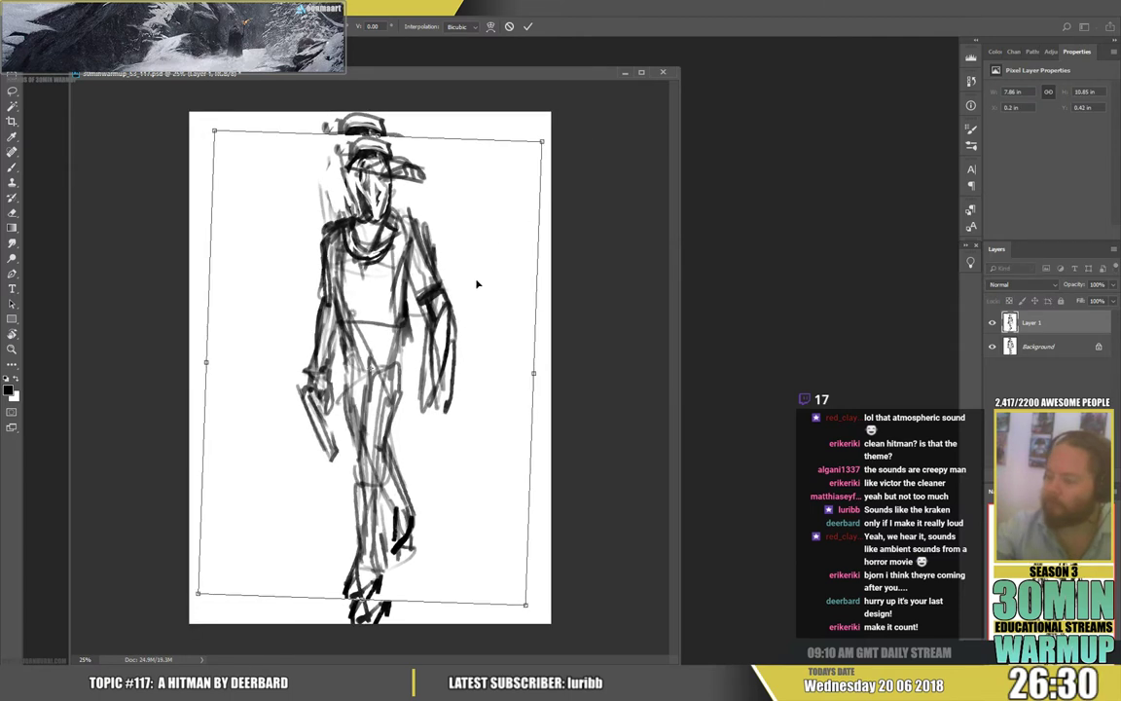
pyautogui.press('Return')
pyautogui.press('b')
# Fill the Background layer with white and flip the whole image horizontally
pyautogui.click(1023, 347)
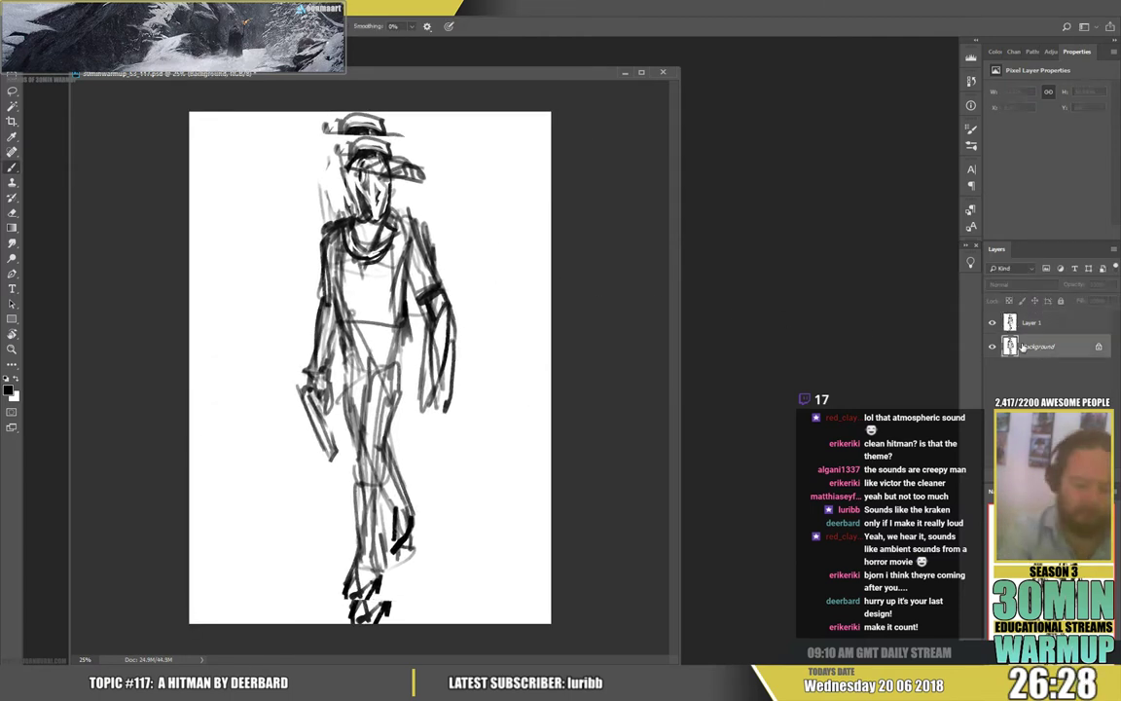
pyautogui.hotkey('ctrl', 'BackSpace')
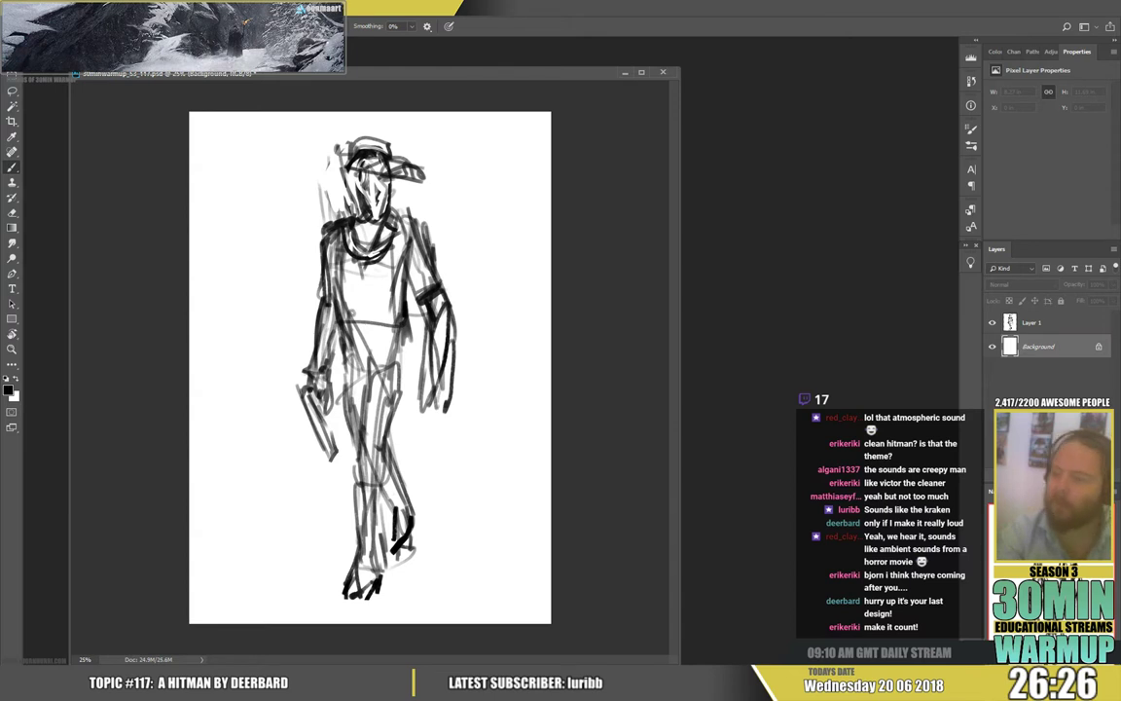
pyautogui.click(76, 9)
pyautogui.moveTo(125, 118)
pyautogui.click(229, 163)
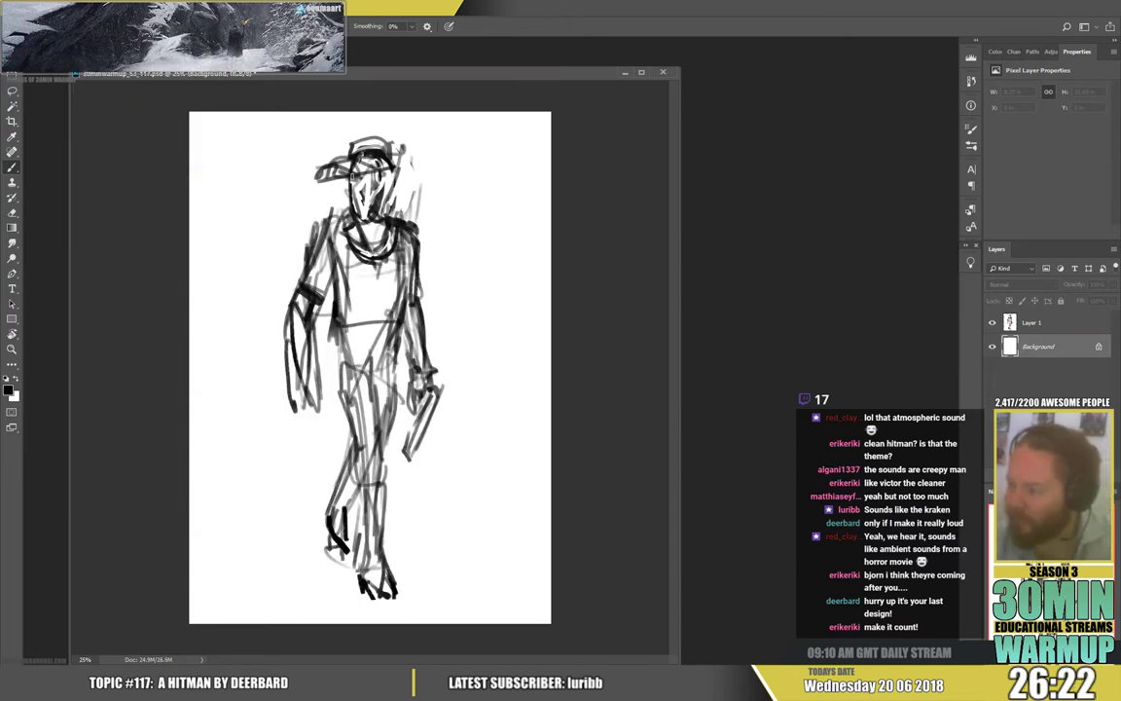
# On Layer 1, reshape the cap's brim and crown with sampled white, black and grey strokes, and darken the edge of the face
pyautogui.click(1027, 322)
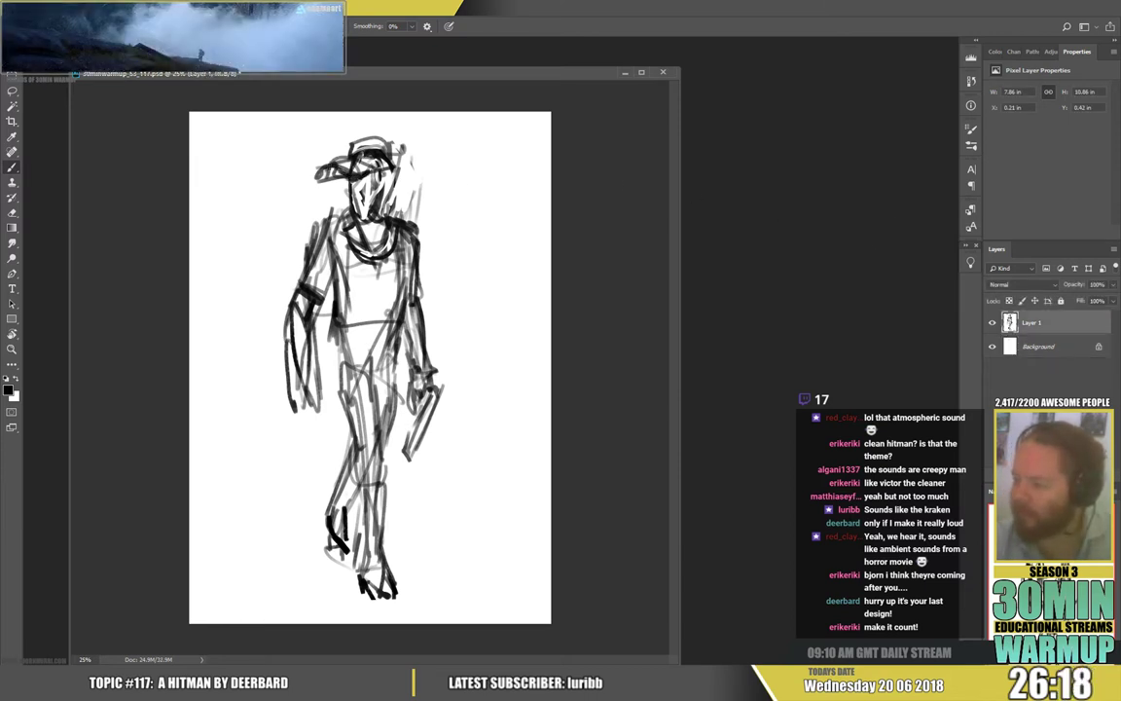
pyautogui.keyDown('alt'); pyautogui.click(328, 153); pyautogui.keyUp('alt')
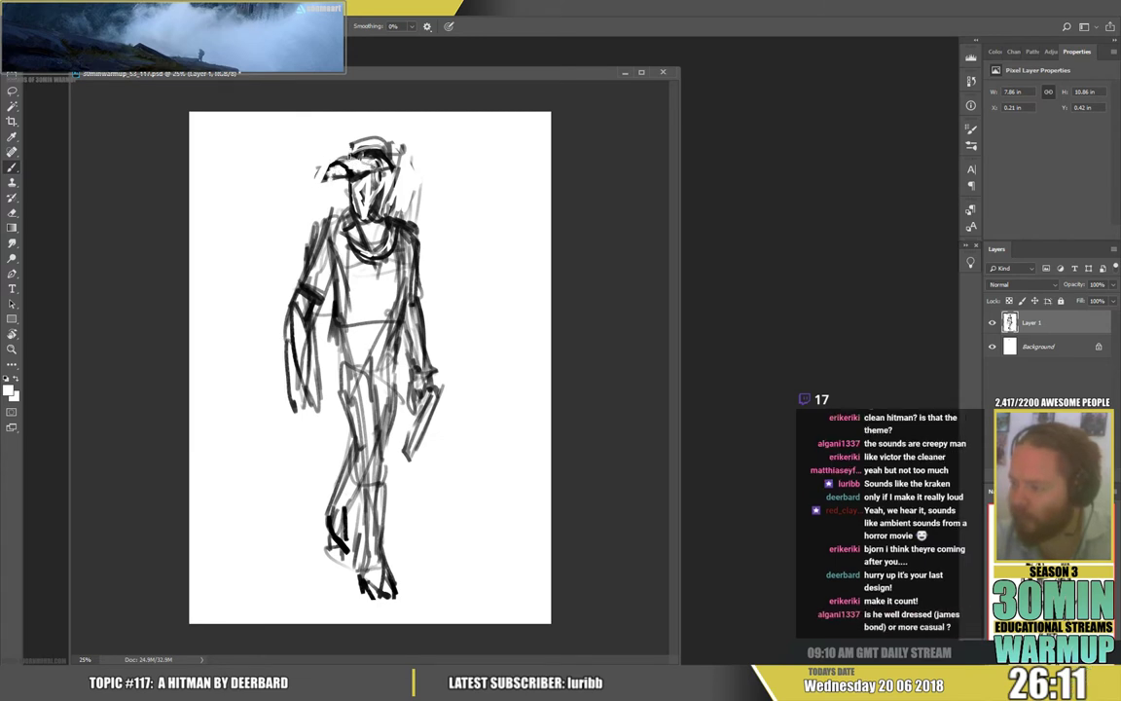
pyautogui.keyDown('alt'); pyautogui.click(379, 161); pyautogui.keyUp('alt')
pyautogui.moveTo(356, 152); pyautogui.dragTo(394, 167)
pyautogui.keyDown('alt'); pyautogui.click(411, 178); pyautogui.keyUp('alt')
pyautogui.keyDown('alt'); pyautogui.click(392, 164); pyautogui.keyUp('alt')
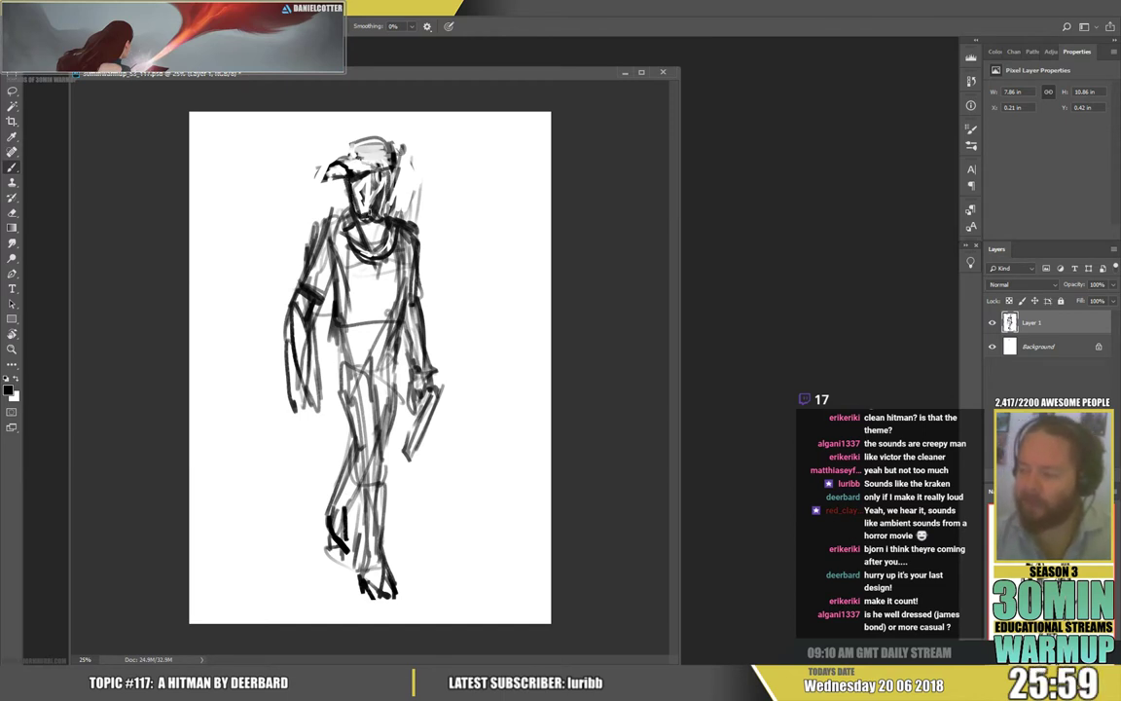
pyautogui.keyDown('alt'); pyautogui.click(363, 201); pyautogui.keyUp('alt')
pyautogui.moveTo(354, 186); pyautogui.dragTo(358, 205)
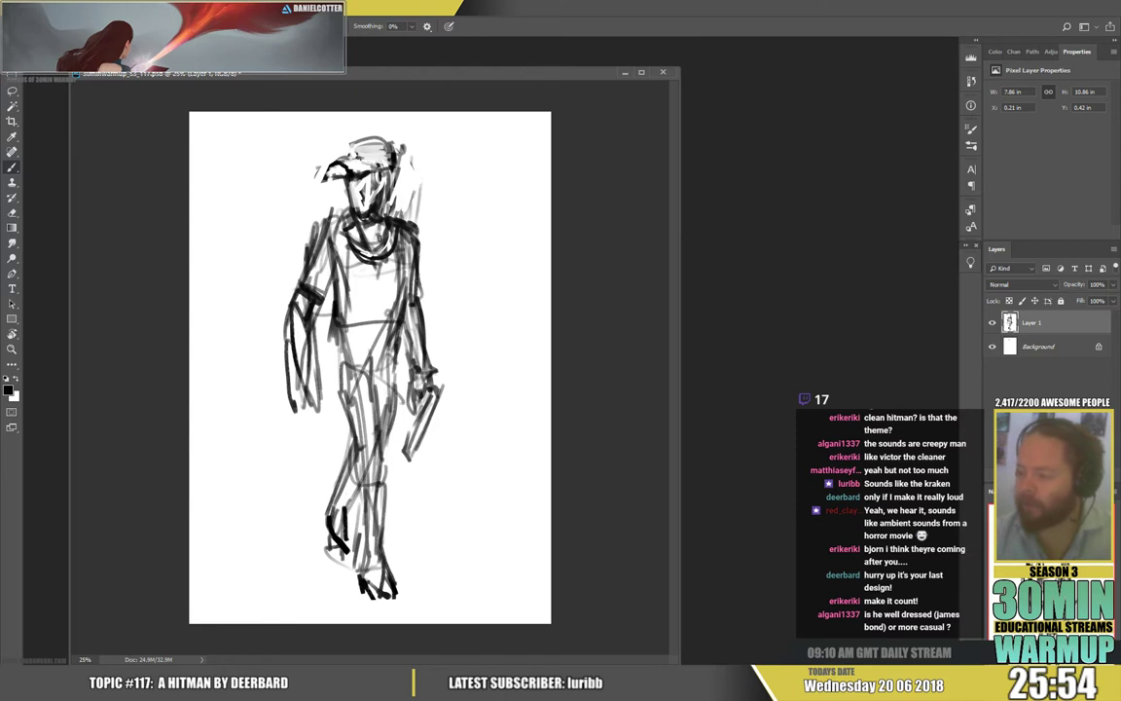
# Strengthen the shoulder and upper-sleeve contours and draw a bold curved shirt hem across the waist
pyautogui.moveTo(340, 213)
pyautogui.mouseDown()
pyautogui.moveTo(312, 236)
pyautogui.moveTo(347, 210)
pyautogui.moveTo(419, 231)
pyautogui.moveTo(417, 222)
pyautogui.mouseUp()
pyautogui.keyDown('alt'); pyautogui.click(430, 215); pyautogui.keyUp('alt')
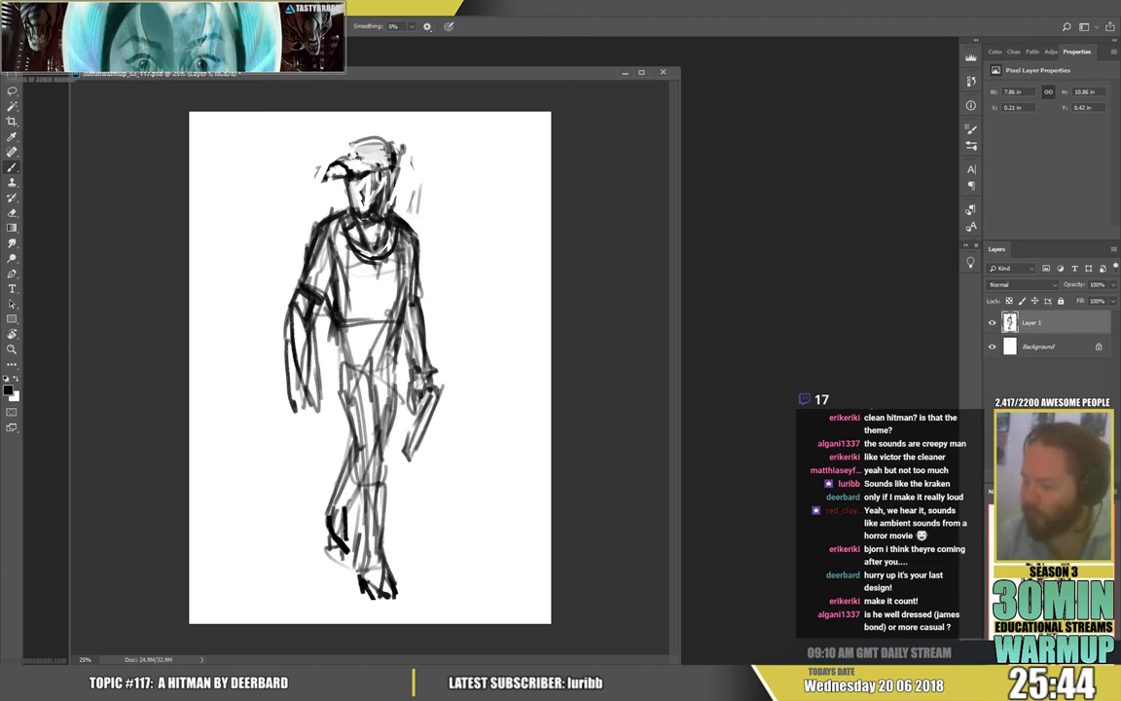
pyautogui.moveTo(401, 316); pyautogui.dragTo(333, 314)
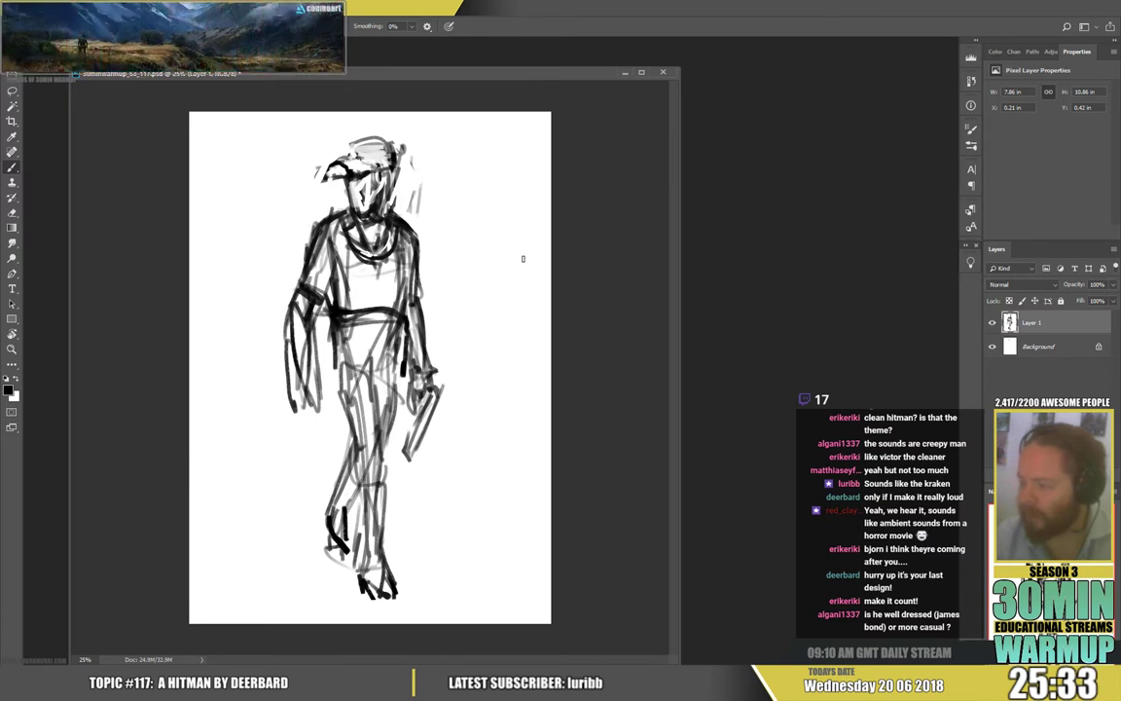
# Erase the long object below the hand and draw an upright blocky shape alongside the forearm, refining the hand beneath it
pyautogui.press('e')
pyautogui.moveTo(438, 392)
pyautogui.mouseDown()
pyautogui.moveTo(411, 453)
pyautogui.moveTo(440, 408)
pyautogui.mouseUp()
pyautogui.press('b')
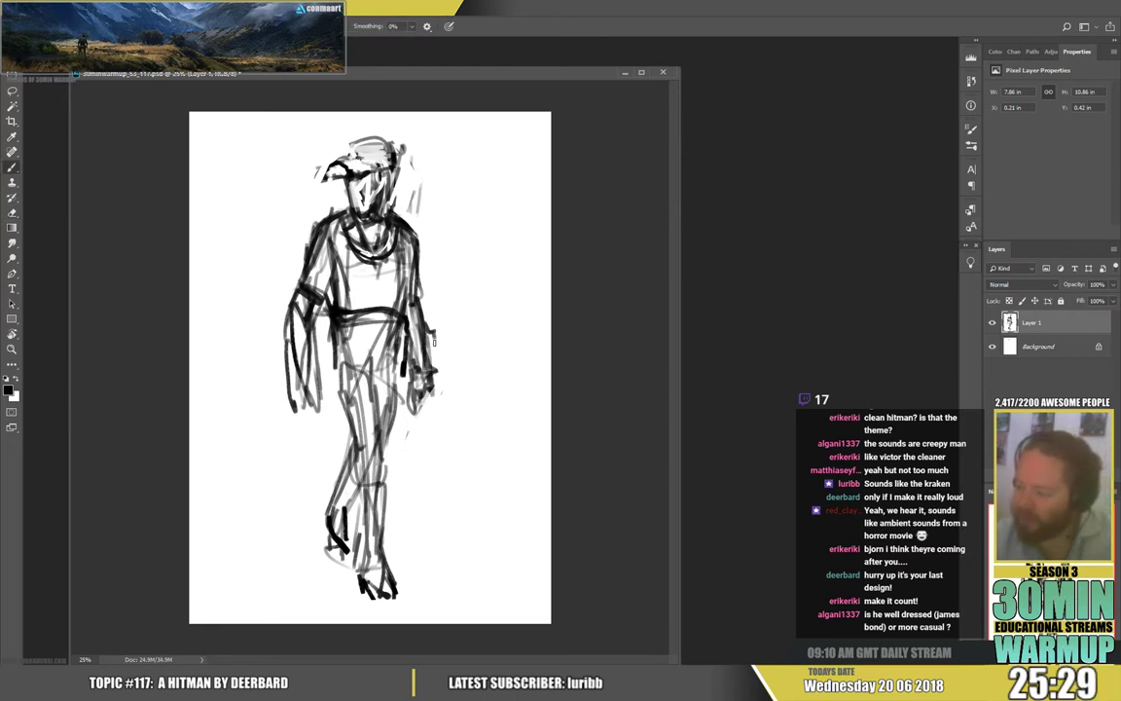
pyautogui.moveTo(428, 325)
pyautogui.mouseDown()
pyautogui.moveTo(433, 362)
pyautogui.moveTo(394, 337)
pyautogui.mouseUp()
pyautogui.press('e')
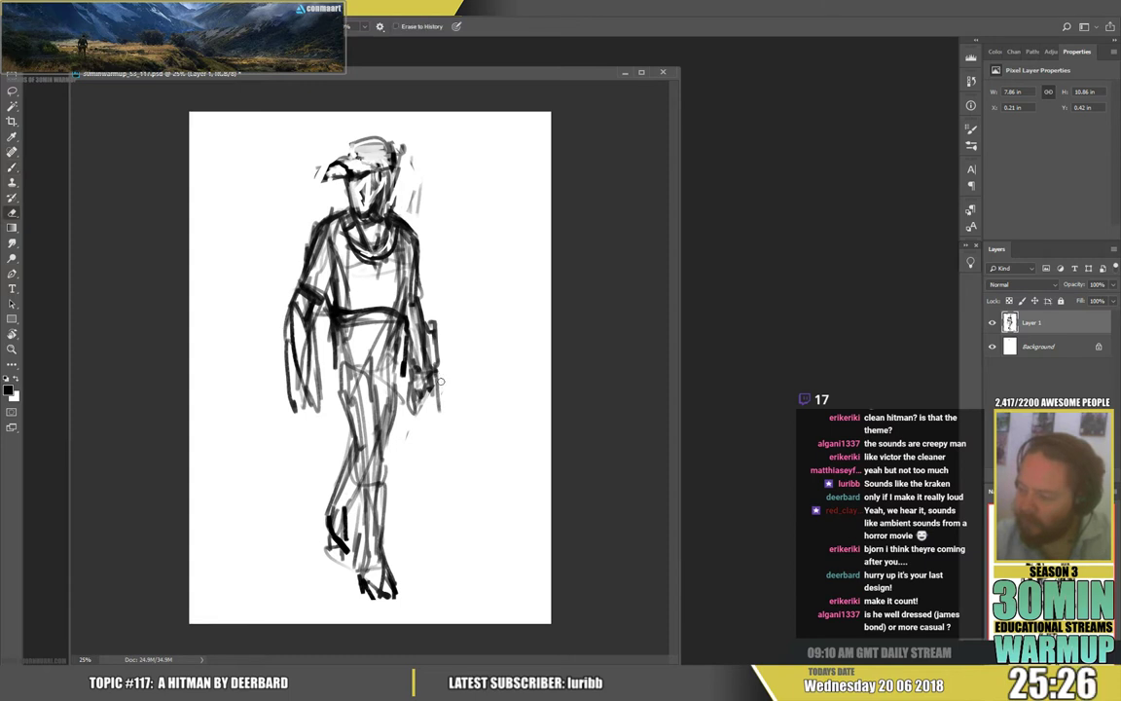
pyautogui.moveTo(445, 384); pyautogui.dragTo(445, 413)
pyautogui.press('b')
pyautogui.moveTo(381, 290); pyautogui.dragTo(383, 355)
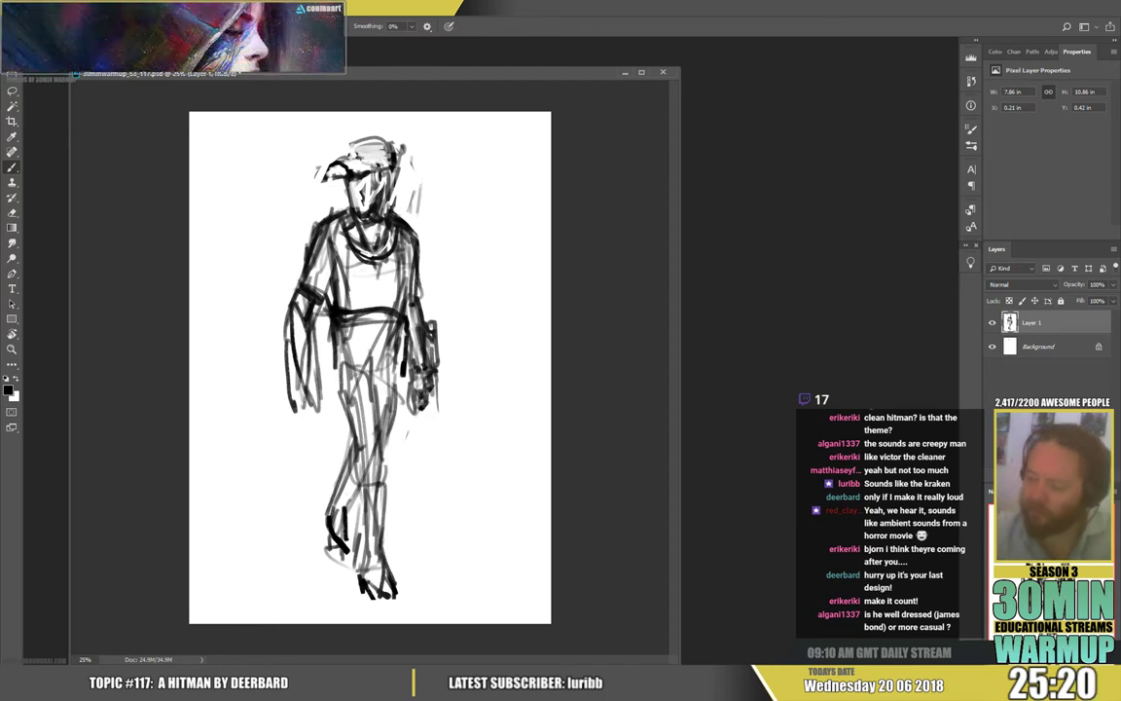
# Draw a long diagonal pole from the free hand across the legs, with a rounded, pronged head at its lower end
pyautogui.moveTo(264, 354); pyautogui.dragTo(442, 509)
pyautogui.moveTo(297, 392); pyautogui.dragTo(383, 455)
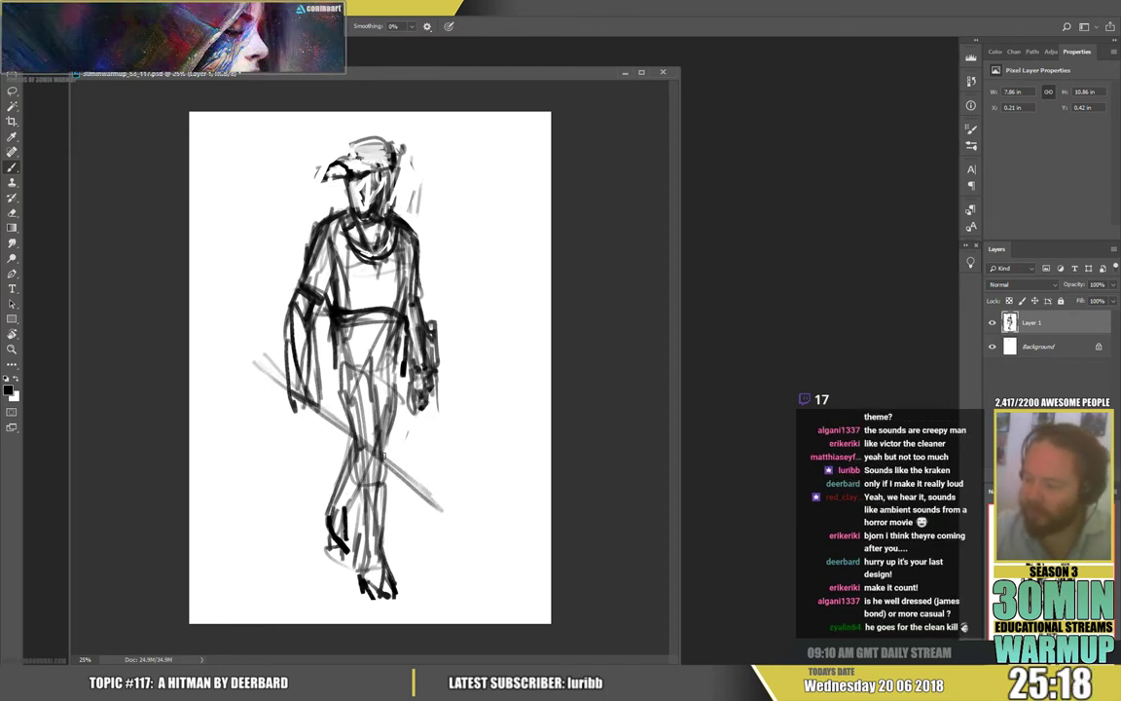
pyautogui.moveTo(290, 368)
pyautogui.mouseDown()
pyautogui.moveTo(438, 503)
pyautogui.moveTo(437, 483)
pyautogui.moveTo(413, 500)
pyautogui.mouseUp()
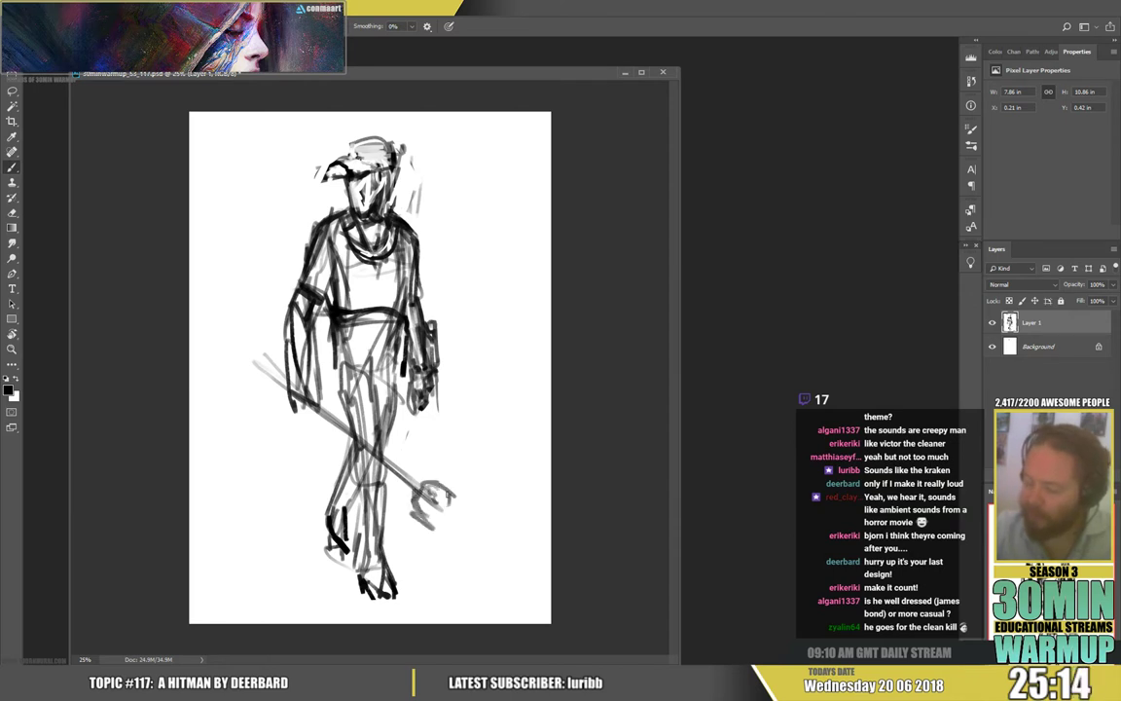
# Strengthen the upper end of the diagonal pole and add a short curved line beneath it
pyautogui.moveTo(271, 377); pyautogui.dragTo(313, 406)
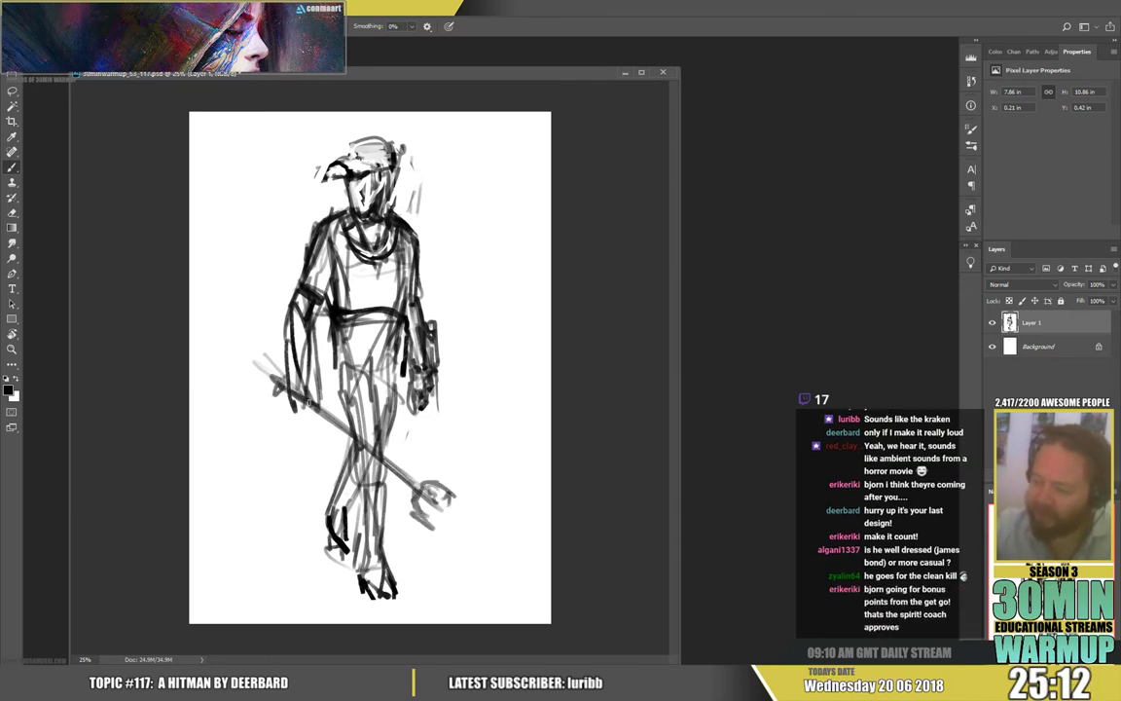
pyautogui.press('h')
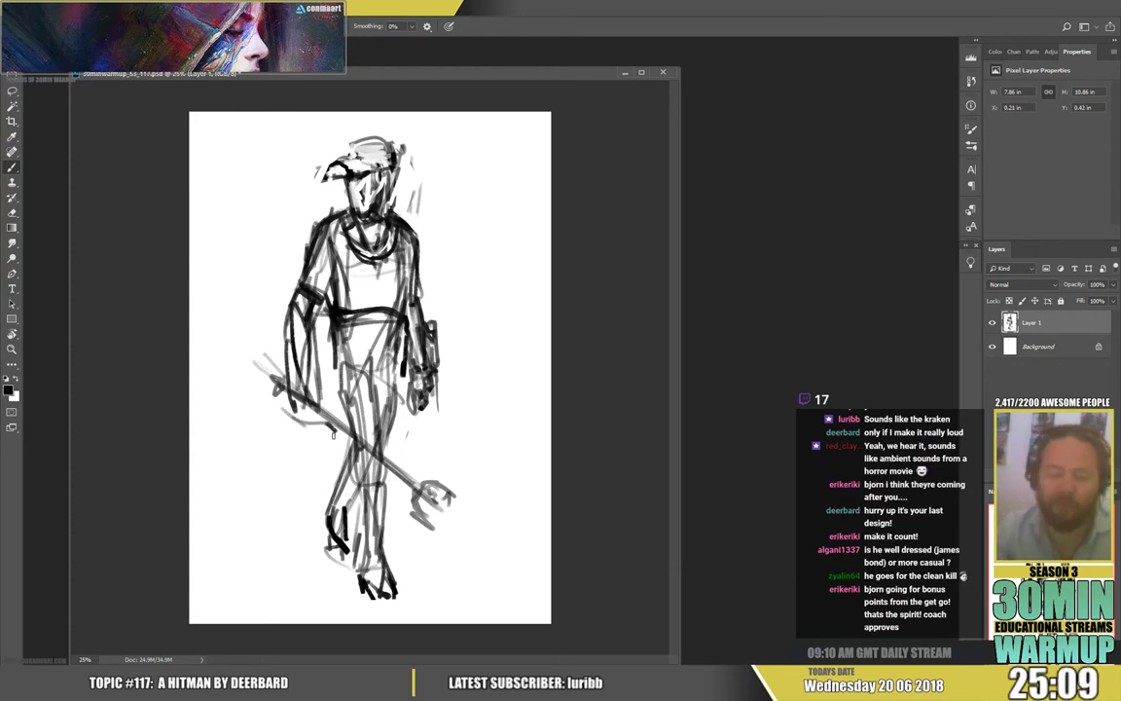
pyautogui.press('h')
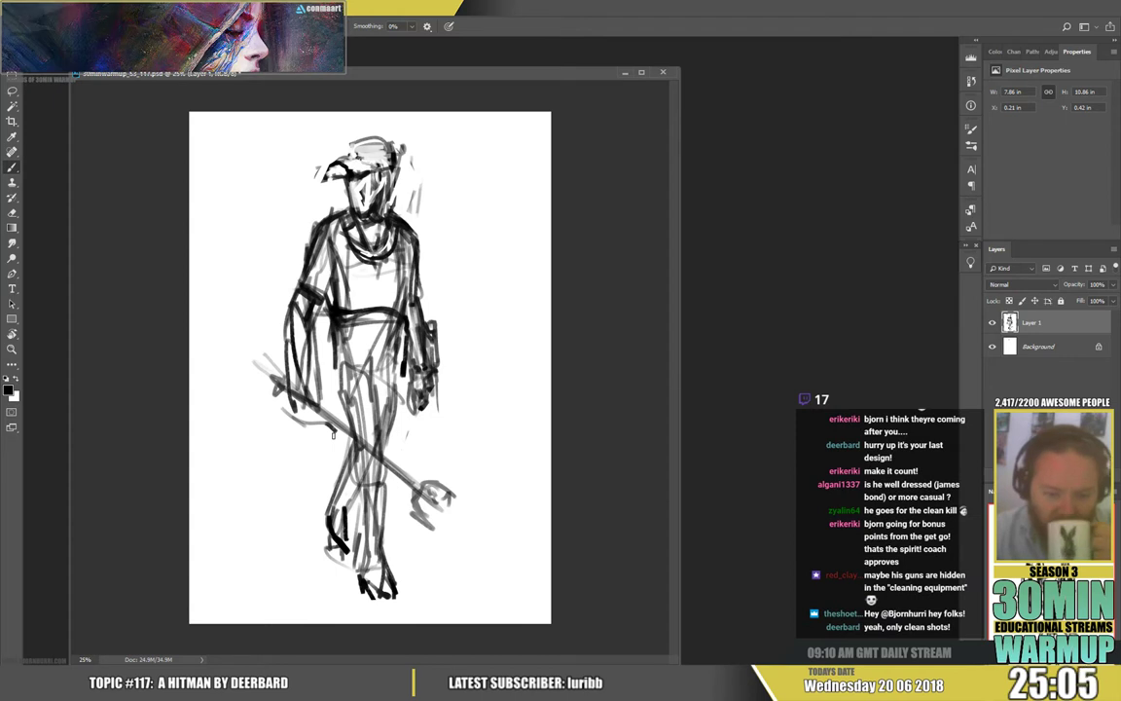
pyautogui.press('h')
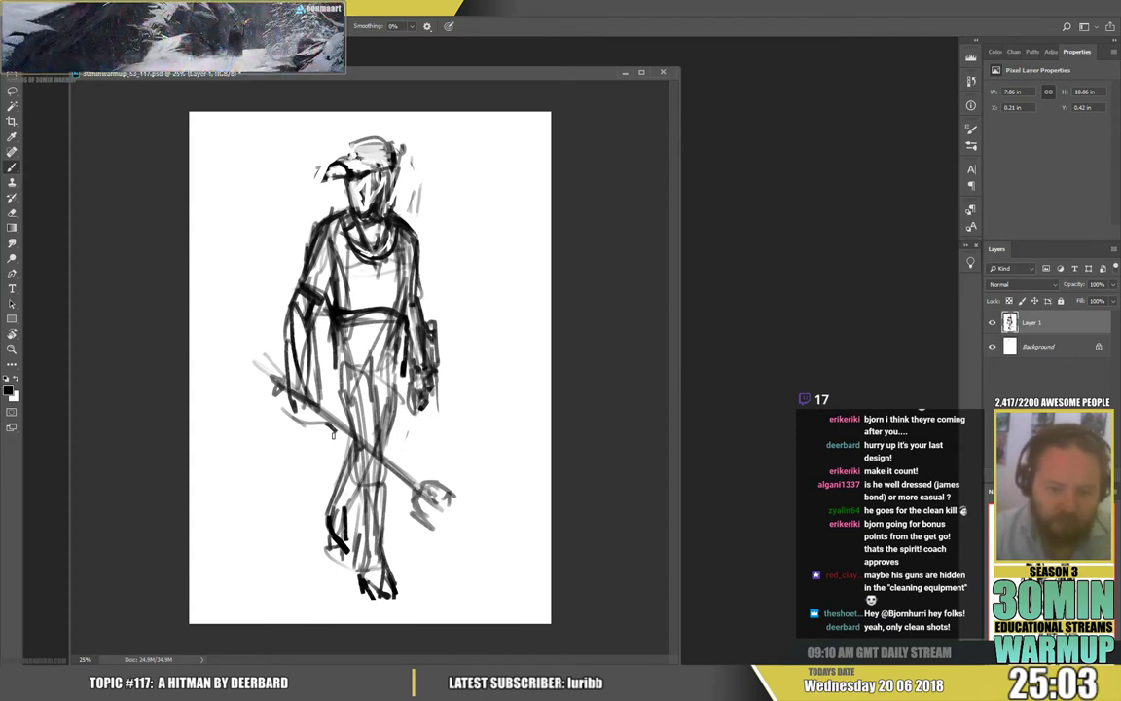
pyautogui.press('h')
pyautogui.press('h')
pyautogui.press('h')
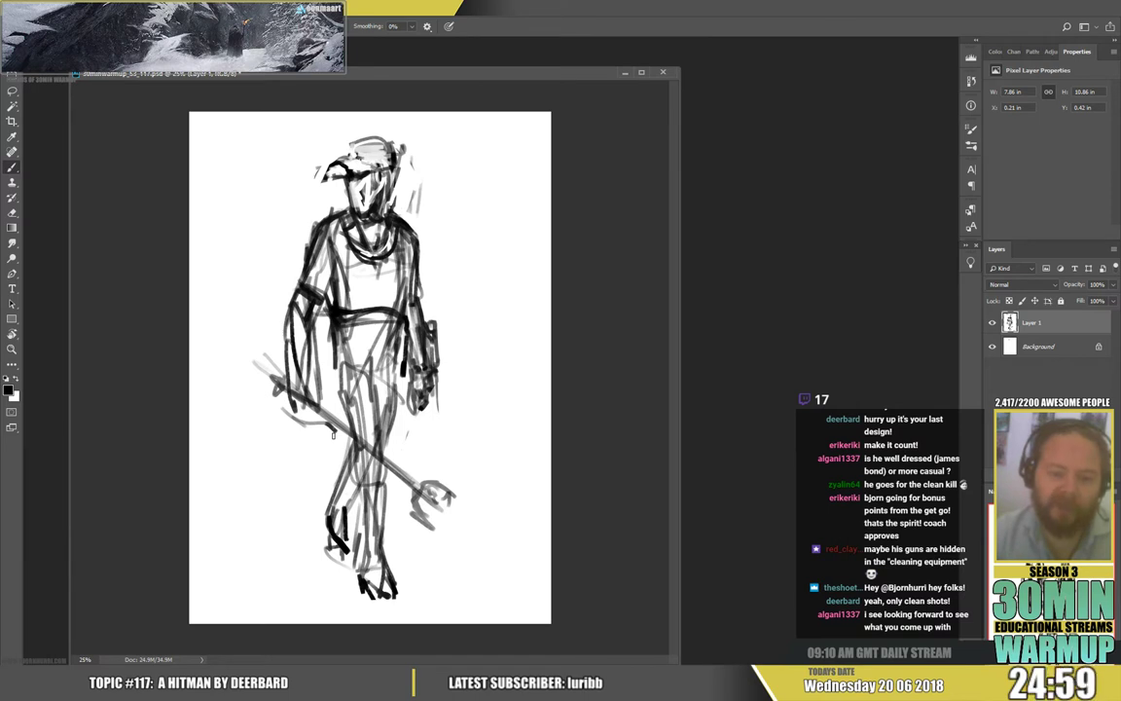
pyautogui.press('h')
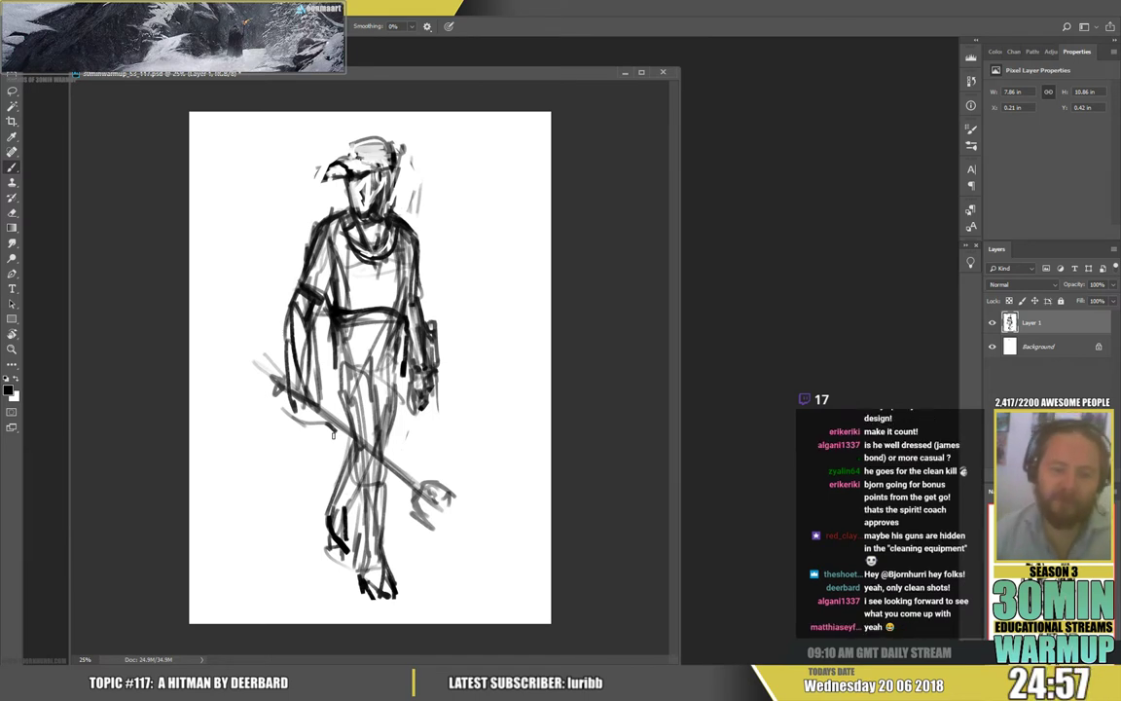
pyautogui.press('h')
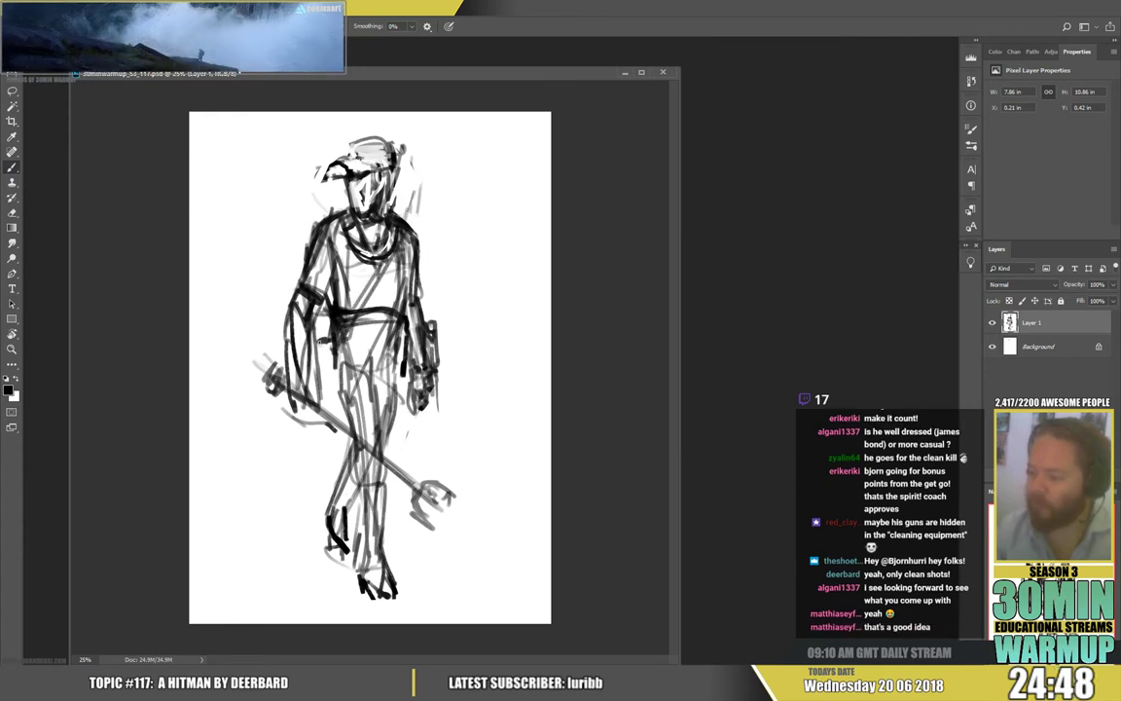
# Sketch a boxy bag shape hanging beside the hip behind the pole, with a strap running diagonally across the chest
pyautogui.moveTo(282, 341); pyautogui.dragTo(274, 382)
pyautogui.moveTo(280, 414); pyautogui.dragTo(335, 429)
pyautogui.moveTo(342, 366); pyautogui.dragTo(341, 406)
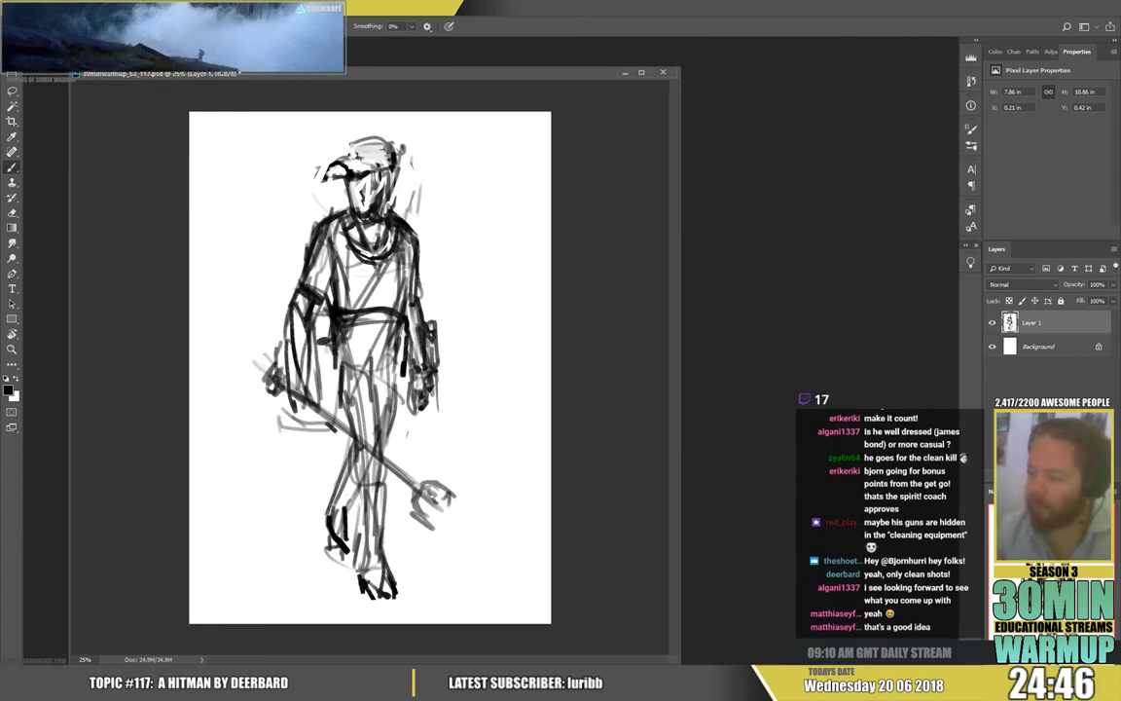
pyautogui.moveTo(291, 343); pyautogui.dragTo(294, 382)
pyautogui.moveTo(289, 425); pyautogui.dragTo(350, 438)
pyautogui.moveTo(361, 357); pyautogui.dragTo(359, 414)
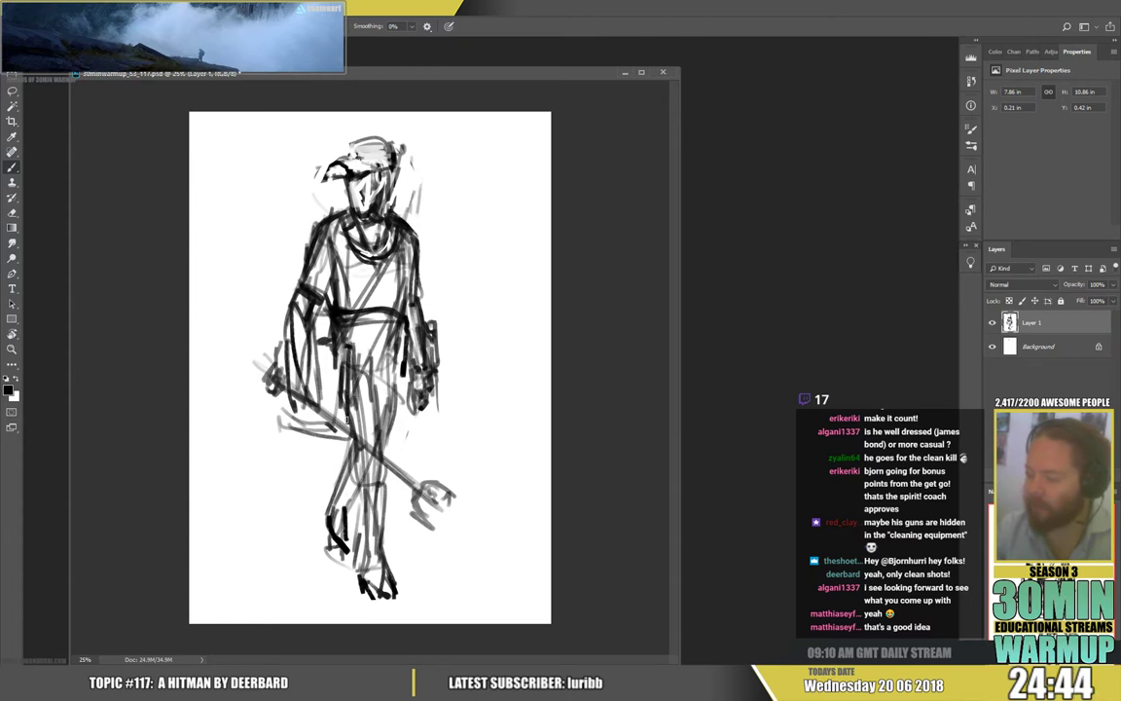
pyautogui.moveTo(307, 314); pyautogui.dragTo(305, 344)
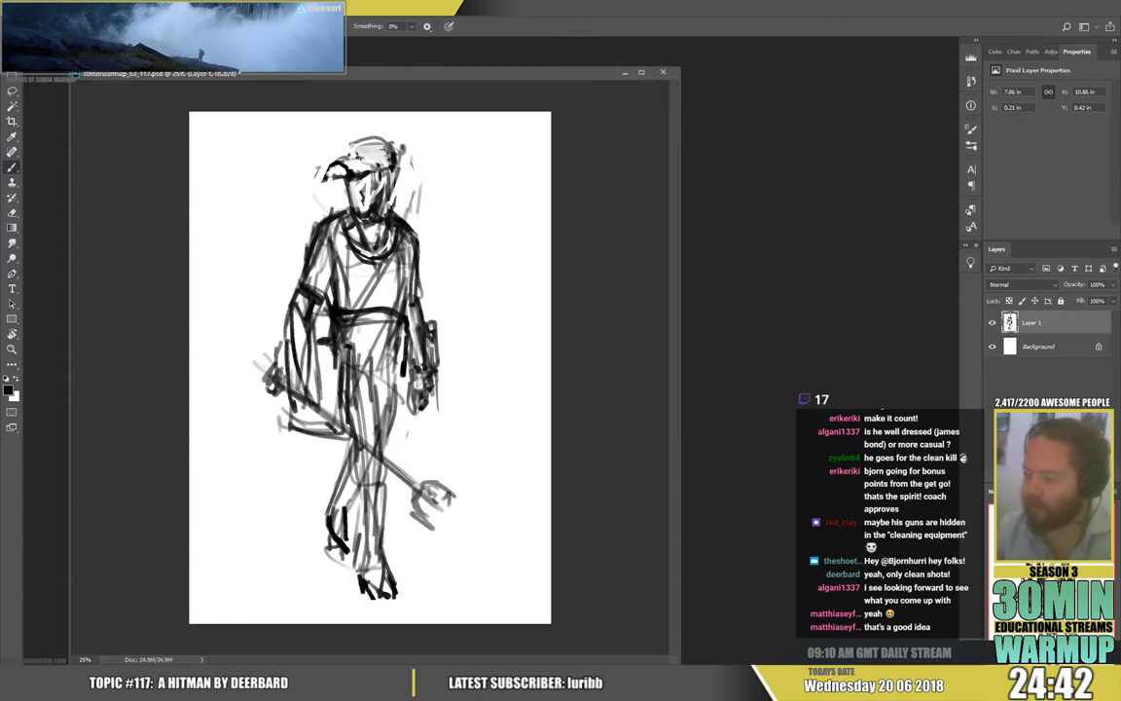
pyautogui.moveTo(334, 236)
pyautogui.mouseDown()
pyautogui.moveTo(351, 277)
pyautogui.moveTo(333, 277)
pyautogui.mouseUp()
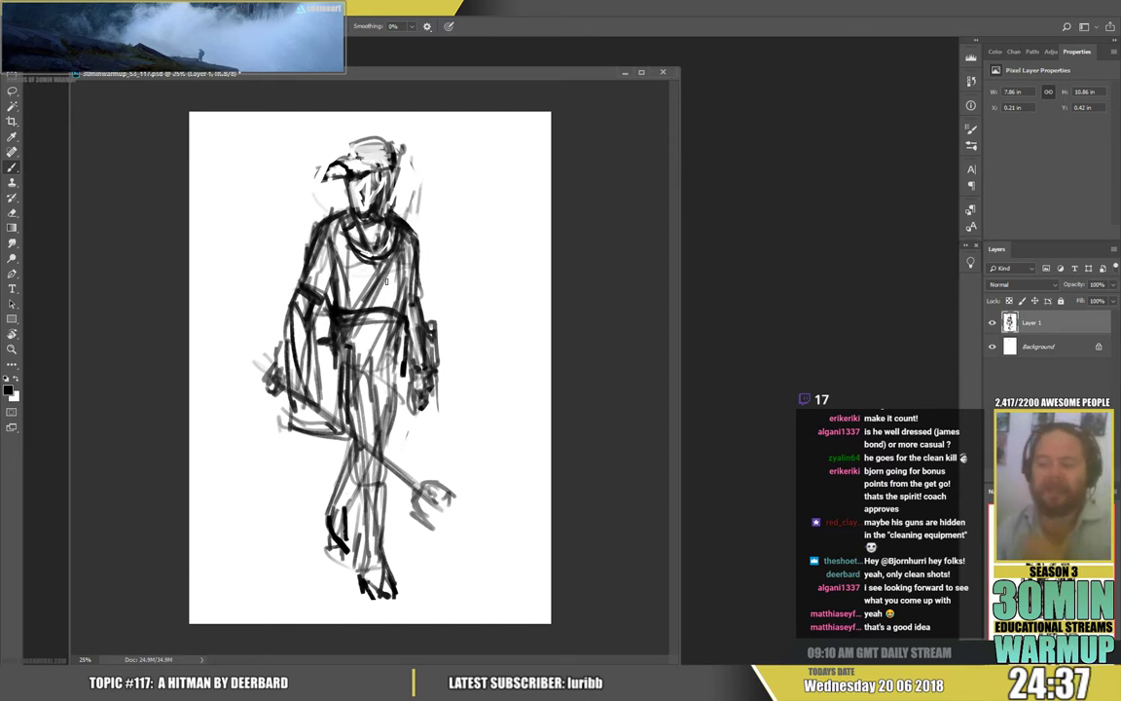
pyautogui.press('h')
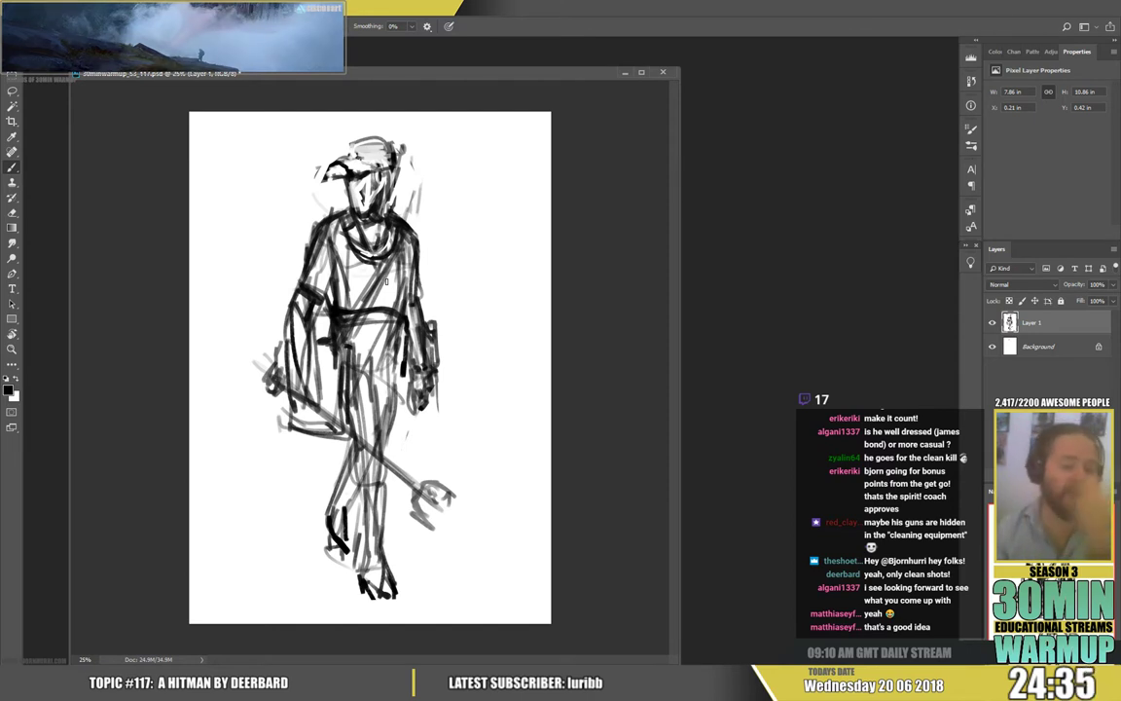
pyautogui.press('h')
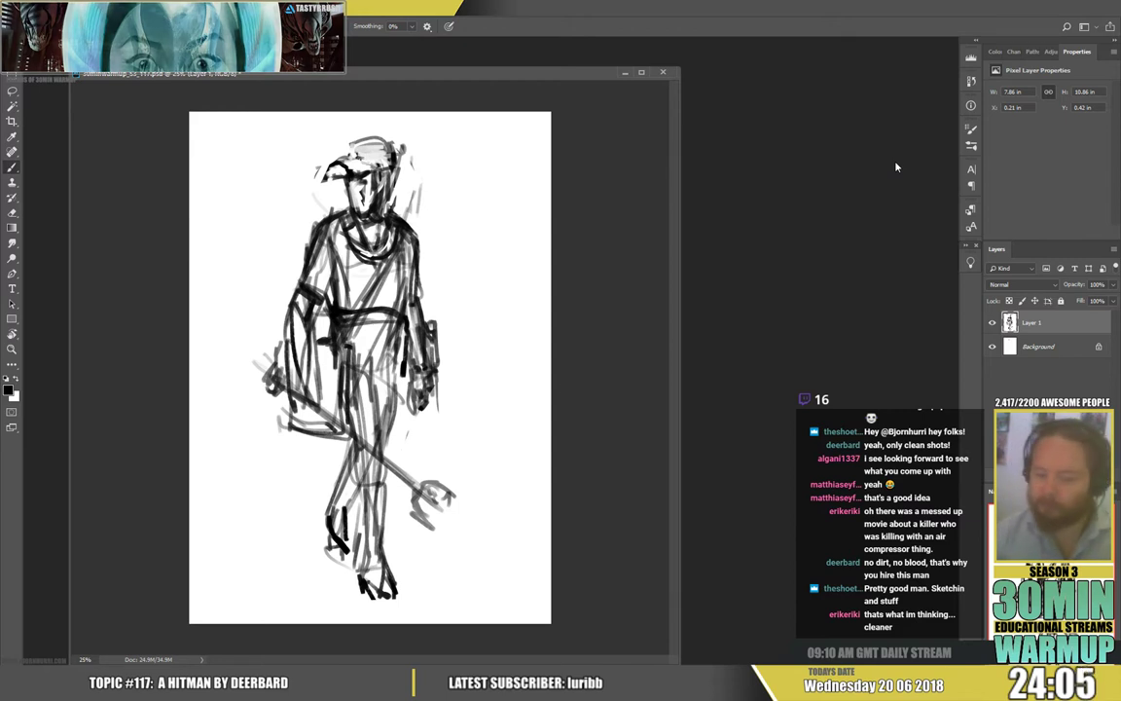
# Darken the thigh contours and add knee bands and boot lines on the lower legs and feet
pyautogui.moveTo(338, 327)
pyautogui.mouseDown()
pyautogui.moveTo(342, 384)
pyautogui.moveTo(317, 421)
pyautogui.moveTo(341, 415)
pyautogui.mouseUp()
pyautogui.moveTo(348, 370); pyautogui.dragTo(358, 405)
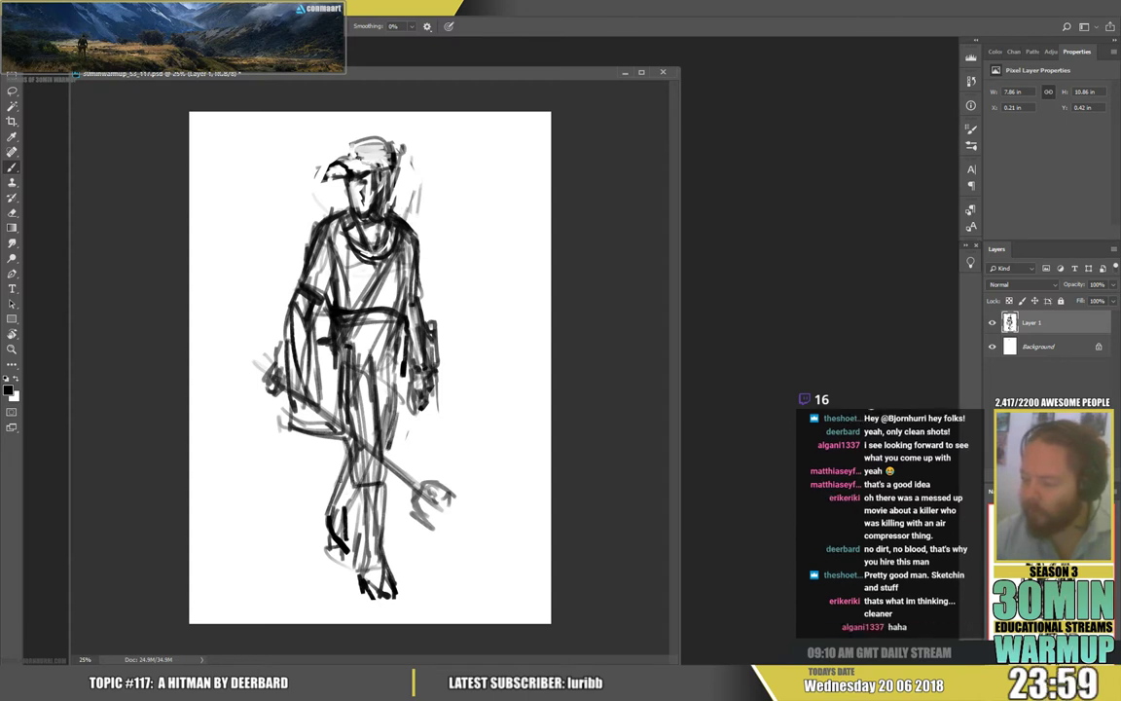
pyautogui.moveTo(363, 493)
pyautogui.mouseDown()
pyautogui.moveTo(362, 514)
pyautogui.moveTo(385, 515)
pyautogui.moveTo(383, 550)
pyautogui.mouseUp()
pyautogui.moveTo(326, 502)
pyautogui.mouseDown()
pyautogui.moveTo(339, 513)
pyautogui.moveTo(327, 536)
pyautogui.moveTo(363, 556)
pyautogui.mouseUp()
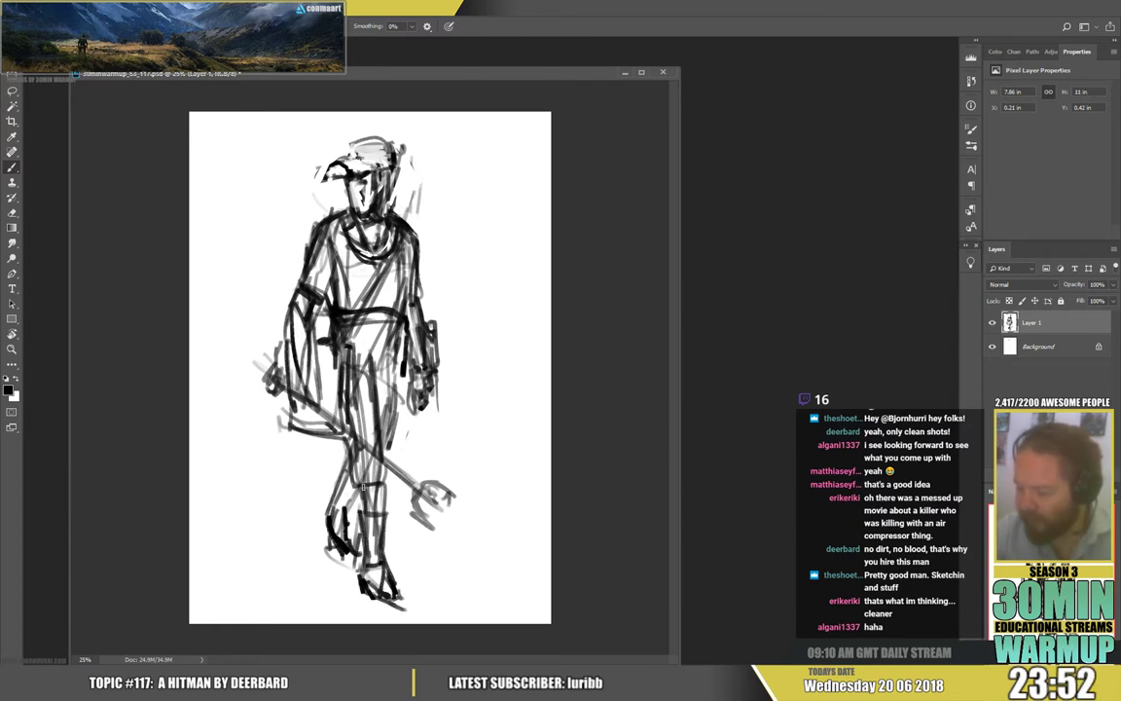
pyautogui.press('h')
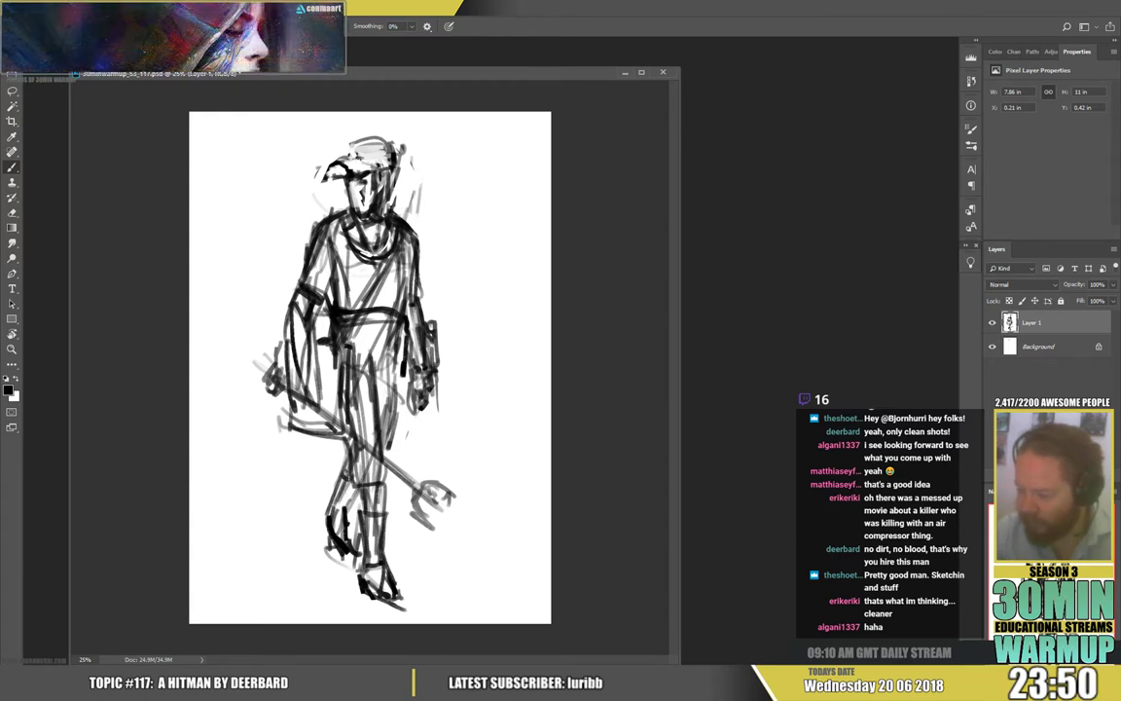
pyautogui.press('h')
pyautogui.press('h')
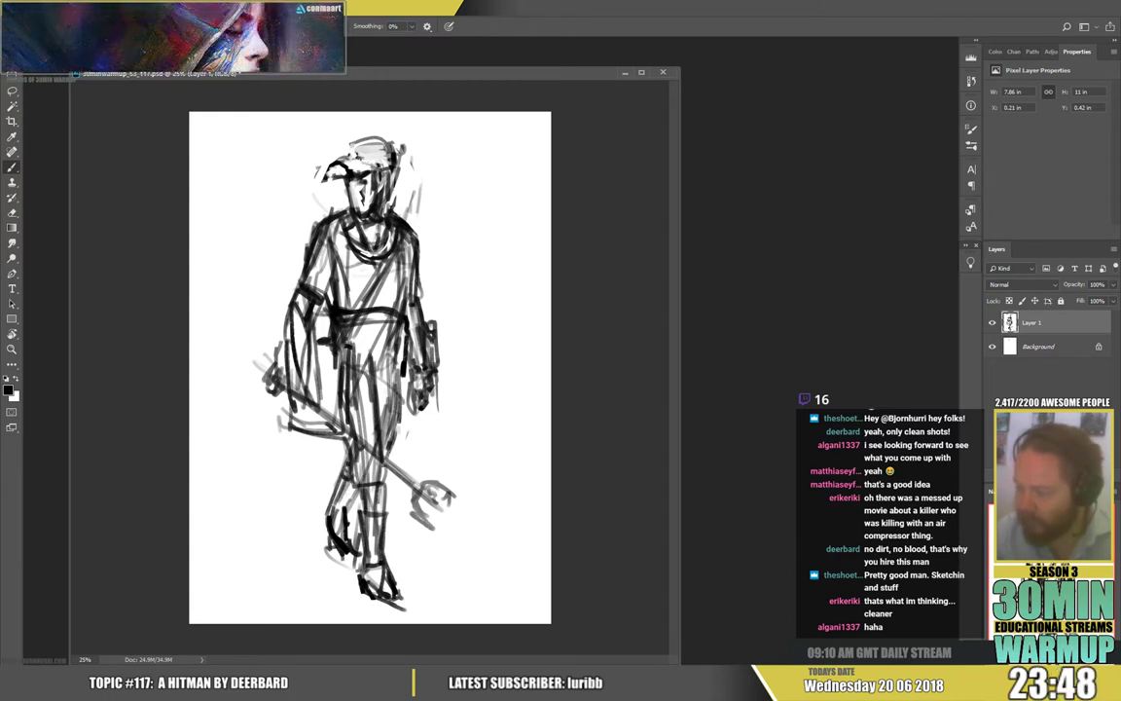
pyautogui.press('h')
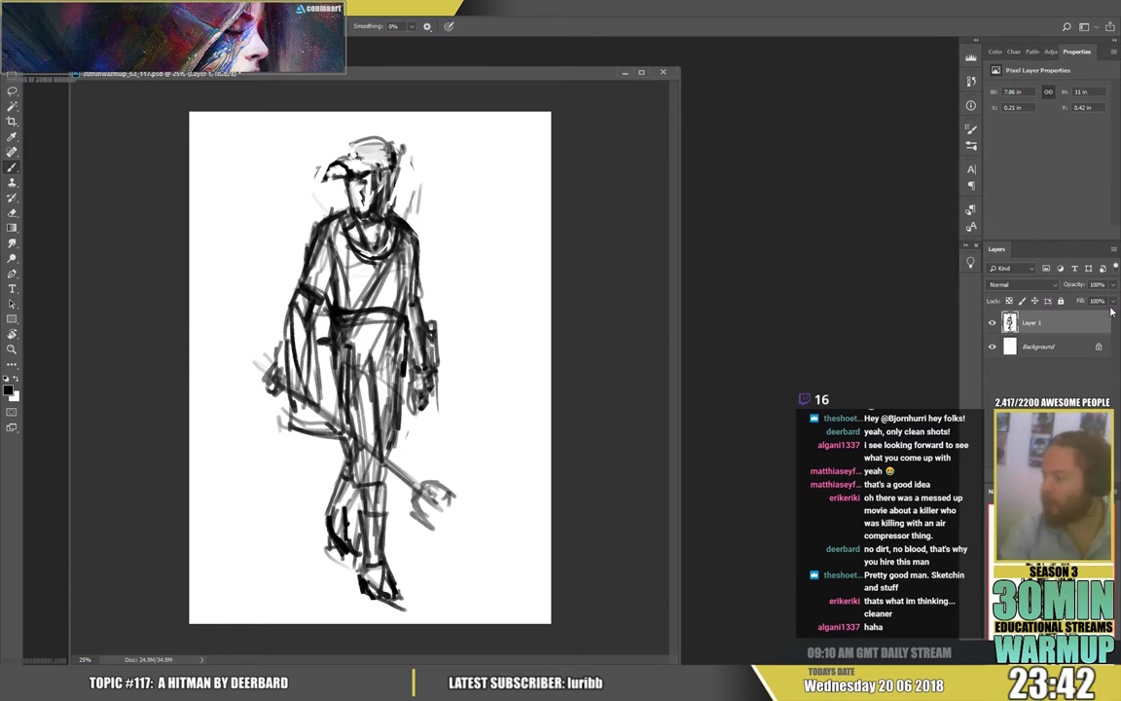
# Rebuild the sketch as one flattened, full-canvas Layer 1 above a plain white Background
pyautogui.click(1114, 285)
pyautogui.moveTo(1066, 303); pyautogui.dragTo(1074, 301)
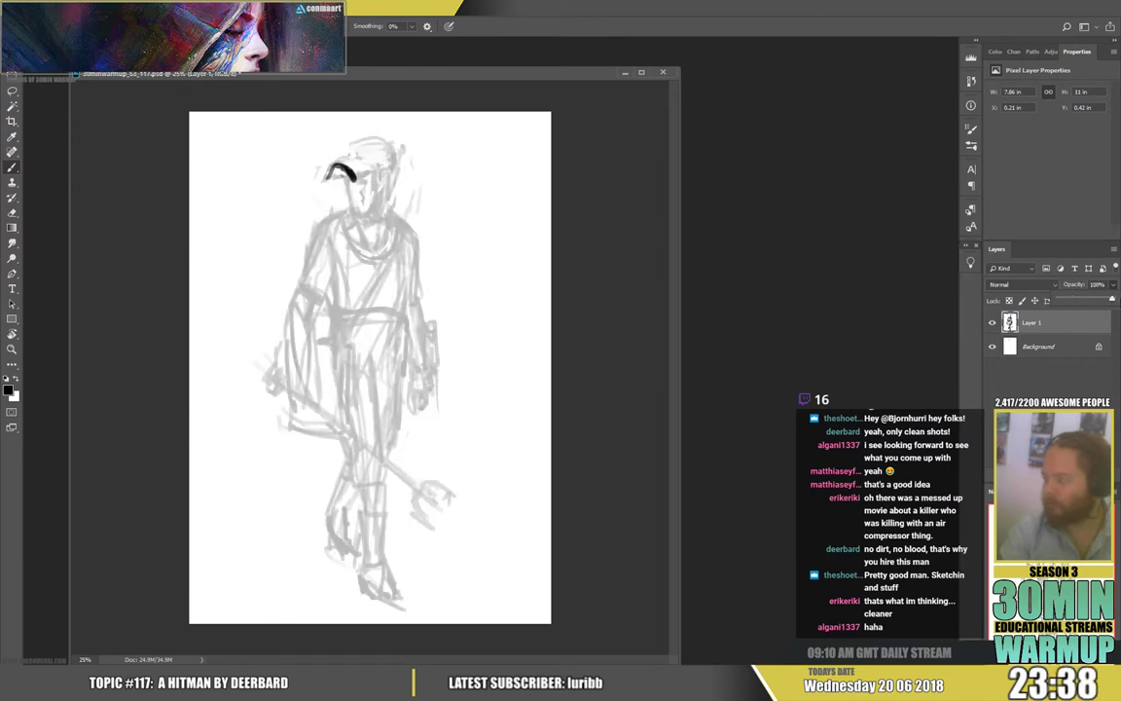
pyautogui.click(991, 325)
pyautogui.hotkey('ctrl', 'a')
pyautogui.hotkey('ctrl', 'c')
pyautogui.hotkey('ctrl', 'v')
pyautogui.keyDown('shift'); pyautogui.click(1032, 367); pyautogui.keyUp('shift')
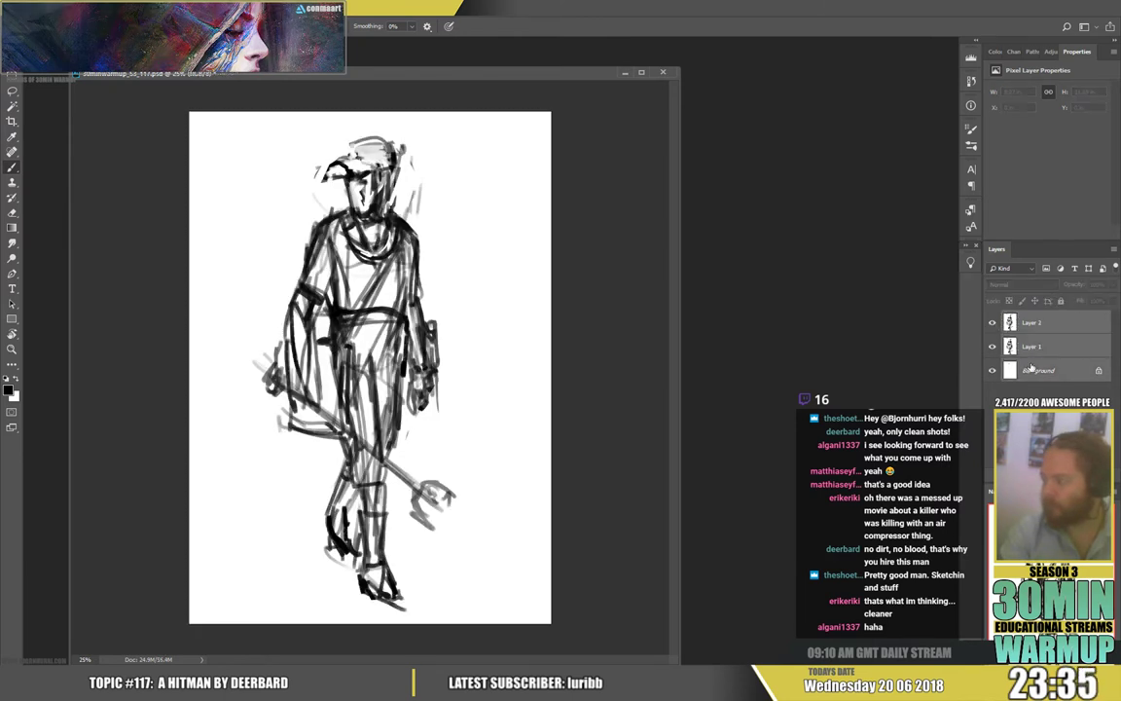
pyautogui.hotkey('ctrl', 'e')
pyautogui.hotkey('ctrl', 'j')
pyautogui.click(1030, 346)
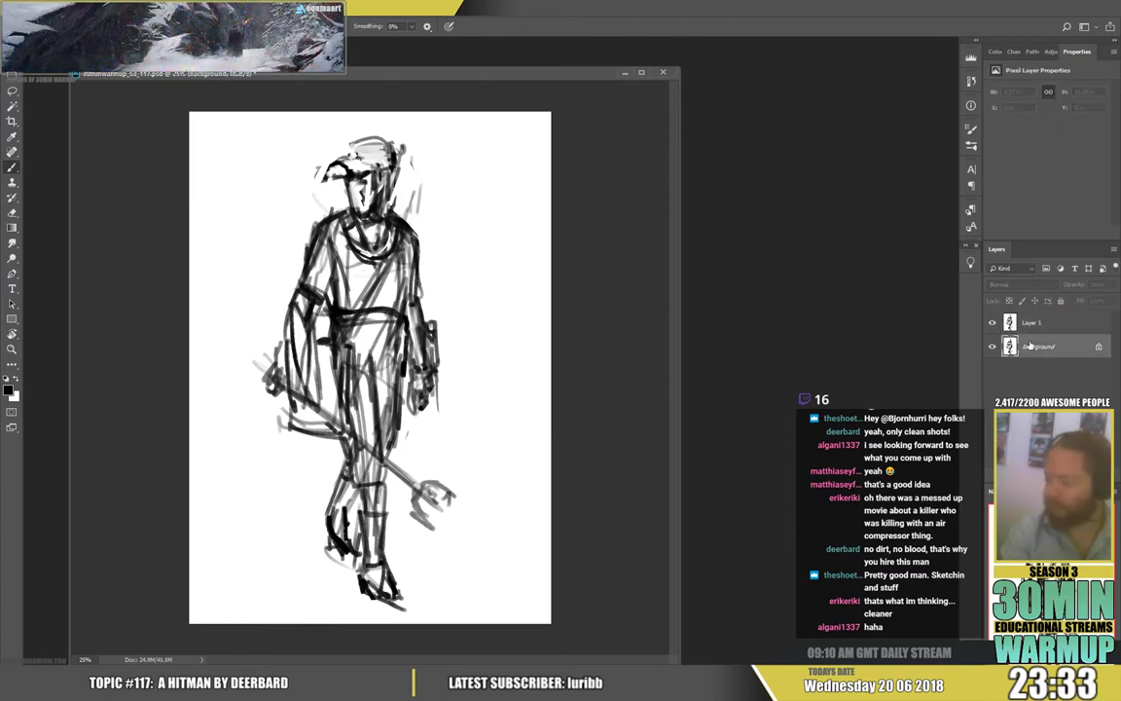
pyautogui.click(1032, 322)
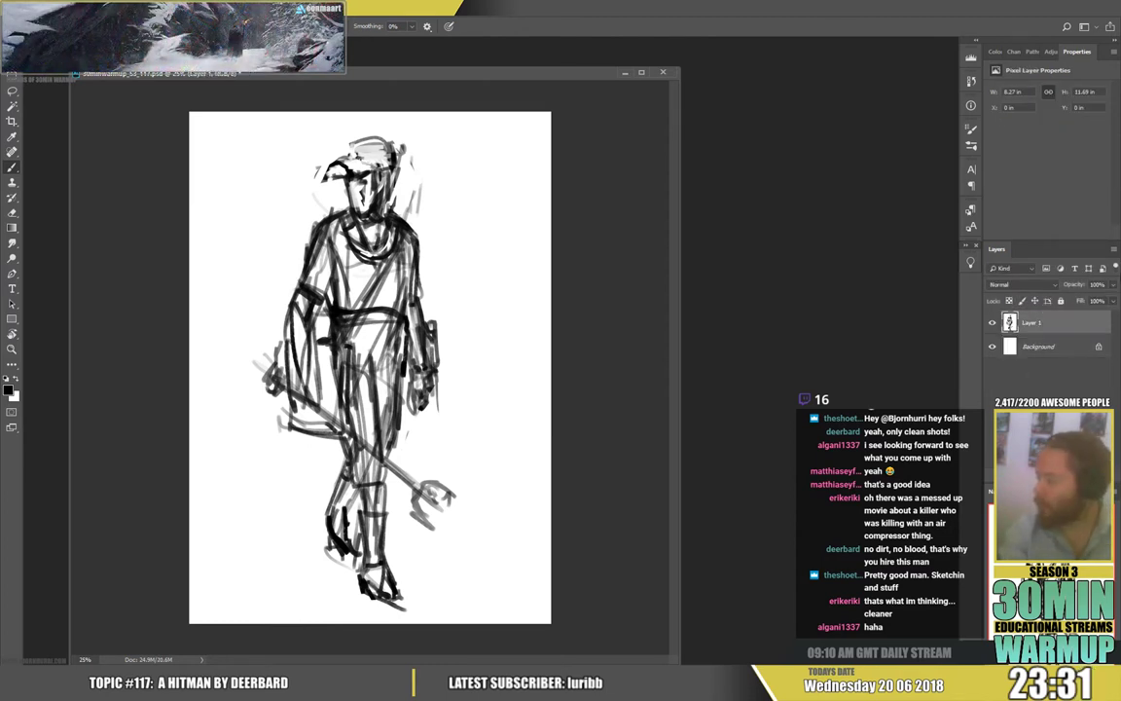
# Lower Layer 1's opacity to 20% and add a new empty layer above it for line work
pyautogui.click(1114, 285)
pyautogui.moveTo(1111, 299); pyautogui.dragTo(1069, 299)
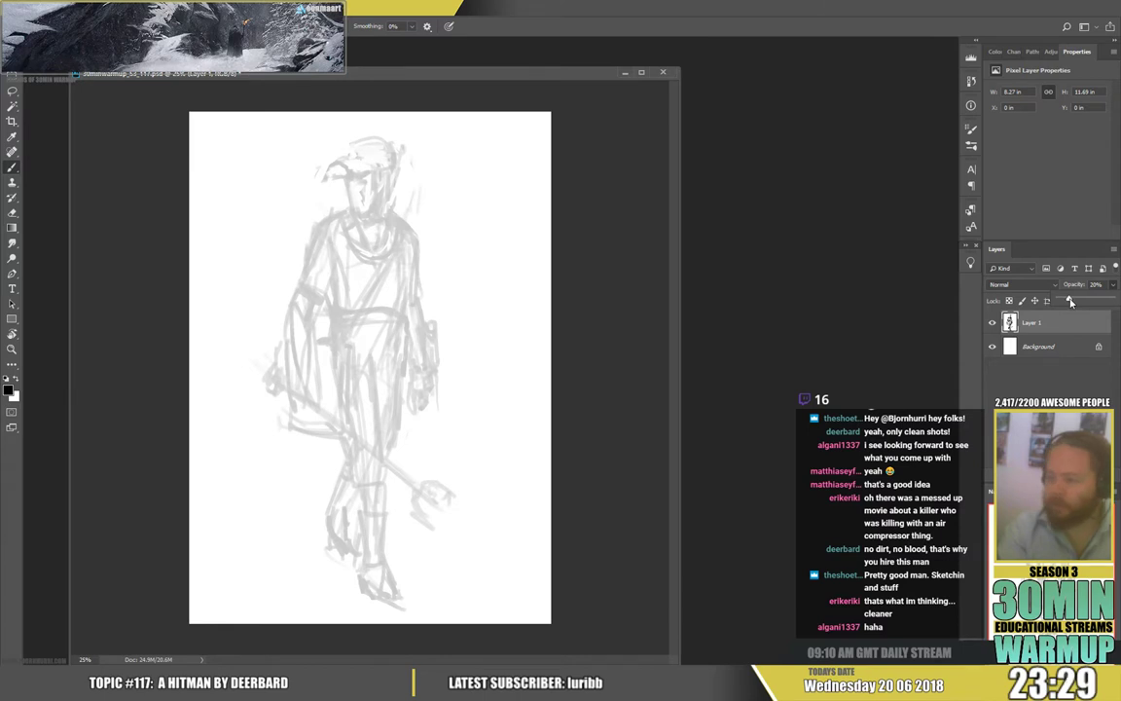
pyautogui.press('h')
pyautogui.press('h')
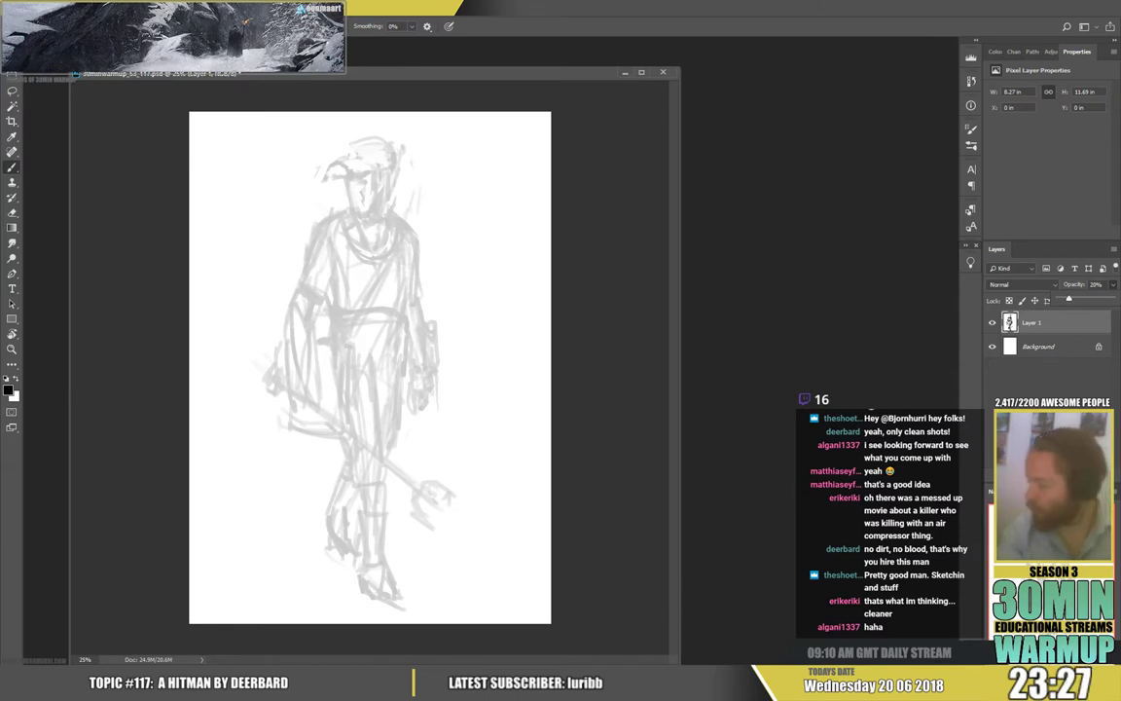
pyautogui.hotkey('ctrl', 'shift', 'alt', 'n')
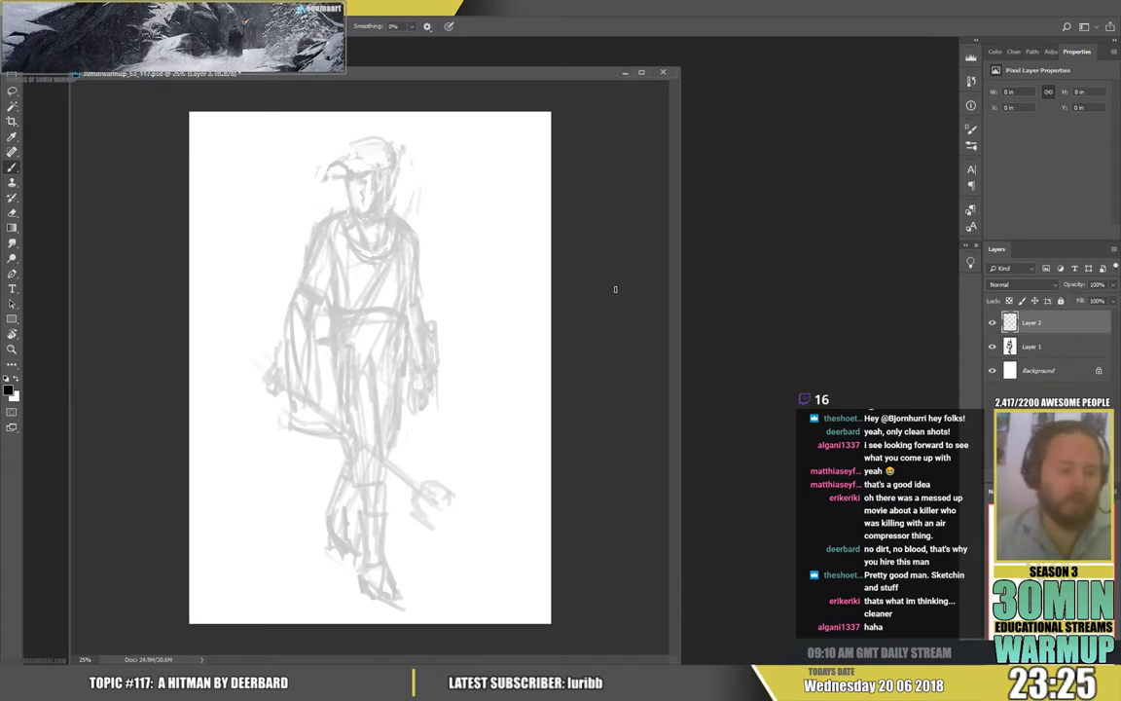
# Switch to a thin brush for fine lines, undoing the test stroke beside the head
pyautogui.rightClick(542, 154)
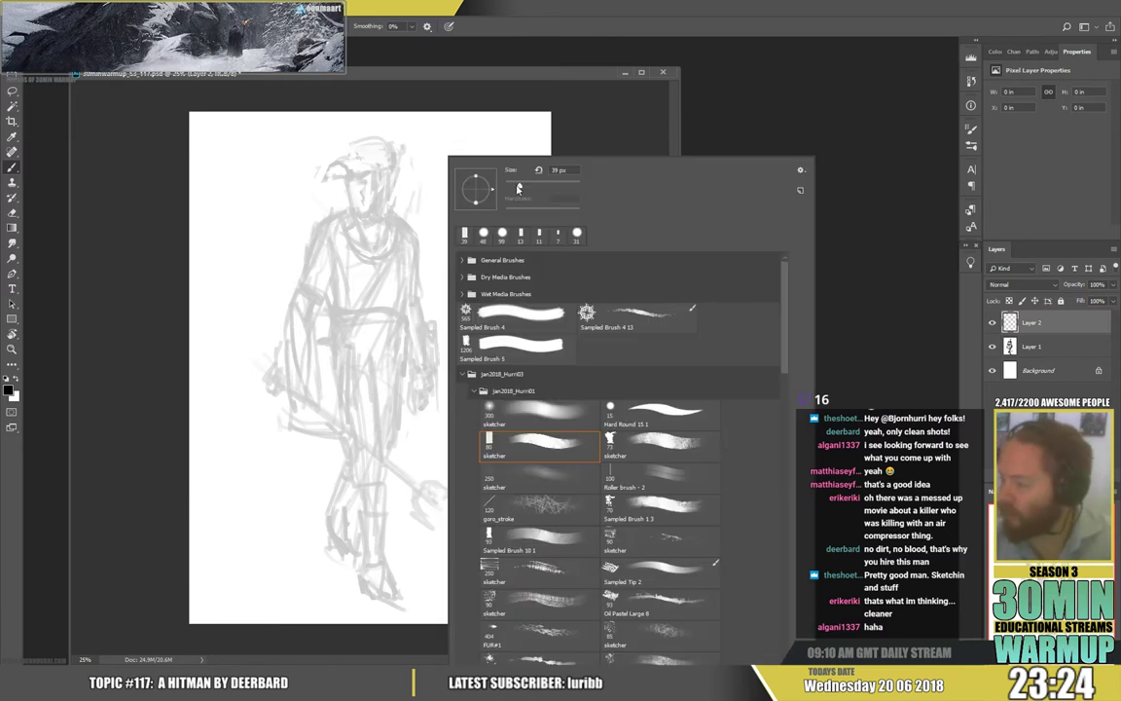
pyautogui.moveTo(421, 164); pyautogui.dragTo(431, 209)
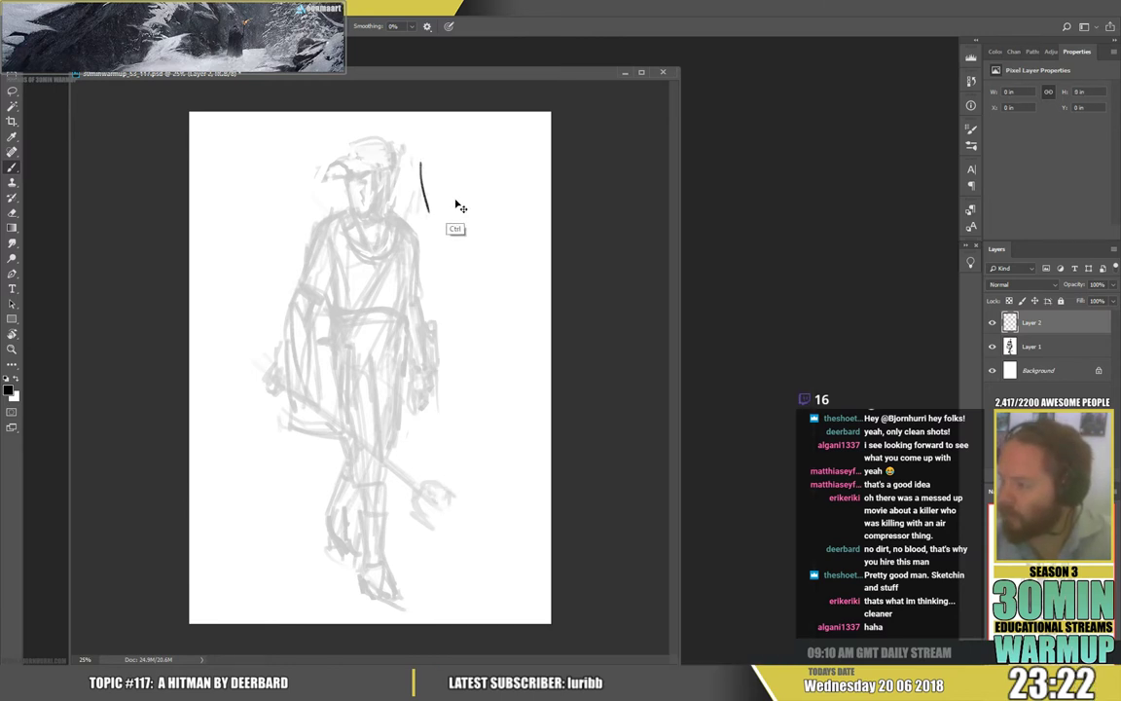
pyautogui.hotkey('ctrl', 'z')
pyautogui.rightClick(455, 198)
pyautogui.press('Escape')
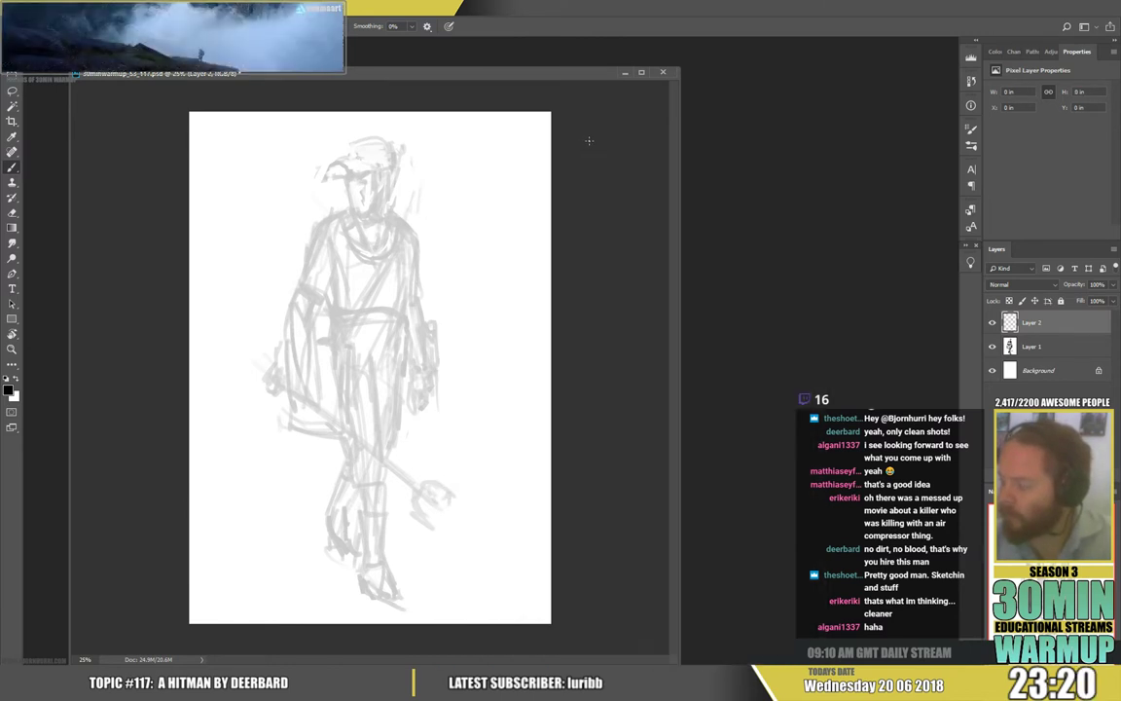
# On Layer 2, draw the face in fine black lines with its profile, eye, nose, mouth, jaw and ear
pyautogui.click(343, 176)
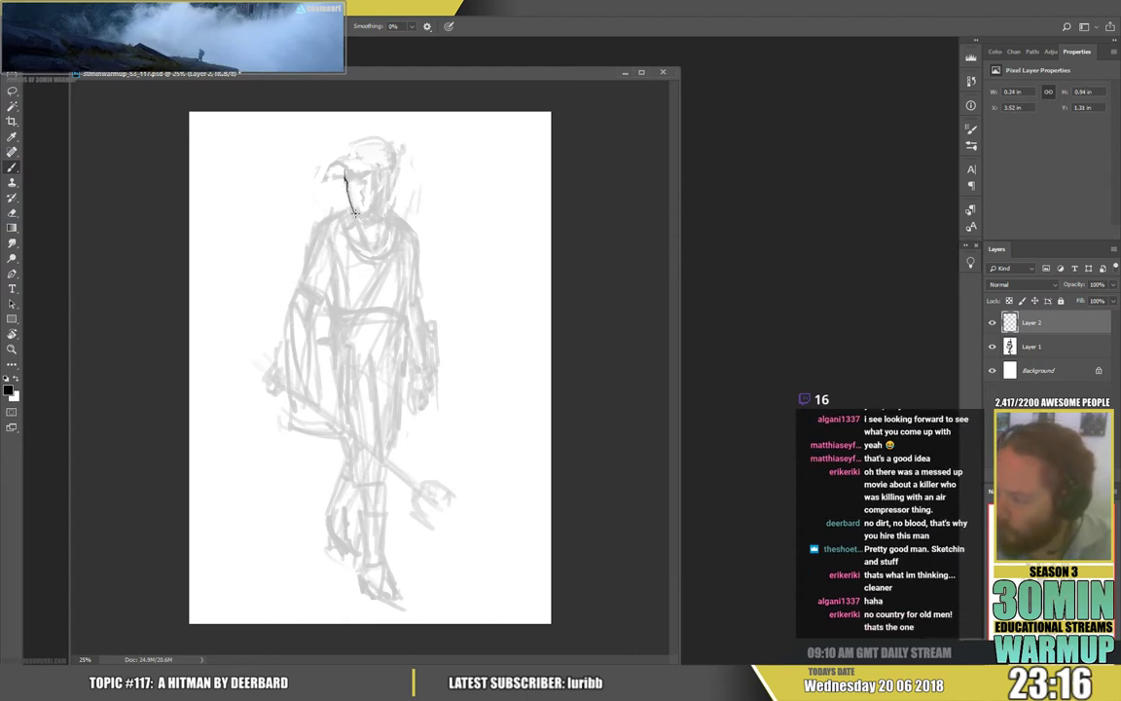
pyautogui.moveTo(345, 173); pyautogui.dragTo(364, 182)
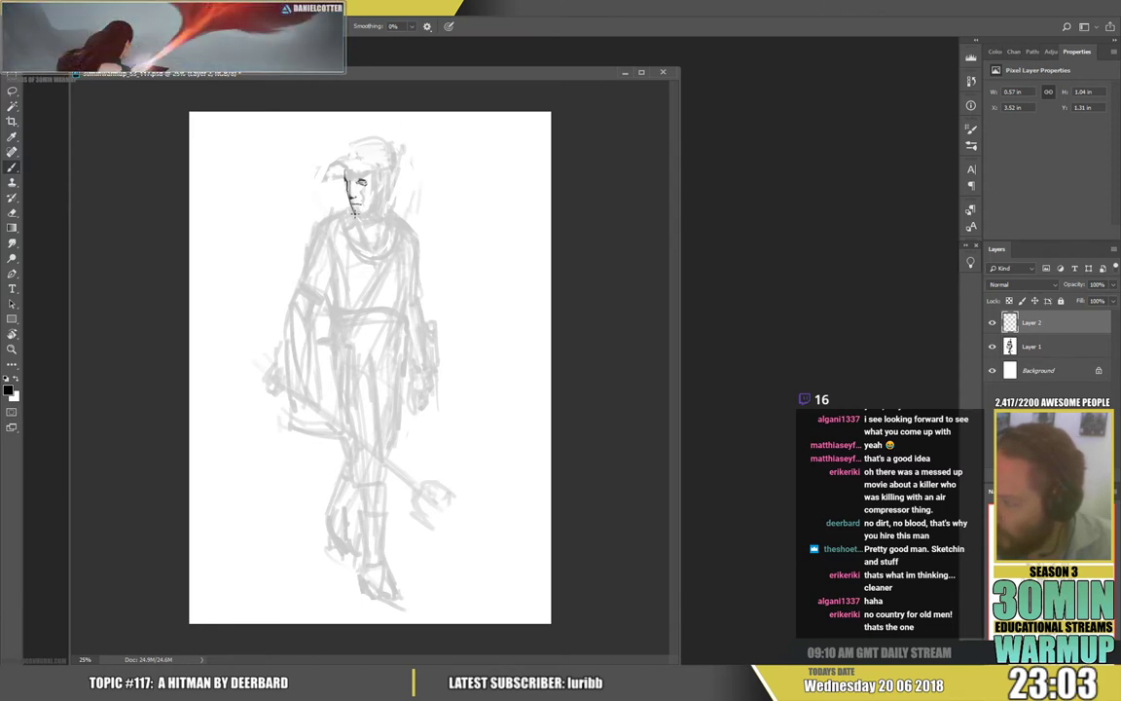
pyautogui.moveTo(368, 212); pyautogui.dragTo(379, 188)
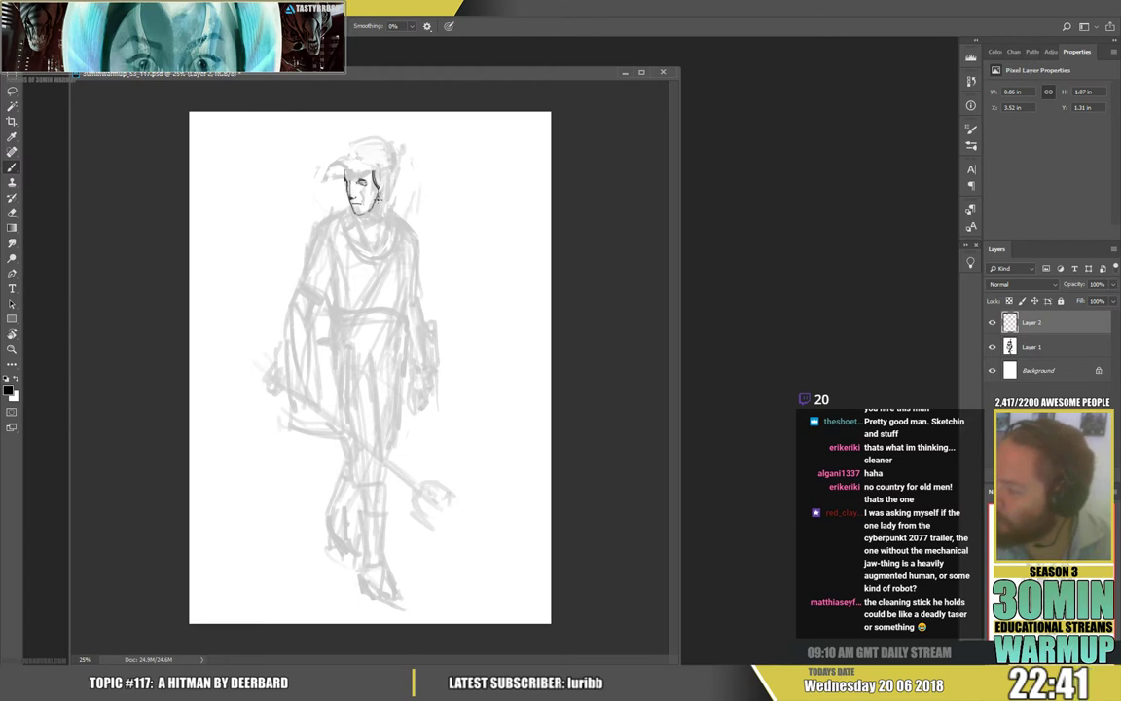
pyautogui.moveTo(379, 198); pyautogui.dragTo(376, 206)
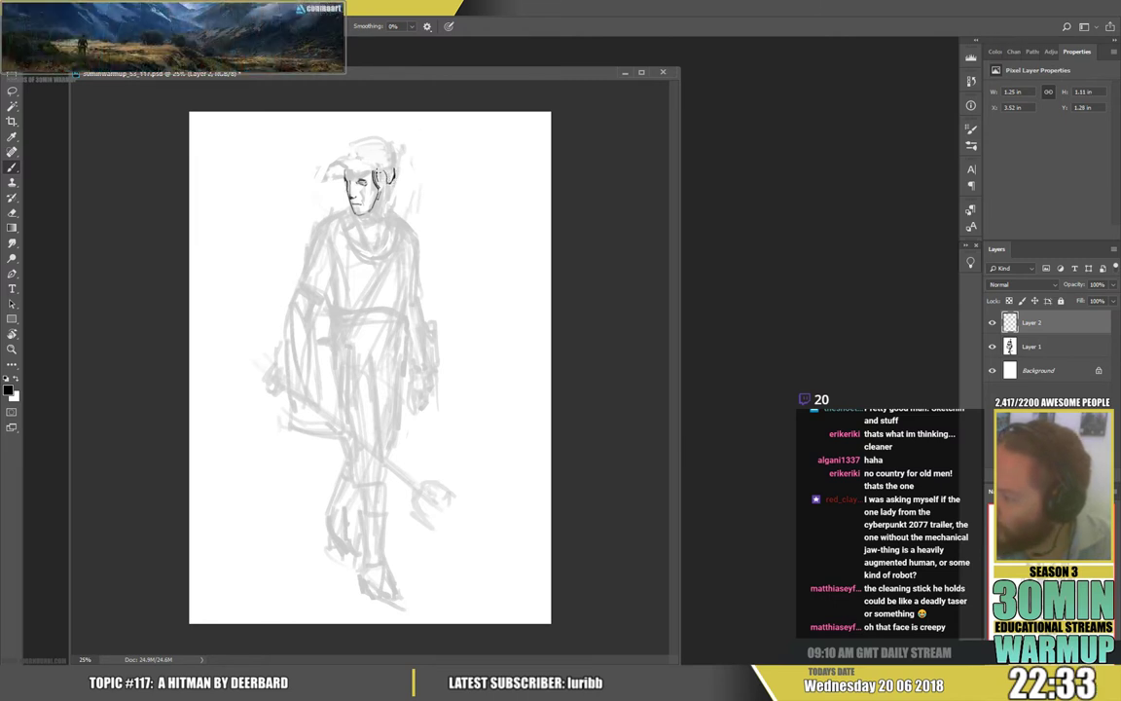
# Outline the baseball cap over the faded sketch, with a curved brim, front edge and rounded panelled crown
pyautogui.moveTo(342, 159); pyautogui.dragTo(344, 167)
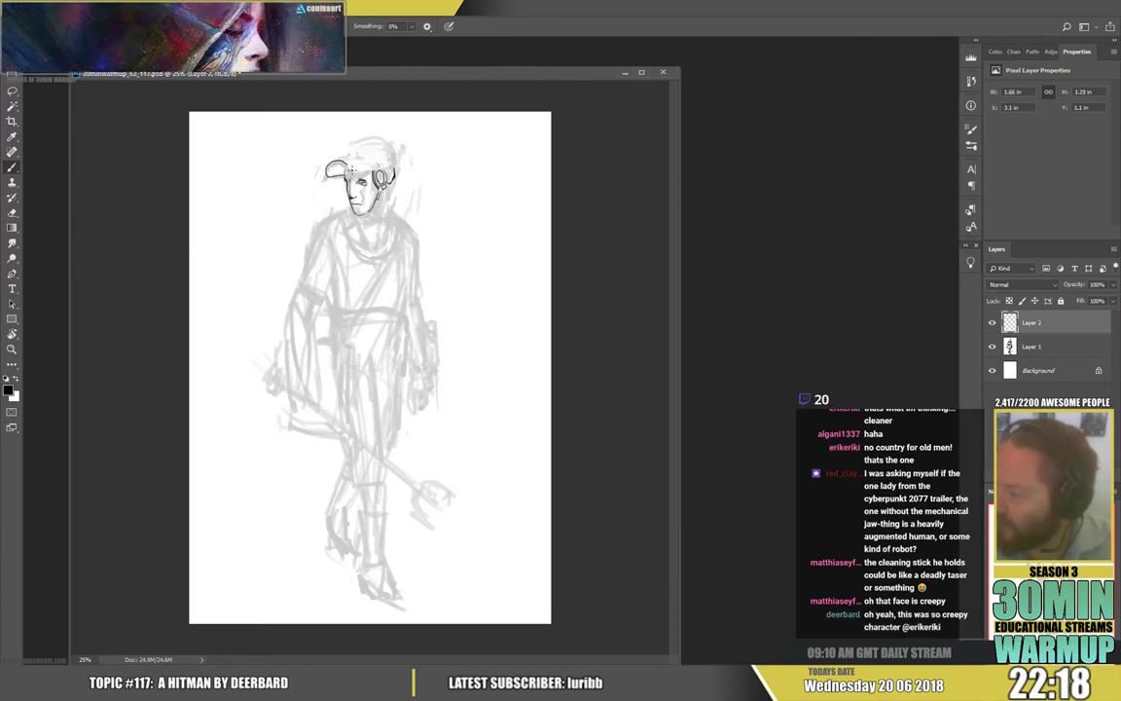
pyautogui.moveTo(348, 171); pyautogui.dragTo(375, 172)
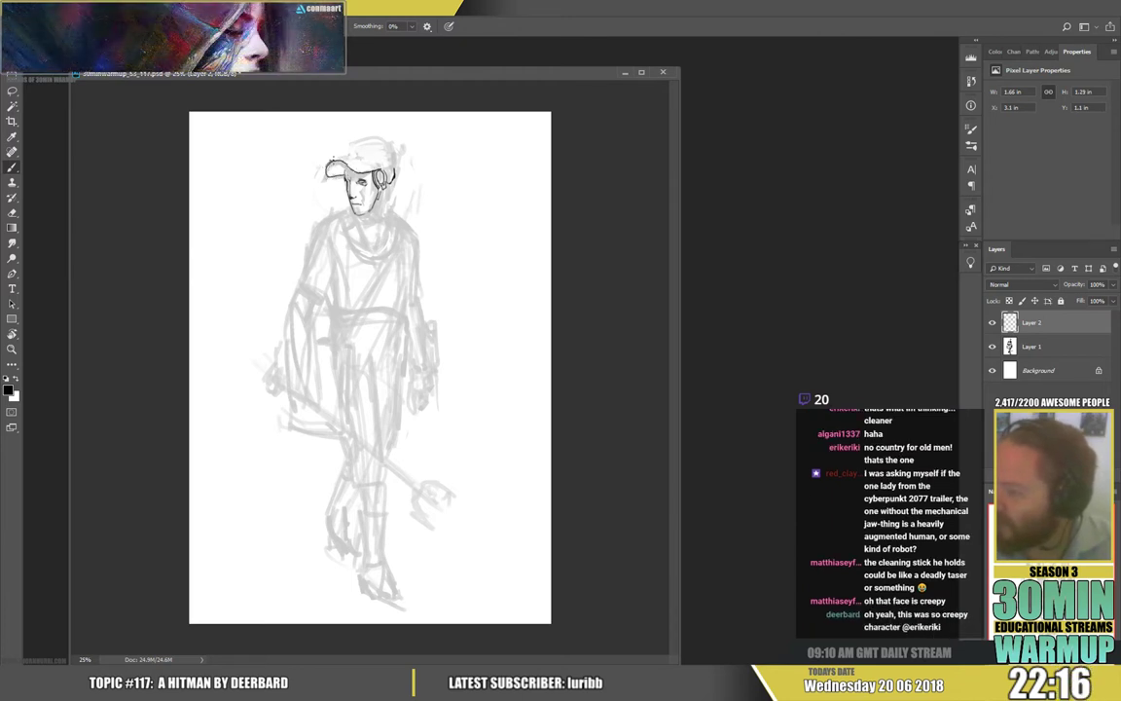
pyautogui.moveTo(354, 158)
pyautogui.mouseDown()
pyautogui.moveTo(376, 165)
pyautogui.moveTo(351, 145)
pyautogui.moveTo(384, 139)
pyautogui.moveTo(395, 169)
pyautogui.moveTo(360, 147)
pyautogui.mouseUp()
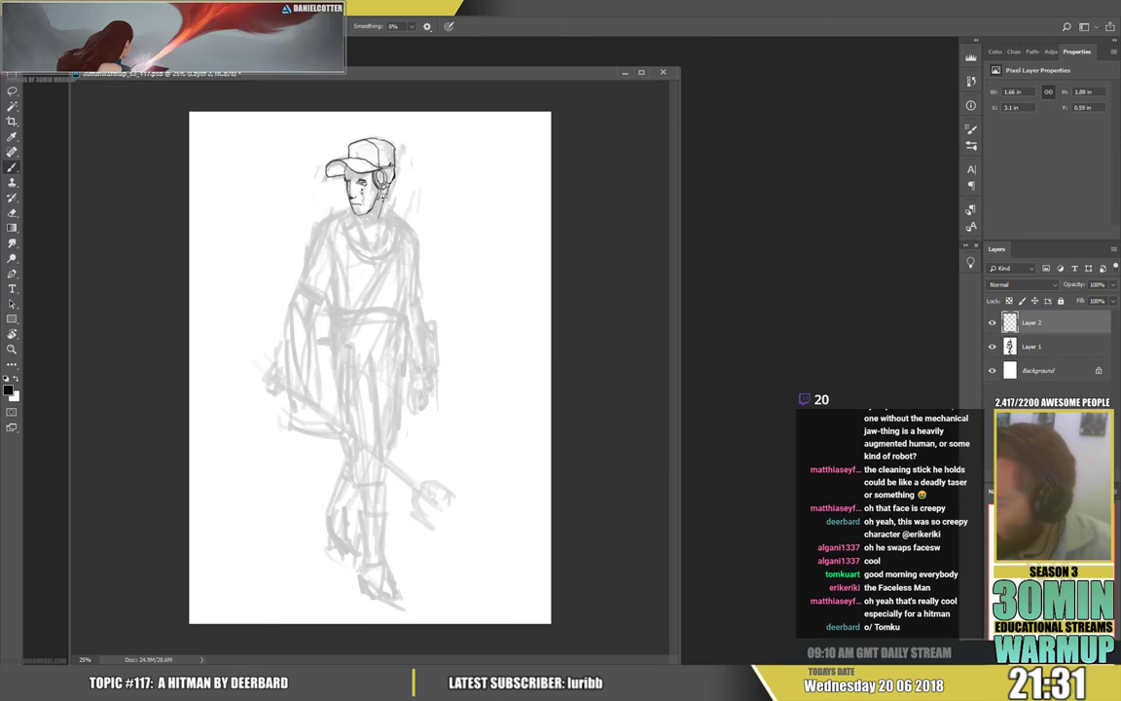
# Undo the last stroke by the ear, then outline the neck and the shirt's curved double neckline over the sketch
pyautogui.hotkey('ctrl', 'z')
pyautogui.moveTo(387, 192); pyautogui.dragTo(366, 220)
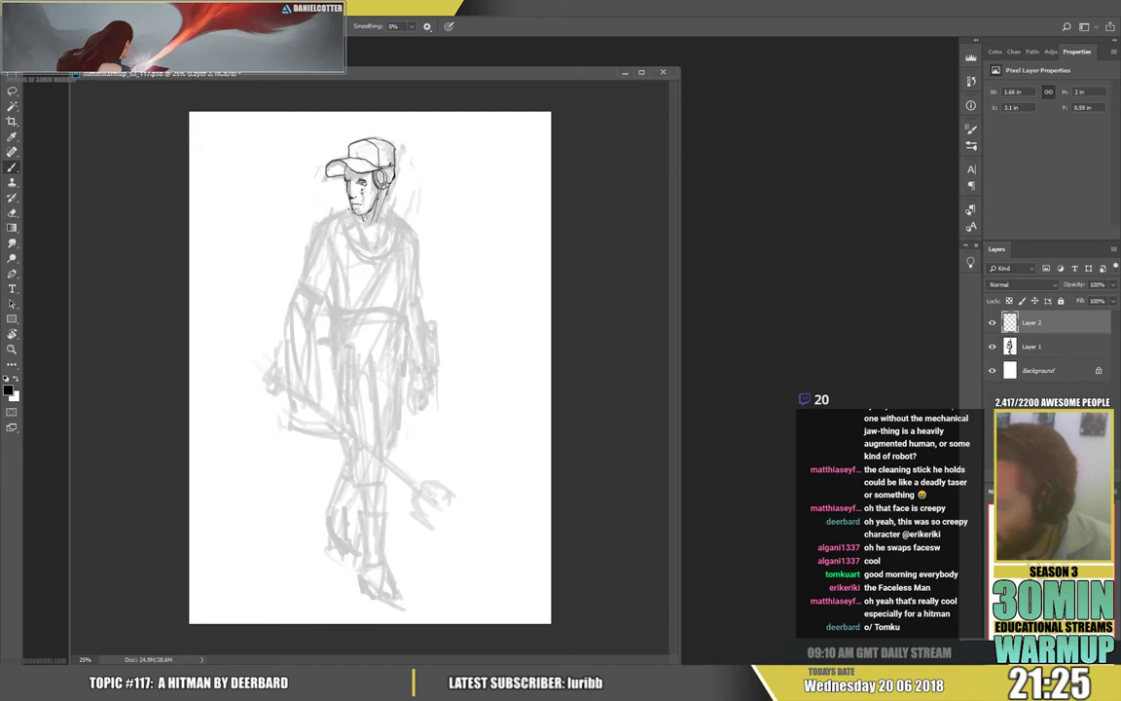
pyautogui.moveTo(354, 216)
pyautogui.mouseDown()
pyautogui.moveTo(359, 233)
pyautogui.moveTo(379, 236)
pyautogui.moveTo(367, 239)
pyautogui.mouseUp()
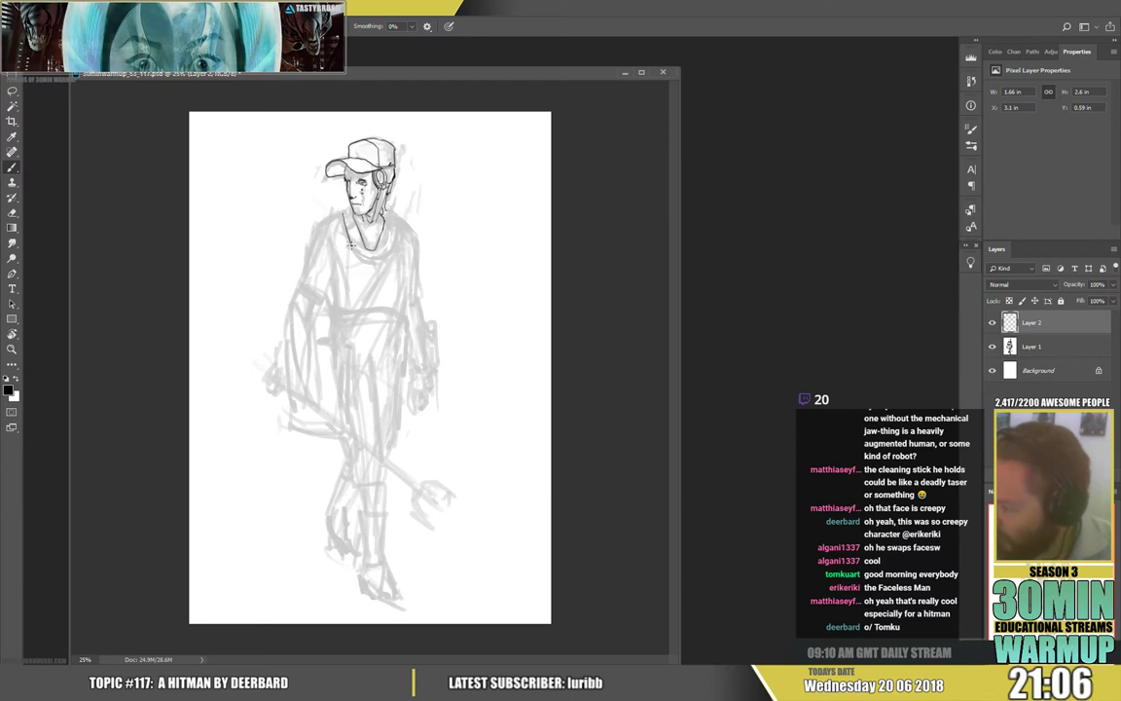
pyautogui.moveTo(343, 235)
pyautogui.mouseDown()
pyautogui.moveTo(382, 258)
pyautogui.moveTo(390, 217)
pyautogui.mouseUp()
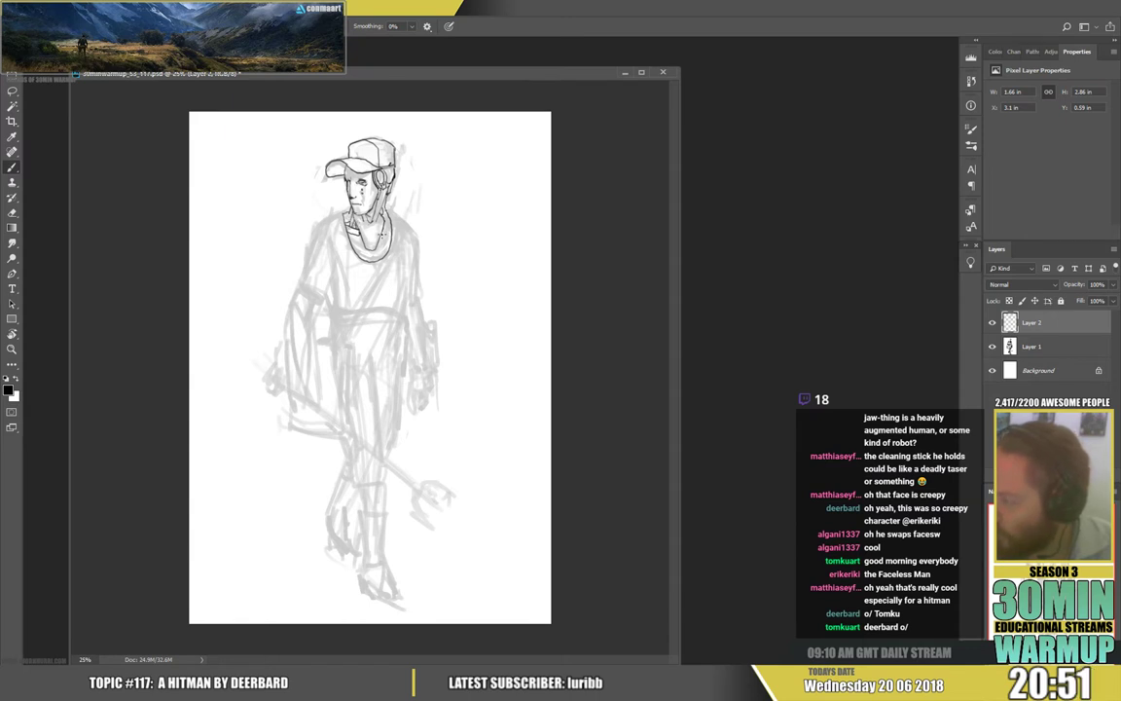
pyautogui.moveTo(382, 238); pyautogui.dragTo(392, 227)
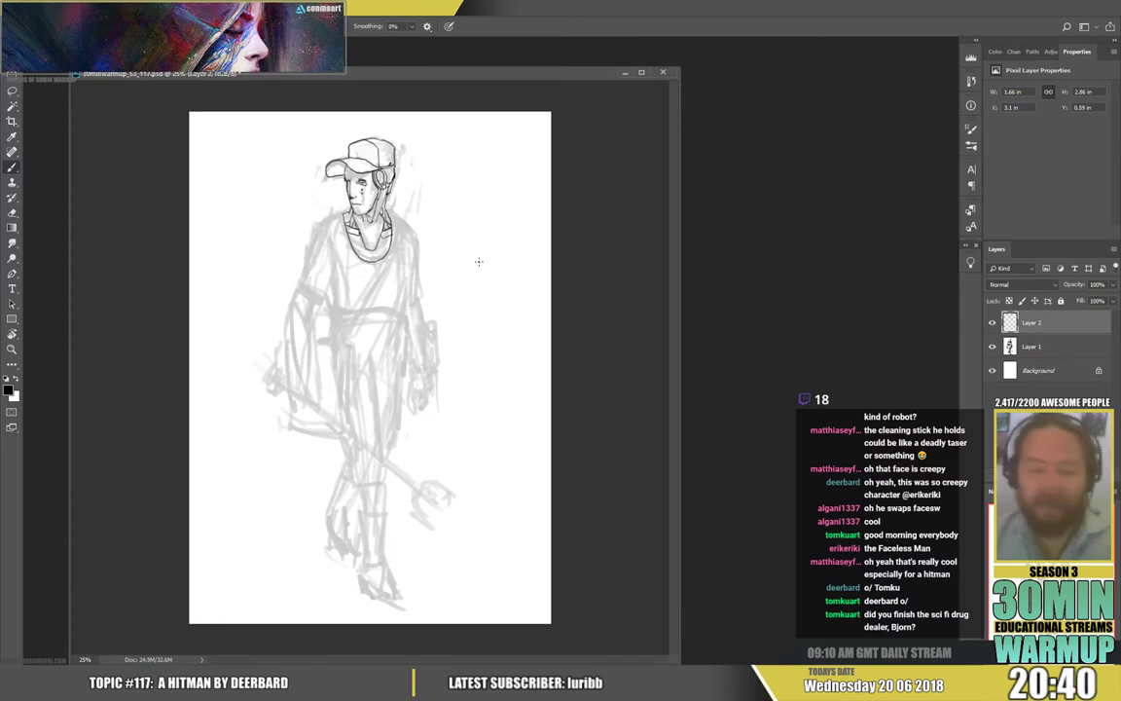
# Outline the T-shirt's shoulders and both short sleeves, erasing the excess line at the character's left sleeve hem
pyautogui.moveTo(344, 212)
pyautogui.mouseDown()
pyautogui.moveTo(301, 279)
pyautogui.moveTo(313, 234)
pyautogui.mouseUp()
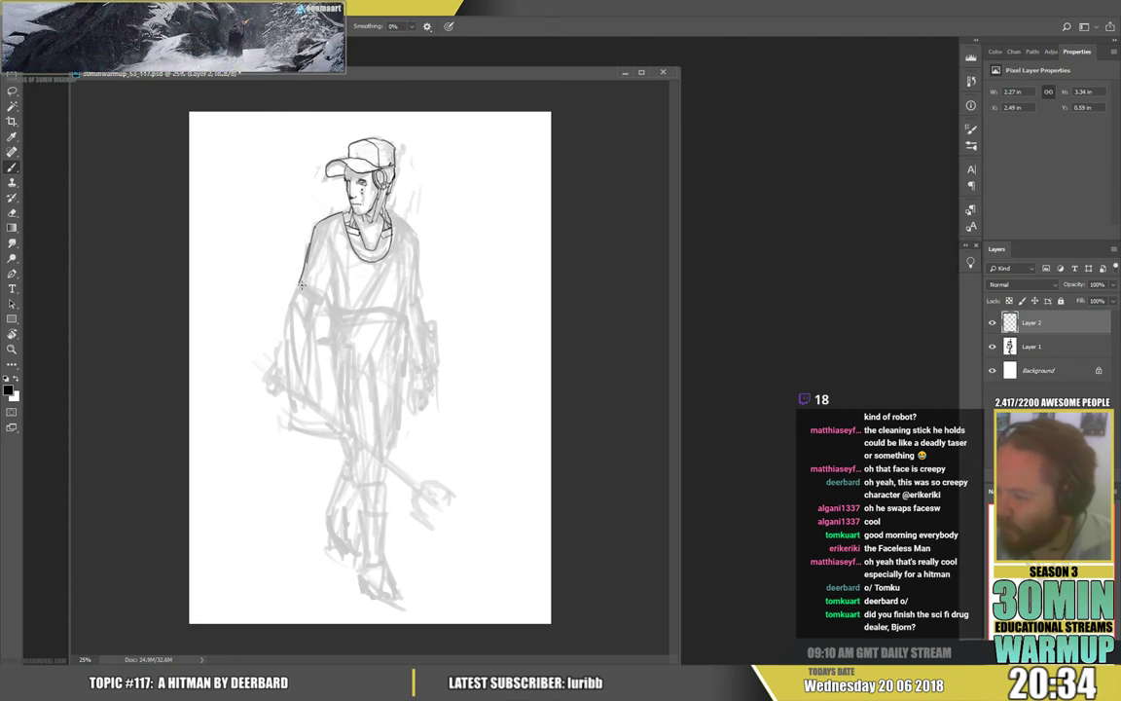
pyautogui.moveTo(312, 291); pyautogui.dragTo(328, 294)
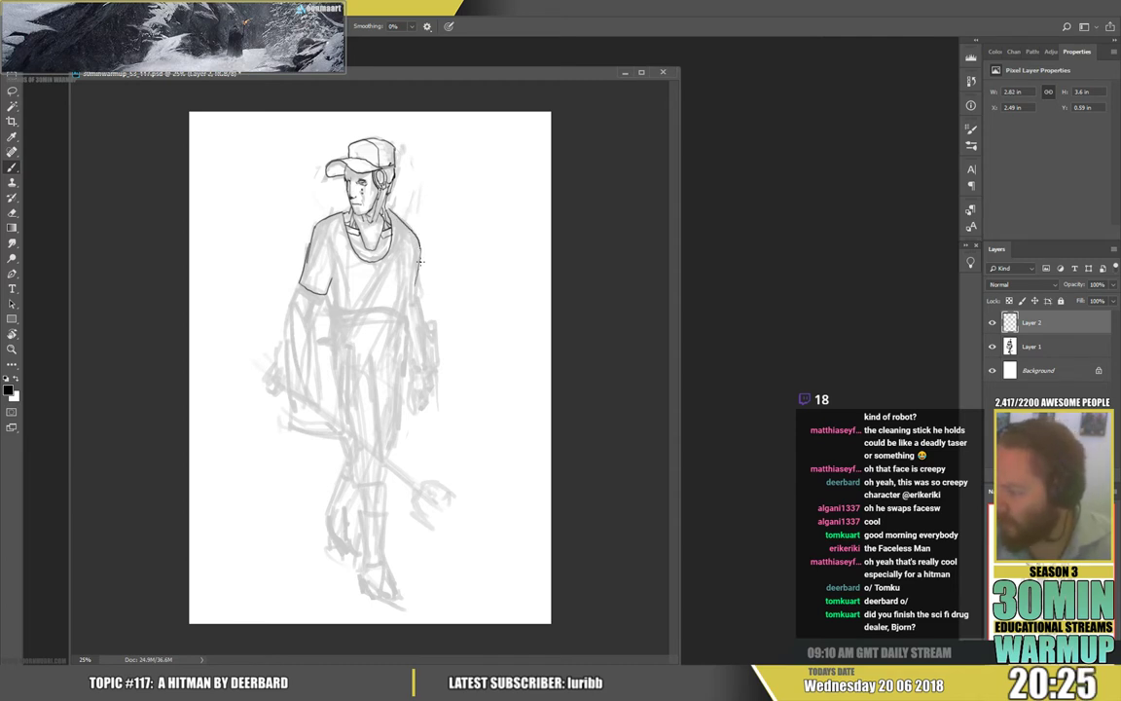
pyautogui.moveTo(419, 297); pyautogui.dragTo(426, 236)
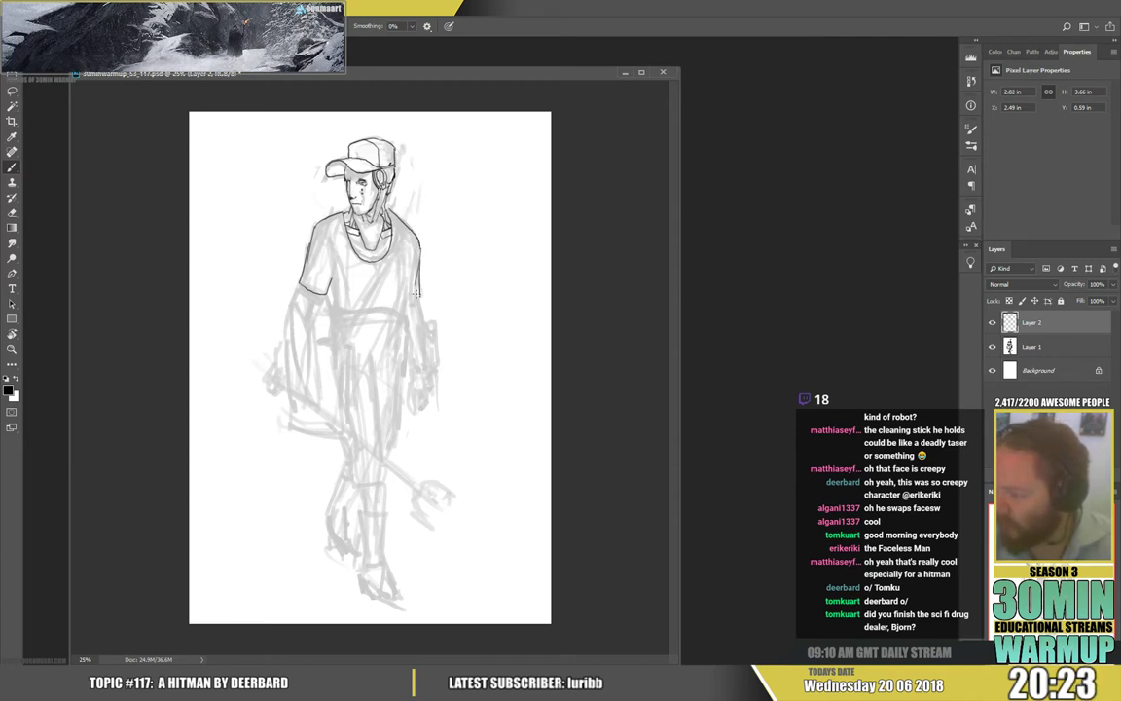
pyautogui.press('e')
pyautogui.moveTo(424, 298); pyautogui.dragTo(420, 297)
pyautogui.press('b')
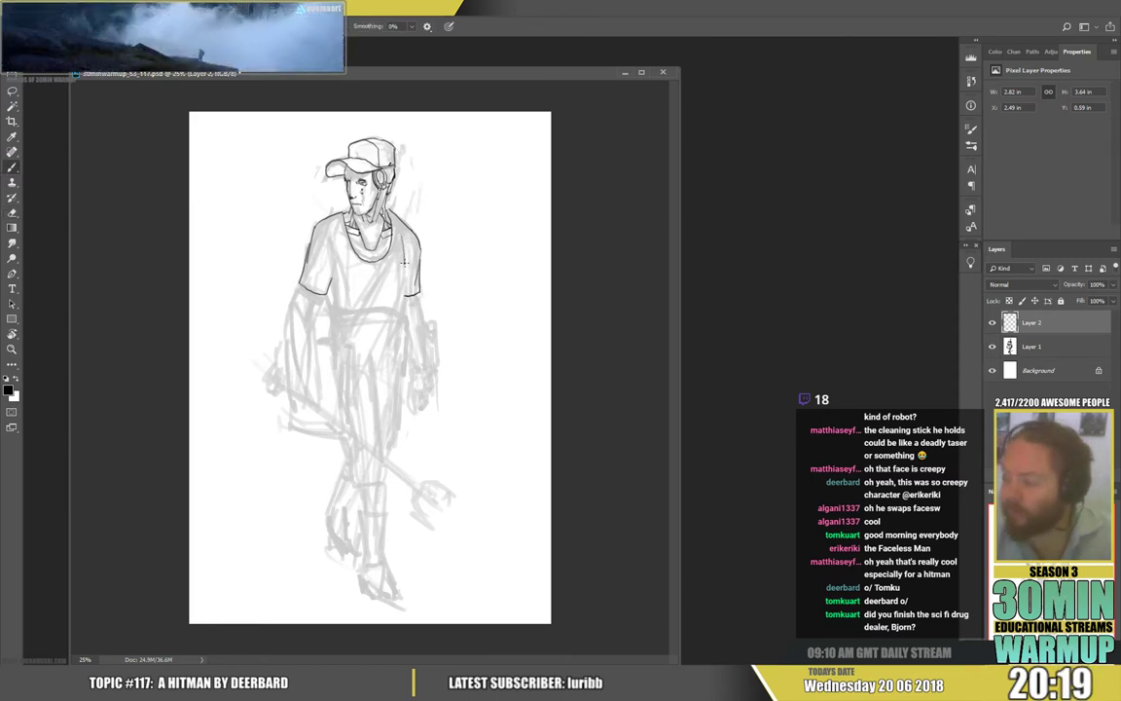
# Draw the sides of the shirt's torso and the diagonal chest strap, tidying the outline near the left shoulder with the Eraser
pyautogui.moveTo(403, 309); pyautogui.dragTo(403, 314)
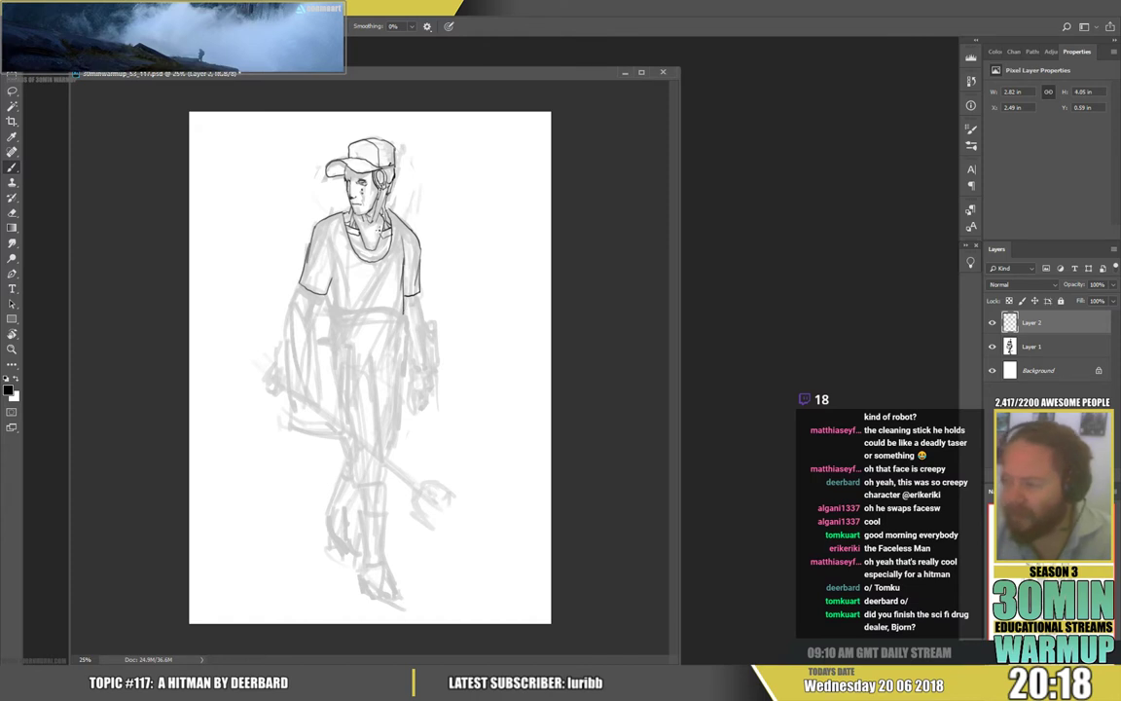
pyautogui.moveTo(331, 242); pyautogui.dragTo(339, 283)
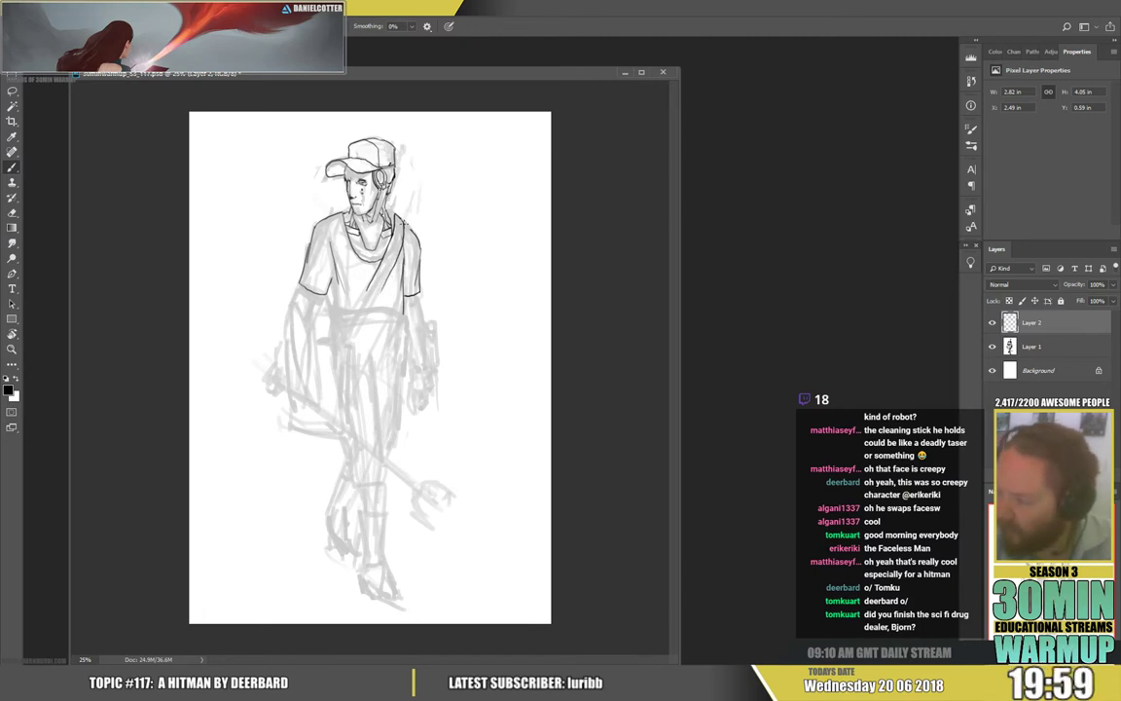
pyautogui.press('e')
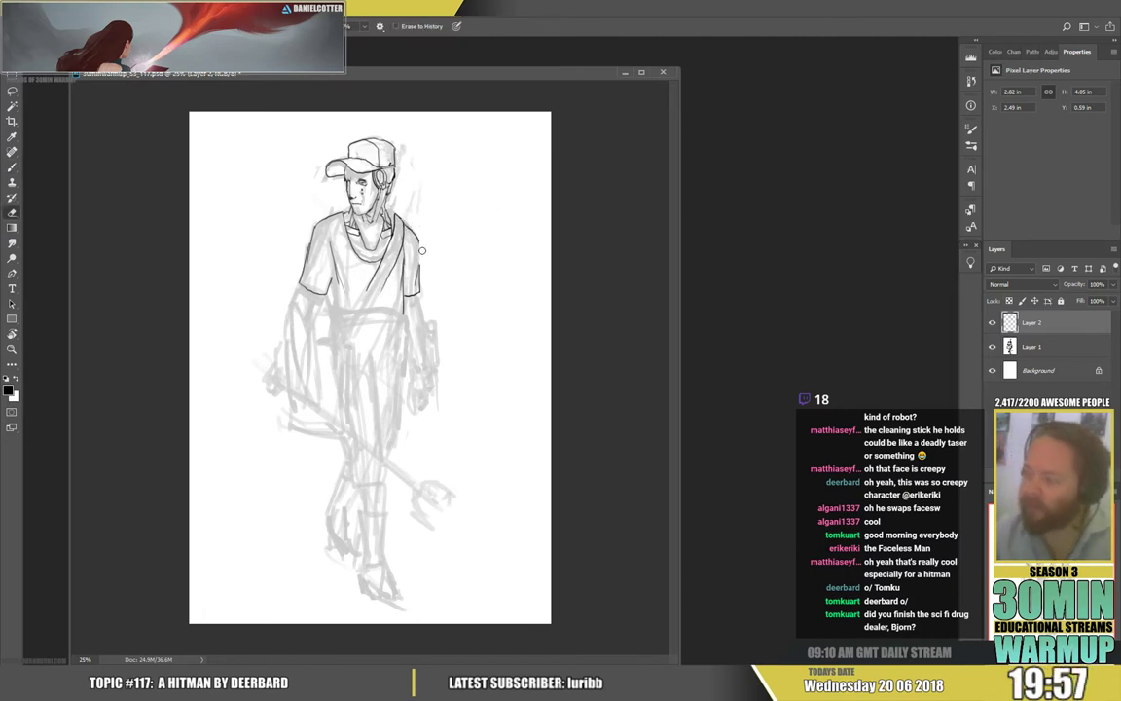
pyautogui.press('b')
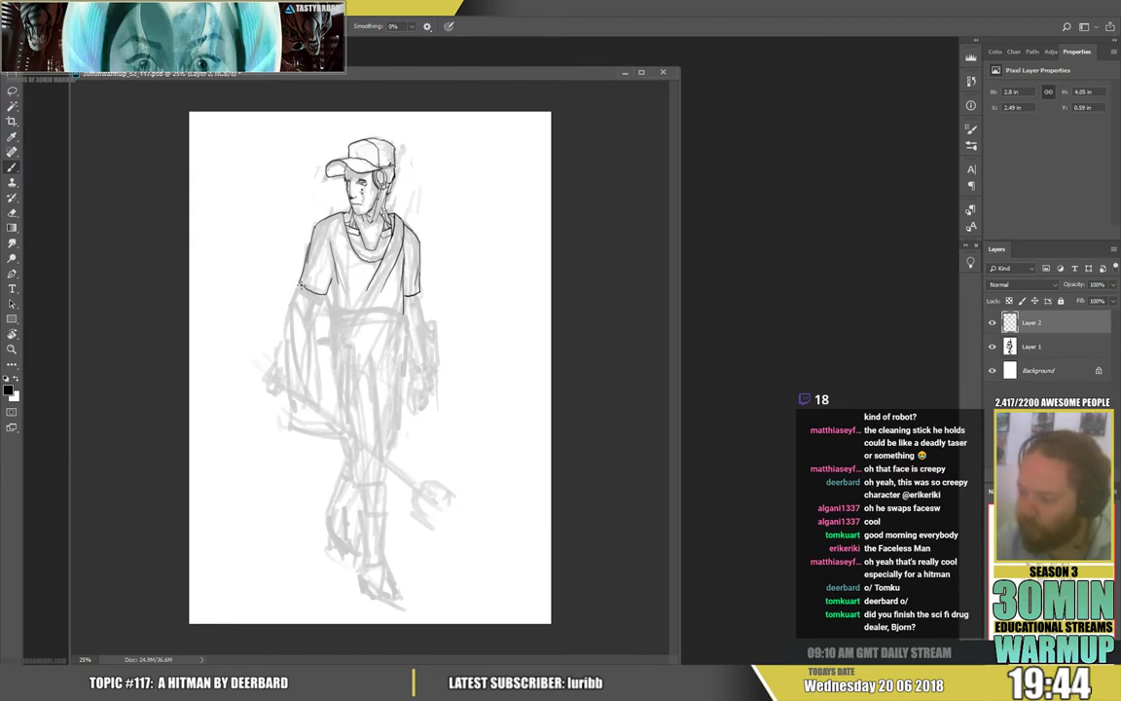
# Outline the character's right arm from sleeve to wrist, slimming and correcting its contours with the Eraser
pyautogui.moveTo(301, 285)
pyautogui.mouseDown()
pyautogui.moveTo(291, 321)
pyautogui.moveTo(304, 379)
pyautogui.mouseUp()
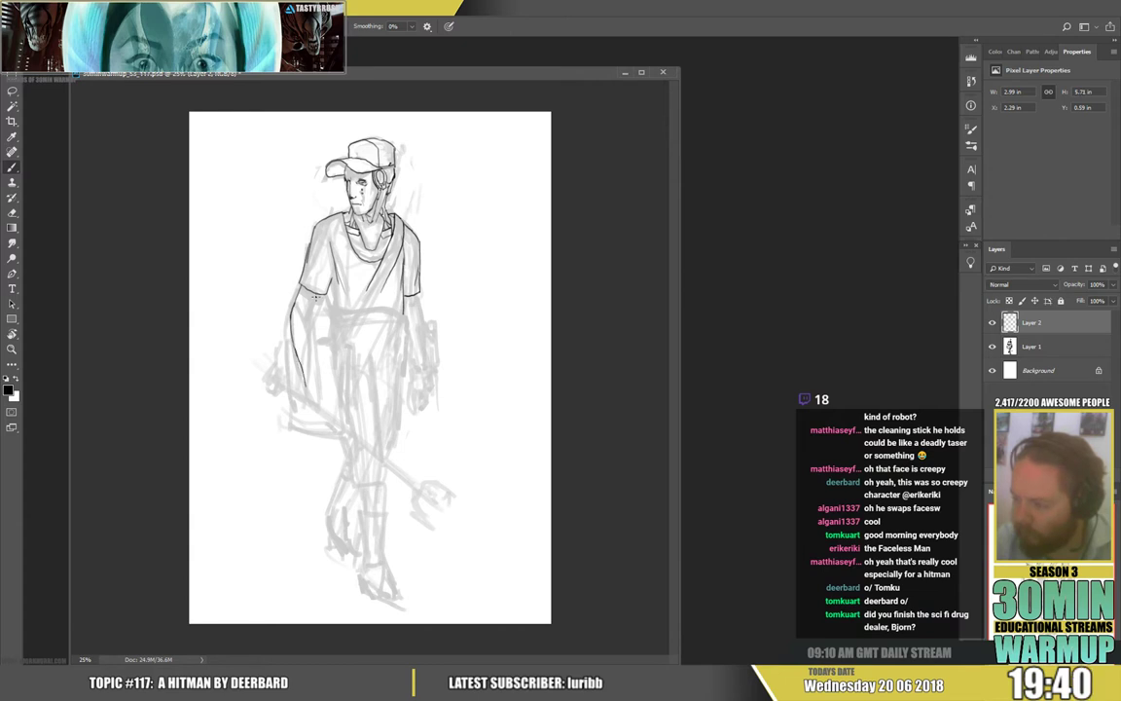
pyautogui.moveTo(317, 295); pyautogui.dragTo(316, 378)
pyautogui.press('e')
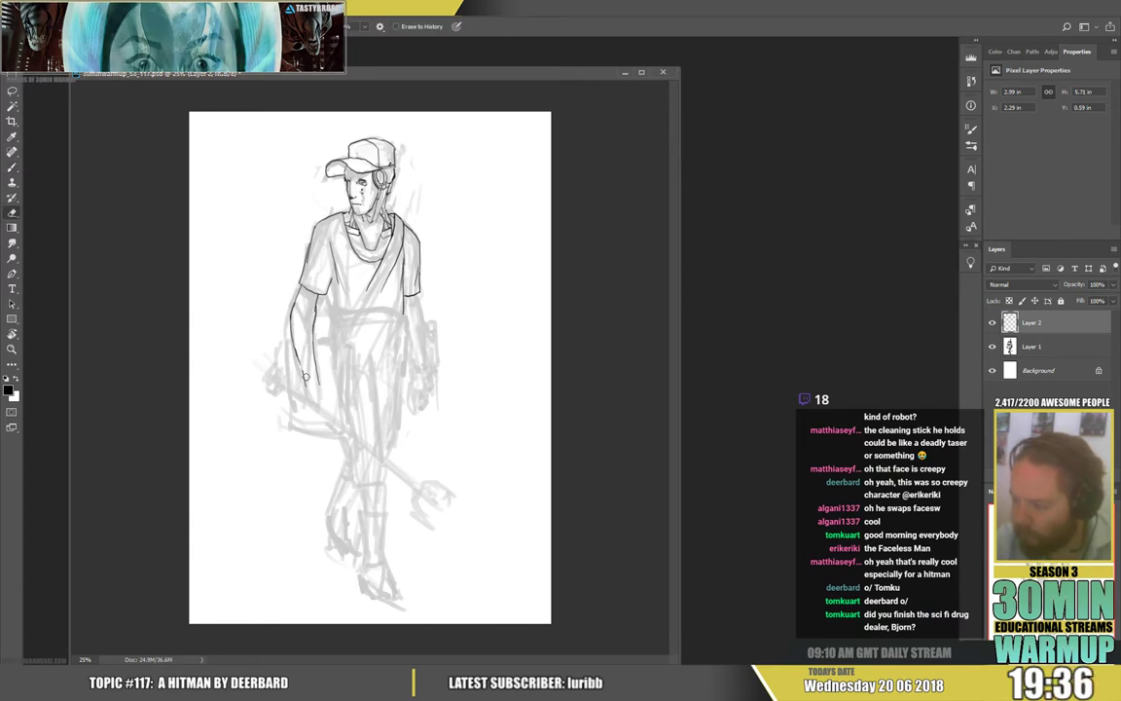
pyautogui.press('b')
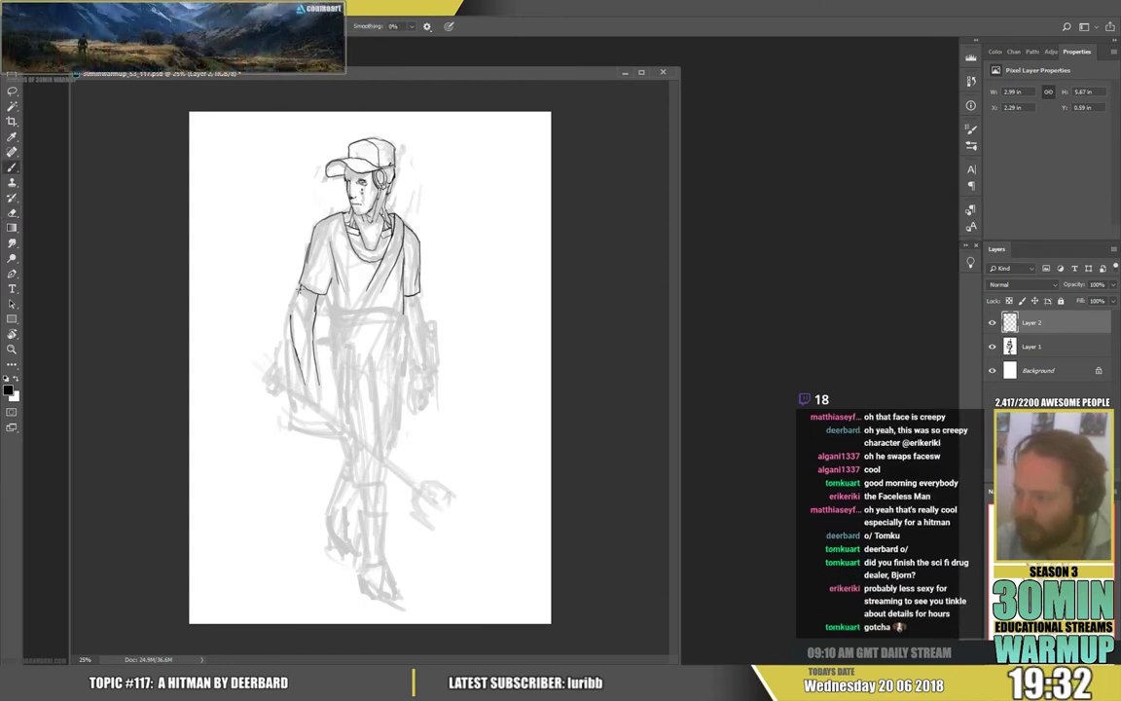
pyautogui.press('e')
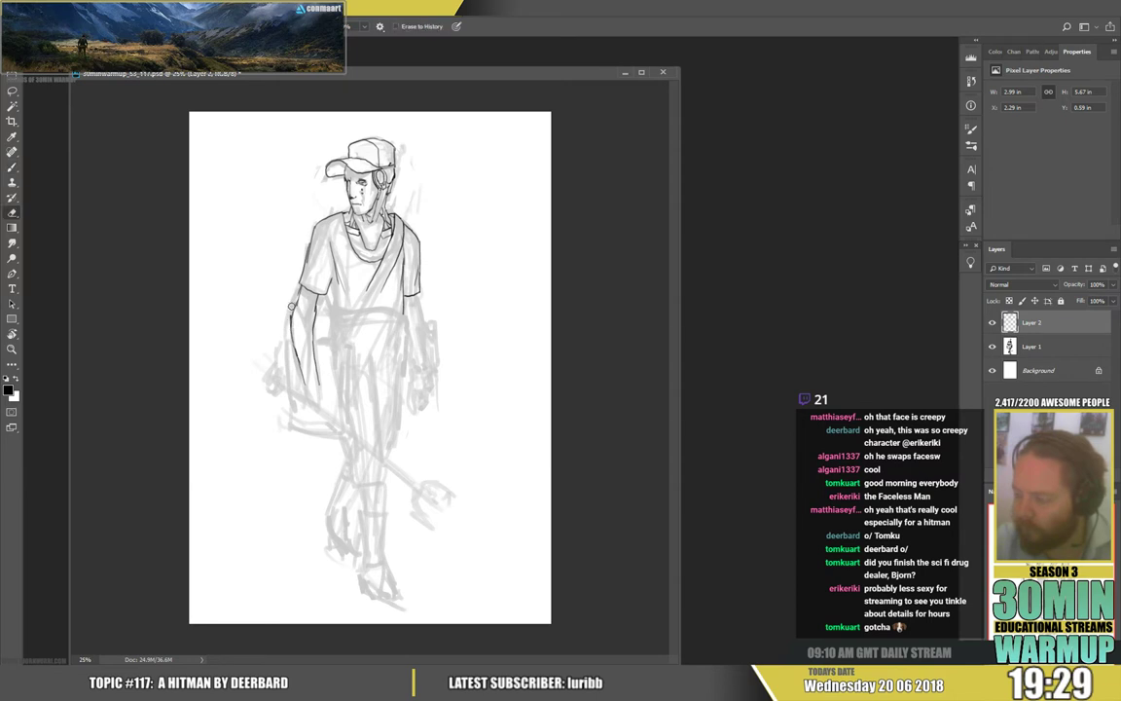
pyautogui.press('b')
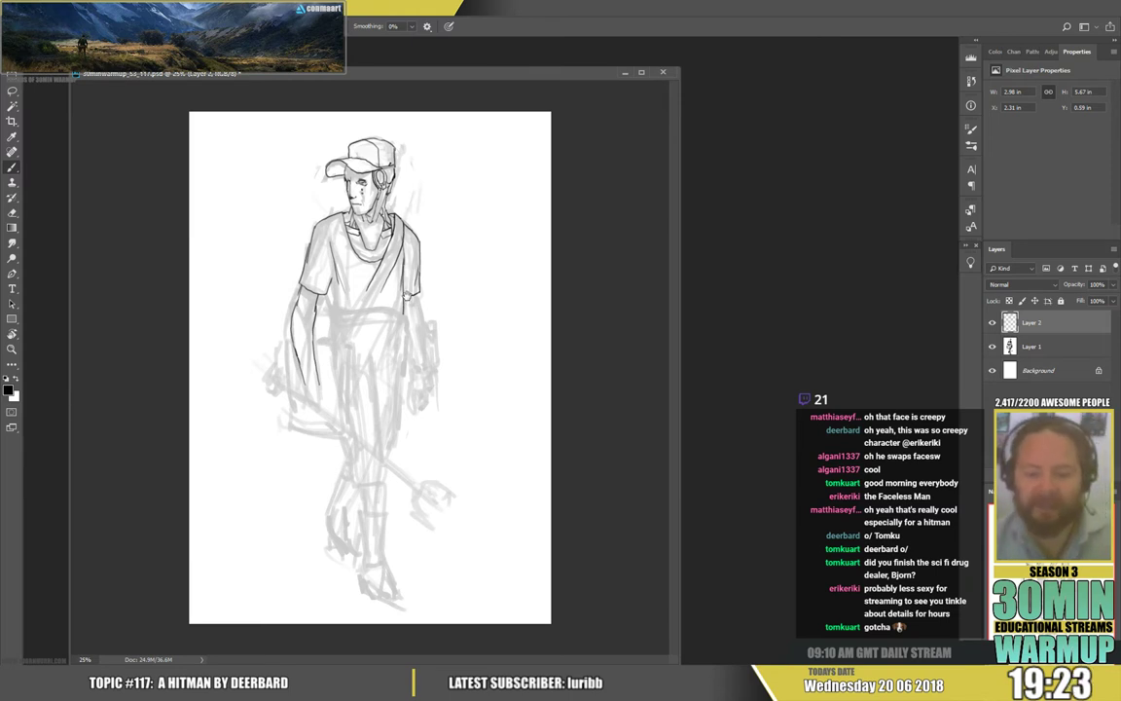
pyautogui.press('e')
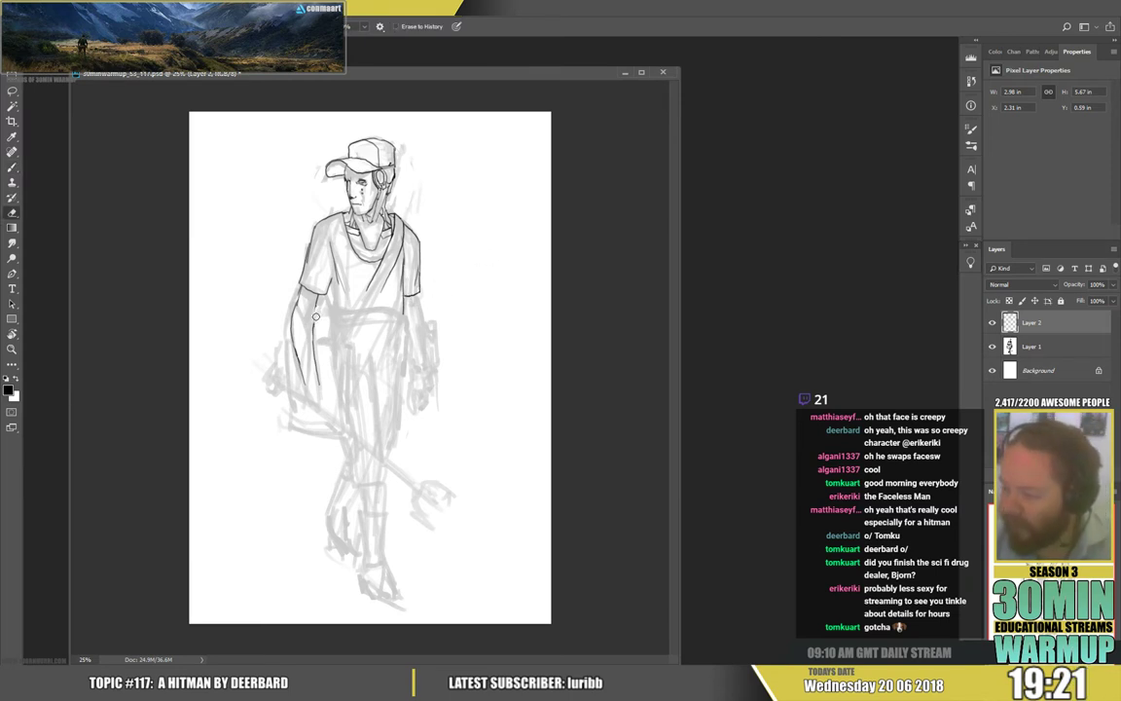
pyautogui.press('b')
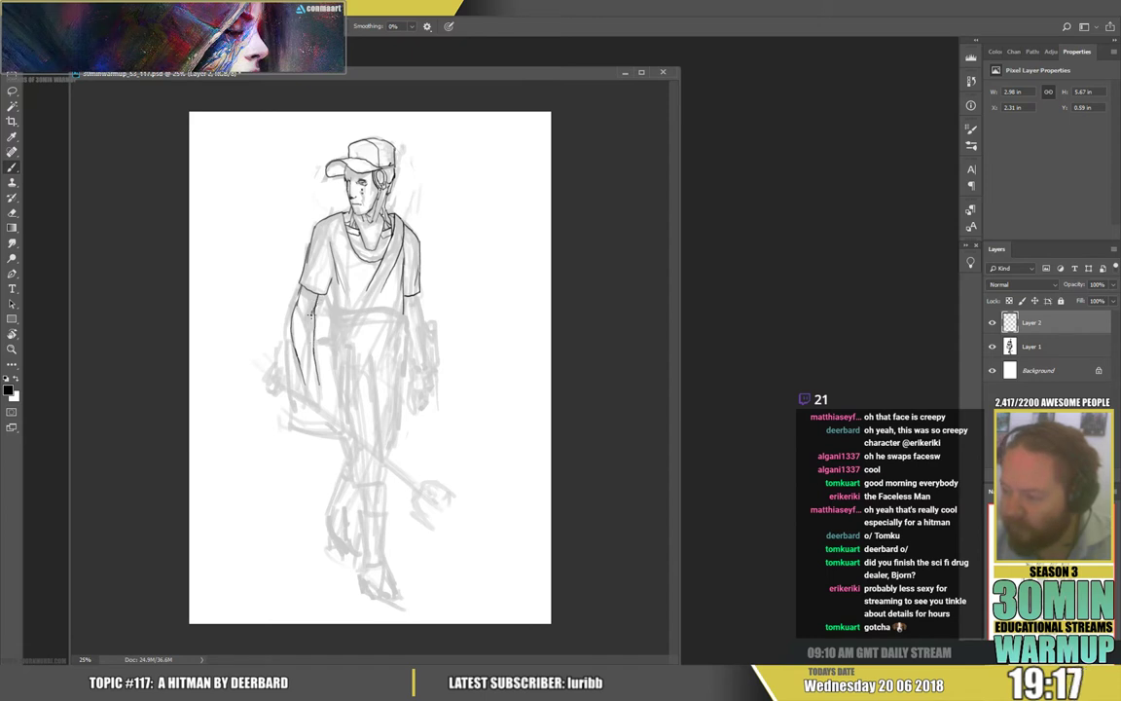
pyautogui.press('e')
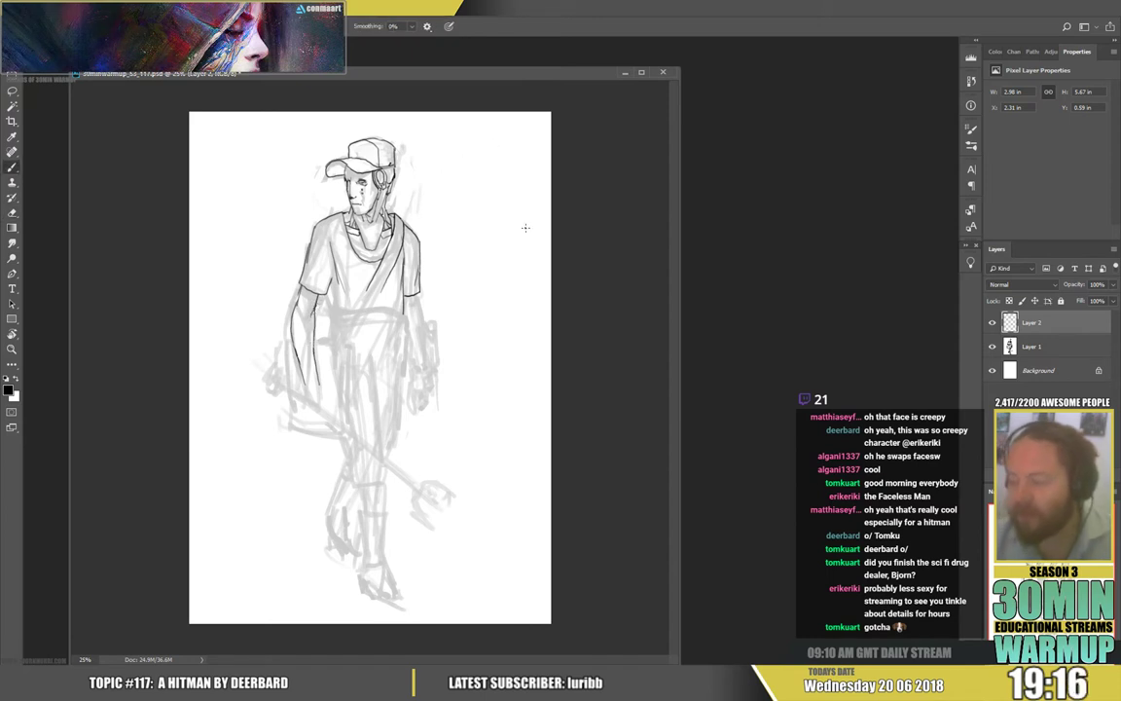
pyautogui.press('b')
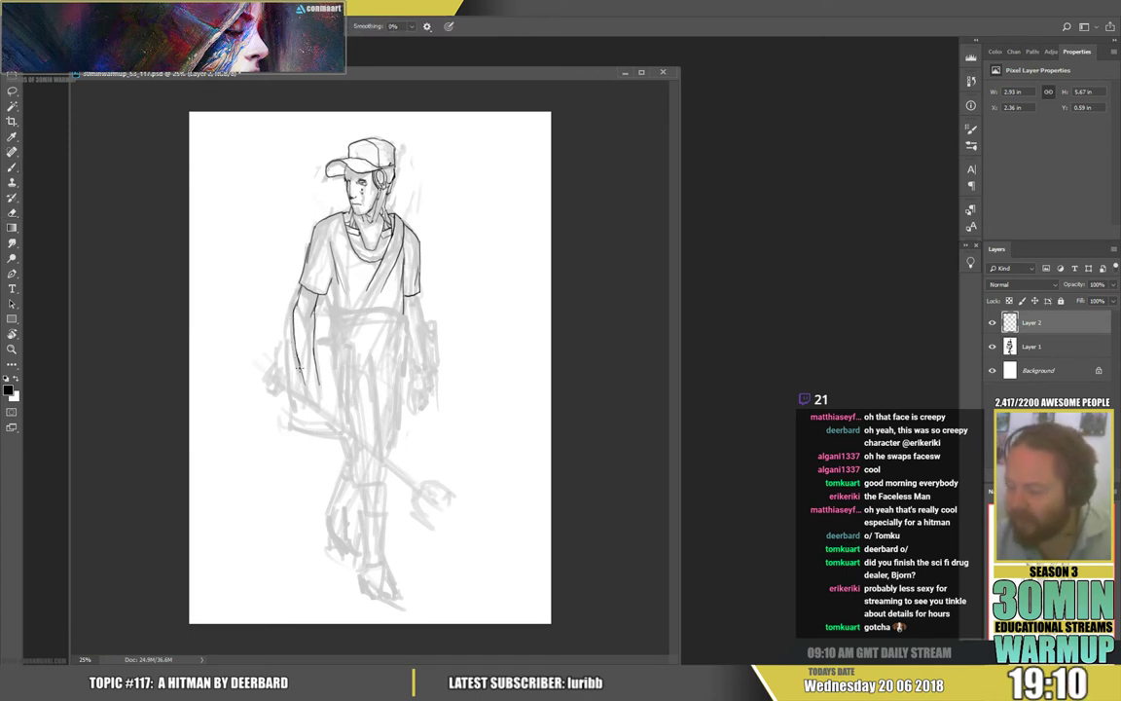
# Clean up the end of the right forearm and draw the closed fist below it
pyautogui.press('e')
pyautogui.press('b')
pyautogui.moveTo(305, 384)
pyautogui.mouseDown()
pyautogui.moveTo(299, 365)
pyautogui.moveTo(307, 410)
pyautogui.moveTo(325, 416)
pyautogui.mouseUp()
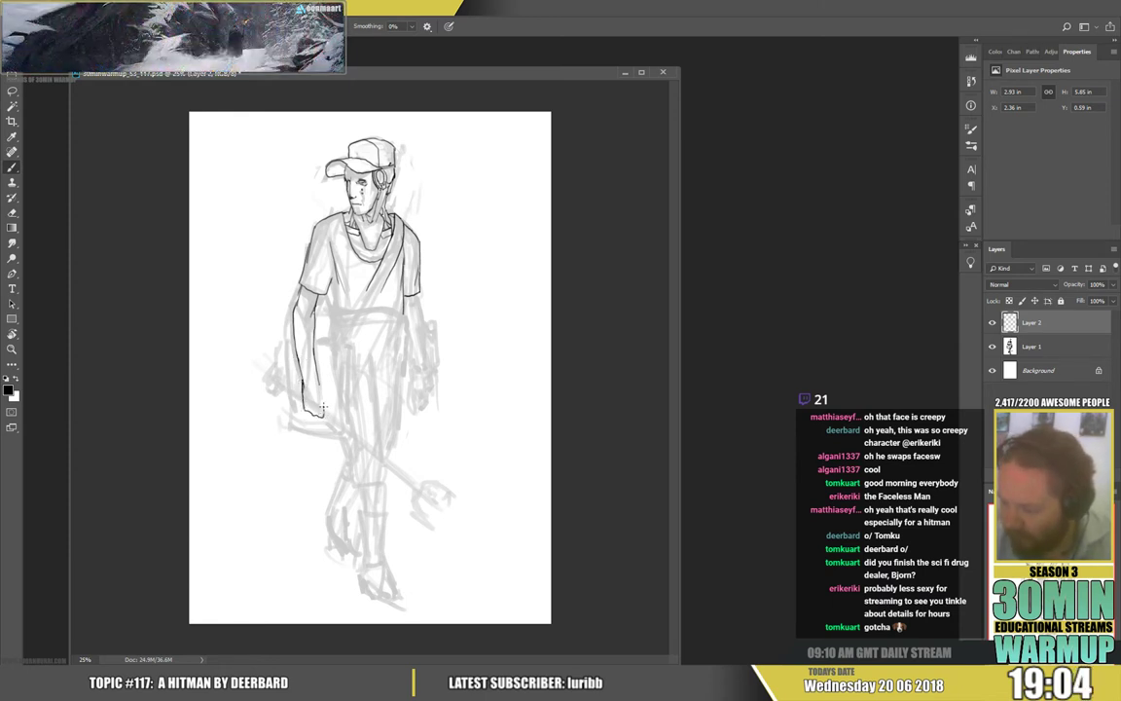
pyautogui.moveTo(296, 348); pyautogui.dragTo(297, 372)
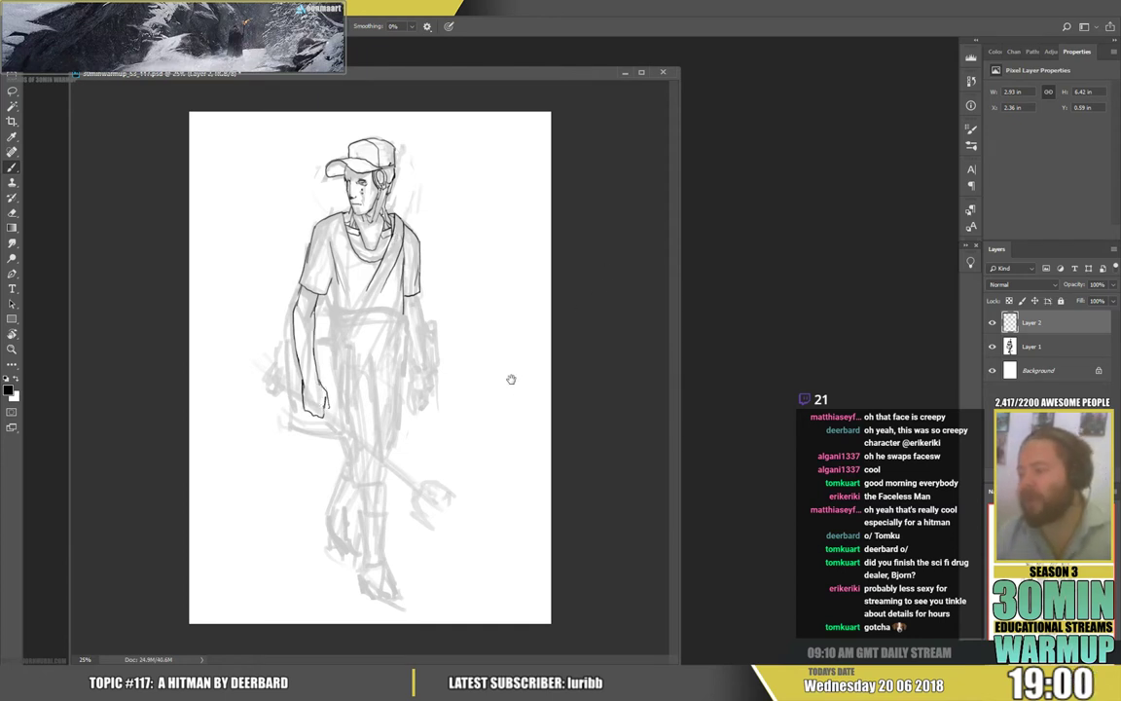
# Draw the character's left forearm with a wrist-mounted gadget, its thin blade and a relaxed hand, touching up the lines with the Eraser
pyautogui.moveTo(416, 296); pyautogui.dragTo(413, 305)
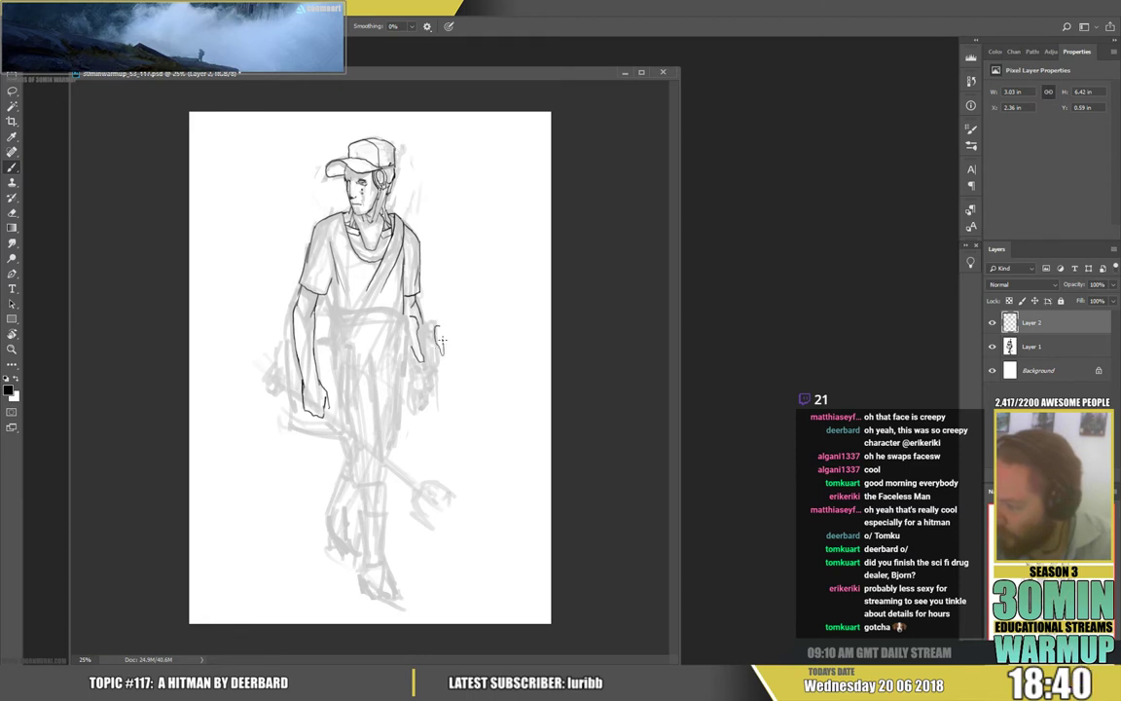
pyautogui.moveTo(443, 340); pyautogui.dragTo(441, 326)
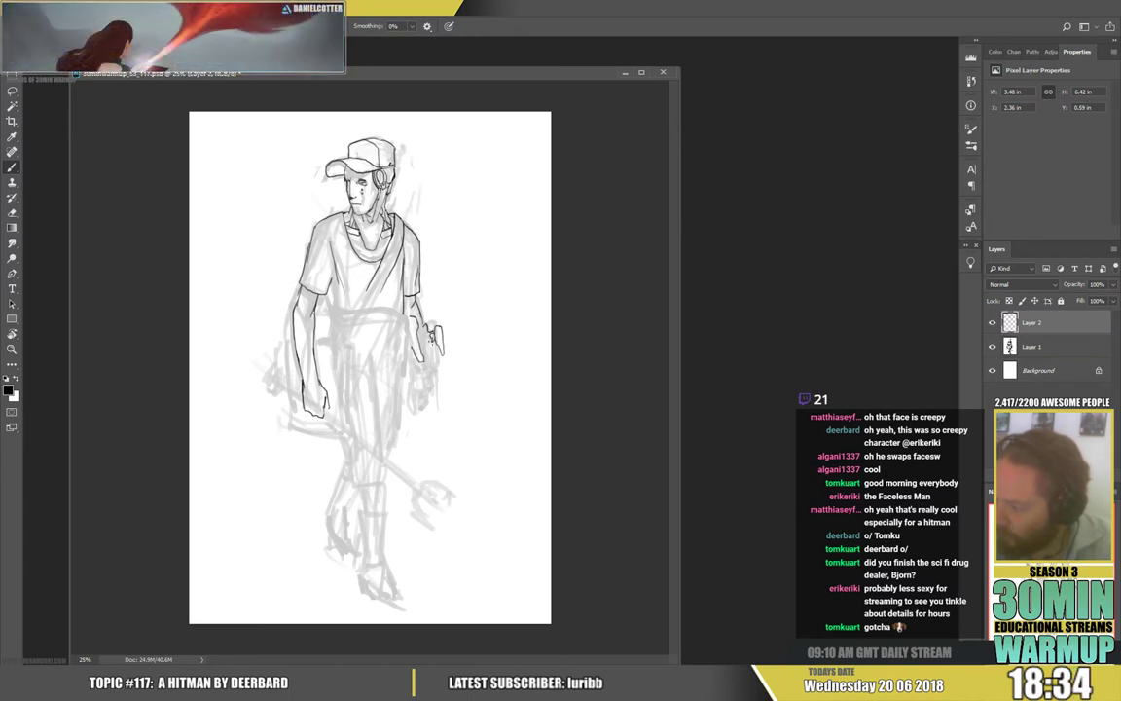
pyautogui.moveTo(425, 326)
pyautogui.mouseDown()
pyautogui.moveTo(418, 335)
pyautogui.moveTo(436, 323)
pyautogui.moveTo(440, 344)
pyautogui.mouseUp()
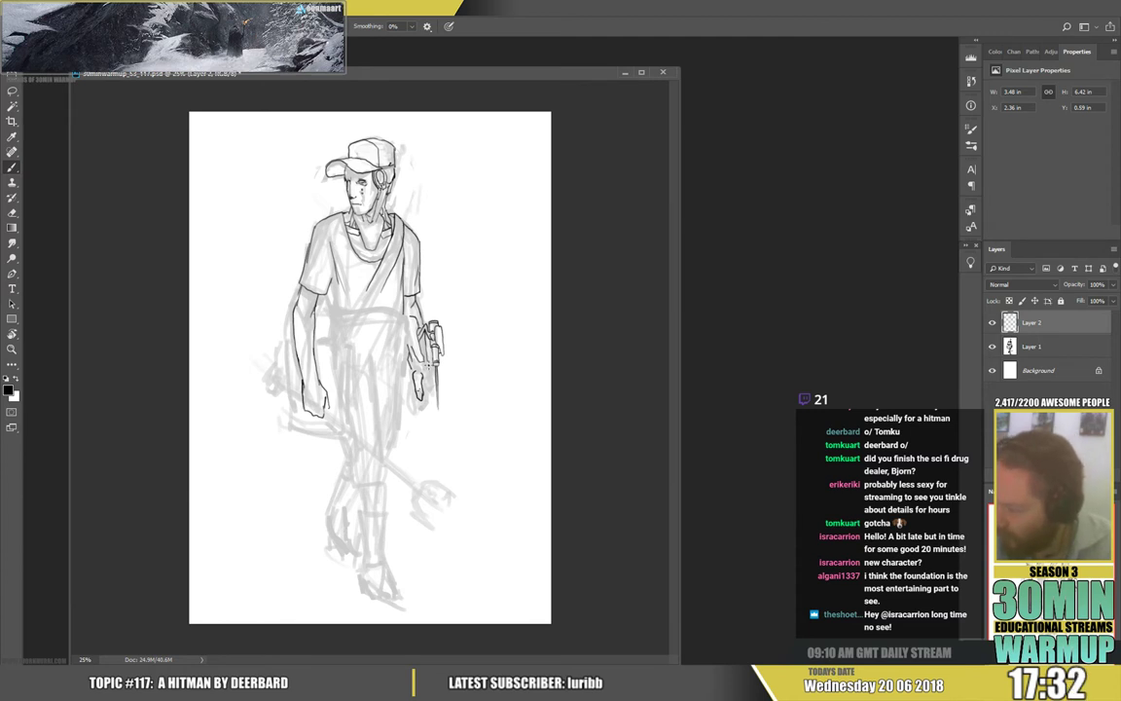
pyautogui.moveTo(431, 374); pyautogui.dragTo(433, 391)
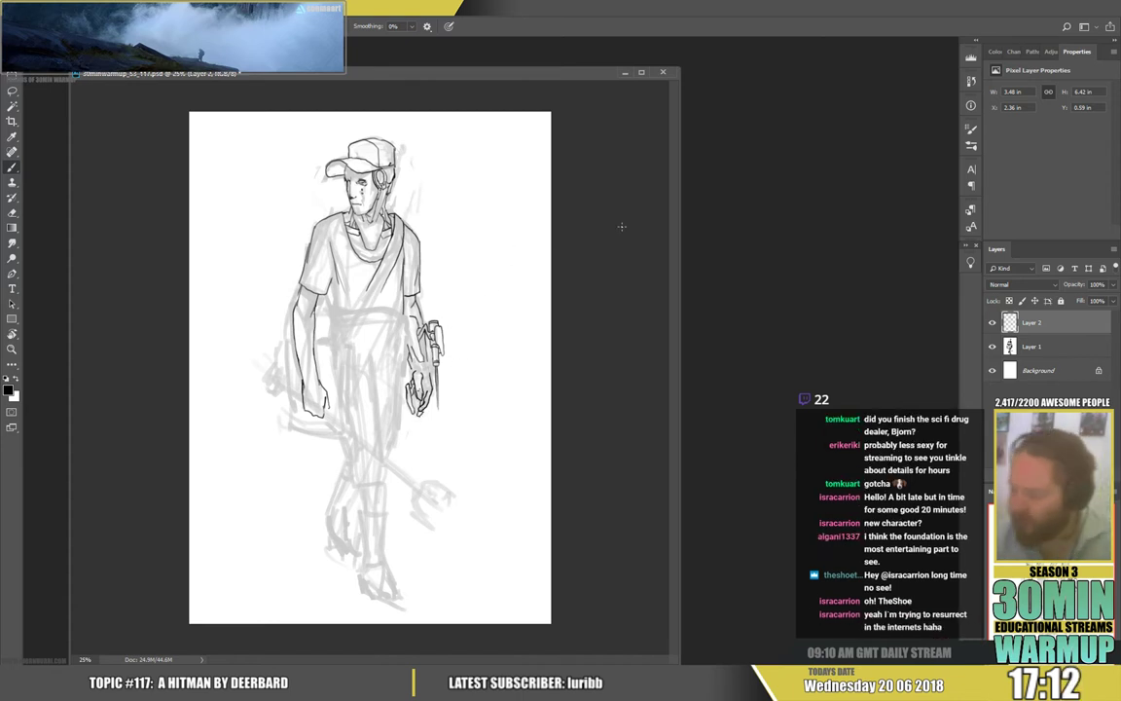
pyautogui.press('e')
pyautogui.press('b')
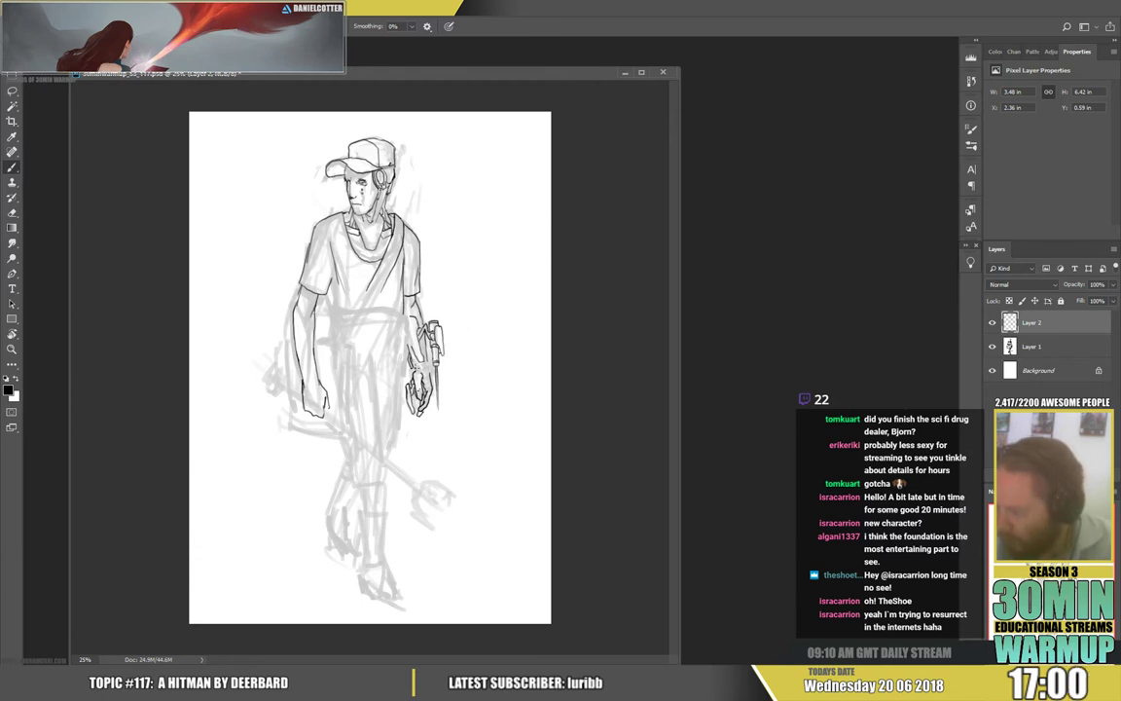
pyautogui.press('e')
pyautogui.press('b')
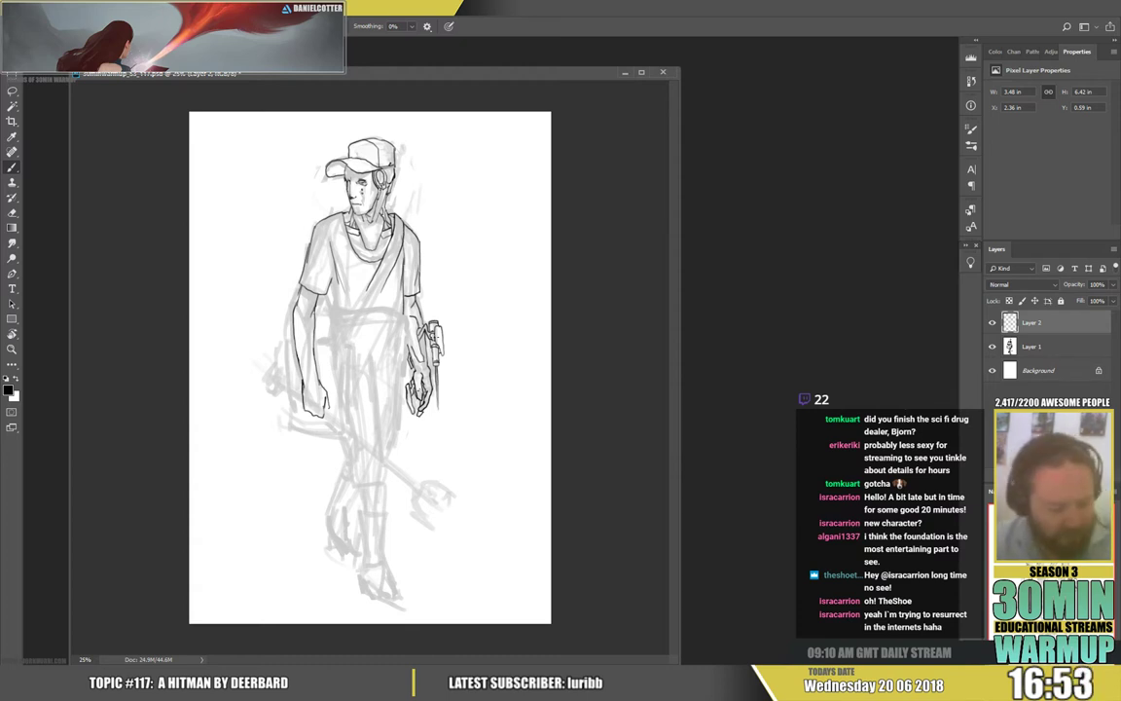
# Lasso the thin blade beside the left hand and move it closer to the wrist gadget
pyautogui.press('l')
pyautogui.moveTo(448, 398)
pyautogui.mouseDown()
pyautogui.moveTo(440, 418)
pyautogui.moveTo(442, 391)
pyautogui.mouseUp()
pyautogui.press('v')
pyautogui.hotkey('ctrl', 'd')
pyautogui.press('e')
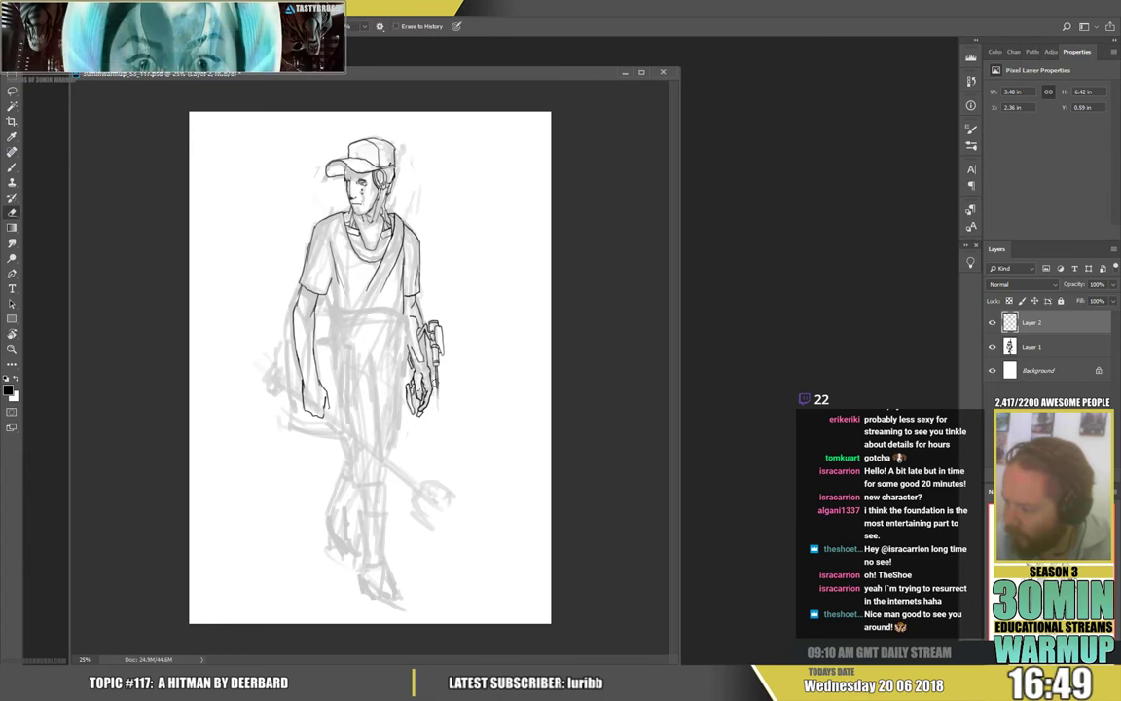
pyautogui.press('b')
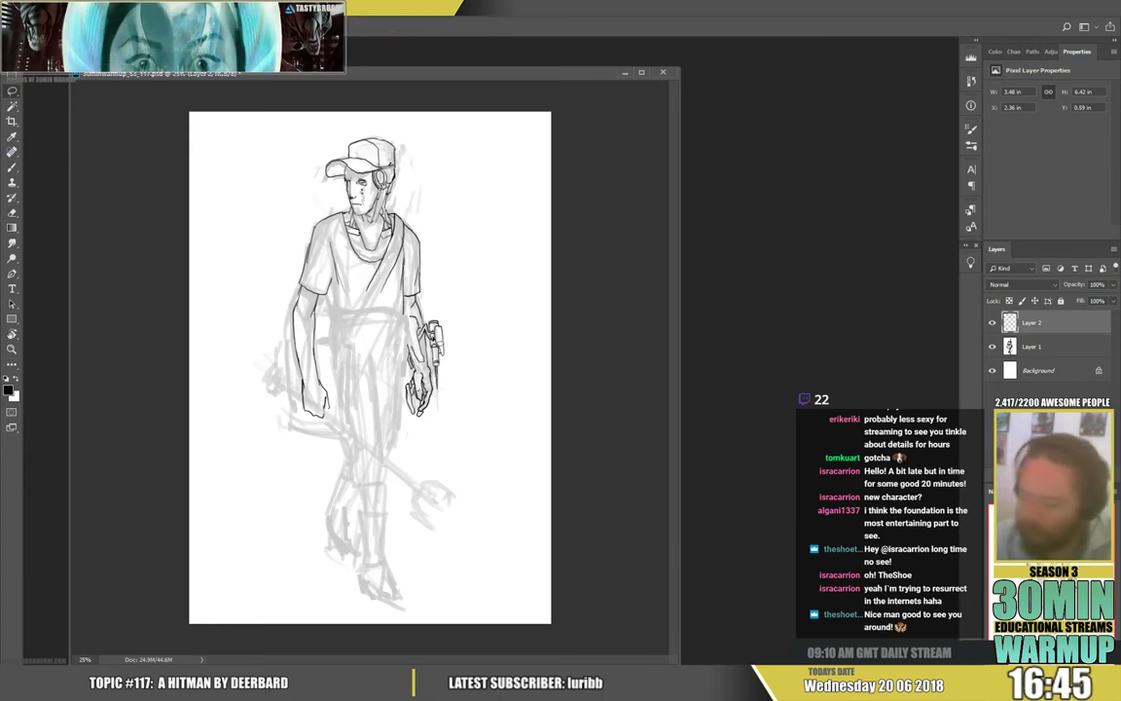
pyautogui.press('v')
pyautogui.moveTo(439, 388); pyautogui.dragTo(437, 372)
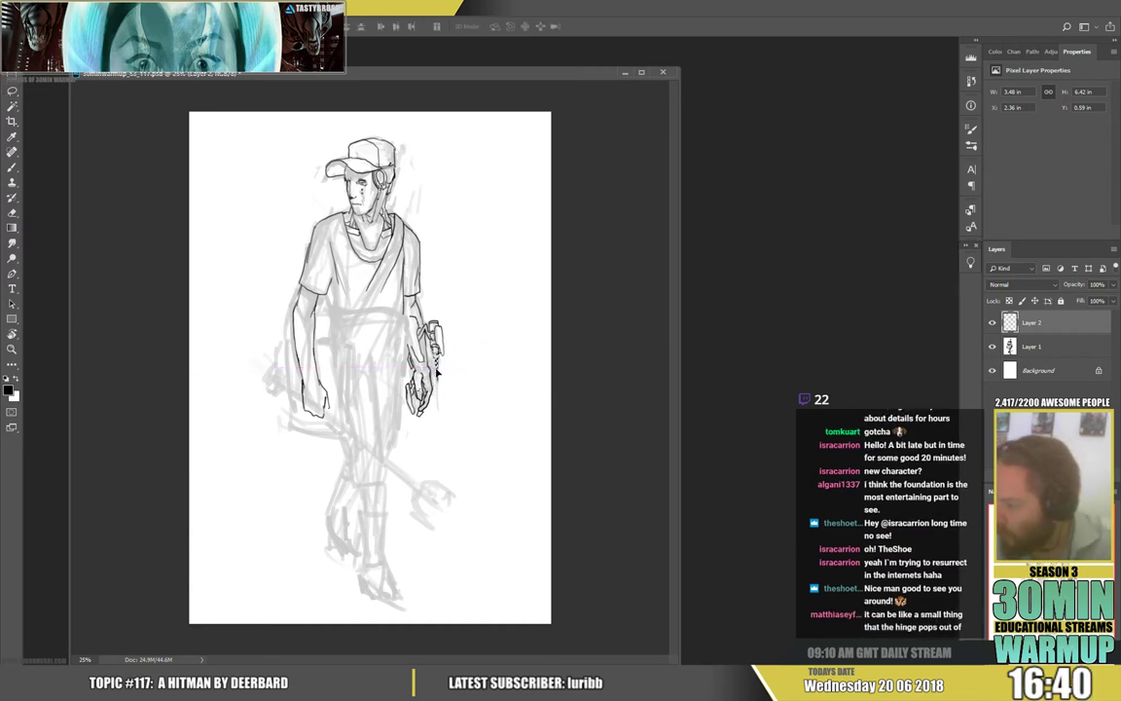
# Clean up the wrist gadget's lines, then lasso its upper part, reposition it and deselect
pyautogui.press('b')
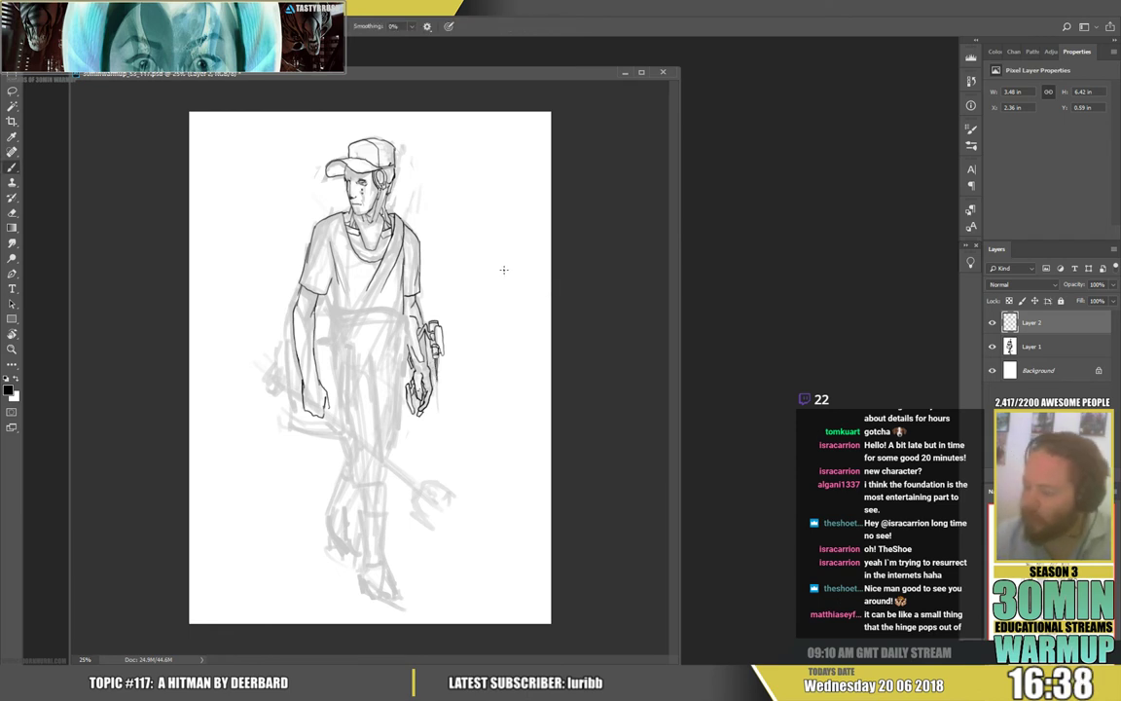
pyautogui.press('e')
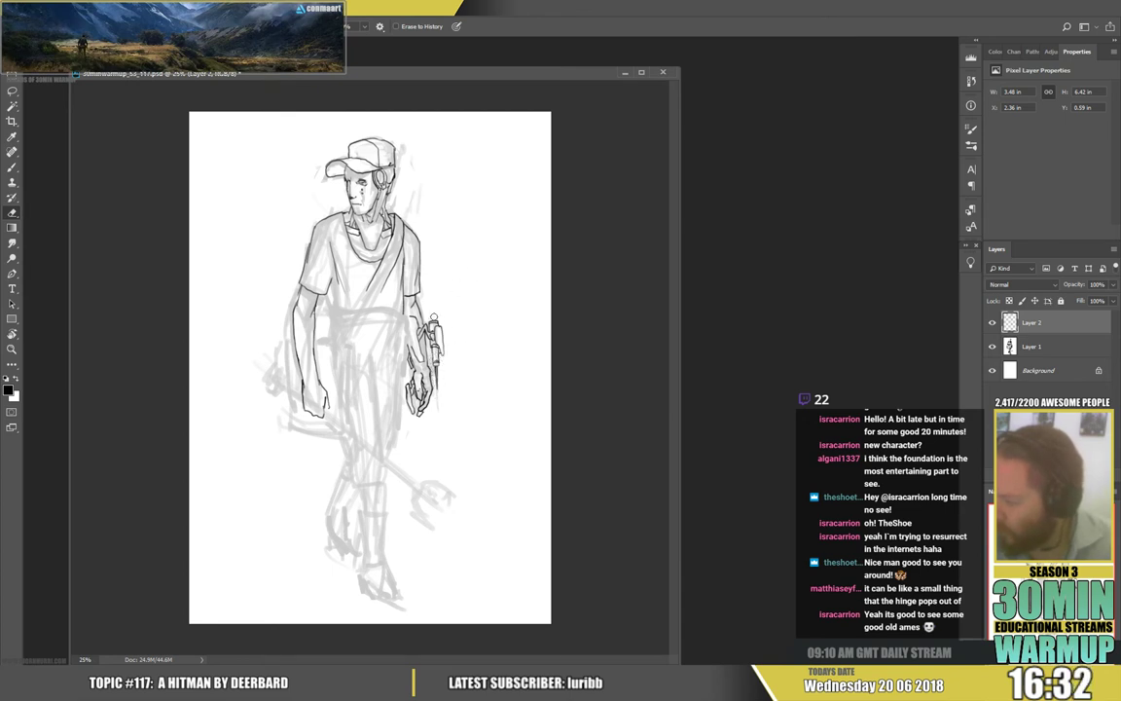
pyautogui.press('l')
pyautogui.moveTo(442, 317)
pyautogui.mouseDown()
pyautogui.moveTo(429, 318)
pyautogui.moveTo(439, 329)
pyautogui.mouseUp()
pyautogui.hotkey('ctrl', 'd')
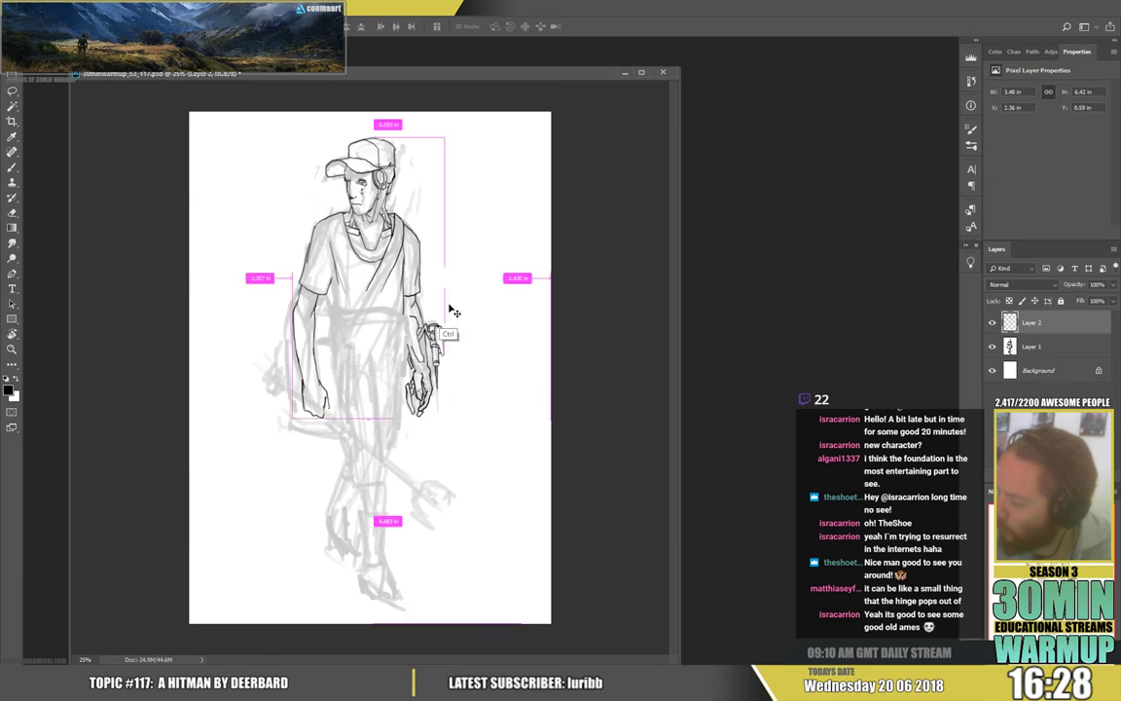
# Refine the line work of the left wrist gadget, alternating between erasing stray lines and redrawing its small details
pyautogui.press('e')
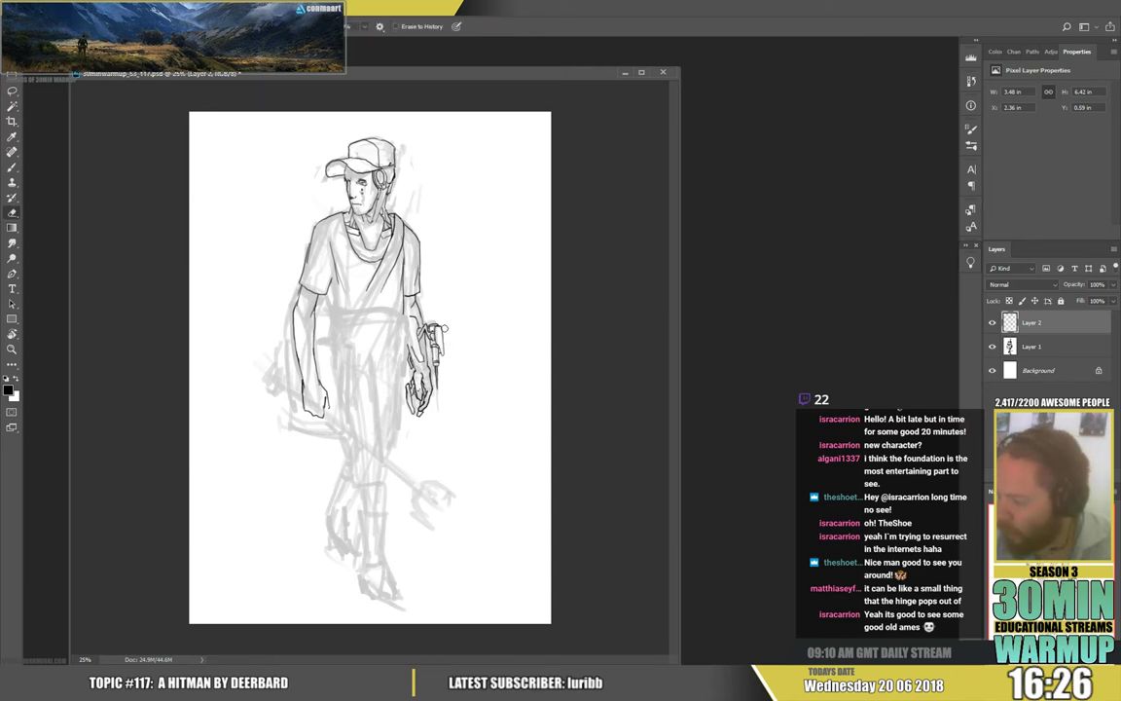
pyautogui.press('b')
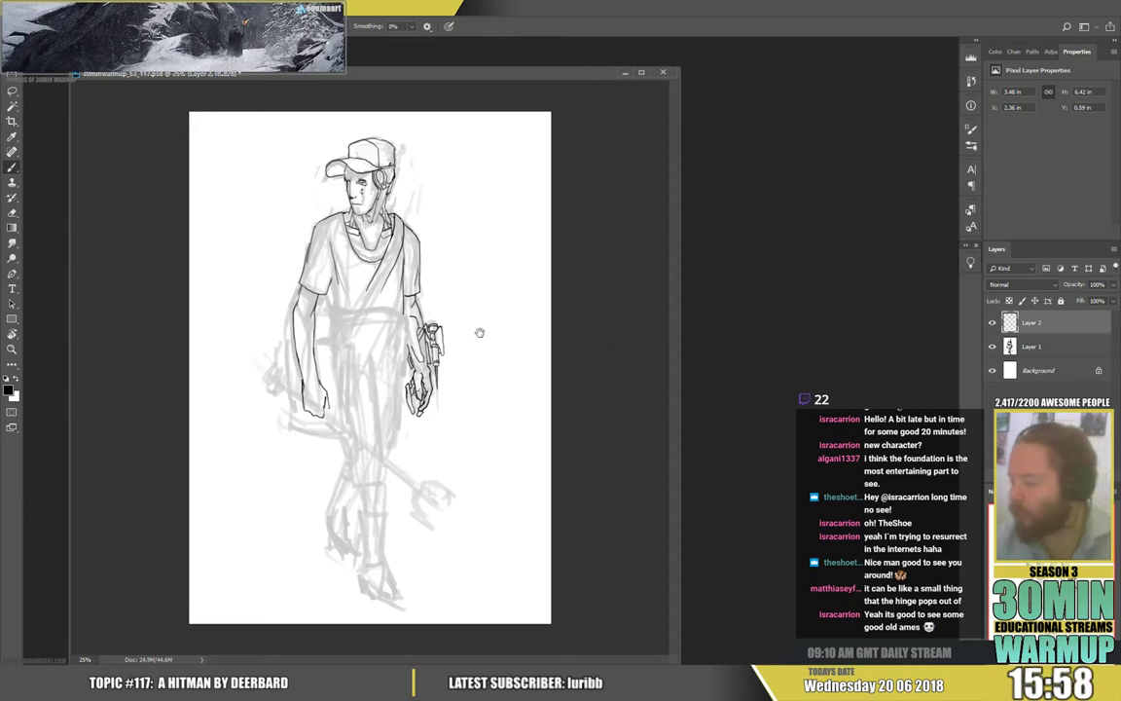
pyautogui.press('e')
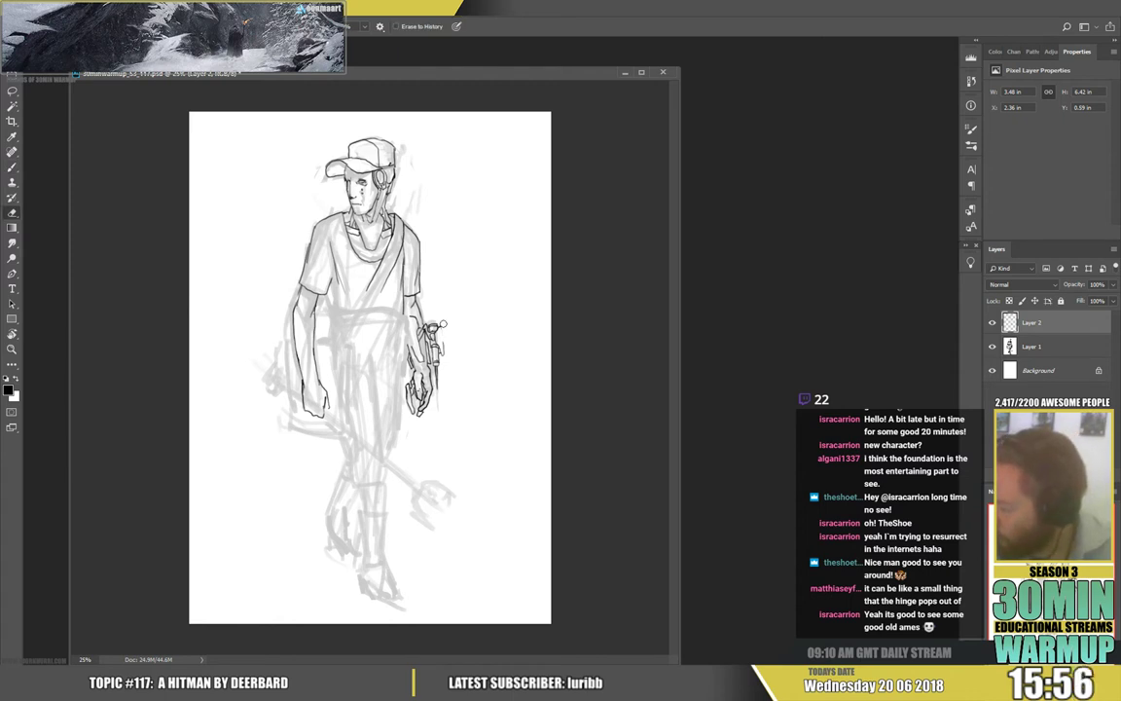
pyautogui.press('b')
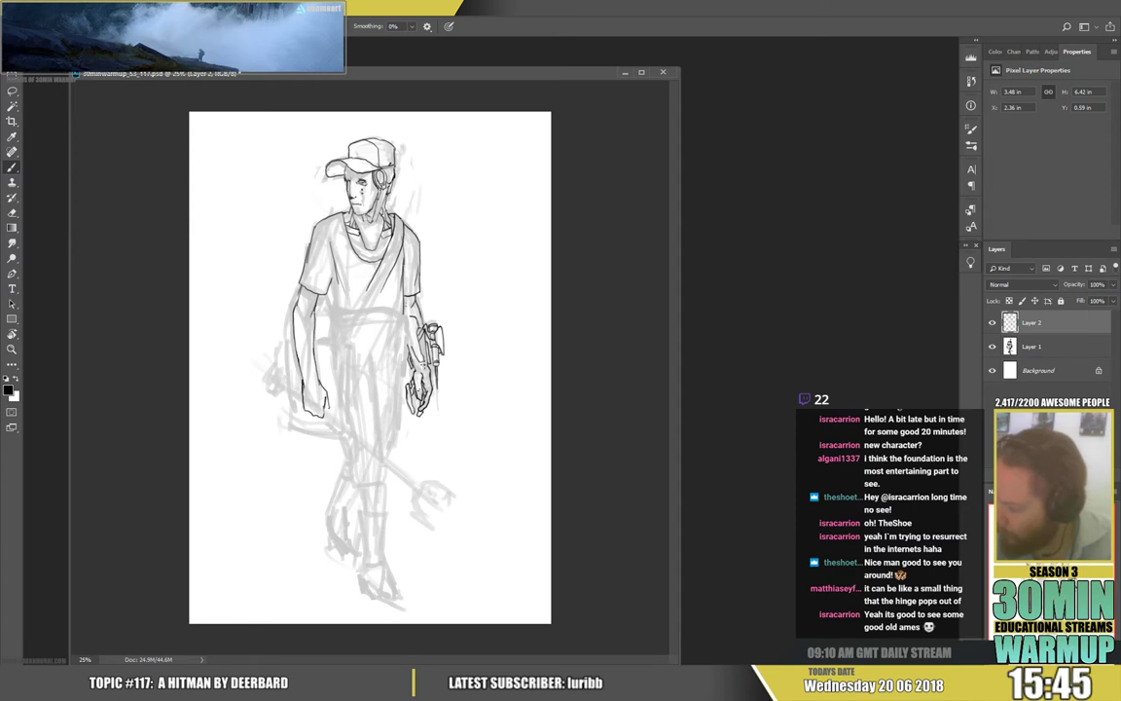
pyautogui.press('e')
pyautogui.press('b')
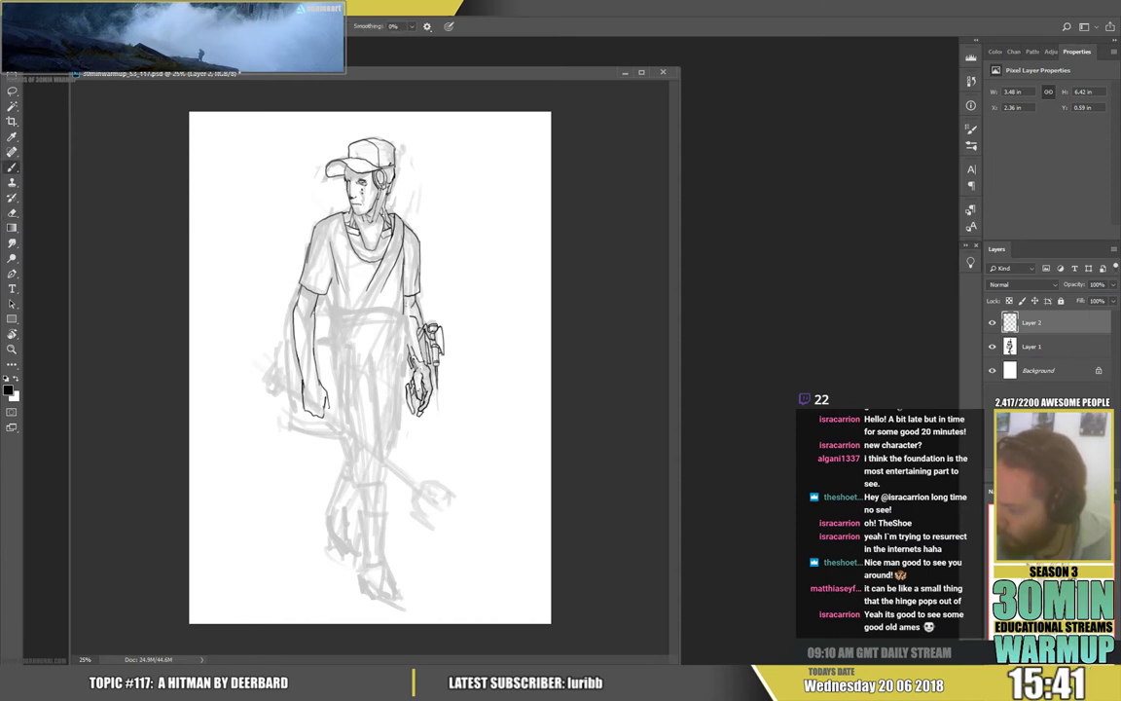
pyautogui.press('e')
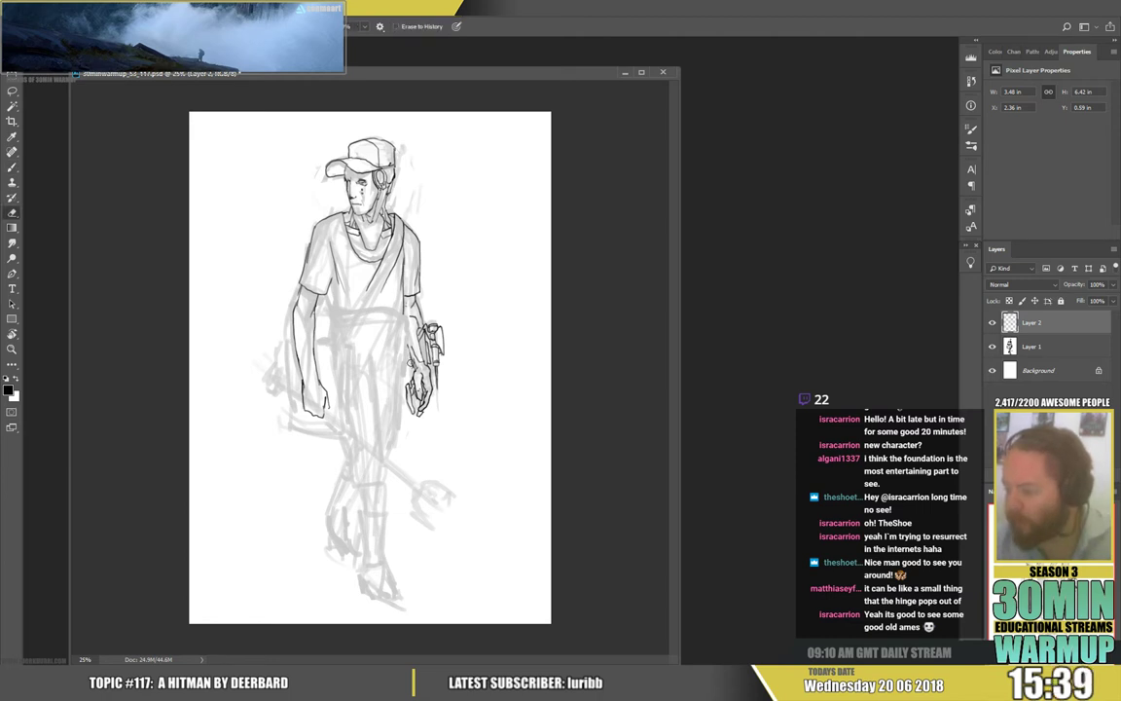
# Draw the strap running diagonally across the chest, ending at the waist in a buckle with a hanging oval ring
pyautogui.press('b')
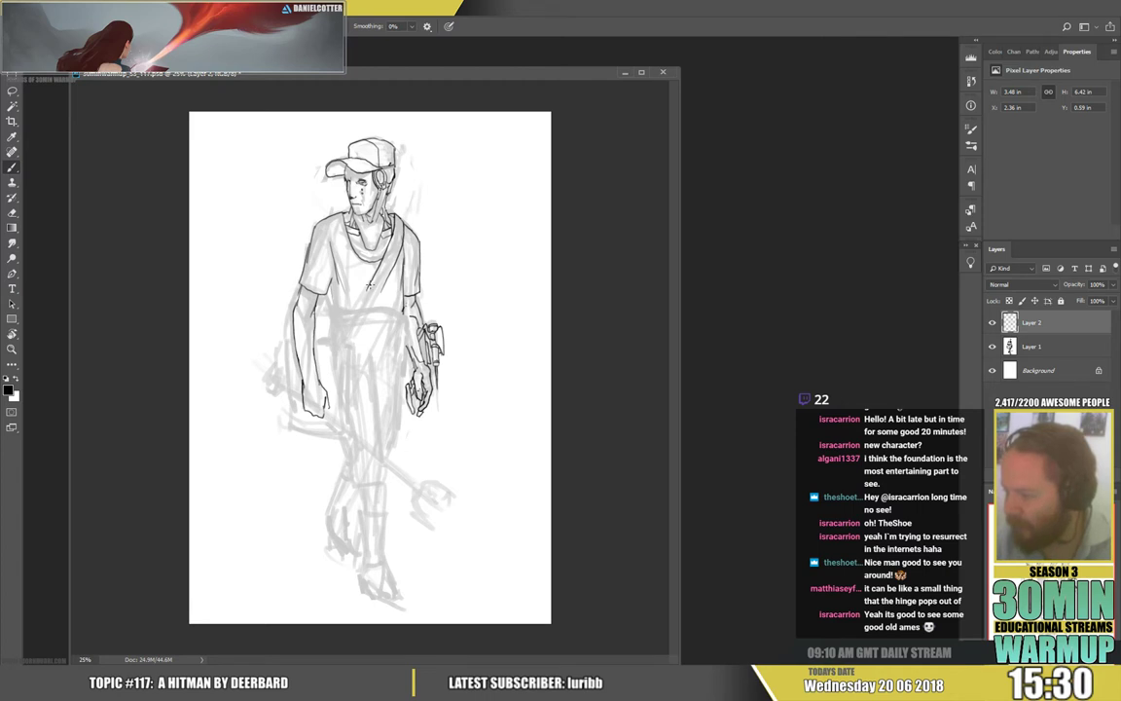
pyautogui.moveTo(368, 284); pyautogui.dragTo(341, 337)
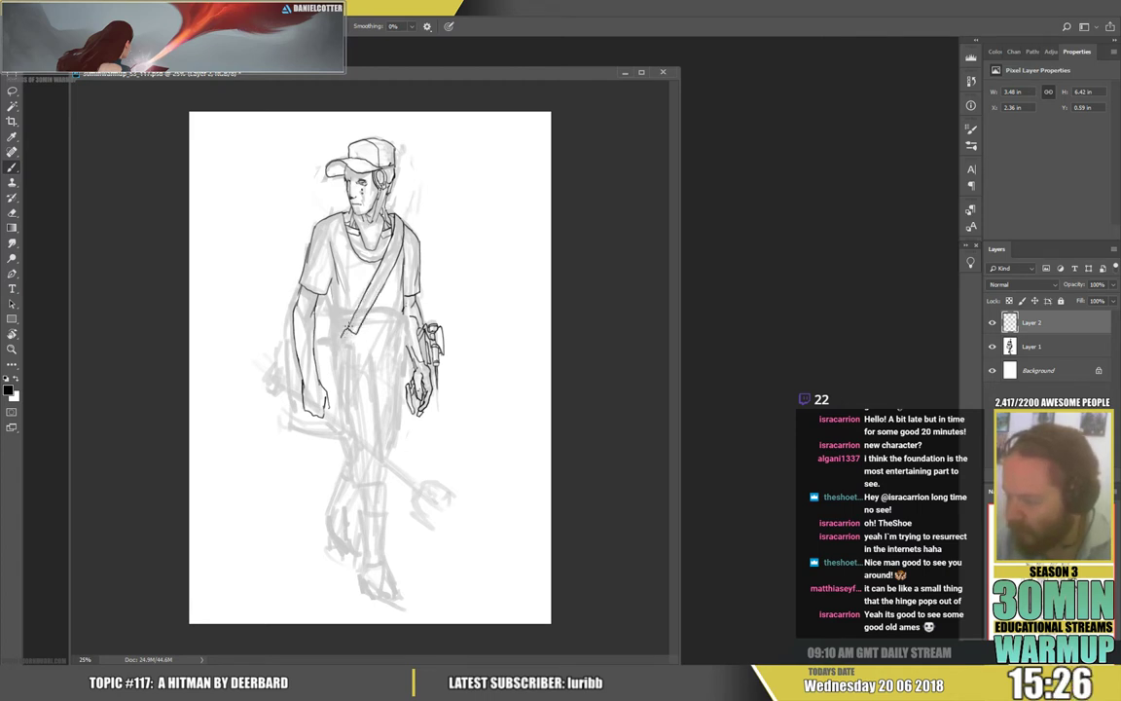
pyautogui.moveTo(312, 294)
pyautogui.mouseDown()
pyautogui.moveTo(303, 308)
pyautogui.moveTo(318, 308)
pyautogui.mouseUp()
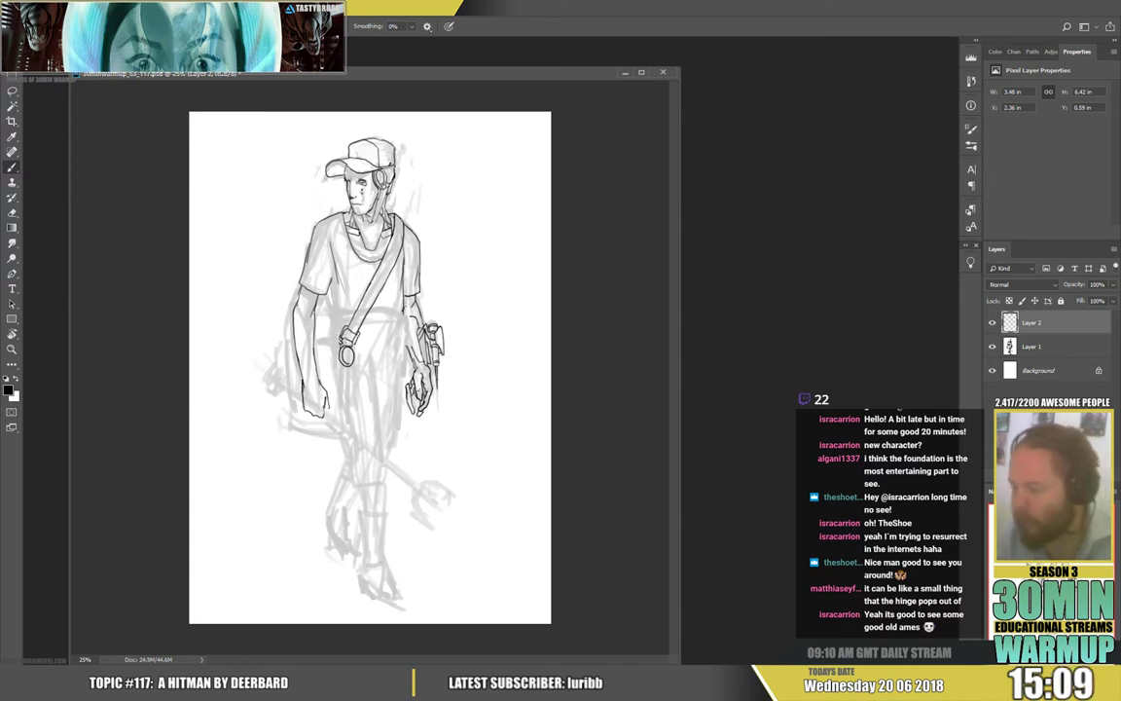
# Add a vertical line below the strap's ring and draw the litter picker's shaft as two parallel straight lines extending down from the right fist
pyautogui.moveTo(349, 368)
pyautogui.mouseDown()
pyautogui.moveTo(350, 421)
pyautogui.moveTo(419, 481)
pyautogui.mouseUp()
pyautogui.hotkey('ctrl', 'z')
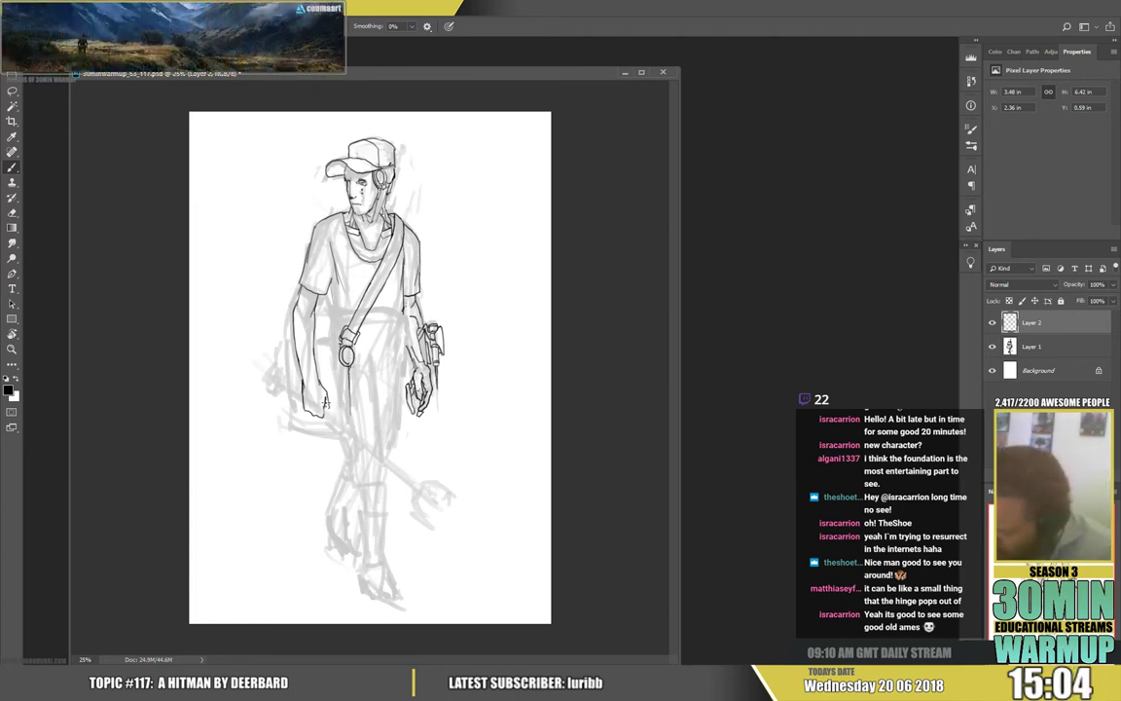
pyautogui.click(416, 481)
pyautogui.keyDown('shift'); pyautogui.click(374, 445); pyautogui.keyUp('shift')
pyautogui.keyDown('shift'); pyautogui.click(328, 409); pyautogui.keyUp('shift')
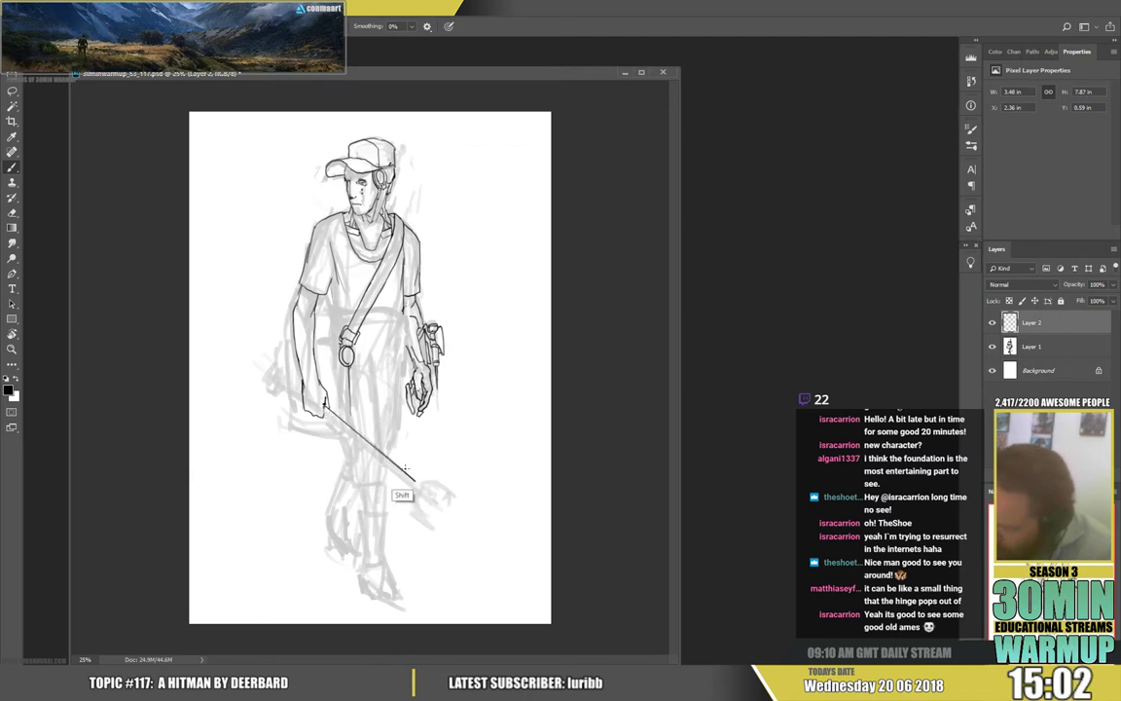
pyautogui.click(416, 486)
pyautogui.keyDown('shift'); pyautogui.click(386, 463); pyautogui.keyUp('shift')
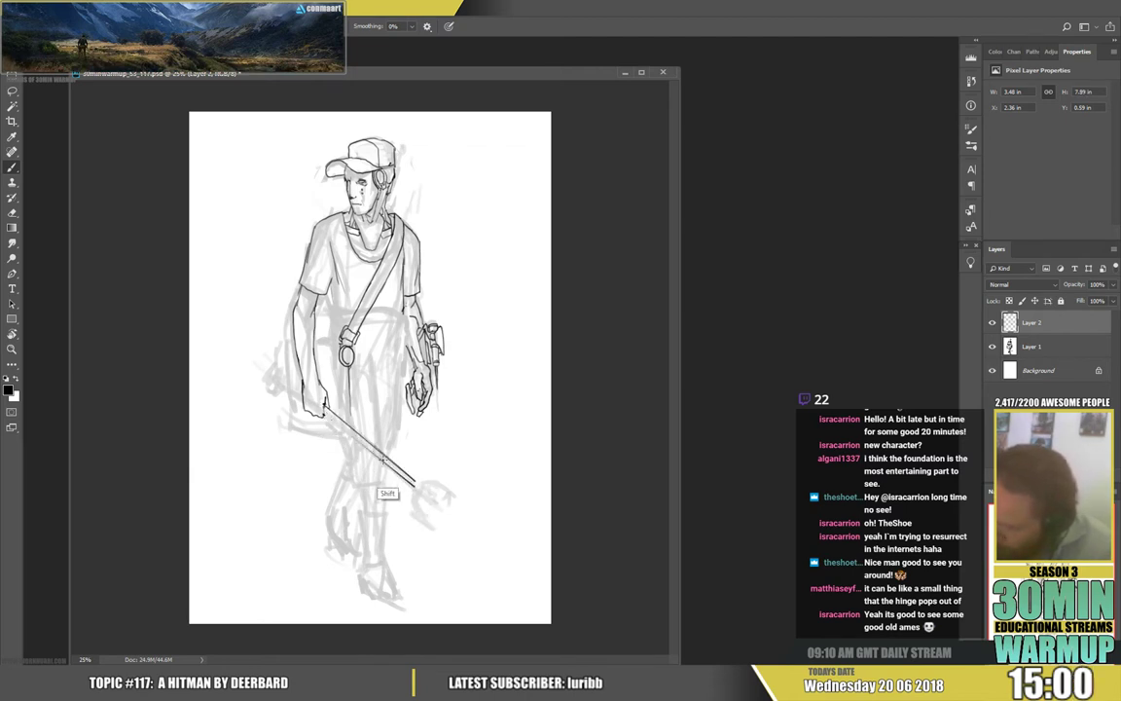
pyautogui.keyDown('shift'); pyautogui.click(327, 414); pyautogui.keyUp('shift')
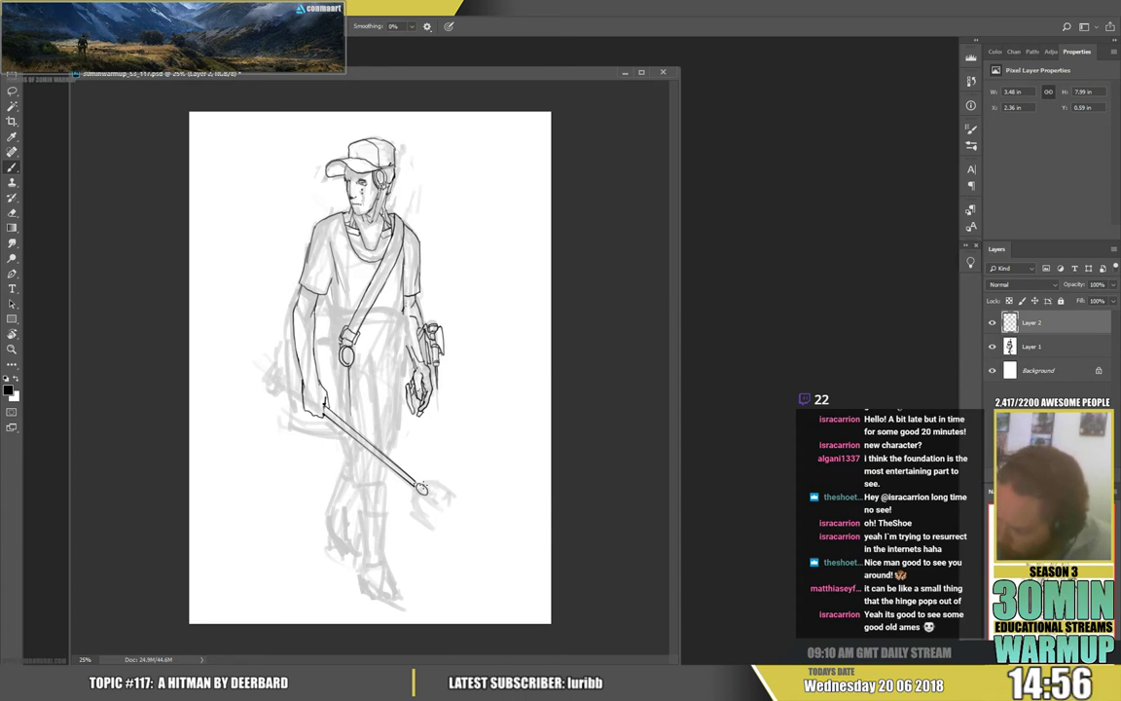
# Draw the litter picker's oval joint, its two curved gripping jaws and a small collar at the lower end of the shaft
pyautogui.moveTo(423, 485); pyautogui.dragTo(413, 494)
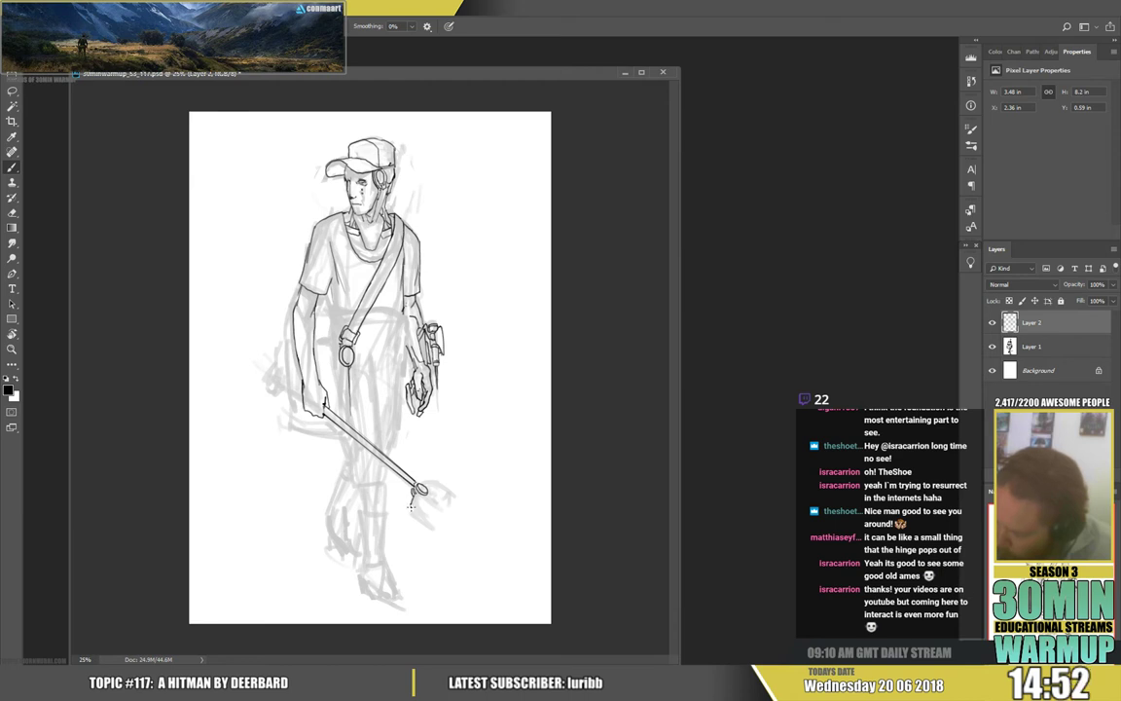
pyautogui.moveTo(412, 511); pyautogui.dragTo(434, 526)
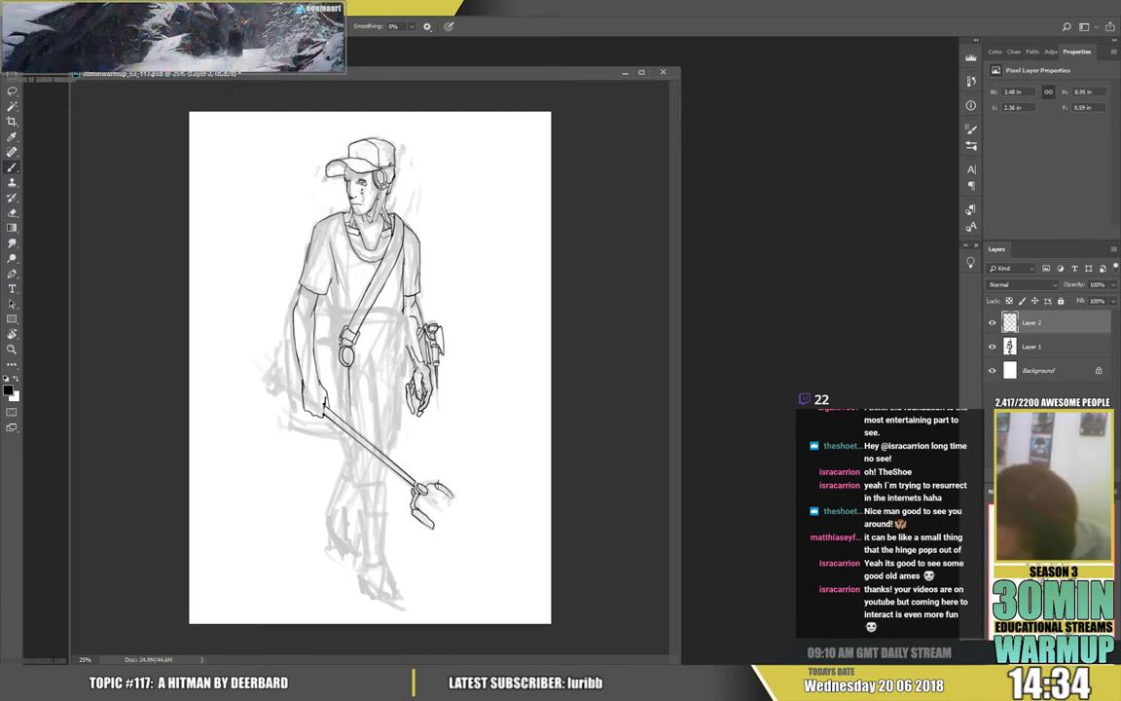
pyautogui.moveTo(439, 484)
pyautogui.mouseDown()
pyautogui.moveTo(453, 497)
pyautogui.moveTo(426, 477)
pyautogui.mouseUp()
pyautogui.moveTo(396, 437); pyautogui.dragTo(381, 429)
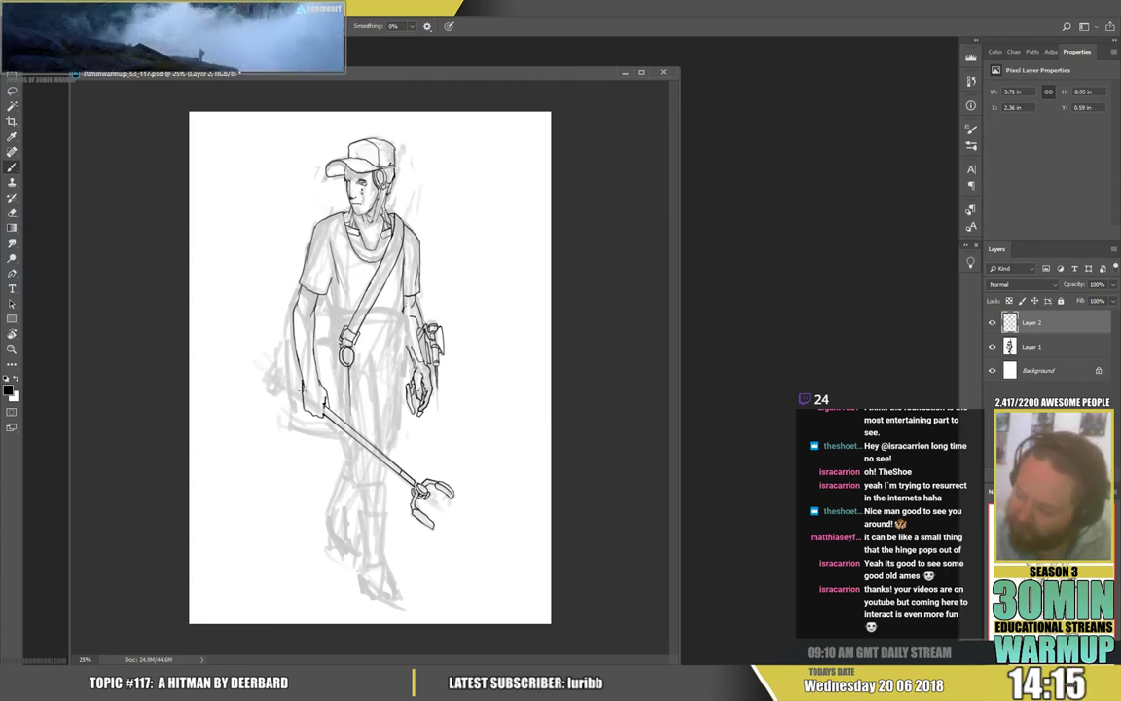
# Extend the litter picker's shaft behind the right fist with two straight lines and a rounded end, cleaning up the overlap
pyautogui.hotkey('ctrl', 'z')
pyautogui.moveTo(277, 373); pyautogui.dragTo(302, 391)
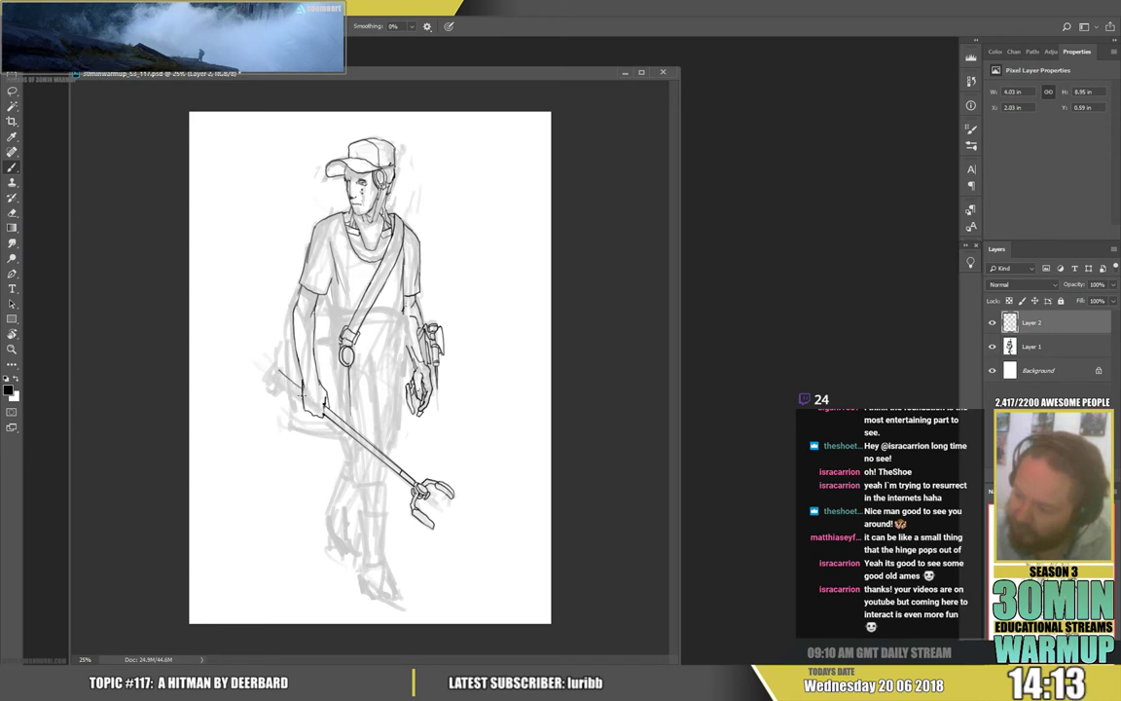
pyautogui.click(276, 376)
pyautogui.keyDown('shift'); pyautogui.click(315, 402); pyautogui.keyUp('shift')
pyautogui.hotkey('ctrl', 'z')
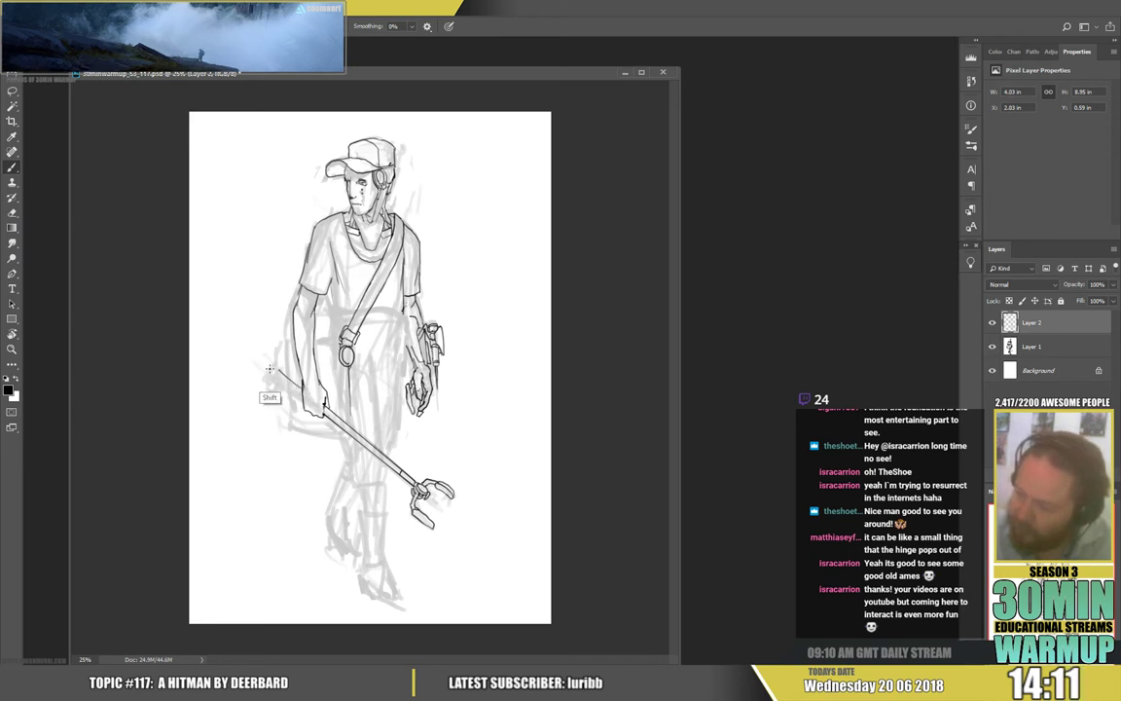
pyautogui.keyDown('shift'); pyautogui.click(277, 376); pyautogui.keyUp('shift')
pyautogui.press('e')
pyautogui.press('b')
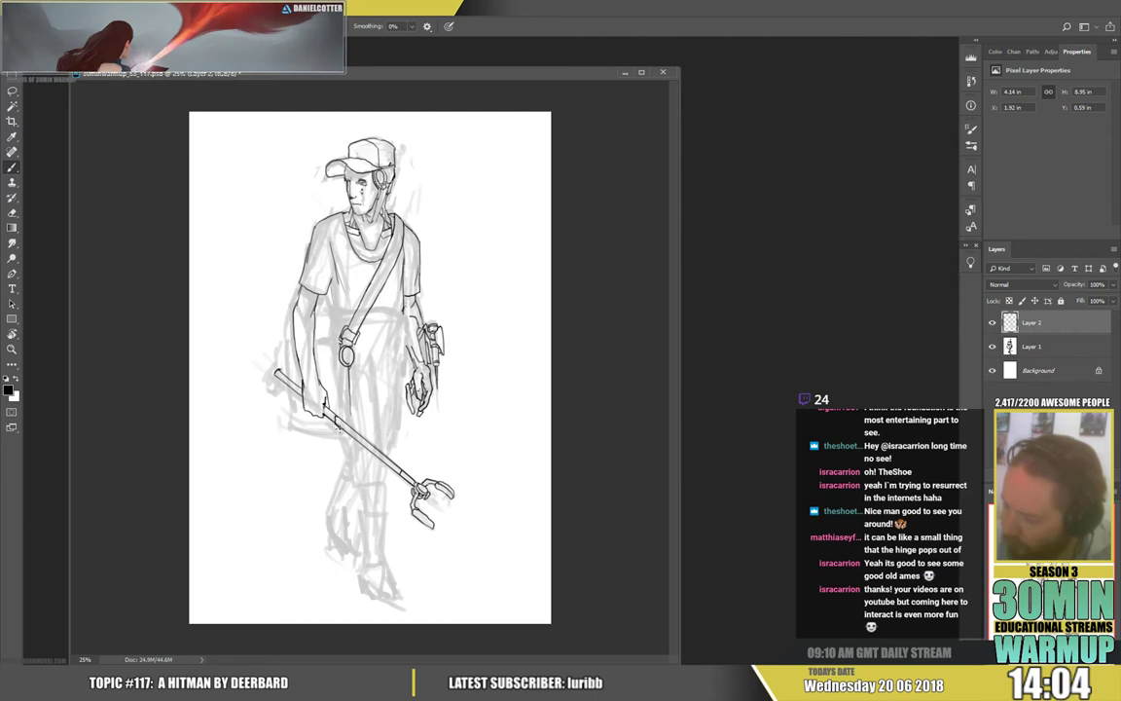
# Draw a bracket around the shaft just below the right fist and a long trigger lever extending back from it
pyautogui.press('e')
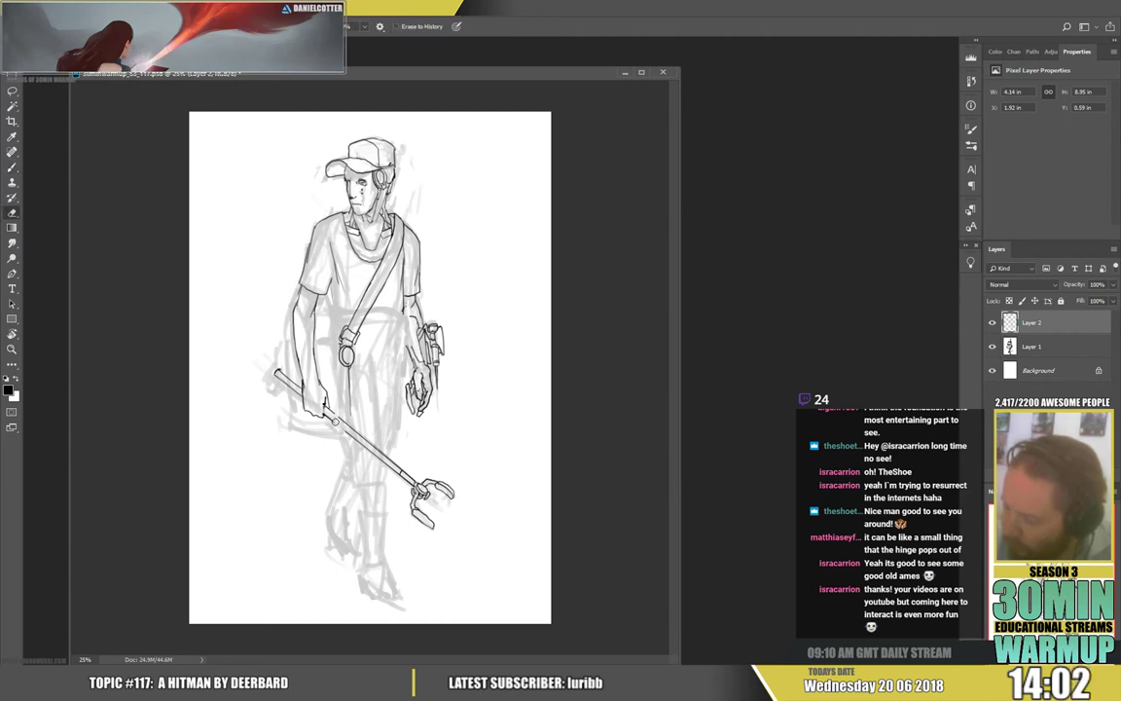
pyautogui.press('b')
pyautogui.moveTo(338, 428); pyautogui.dragTo(343, 430)
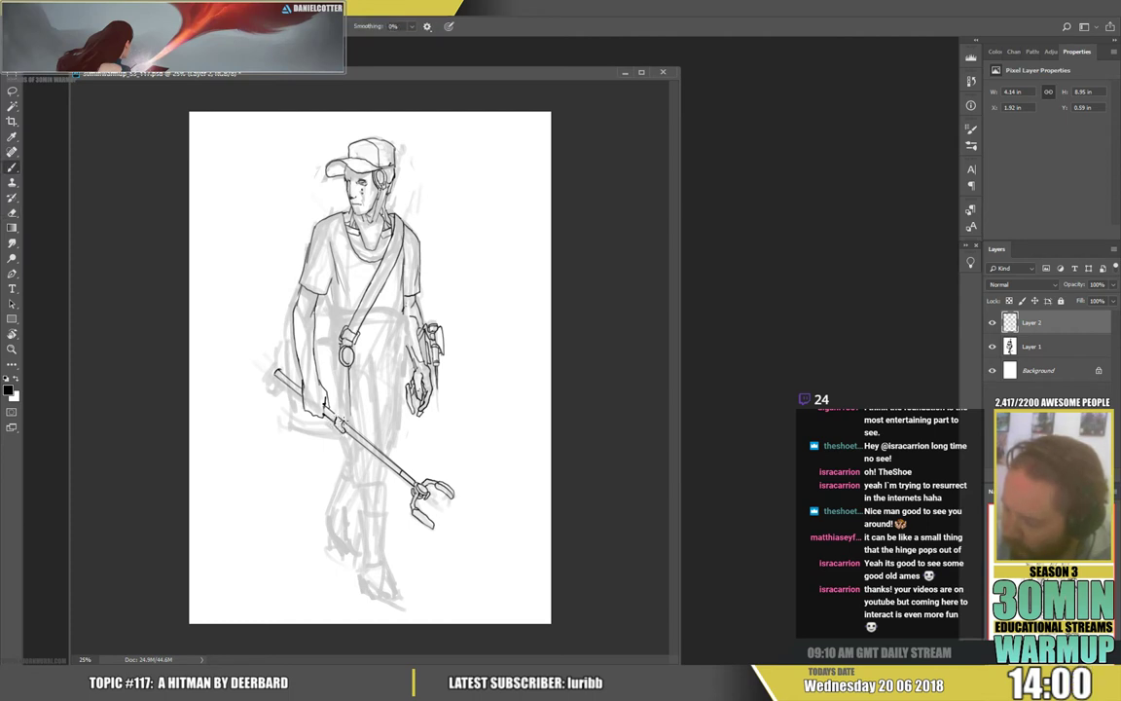
pyautogui.press('e')
pyautogui.moveTo(305, 370); pyautogui.dragTo(308, 379)
pyautogui.press('b')
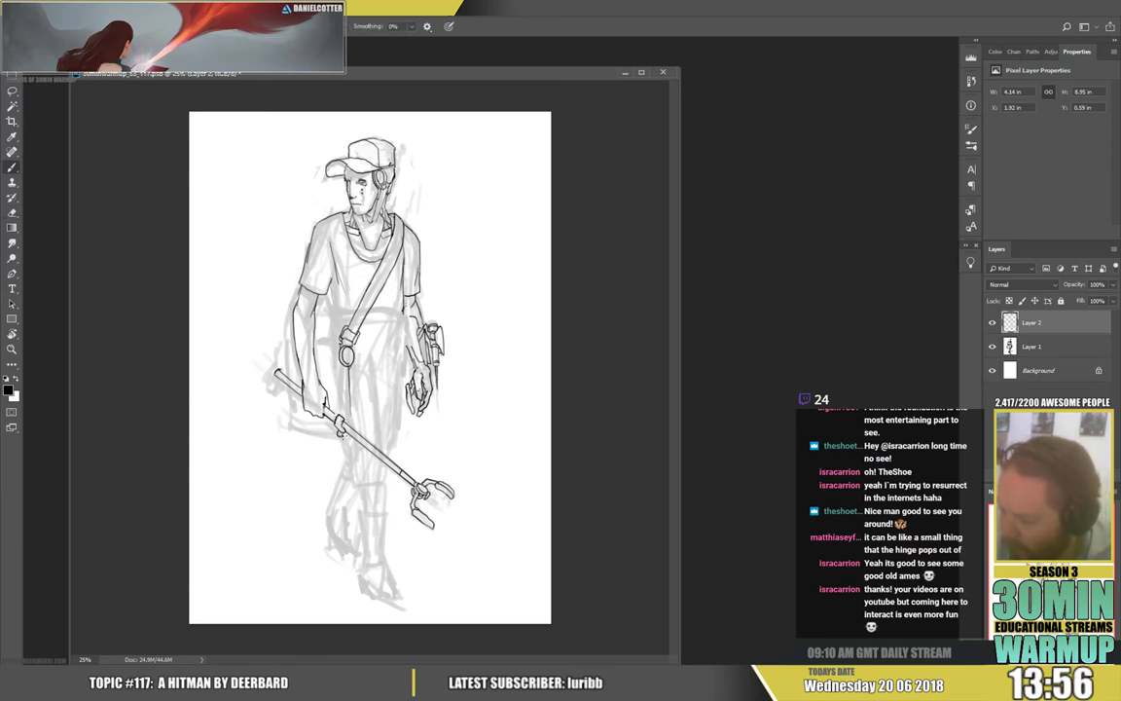
pyautogui.moveTo(308, 397)
pyautogui.mouseDown()
pyautogui.moveTo(282, 382)
pyautogui.moveTo(305, 420)
pyautogui.mouseUp()
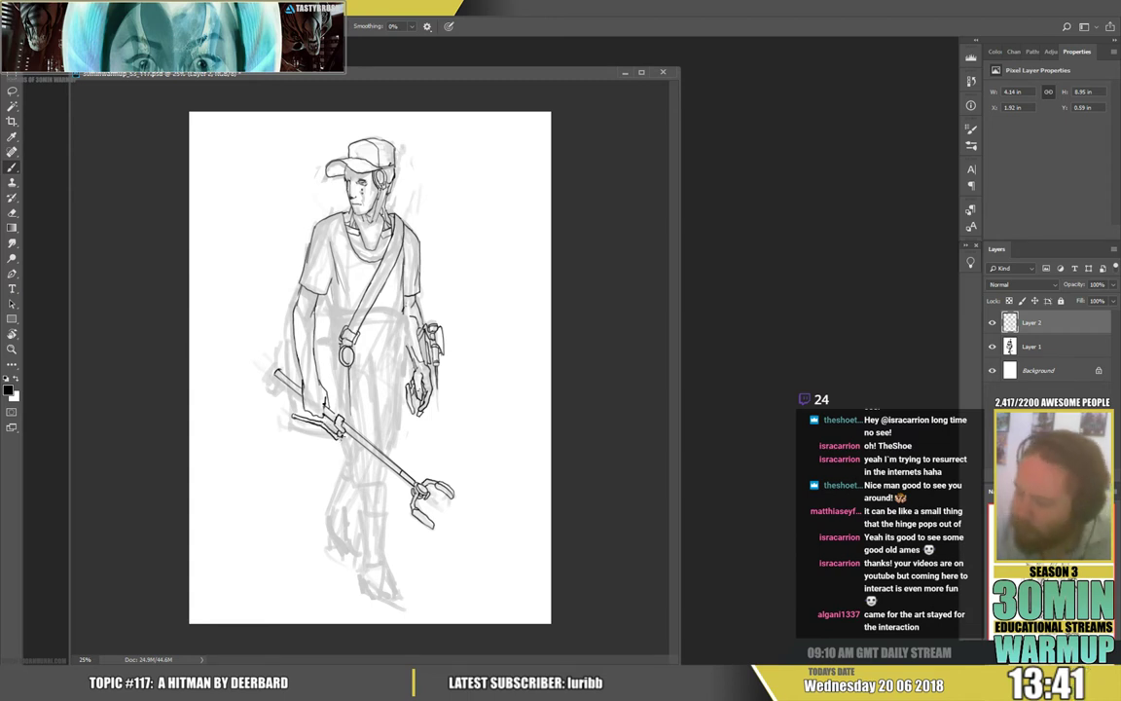
# Touch up the bracket below the right fist, then erase it from the shaft while keeping the trigger lever
pyautogui.press('e')
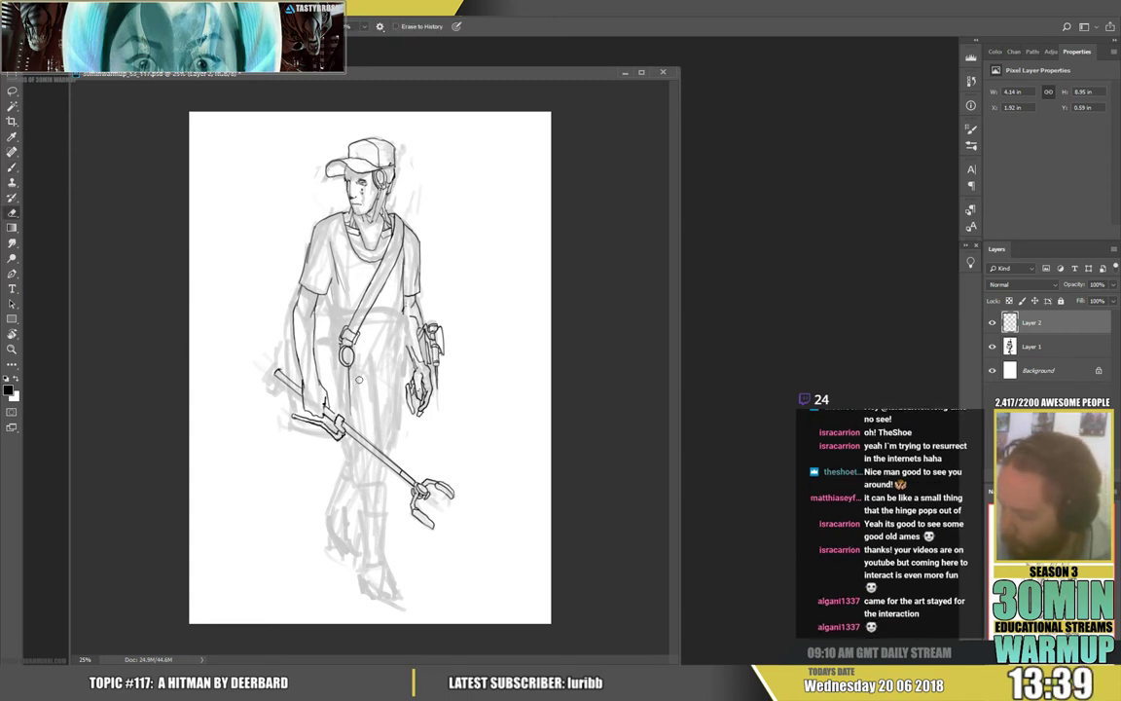
pyautogui.press('b')
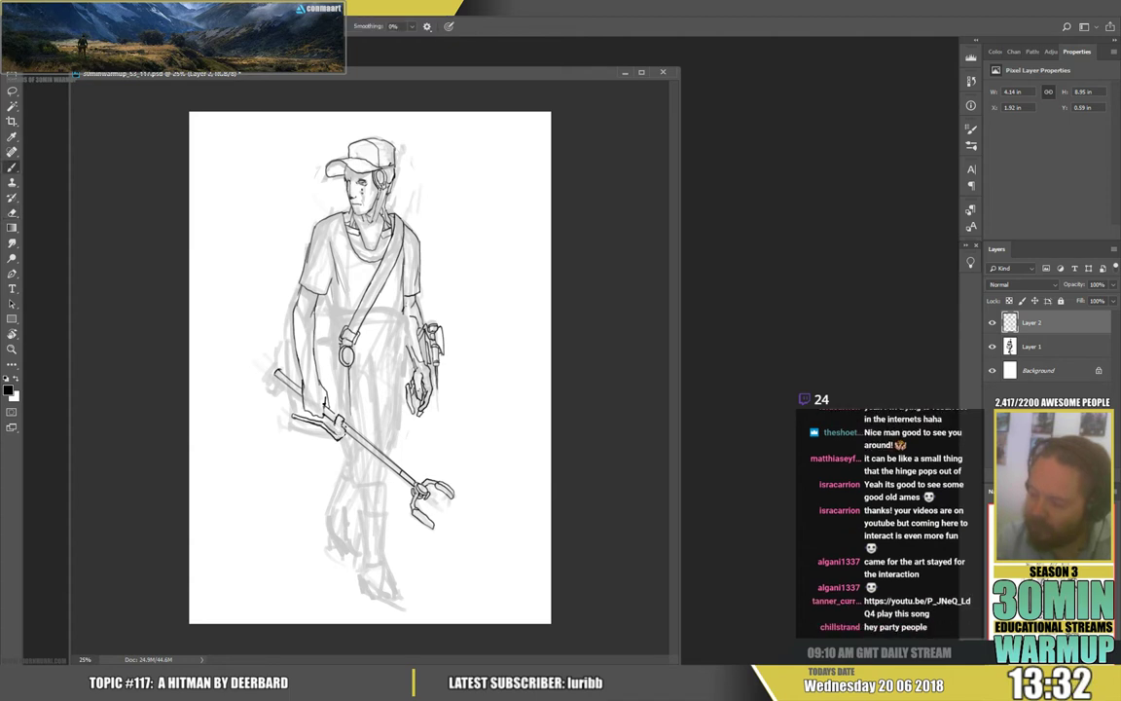
pyautogui.press('e')
pyautogui.press('b')
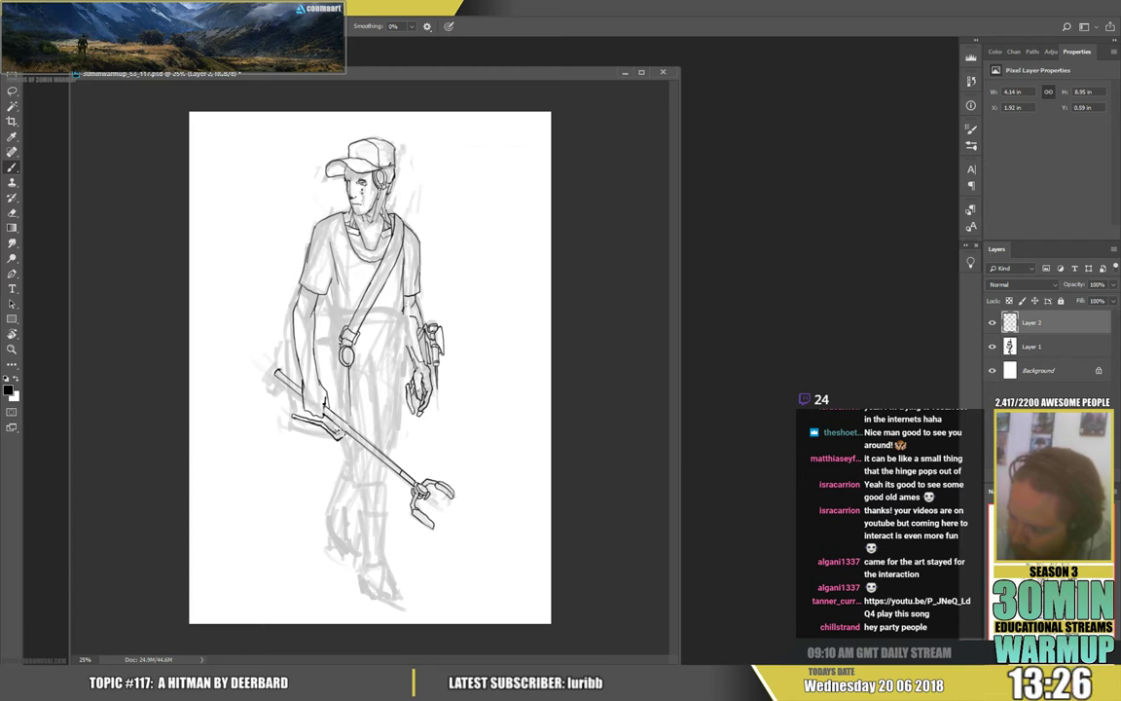
pyautogui.press('e')
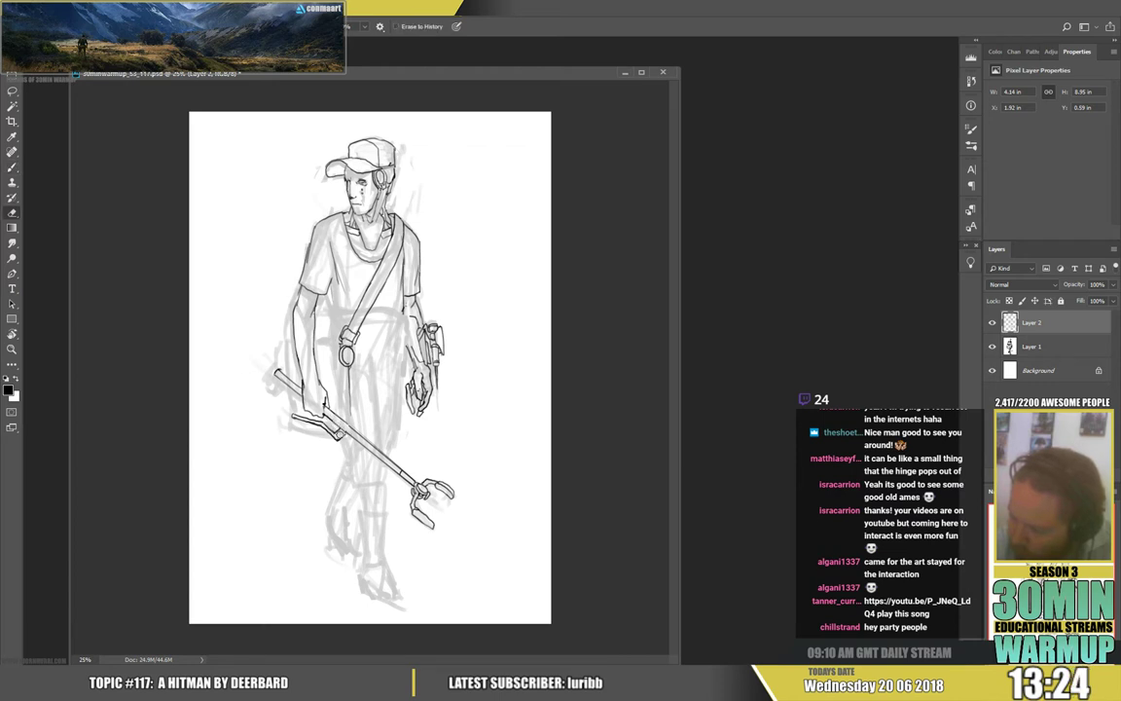
pyautogui.press('b')
pyautogui.press('e')
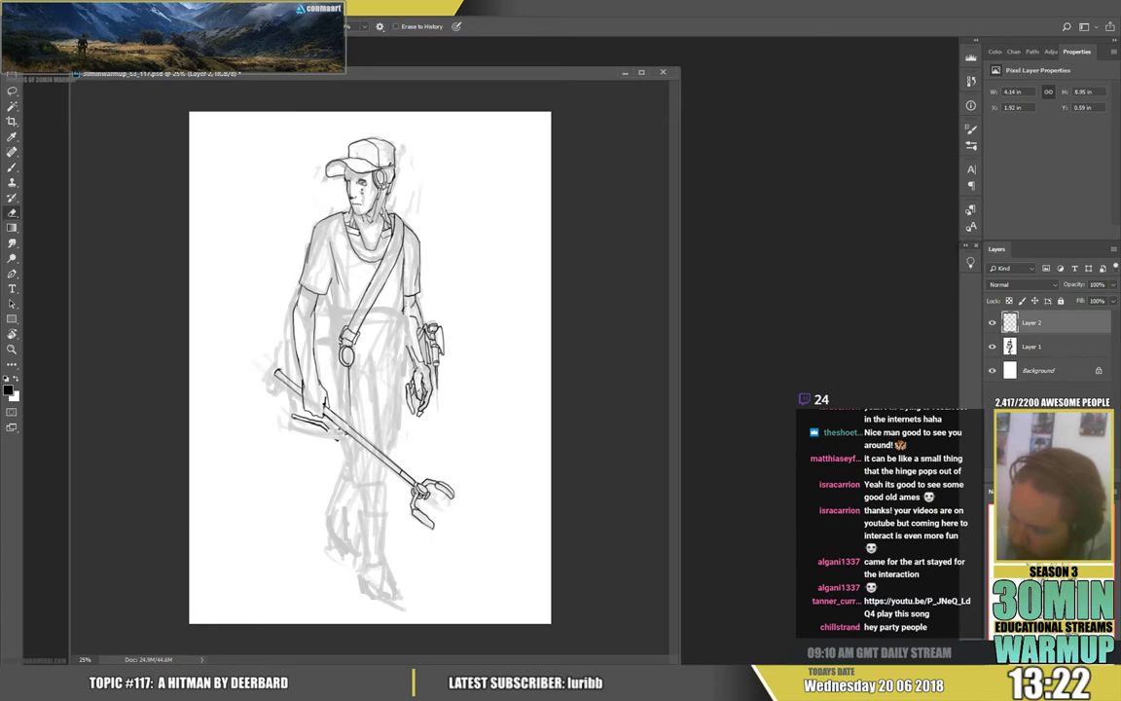
# Redraw the trigger lever's joint as a slim housing along the shaft and clean up the lever's outline below the fist
pyautogui.press('b')
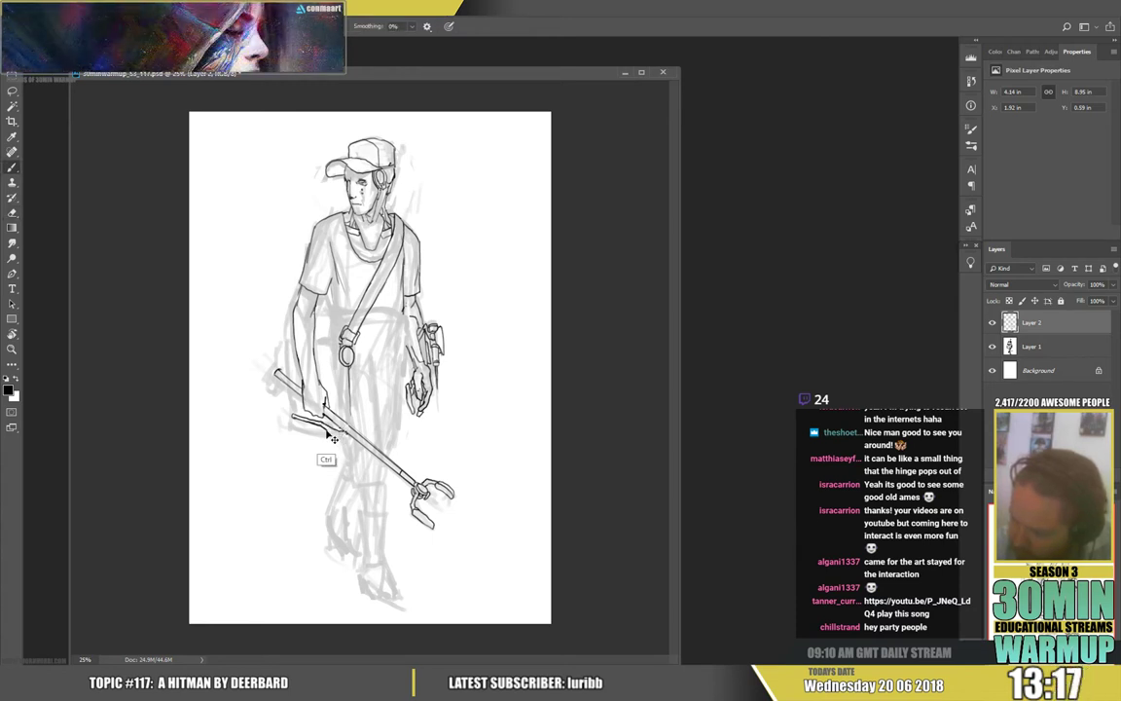
pyautogui.press('e')
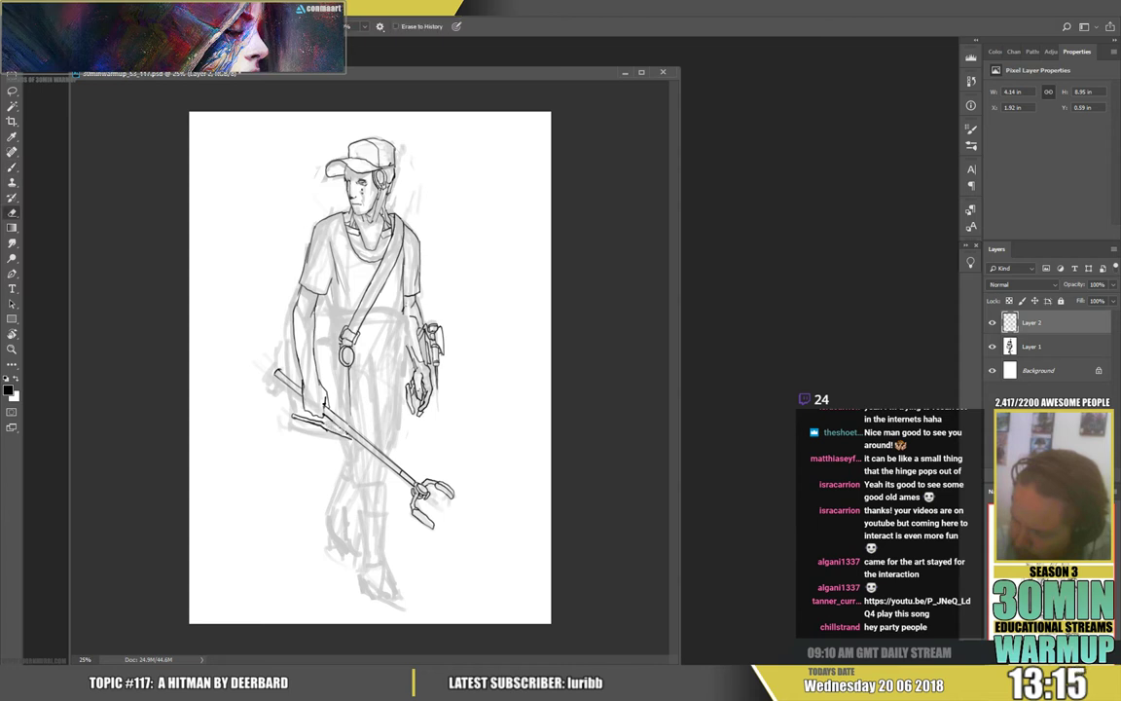
pyautogui.press('b')
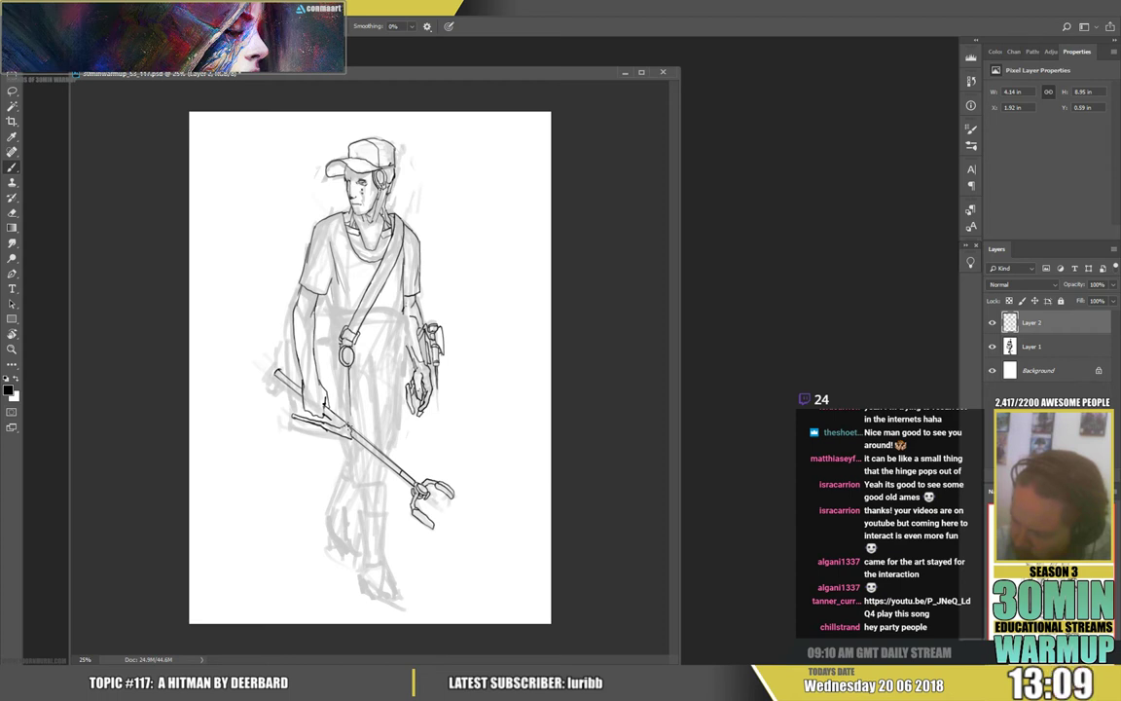
pyautogui.press('e')
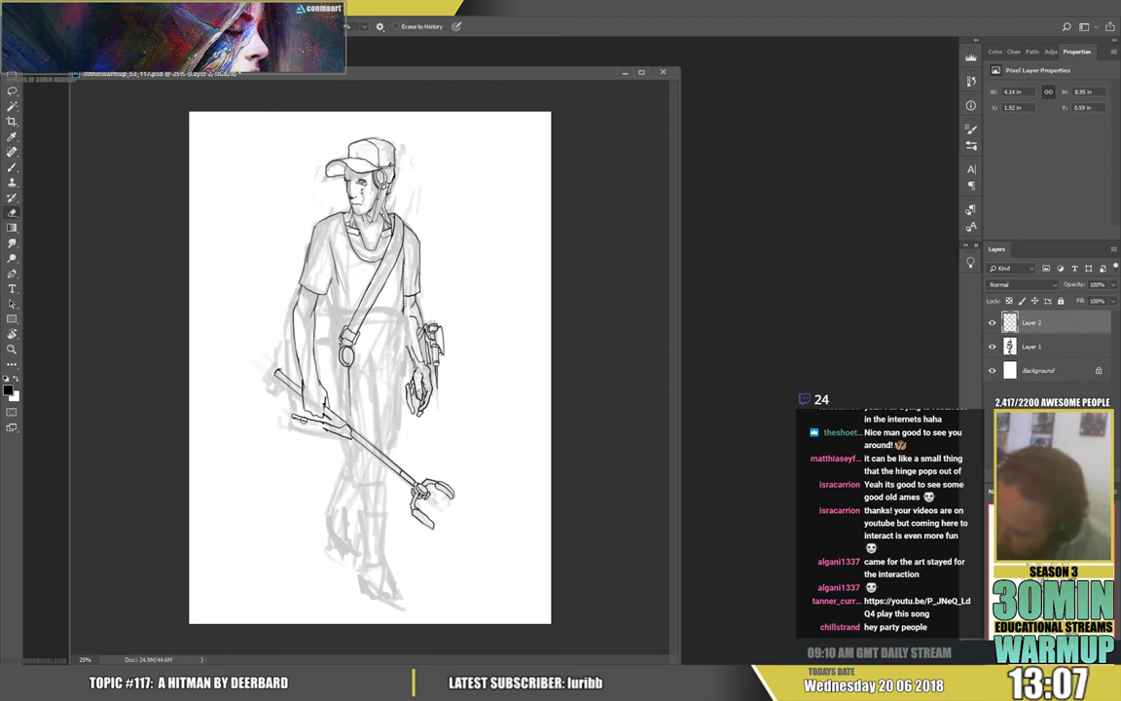
pyautogui.press('b')
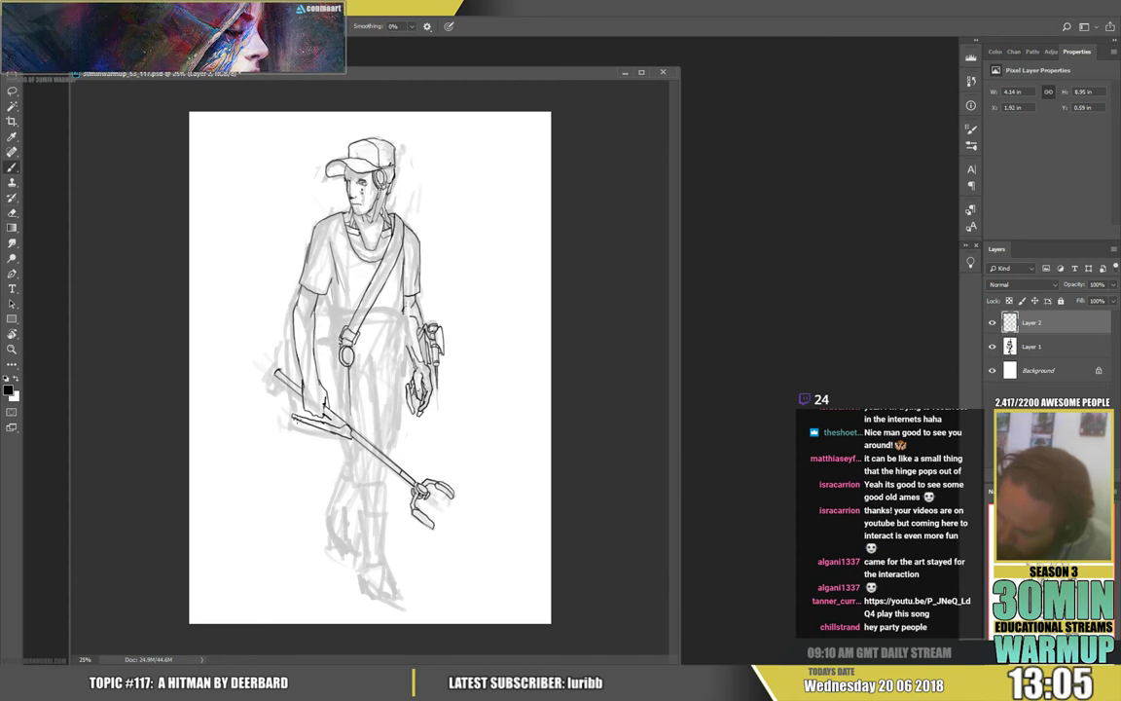
pyautogui.press('e')
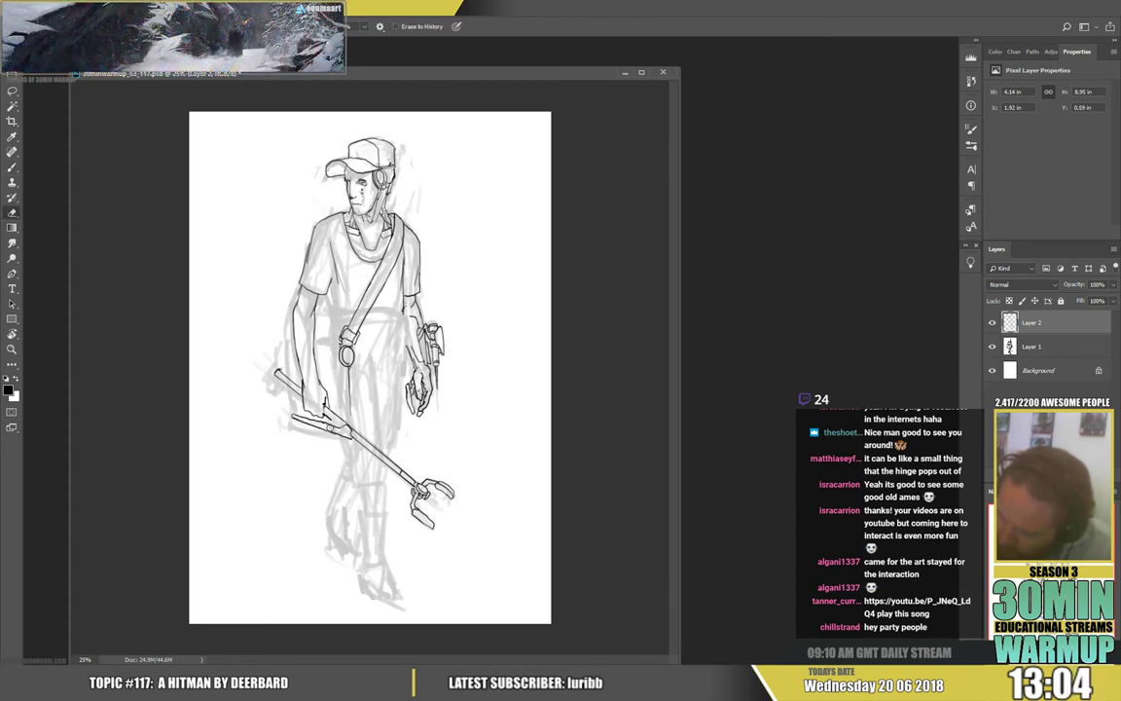
pyautogui.press('b')
pyautogui.press('e')
pyautogui.press('b')
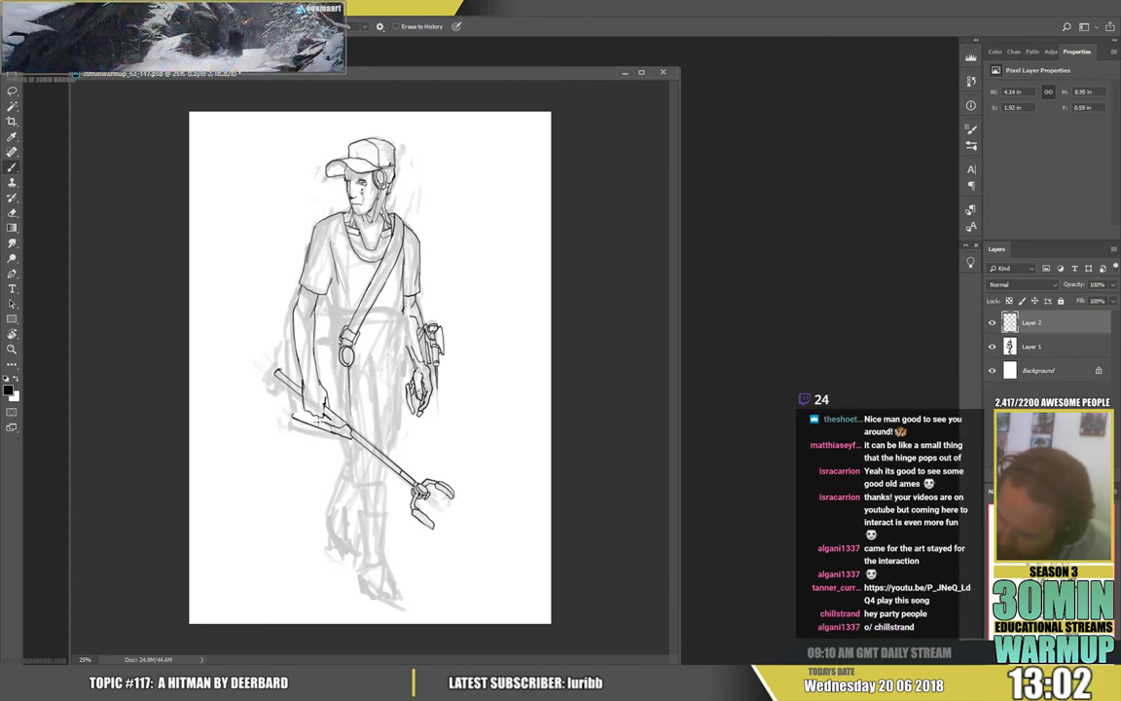
# Draw a shoulder bag with rounded corners hanging from the strap's ring behind the right forearm and the litter picker
pyautogui.press('b')
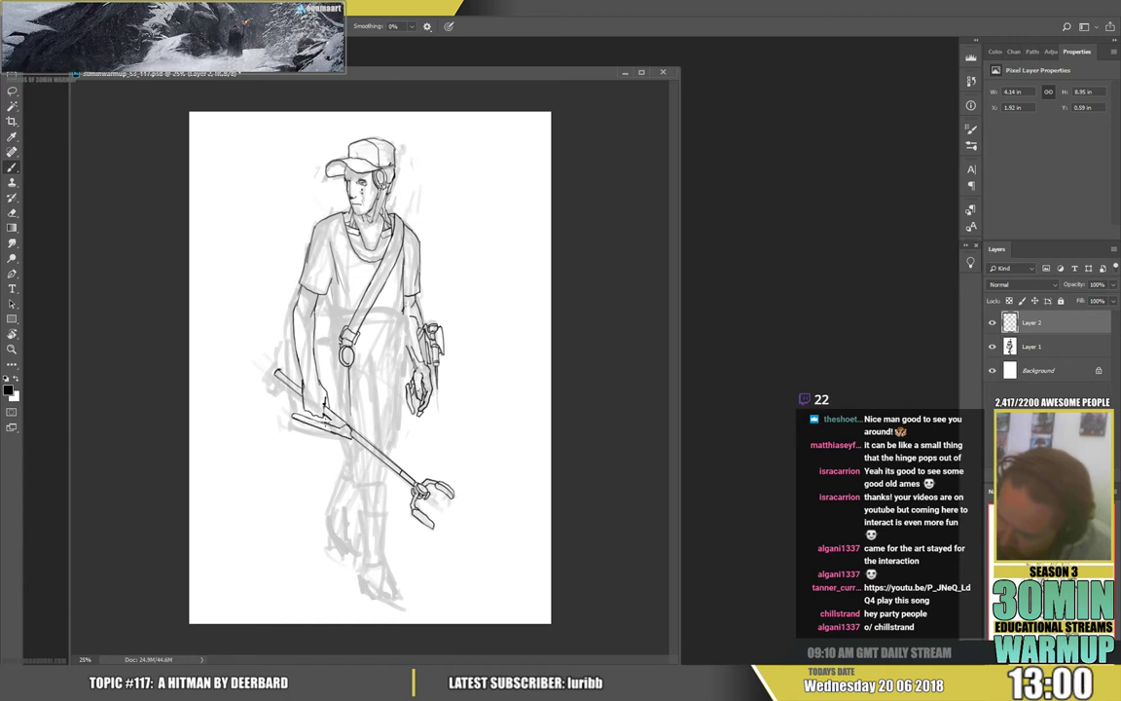
pyautogui.press('e')
pyautogui.press('b')
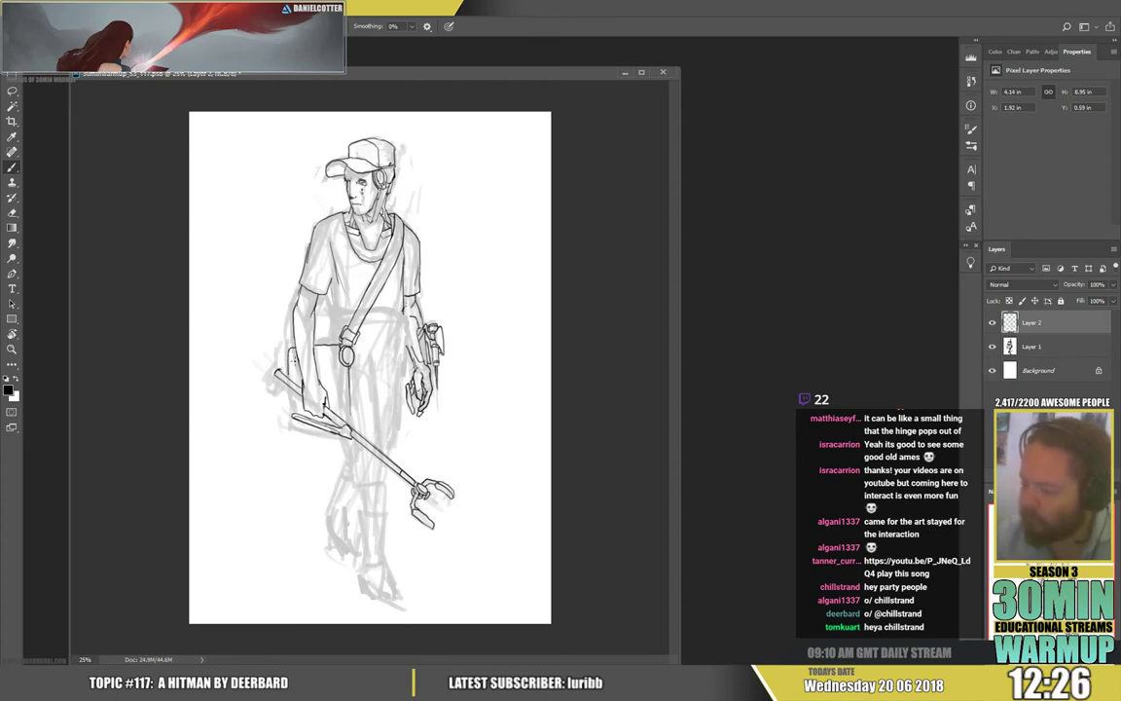
pyautogui.moveTo(289, 386); pyautogui.dragTo(290, 409)
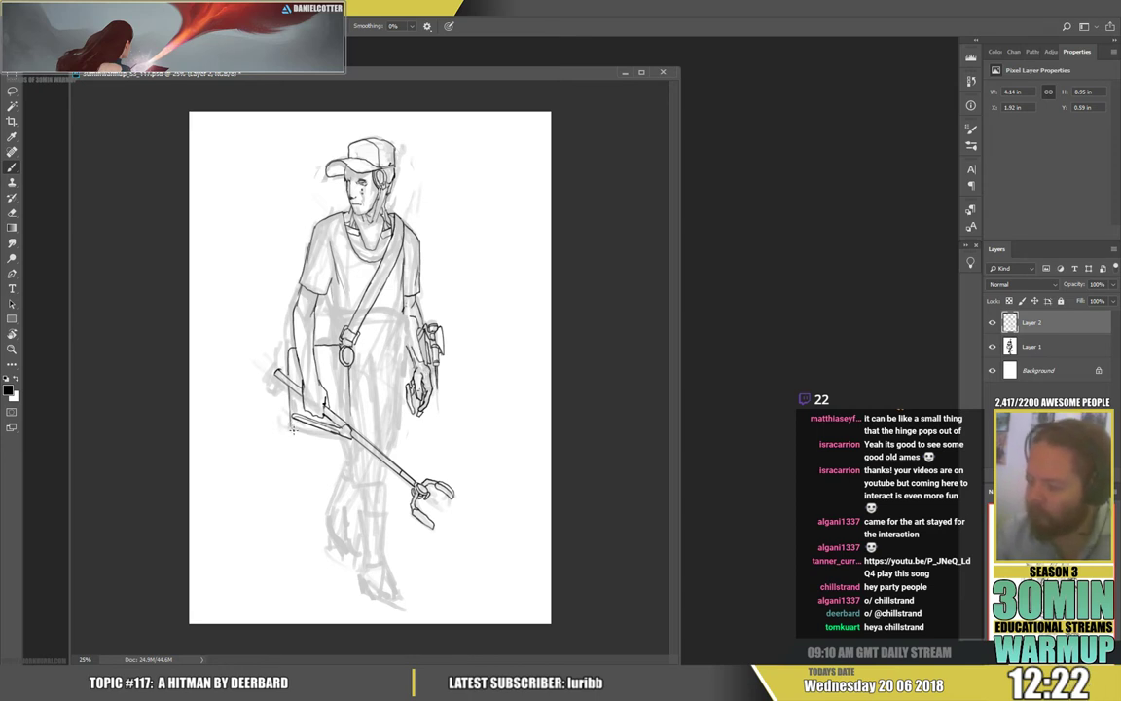
pyautogui.moveTo(293, 429); pyautogui.dragTo(326, 434)
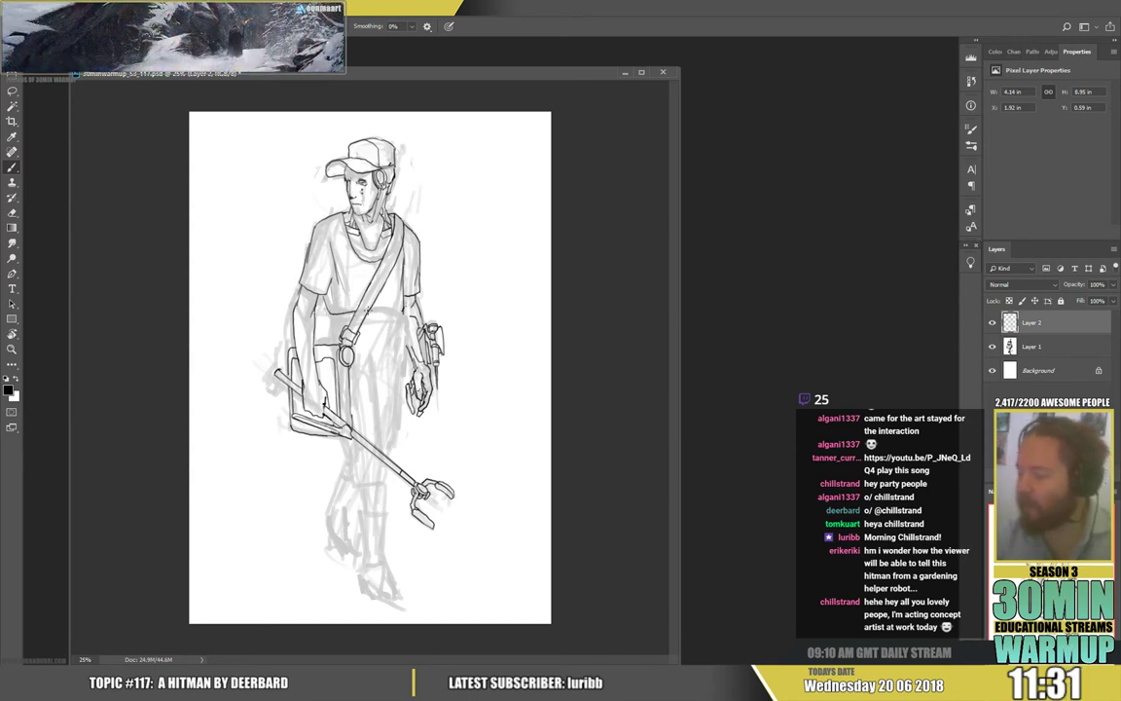
# Draw the shirt's hem across the waist and outline the trouser legs down to below the knees
pyautogui.moveTo(372, 313); pyautogui.dragTo(400, 312)
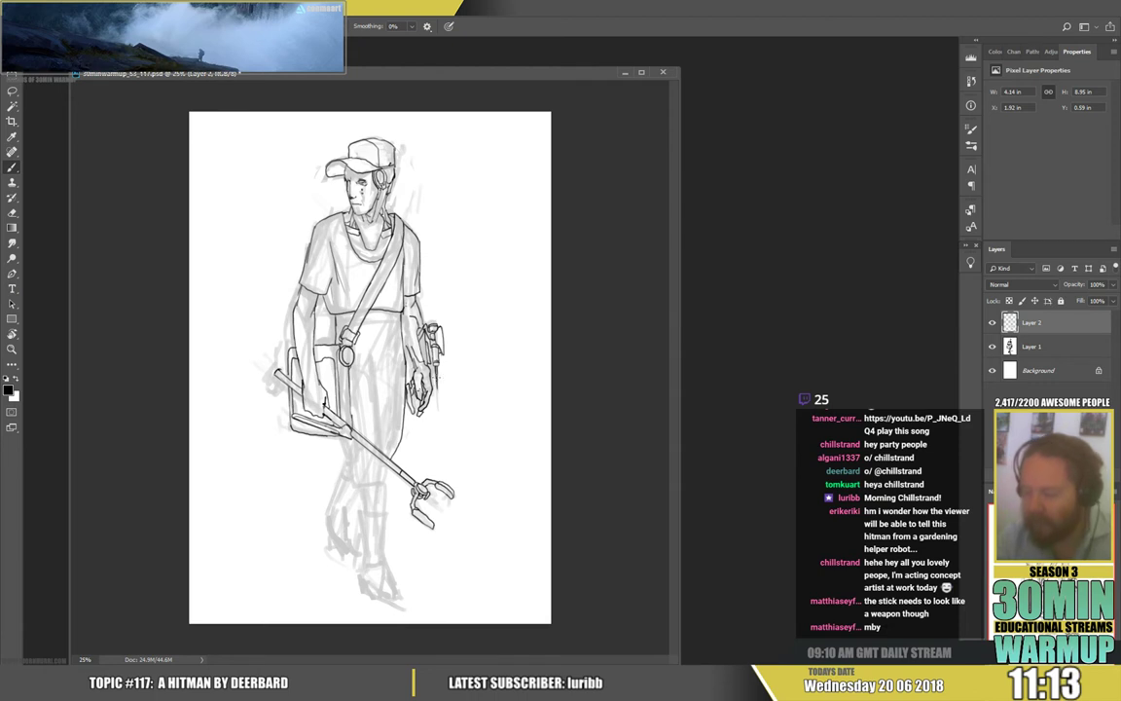
pyautogui.moveTo(381, 361)
pyautogui.mouseDown()
pyautogui.moveTo(383, 387)
pyautogui.moveTo(348, 412)
pyautogui.mouseUp()
pyautogui.moveTo(384, 459); pyautogui.dragTo(384, 482)
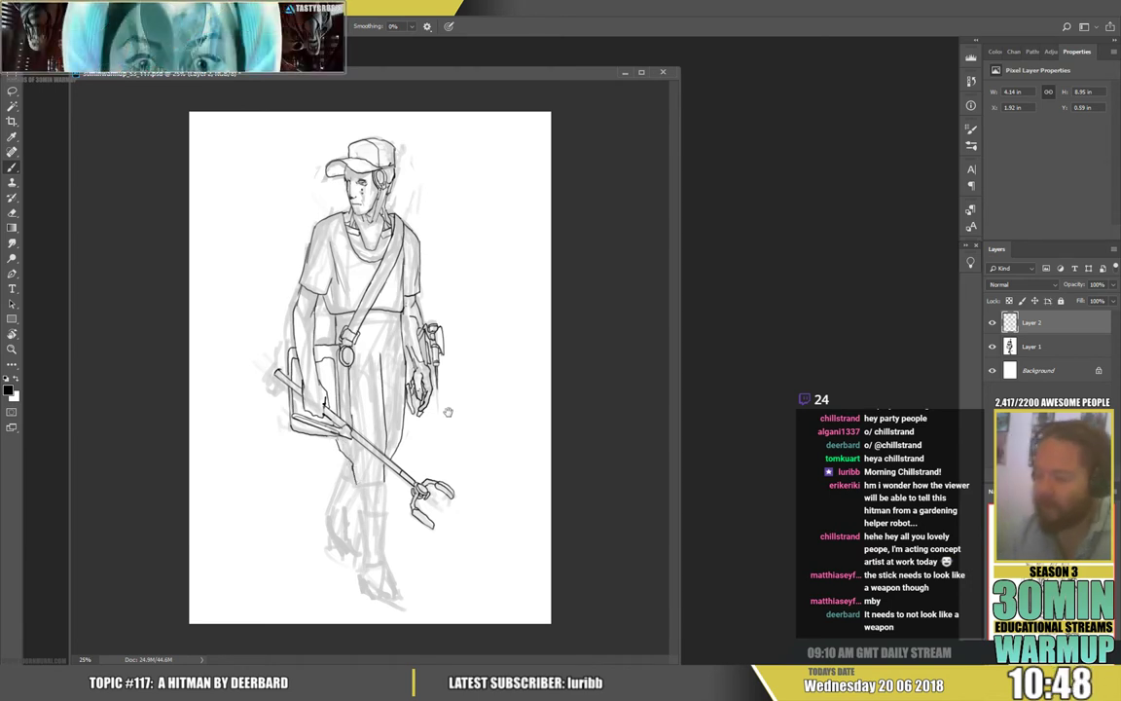
# Draw the front trouser cuff and both lower legs with boot shafts, cleaning up the rear leg behind the litter picker
pyautogui.moveTo(356, 485); pyautogui.dragTo(380, 485)
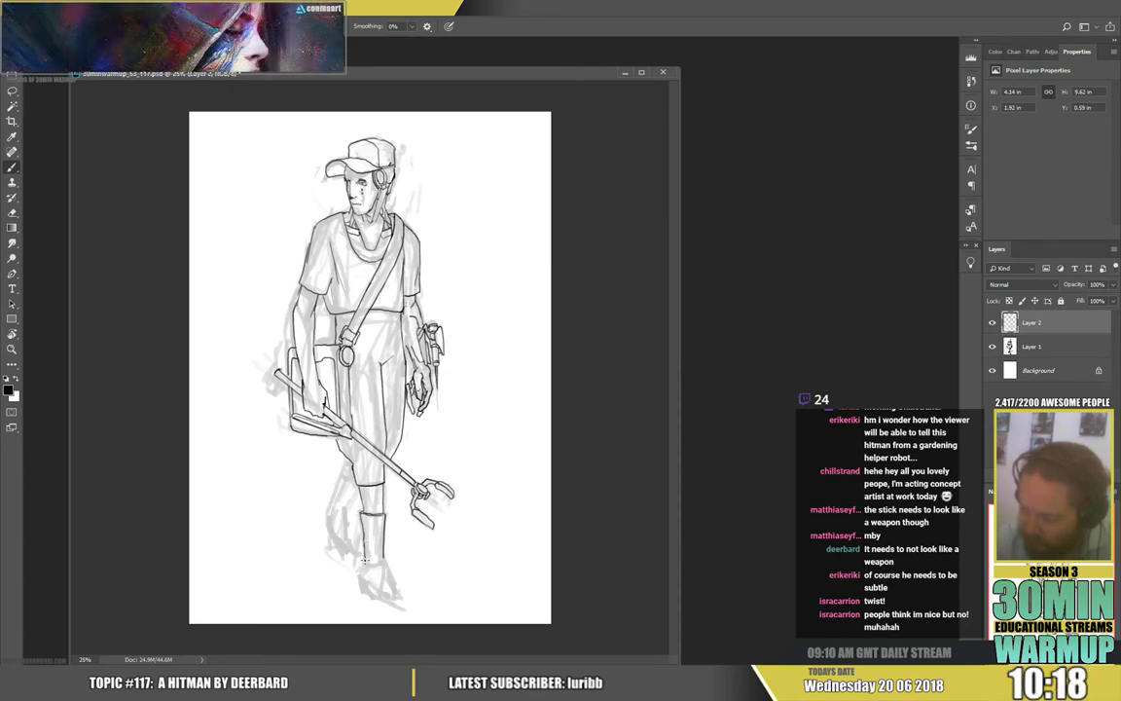
pyautogui.moveTo(365, 561); pyautogui.dragTo(366, 562)
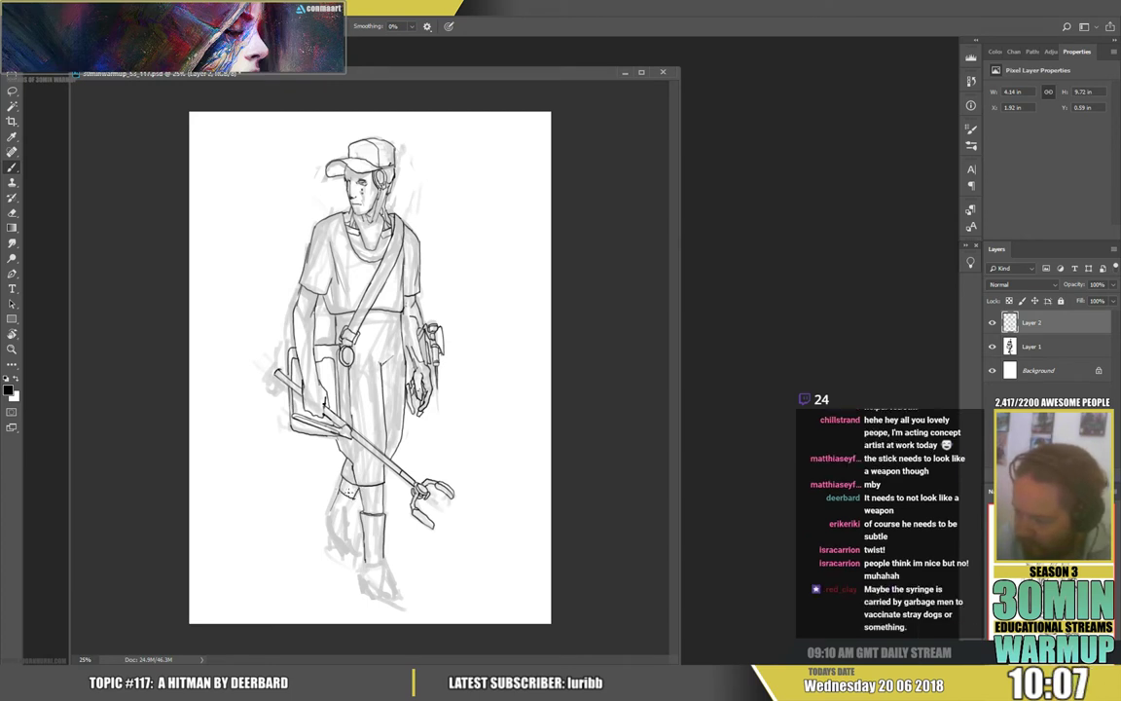
pyautogui.press('e')
pyautogui.press('b')
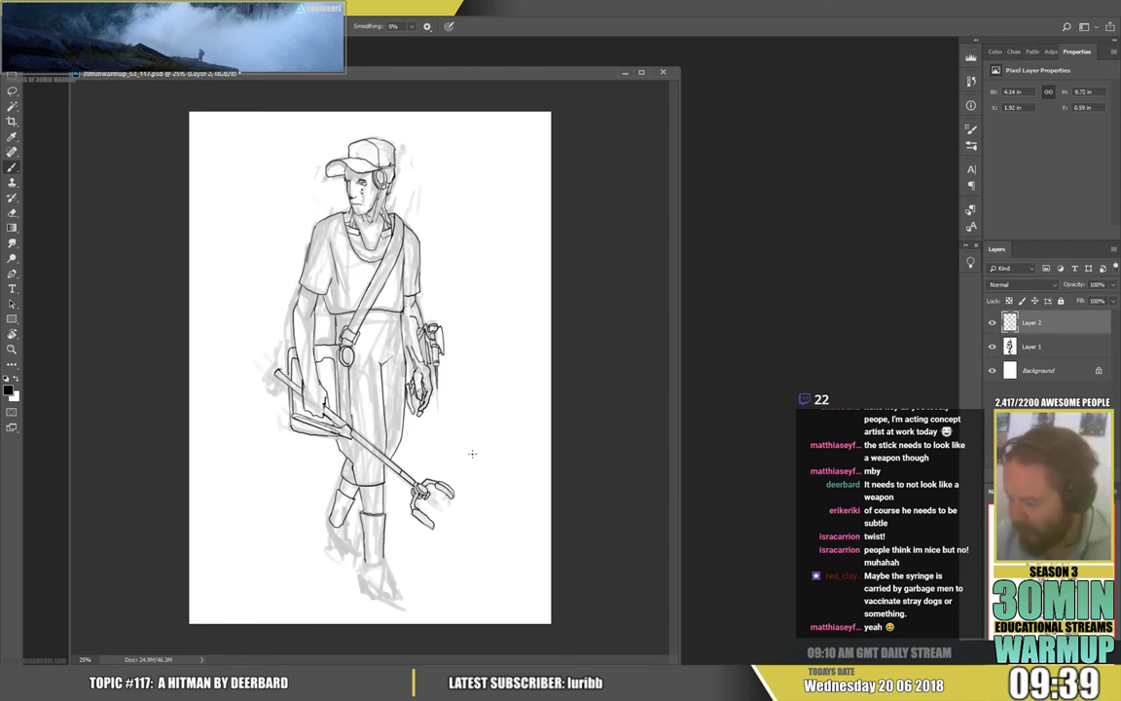
# Flip the whole canvas horizontally to check the figure mirrored
pyautogui.click(78, 8)
pyautogui.moveTo(97, 117)
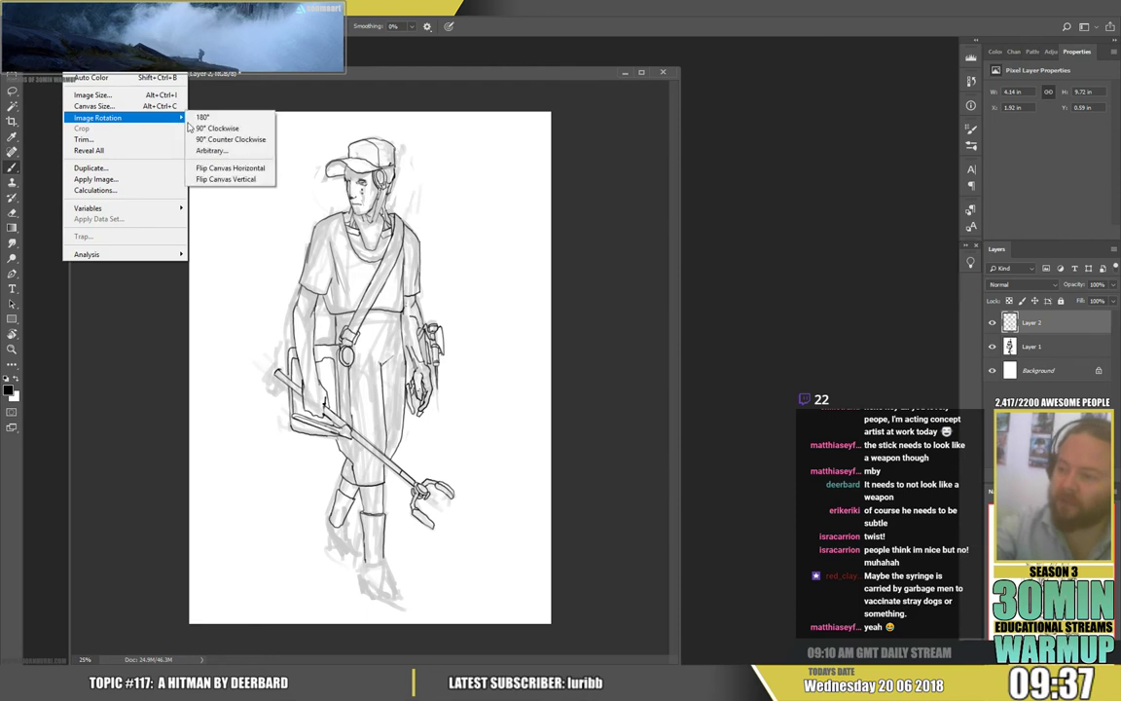
pyautogui.click(231, 168)
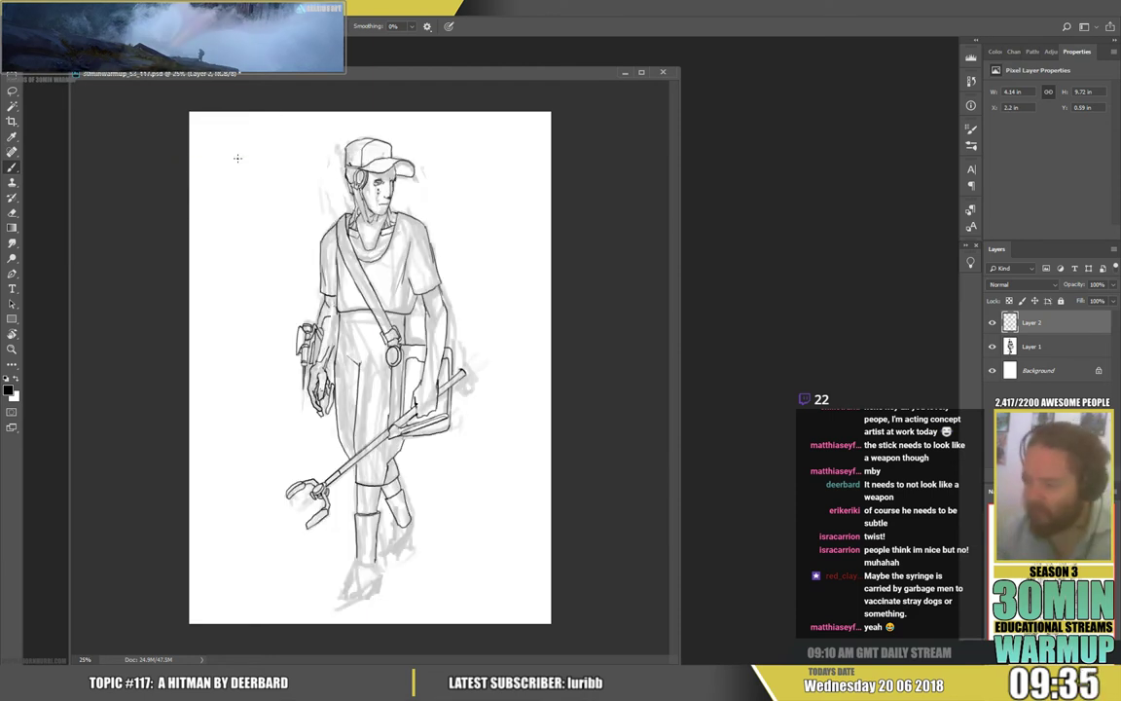
# Erase and redraw the shirt's side, sleeve edges and the shoulder contour above the picker arm
pyautogui.press('e')
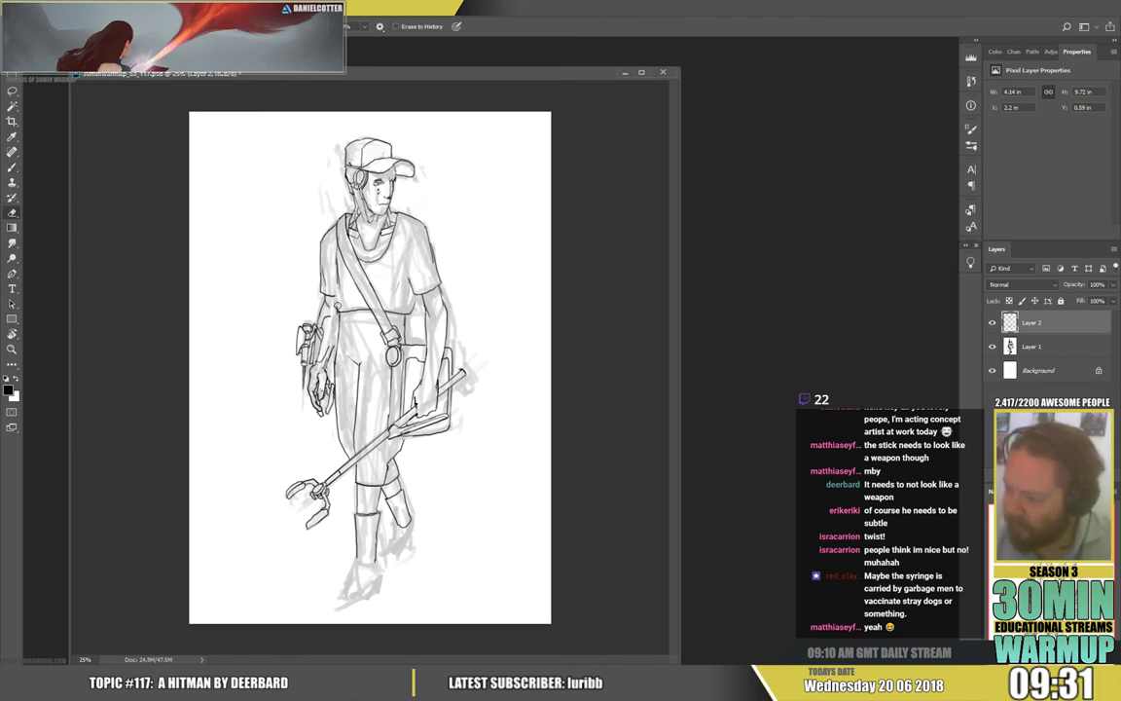
pyautogui.press('b')
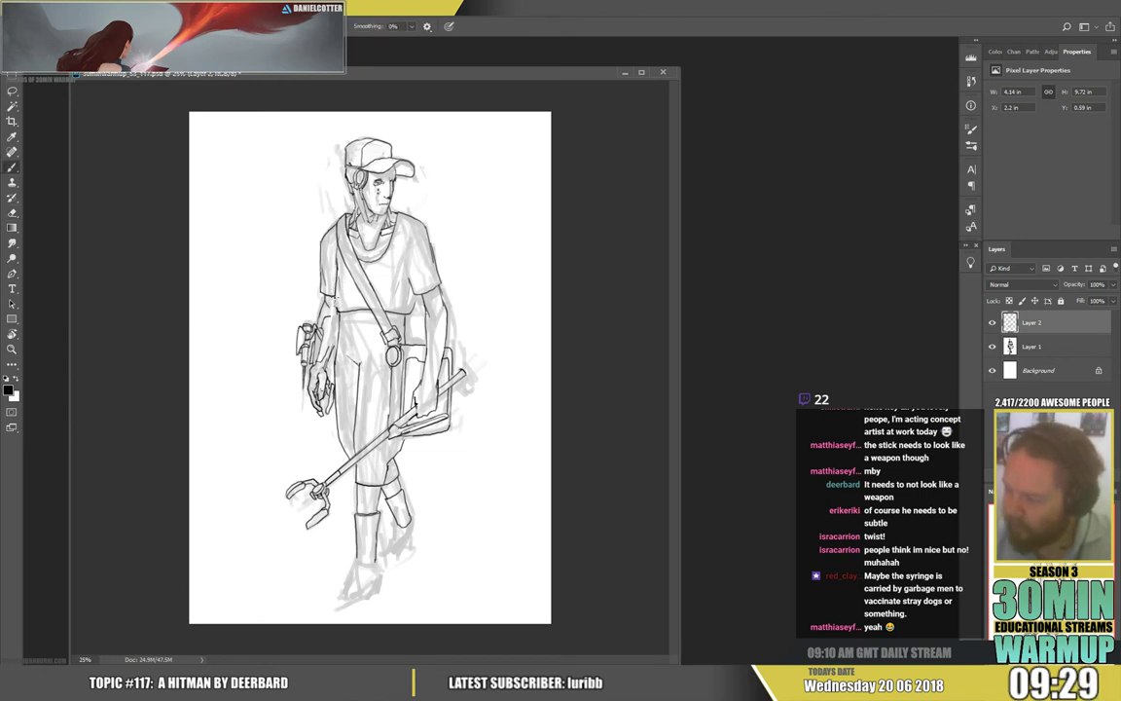
pyautogui.press('e')
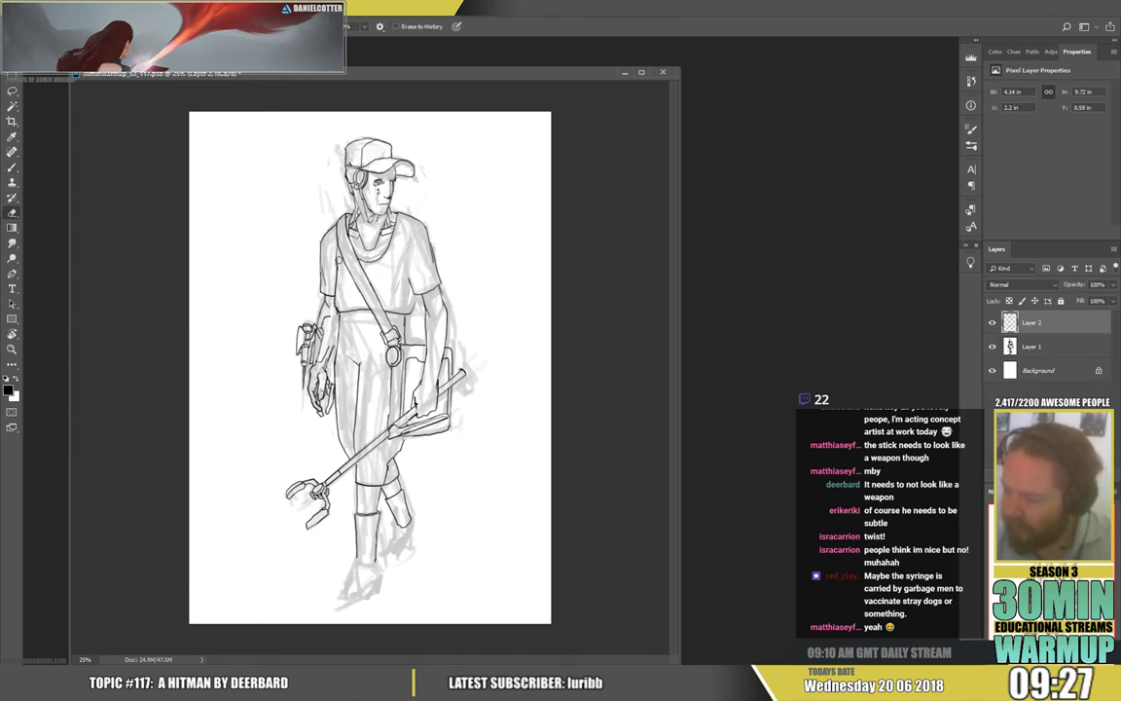
pyautogui.press('b')
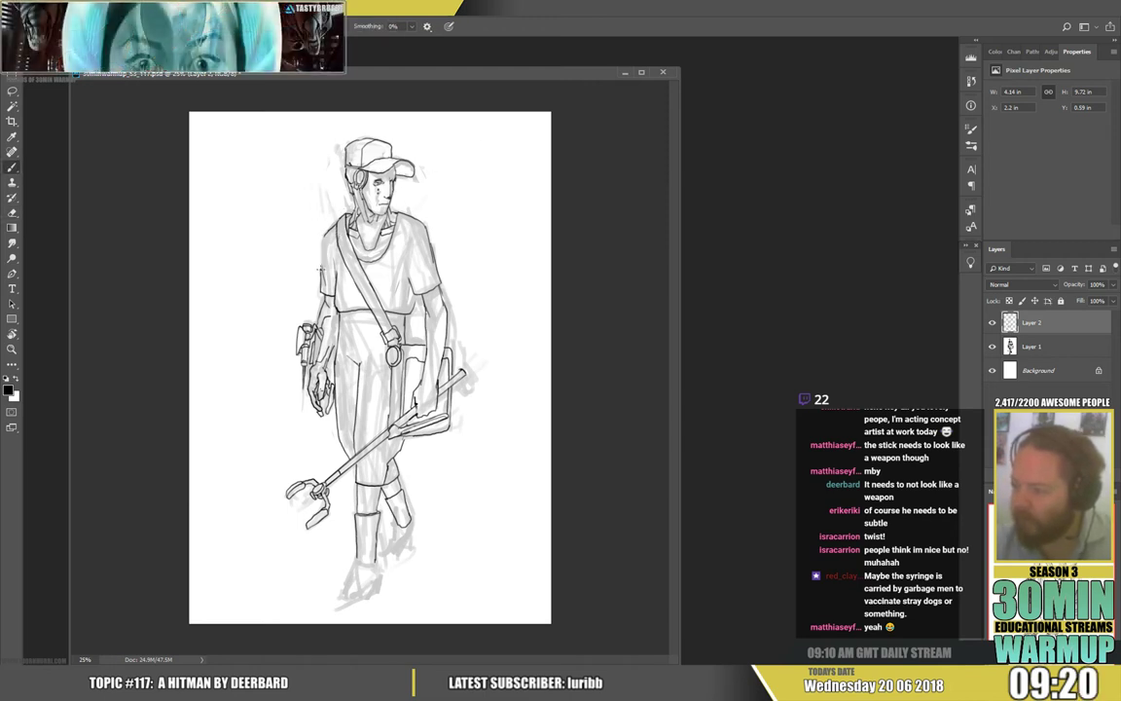
pyautogui.press('e')
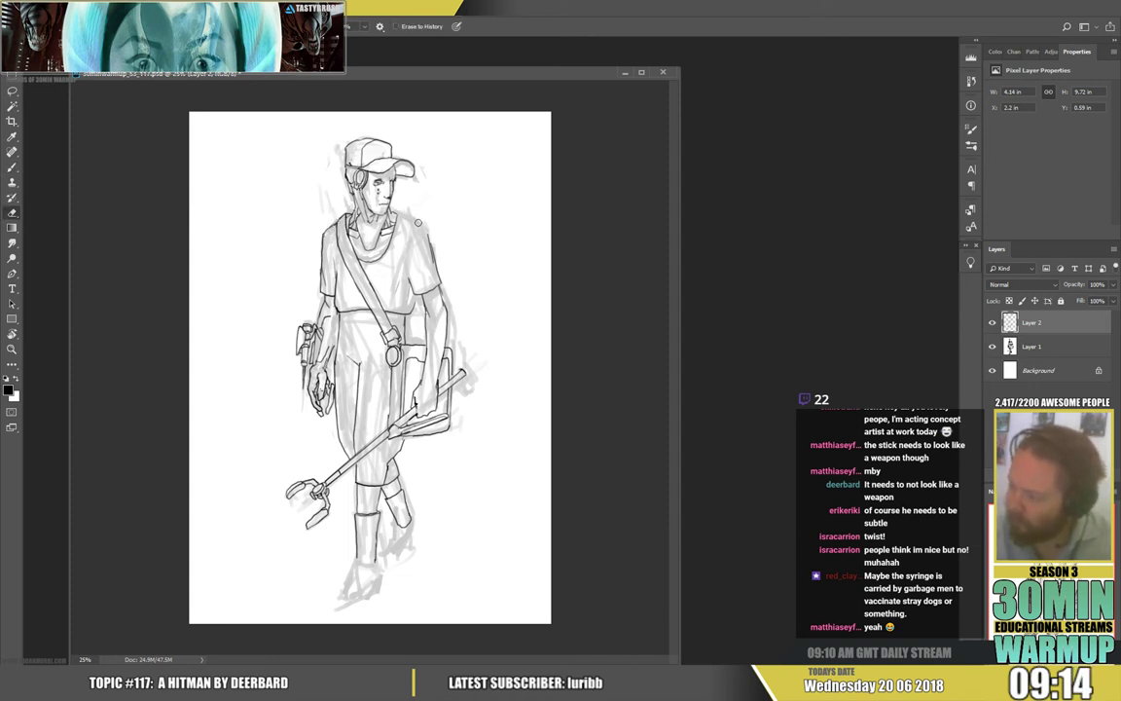
pyautogui.press('b')
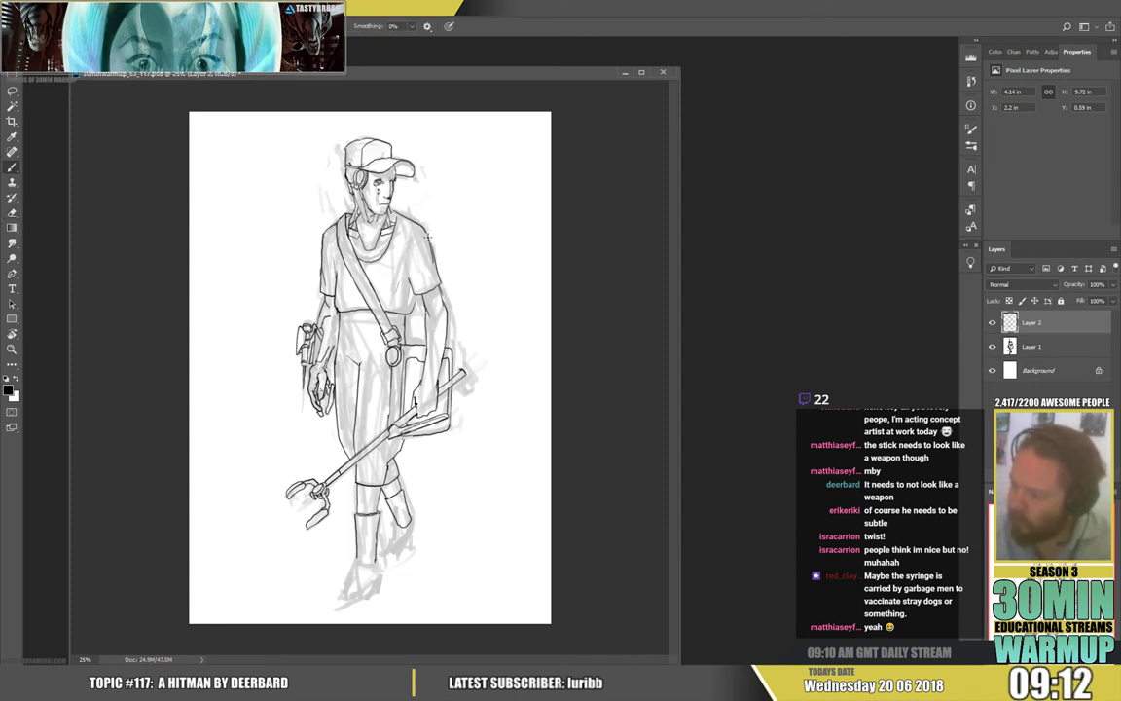
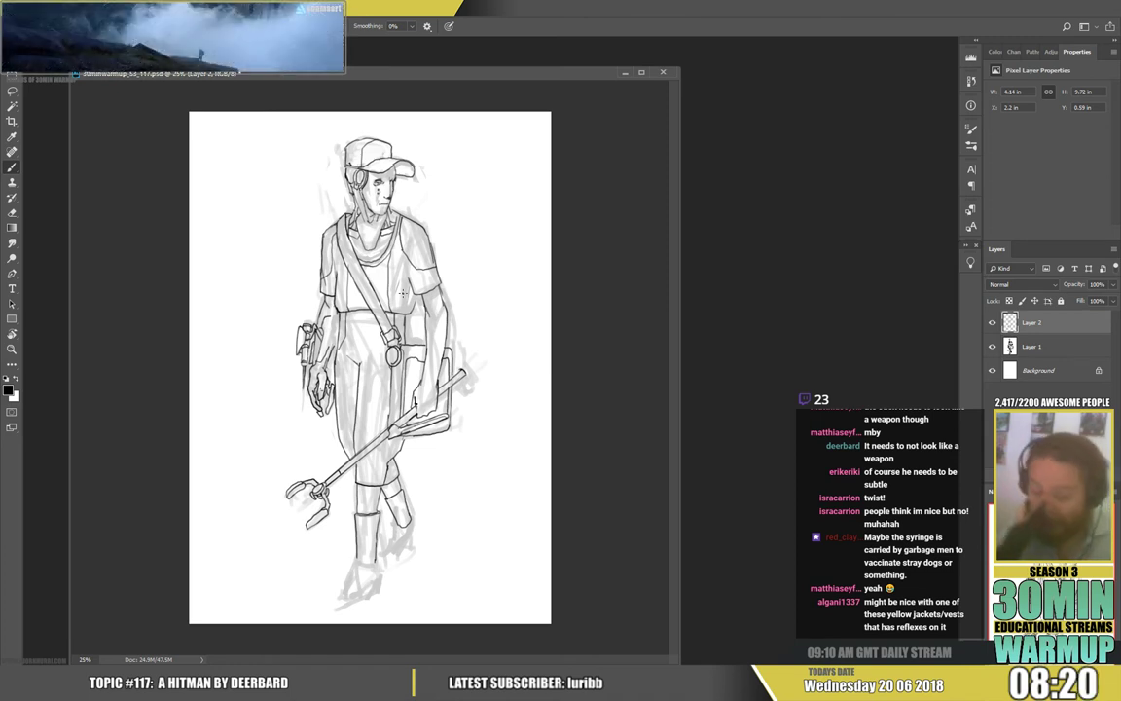
# Draw an open vest over the shirt on a new layer, with front edges, a lower hem and horizontal bands on both sides
pyautogui.hotkey('ctrl', 'shift', 'alt', 'n')
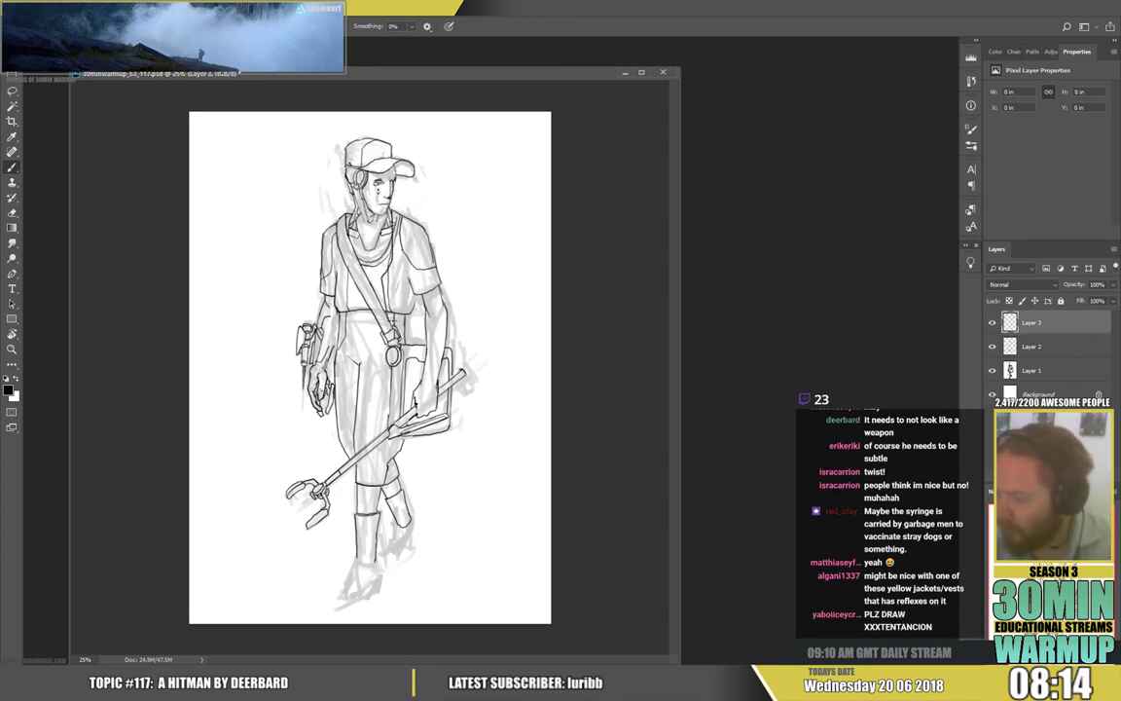
pyautogui.moveTo(396, 321)
pyautogui.mouseDown()
pyautogui.moveTo(420, 313)
pyautogui.moveTo(420, 298)
pyautogui.mouseUp()
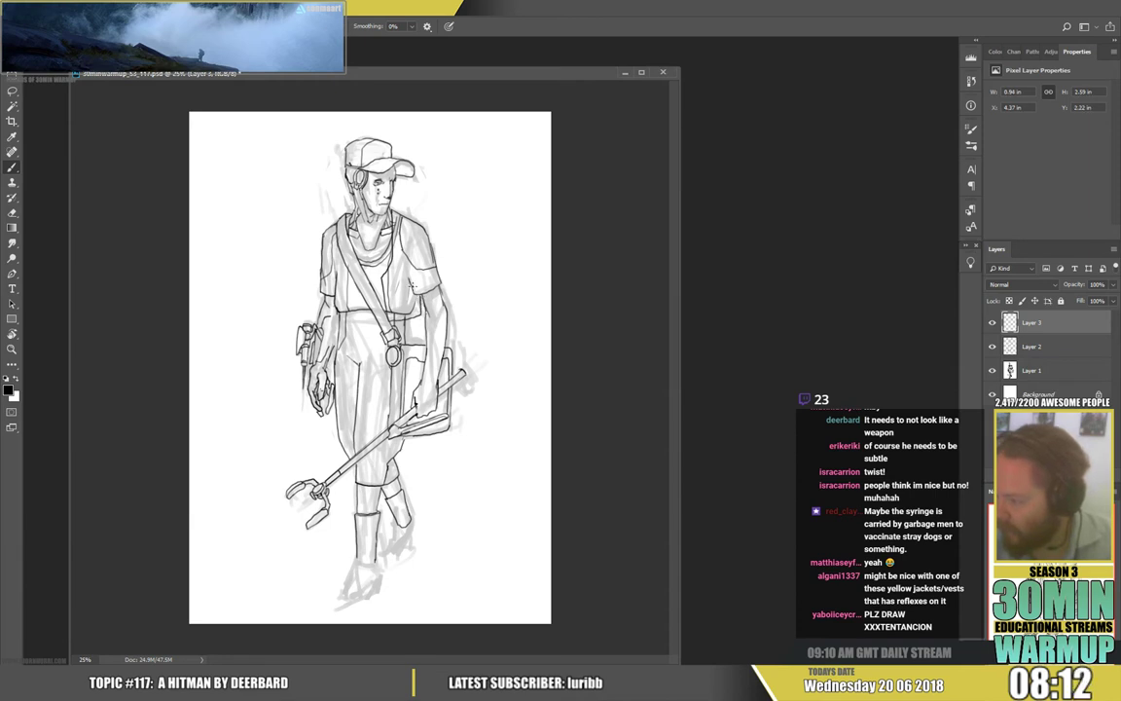
pyautogui.moveTo(376, 261); pyautogui.dragTo(367, 229)
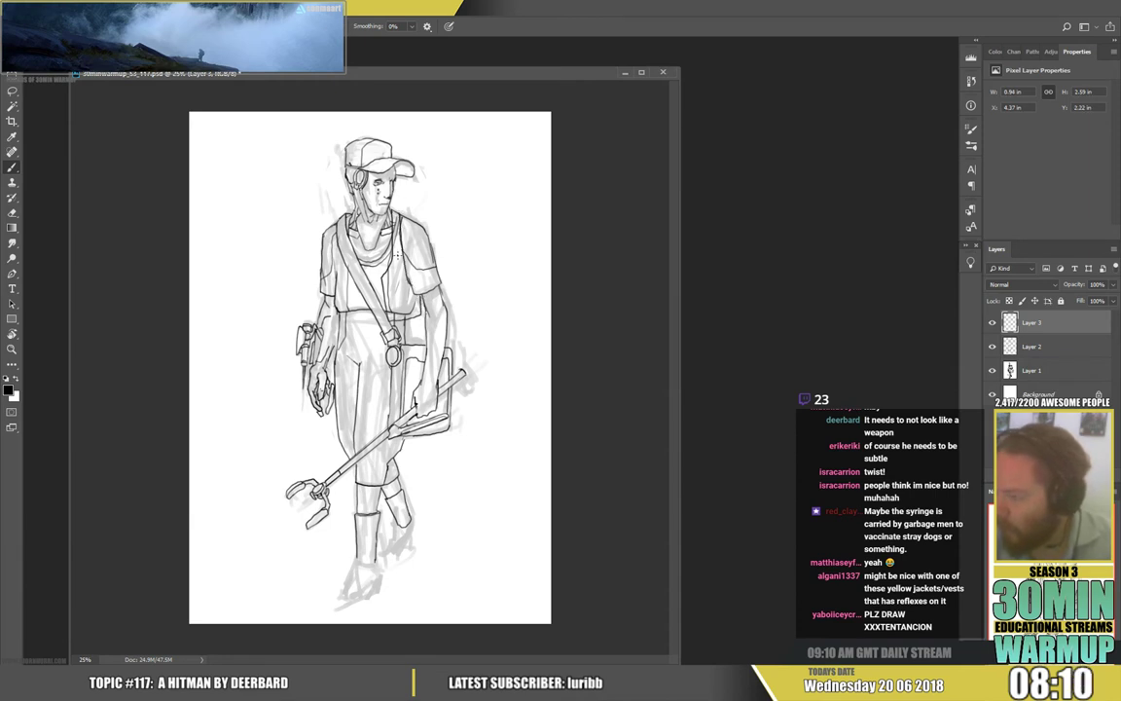
pyautogui.moveTo(386, 277); pyautogui.dragTo(388, 298)
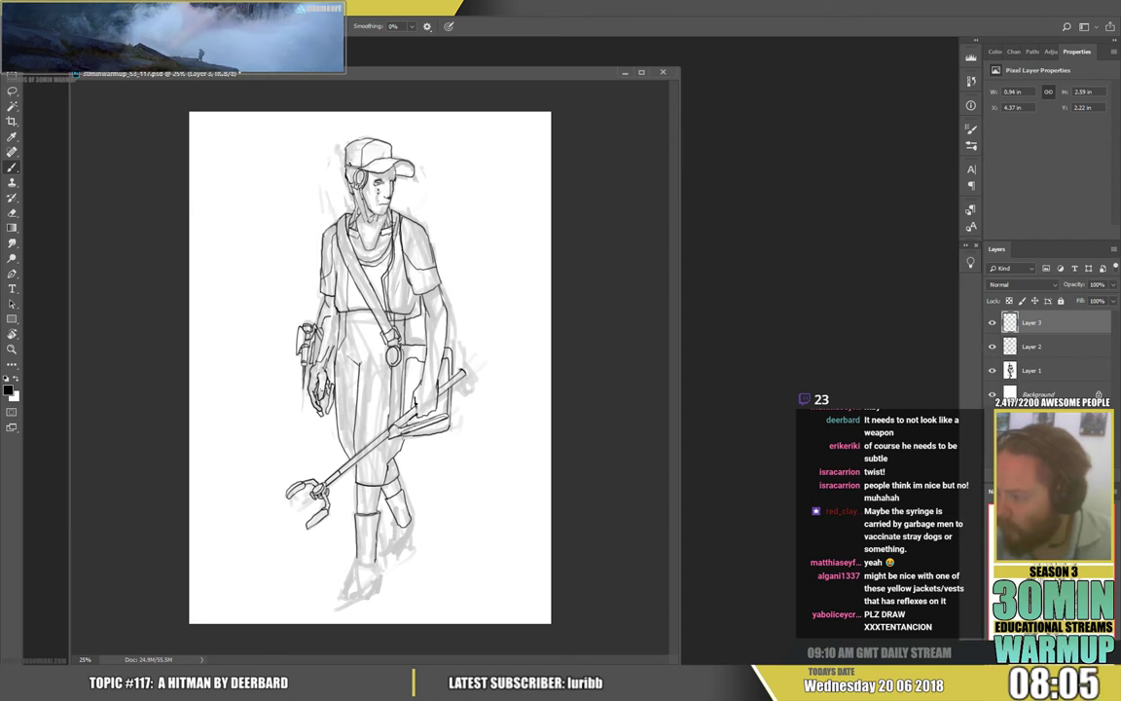
pyautogui.moveTo(400, 246); pyautogui.dragTo(405, 266)
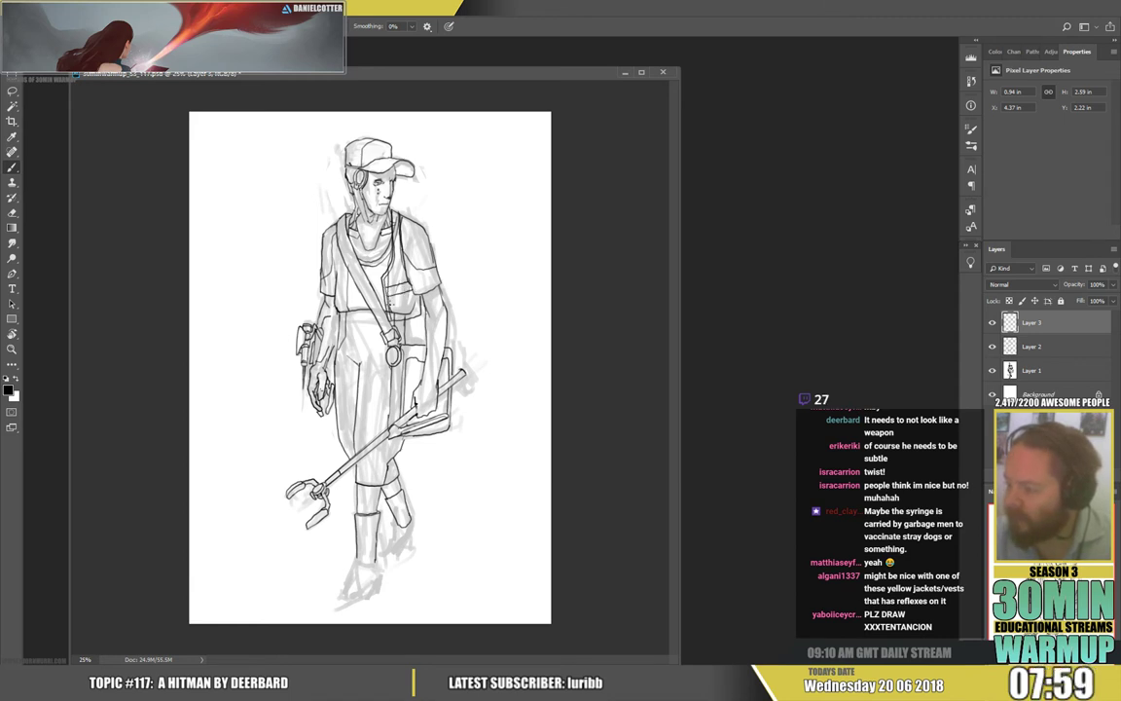
pyautogui.moveTo(359, 286); pyautogui.dragTo(378, 276)
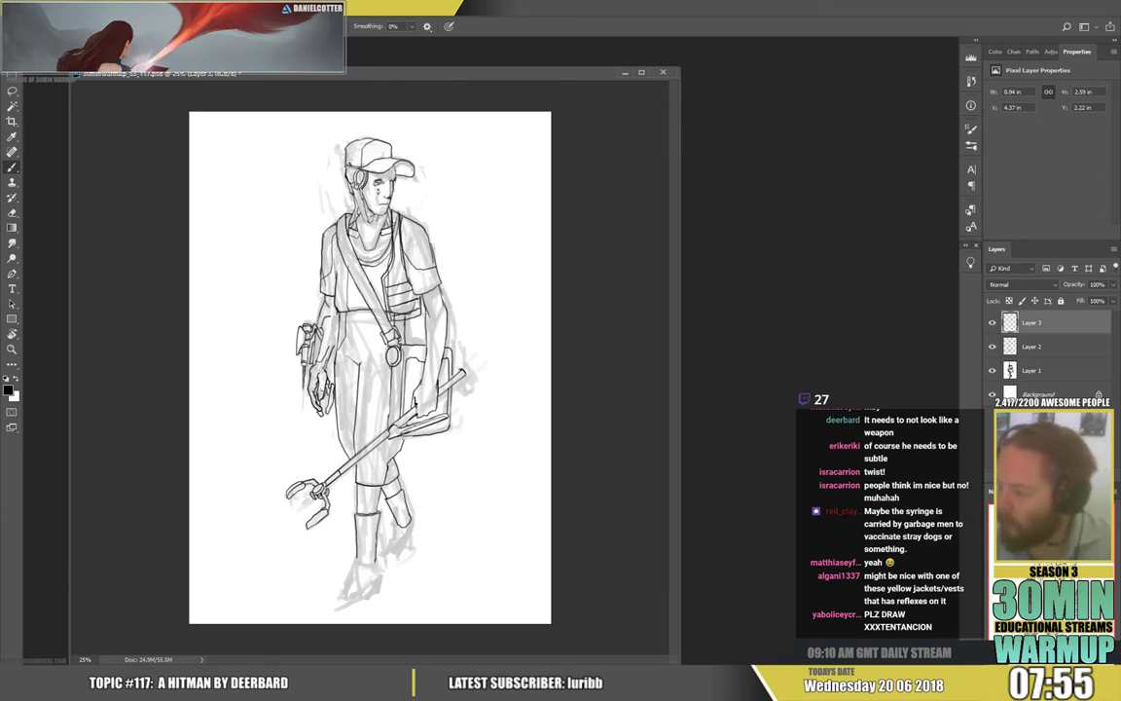
pyautogui.moveTo(348, 269); pyautogui.dragTo(349, 300)
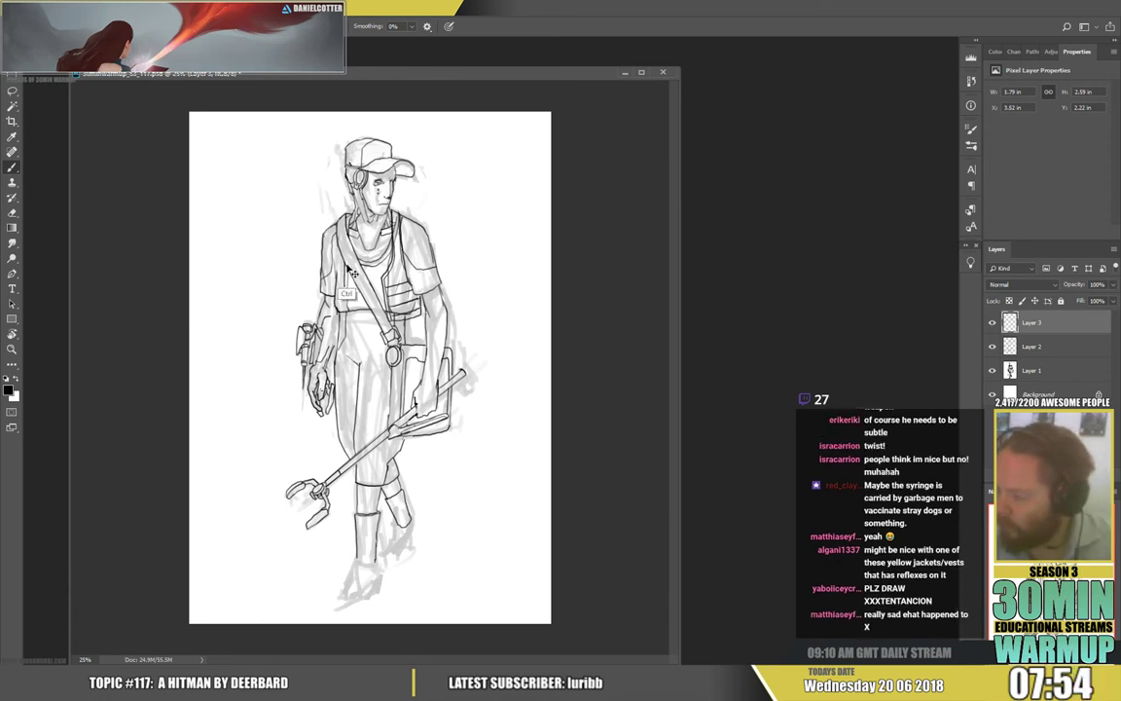
pyautogui.moveTo(315, 243)
pyautogui.mouseDown()
pyautogui.moveTo(315, 295)
pyautogui.moveTo(298, 244)
pyautogui.moveTo(310, 295)
pyautogui.moveTo(340, 301)
pyautogui.mouseUp()
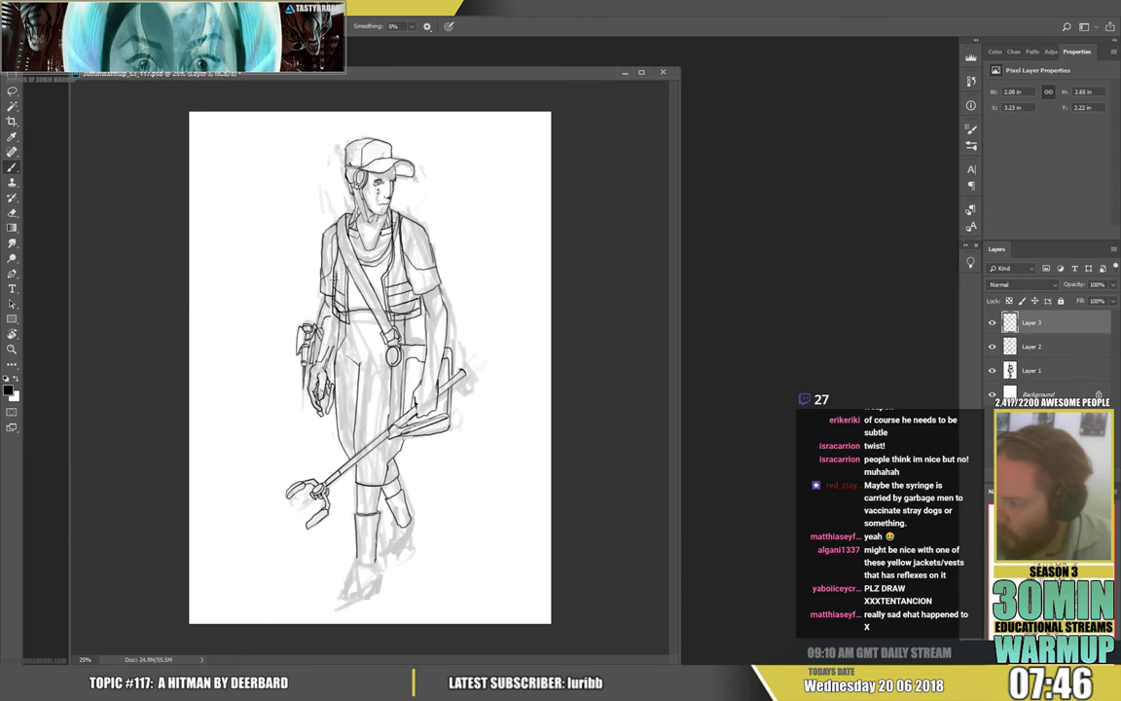
# Erase the shirt lines overlapping the vest on Layer 2, and merge Layer 3 down into it
pyautogui.click(1027, 347)
pyautogui.press('e')
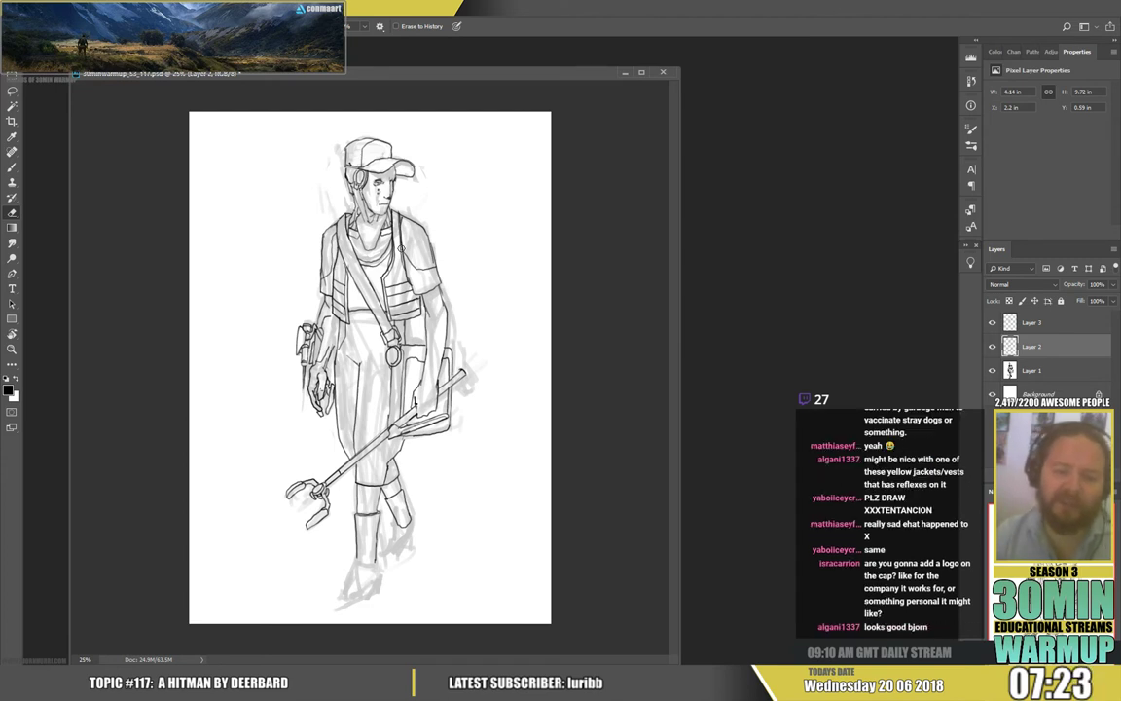
pyautogui.press('b')
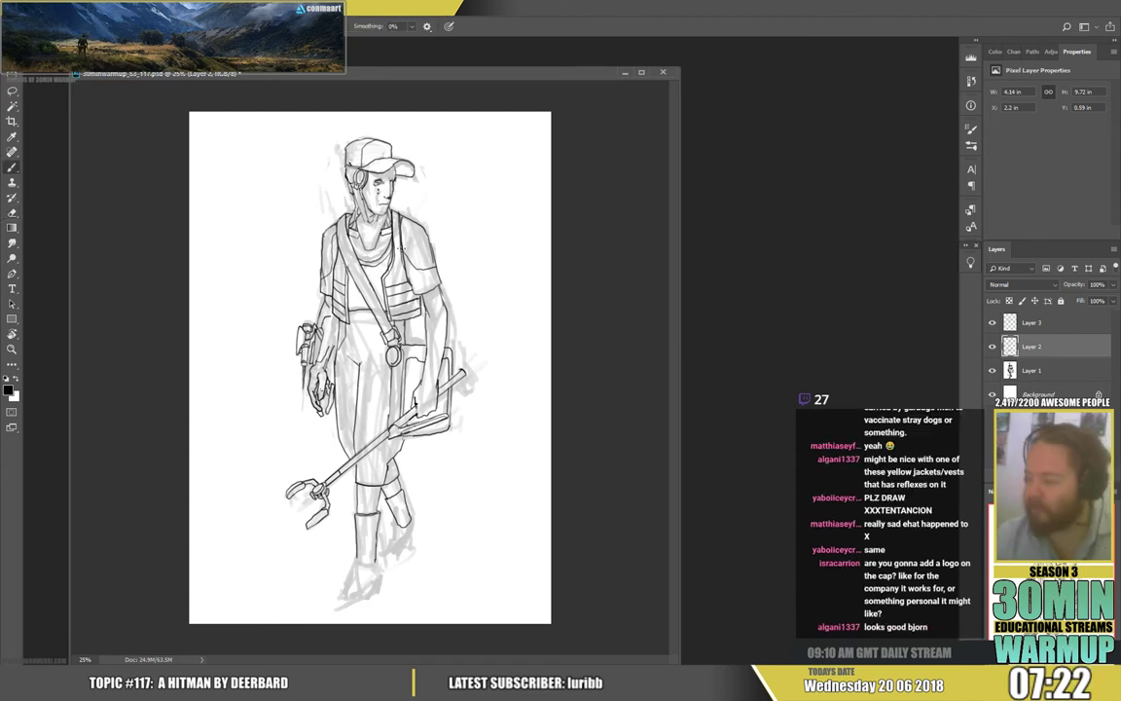
pyautogui.click(1038, 322)
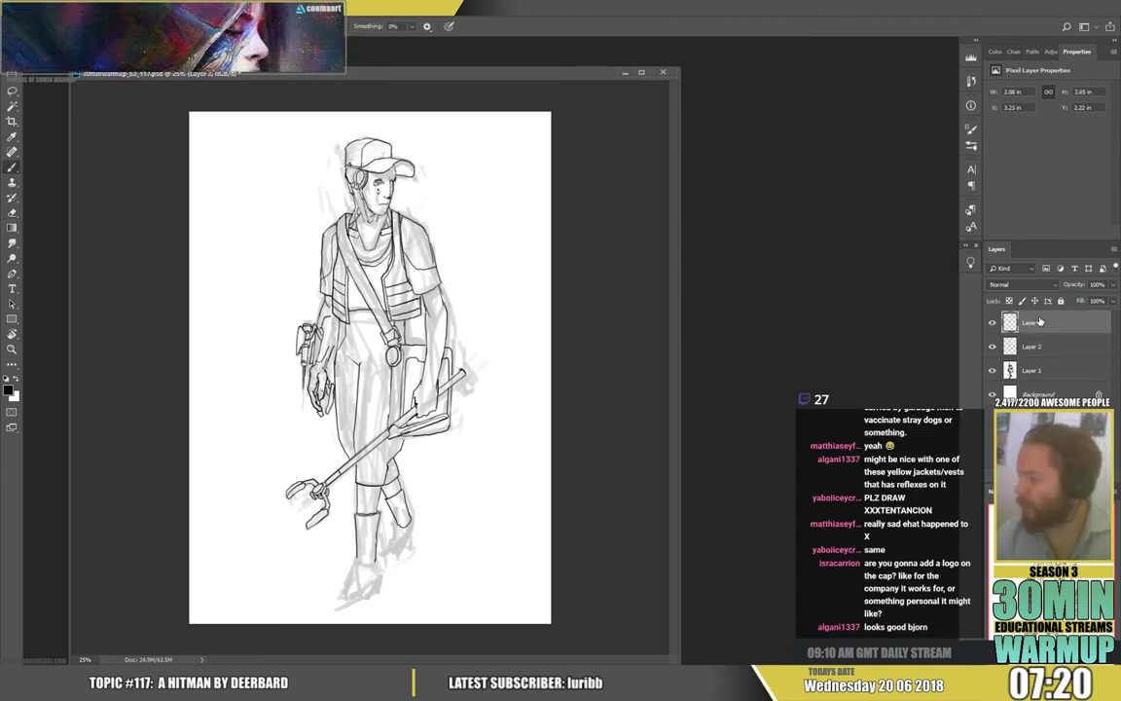
pyautogui.hotkey('ctrl', 'e')
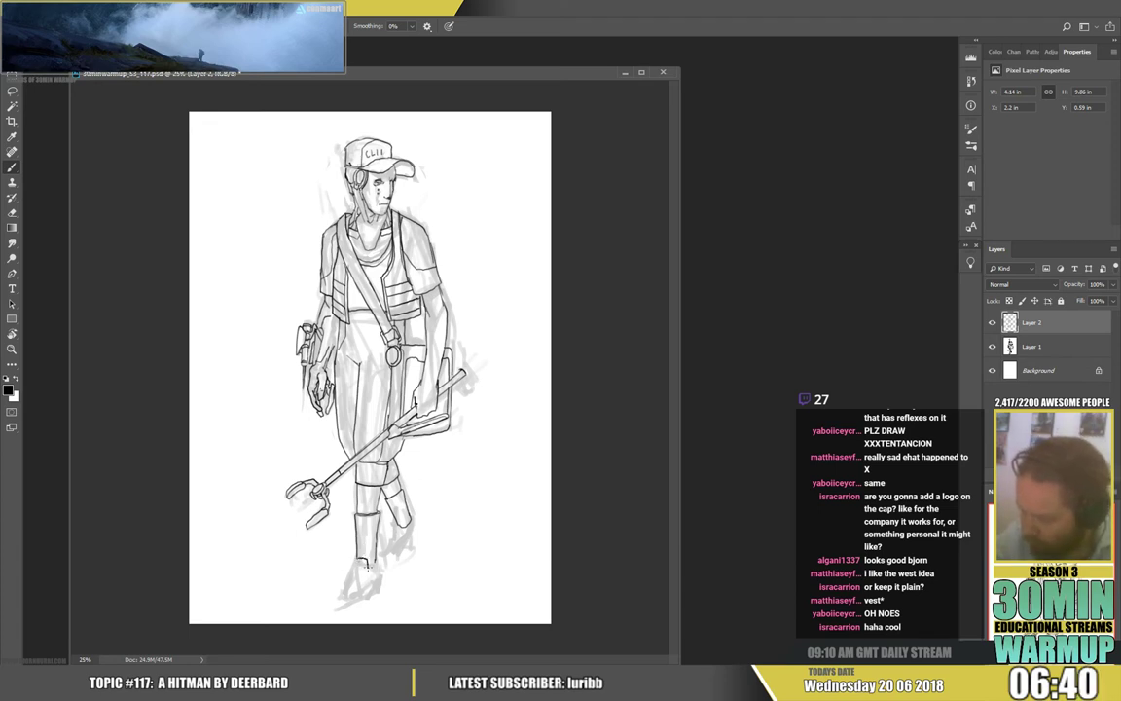
# Draw both shoes with soles and heels, touch up their lines and hide the rough sketch on Layer 1
pyautogui.moveTo(368, 565); pyautogui.dragTo(377, 560)
pyautogui.moveTo(337, 508); pyautogui.dragTo(340, 524)
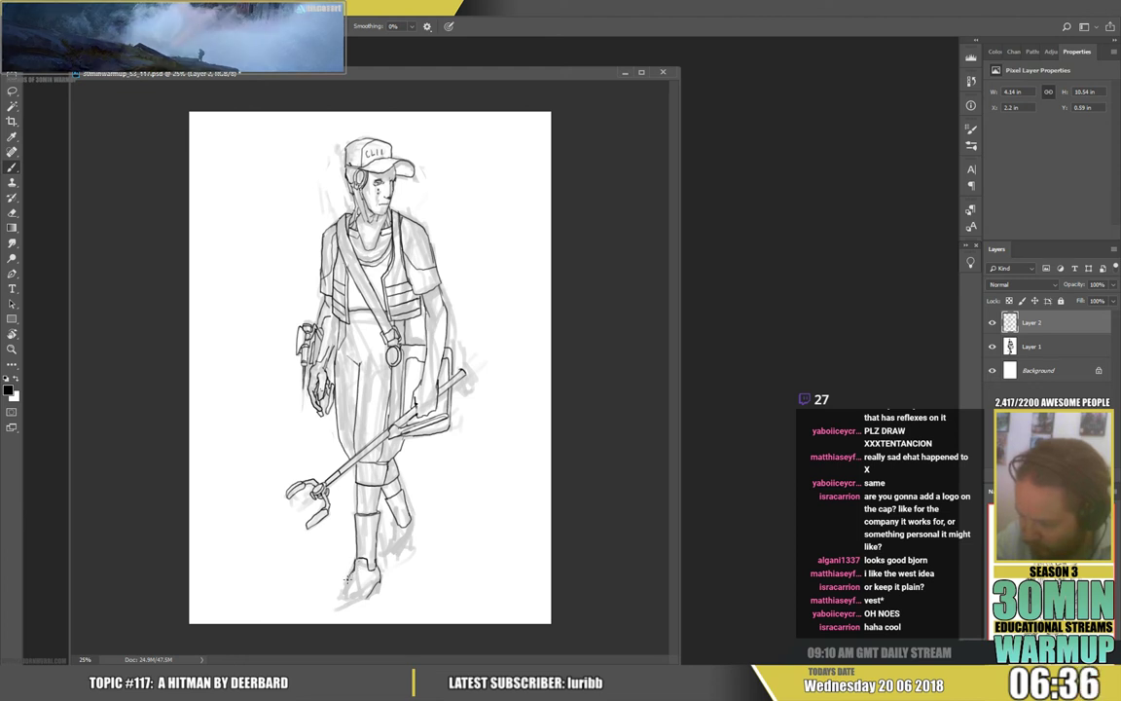
pyautogui.moveTo(338, 596)
pyautogui.mouseDown()
pyautogui.moveTo(384, 567)
pyautogui.moveTo(360, 597)
pyautogui.mouseUp()
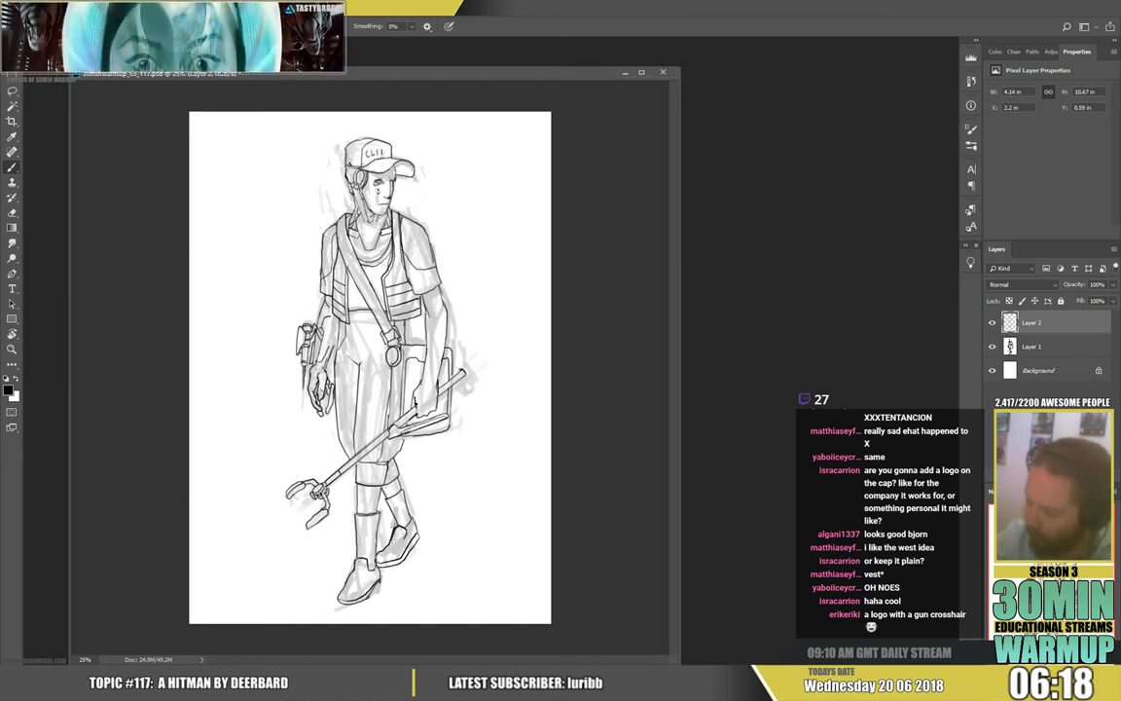
pyautogui.press('e')
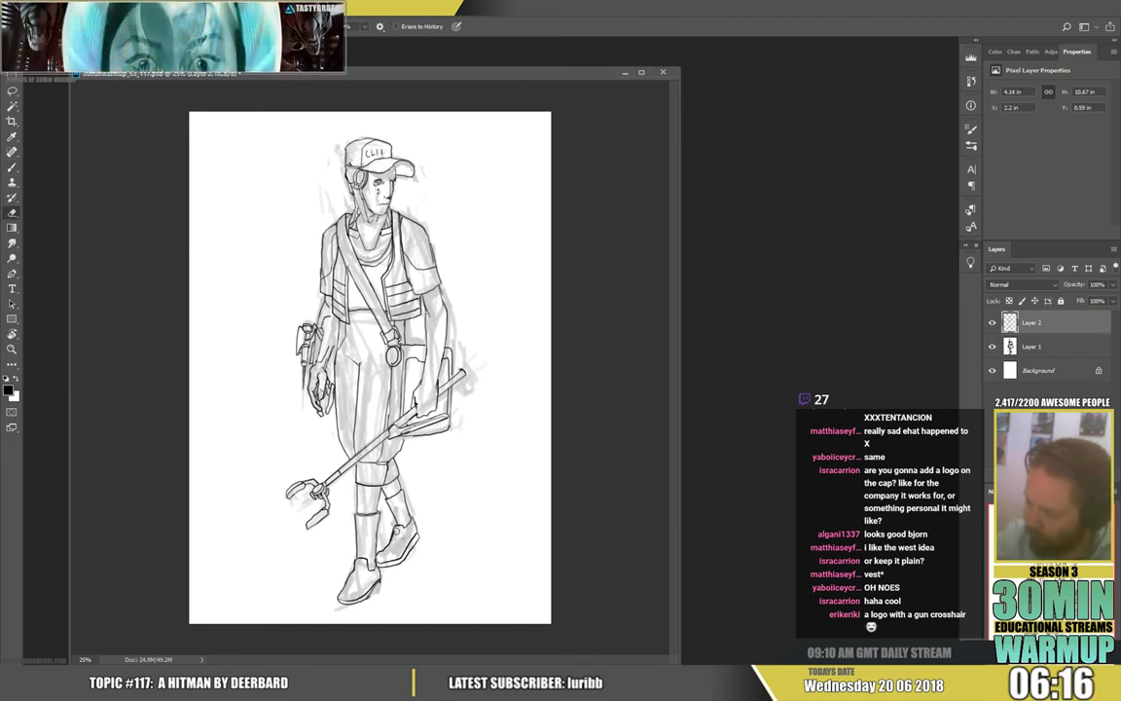
pyautogui.press('b')
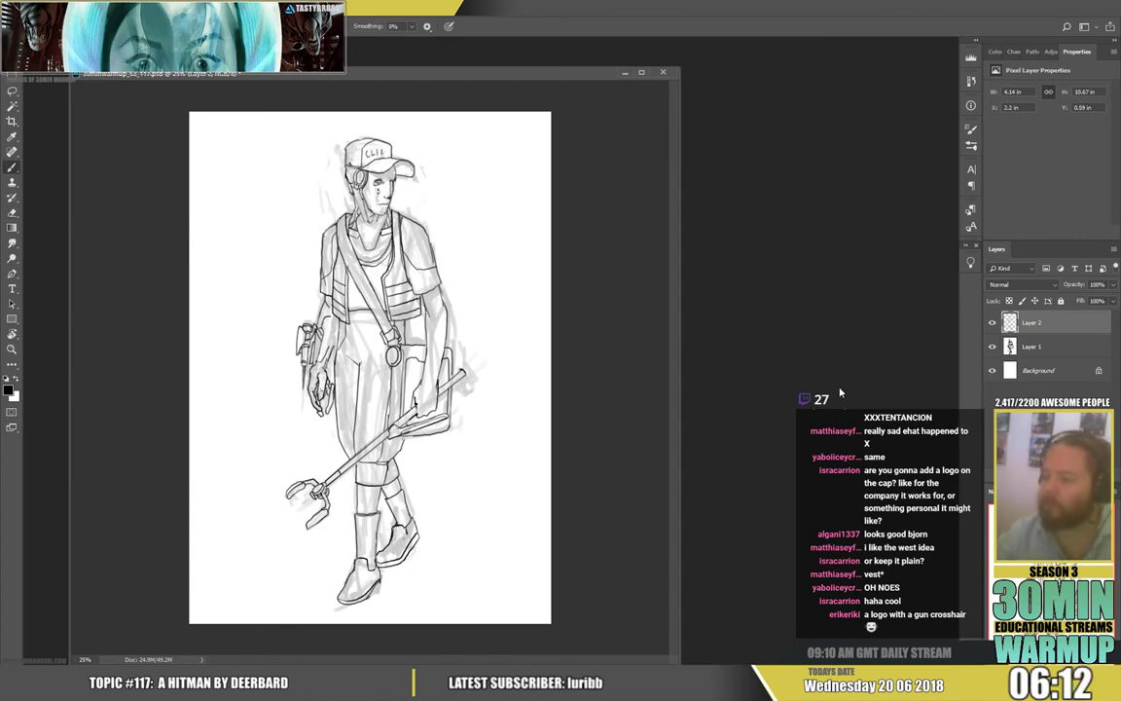
pyautogui.click(993, 346)
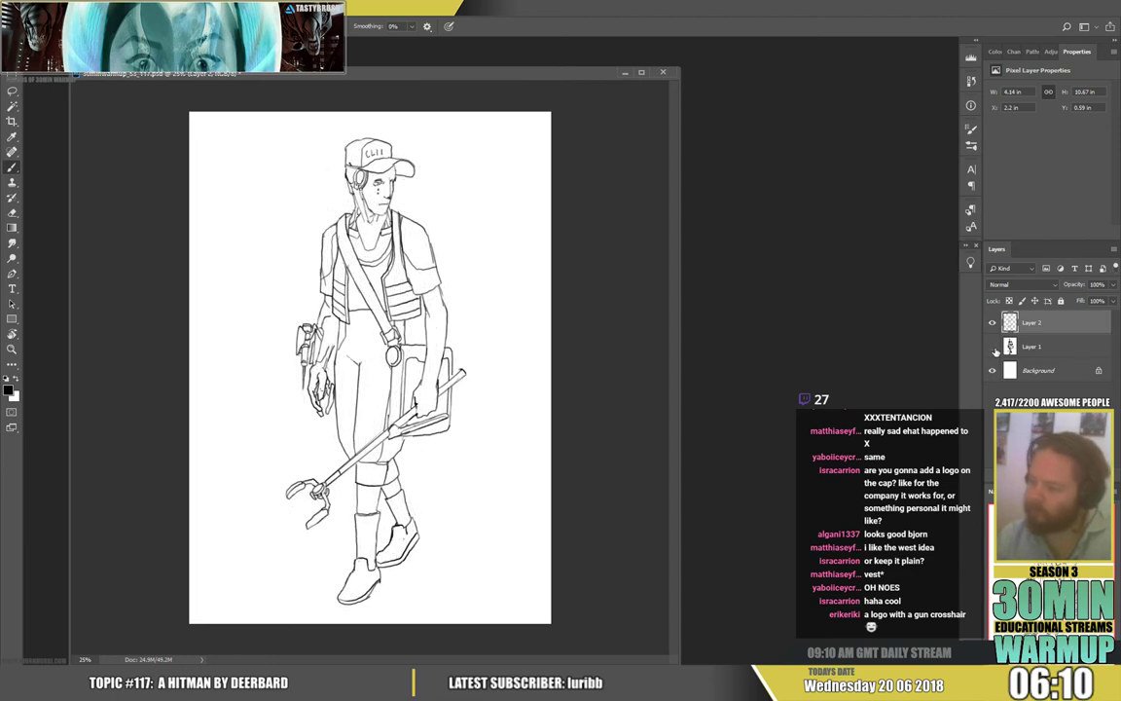
# Erase and redraw the curved neckline of the shirt inside the open vest on Layer 2
pyautogui.click(993, 346)
pyautogui.click(993, 347)
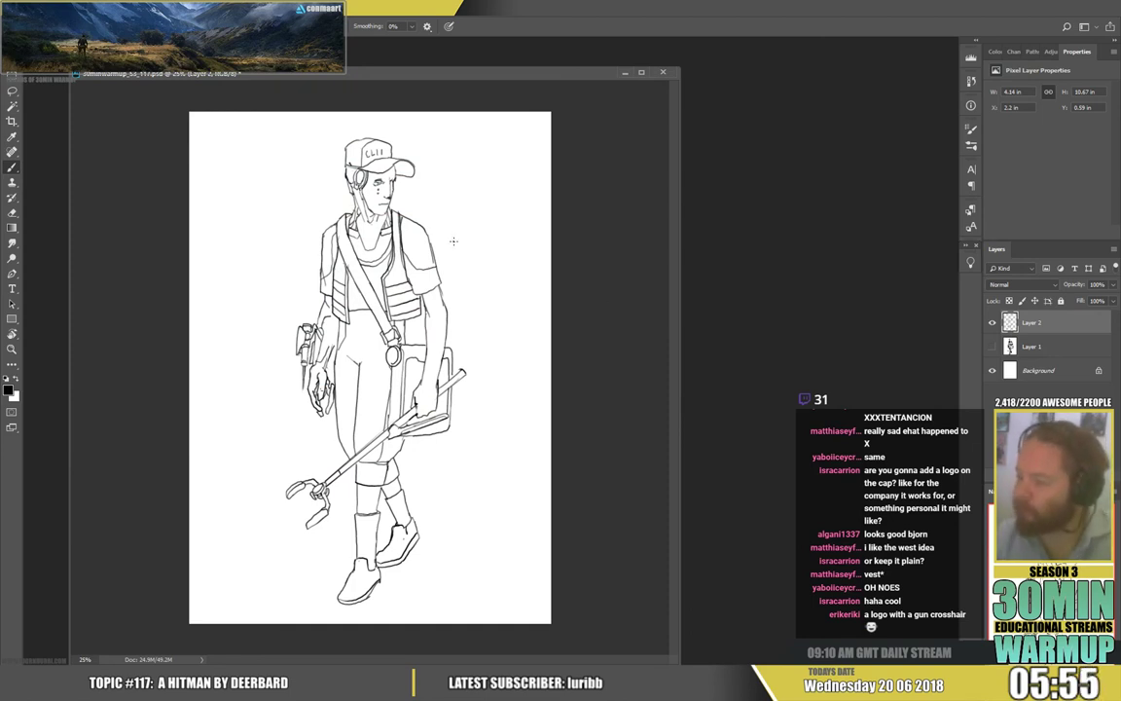
pyautogui.press('e')
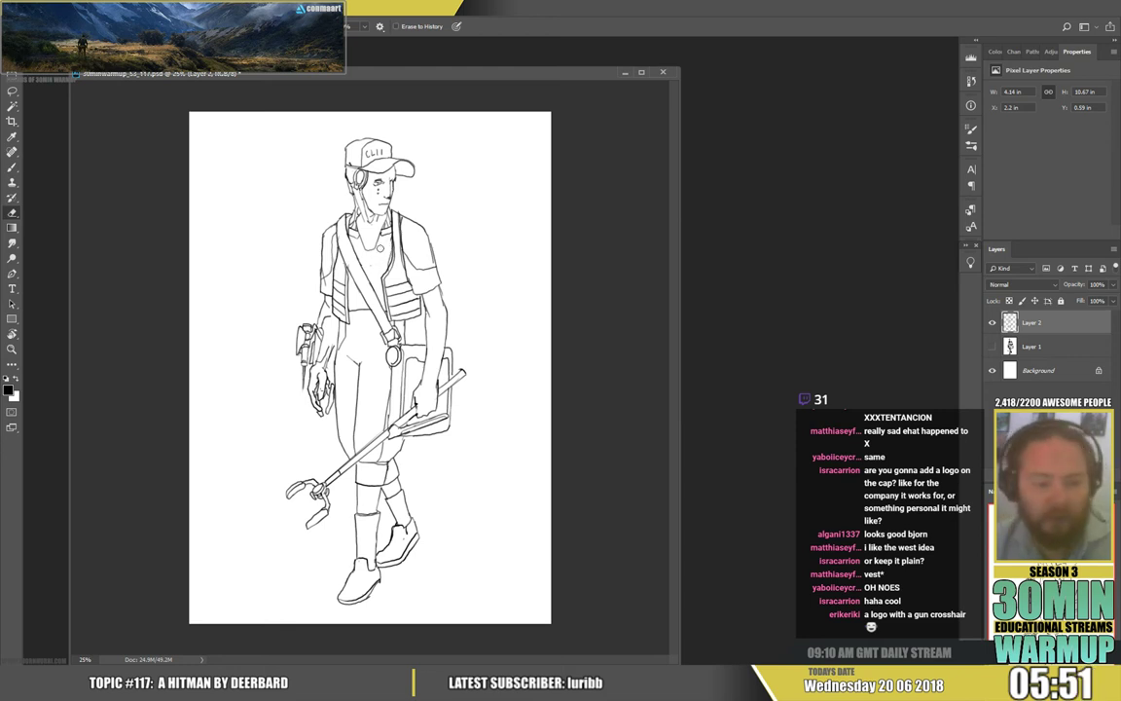
pyautogui.press('b')
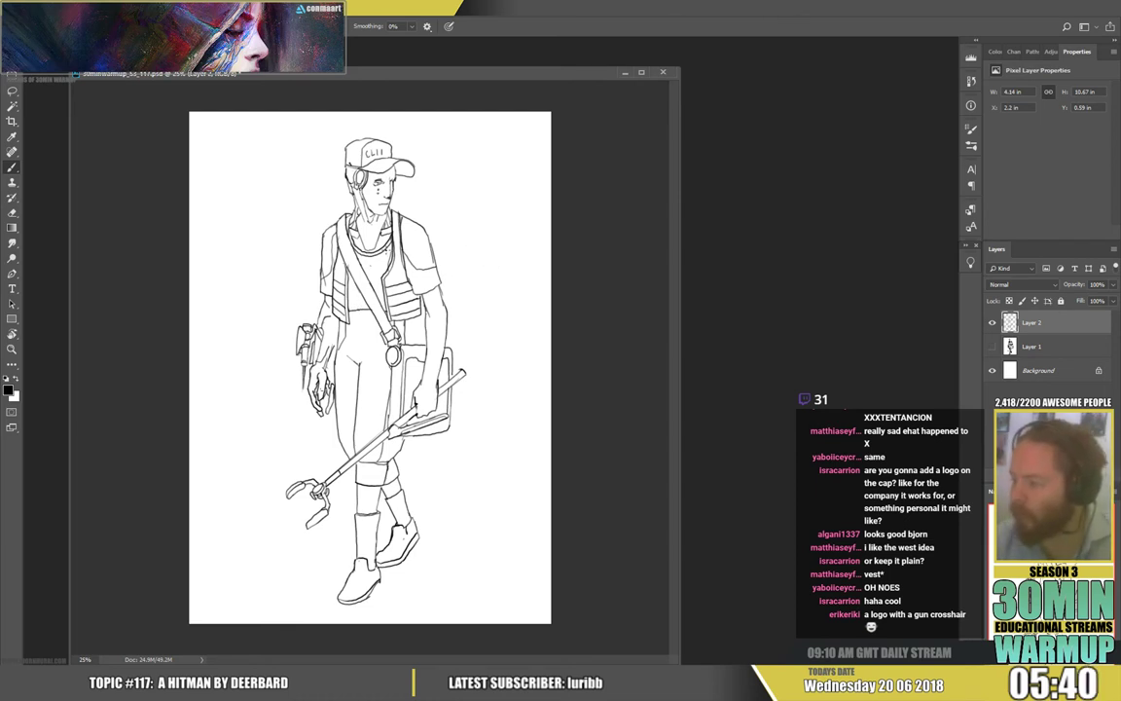
# Draw a small badge on the vest's chest on a new layer, erase the lines beneath it and merge it into Layer 2
pyautogui.hotkey('ctrl', 'shift', 'alt', 'n')
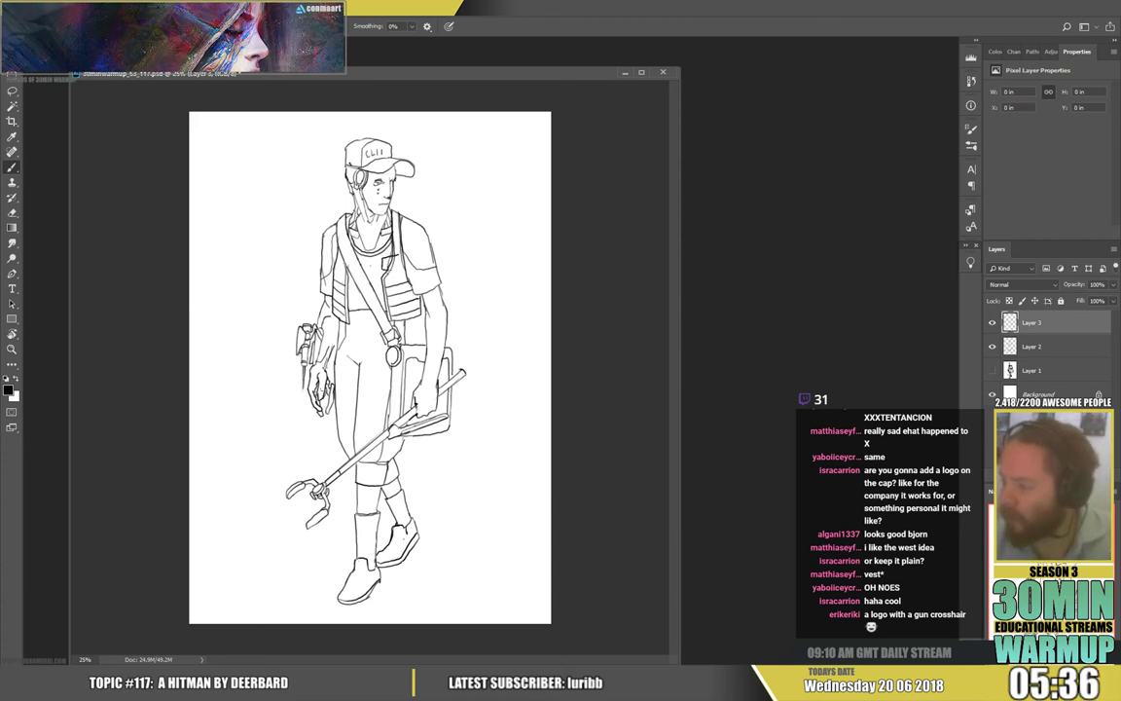
pyautogui.moveTo(382, 258)
pyautogui.mouseDown()
pyautogui.moveTo(401, 256)
pyautogui.moveTo(400, 270)
pyautogui.mouseUp()
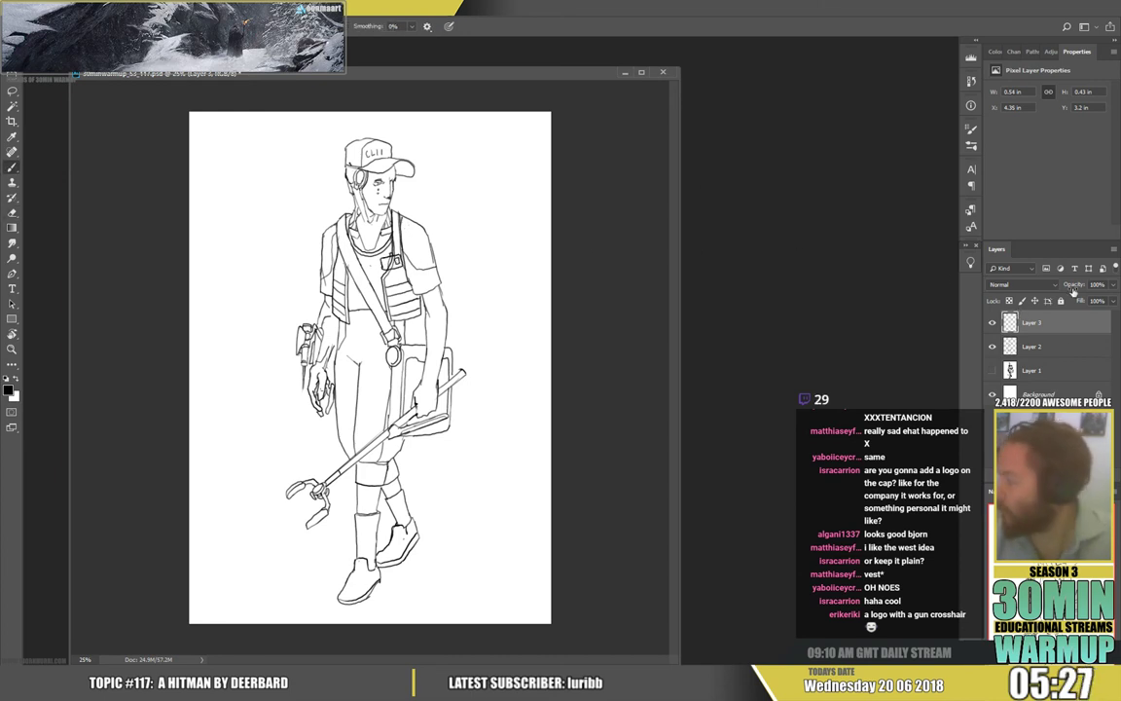
pyautogui.click(1034, 348)
pyautogui.press('e')
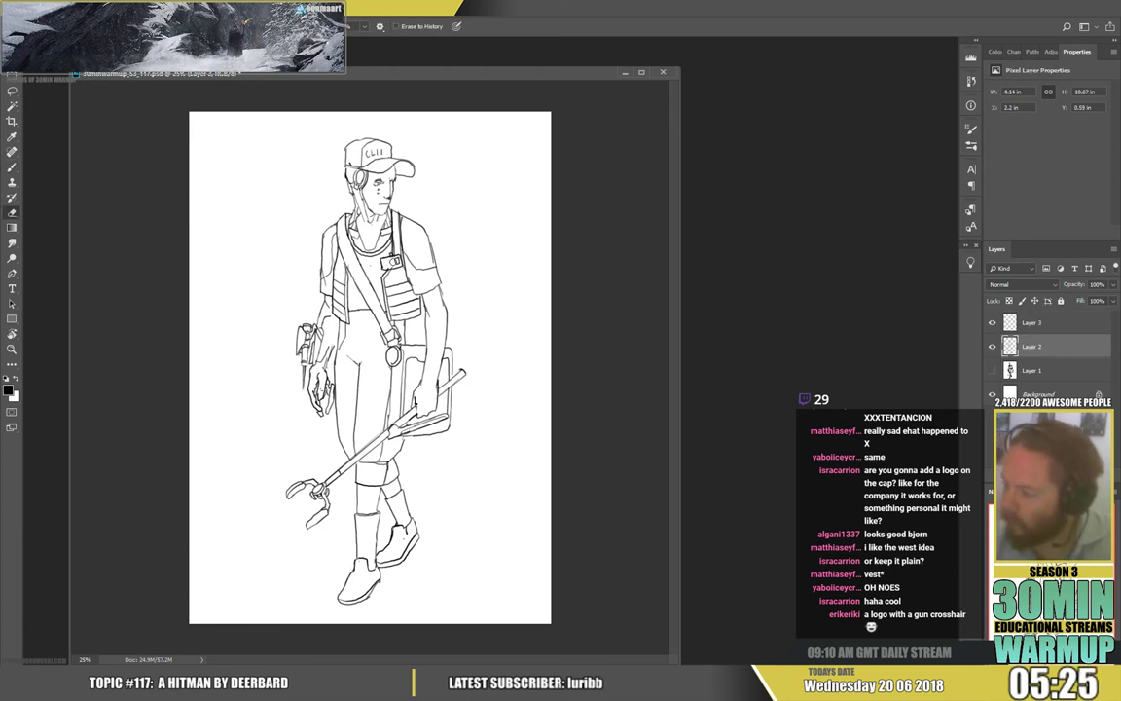
pyautogui.click(1032, 323)
pyautogui.hotkey('ctrl', 'e')
pyautogui.press('b')
# Select the empty area around the figure, invert the selection to the silhouette and contract it by 2 pixels
pyautogui.press('w')
pyautogui.click(479, 265)
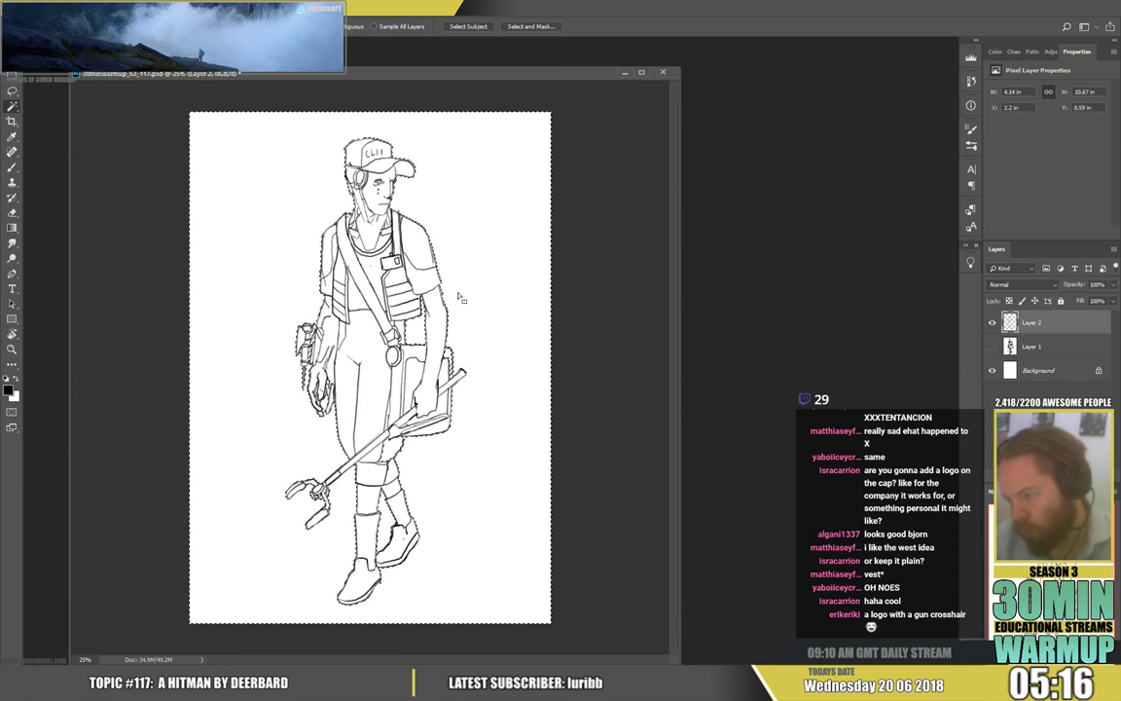
pyautogui.press('l')
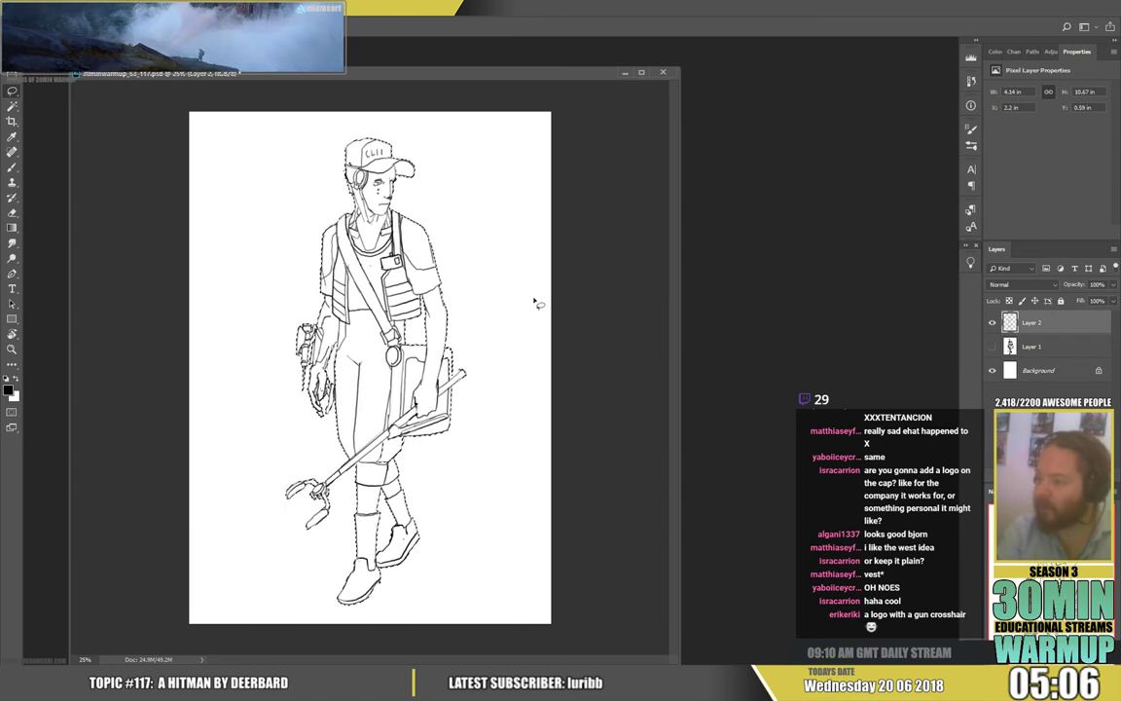
pyautogui.click(152, 8)
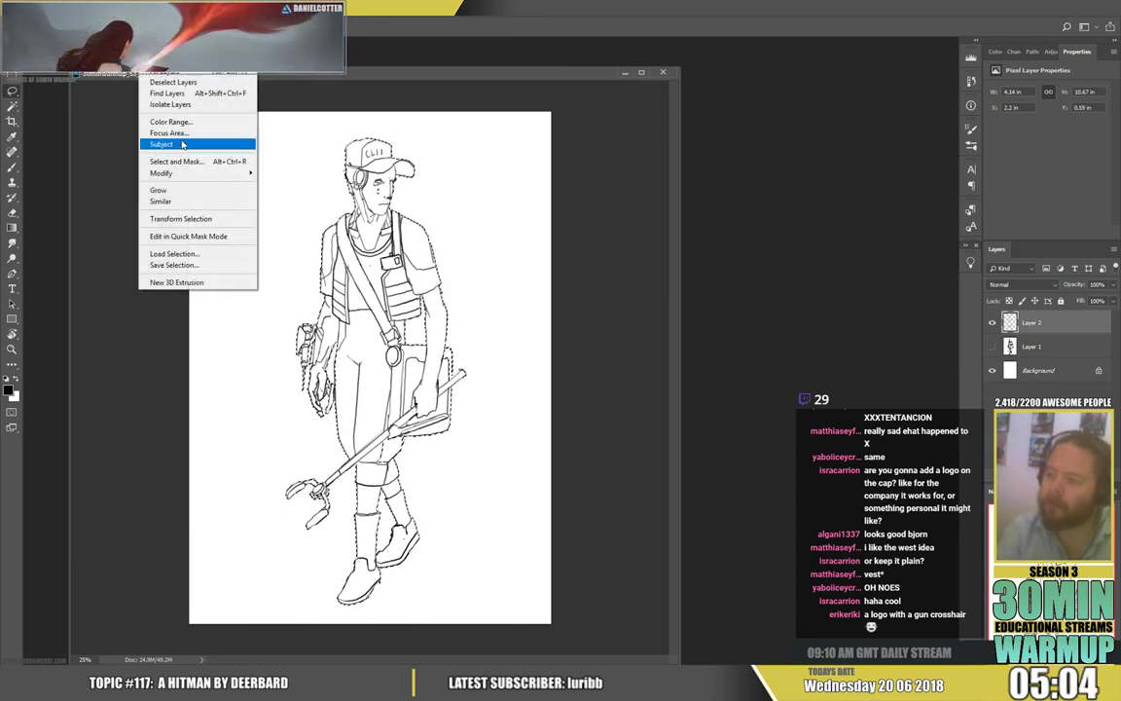
pyautogui.moveTo(190, 178)
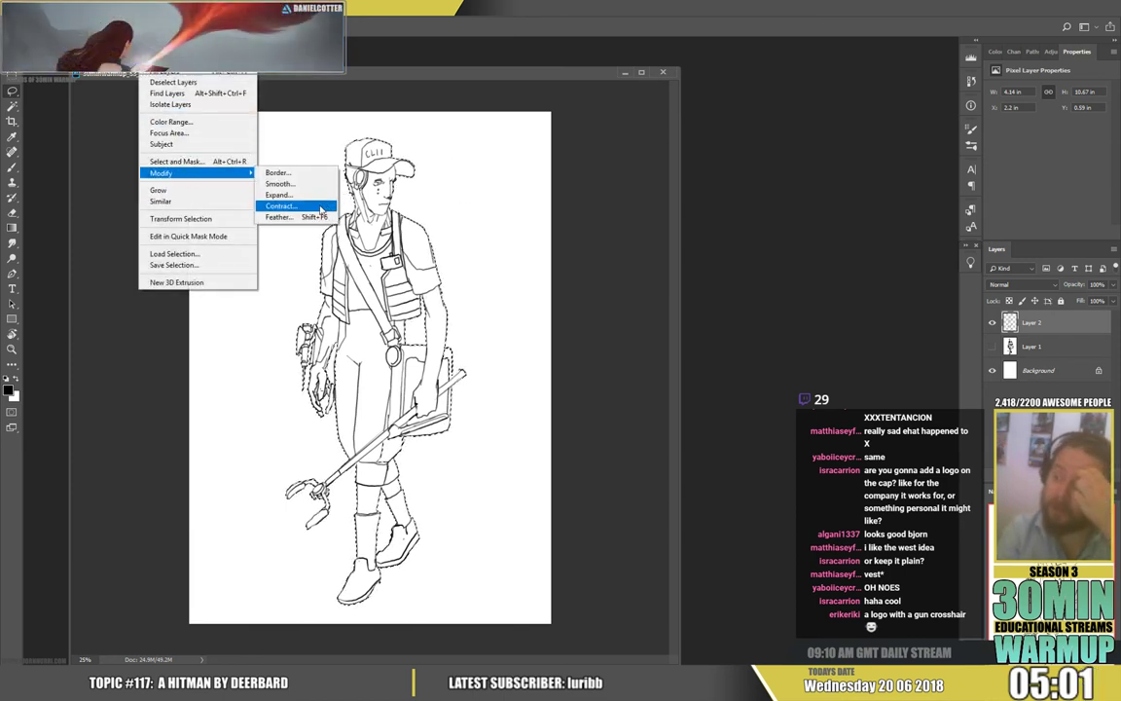
pyautogui.click(319, 206)
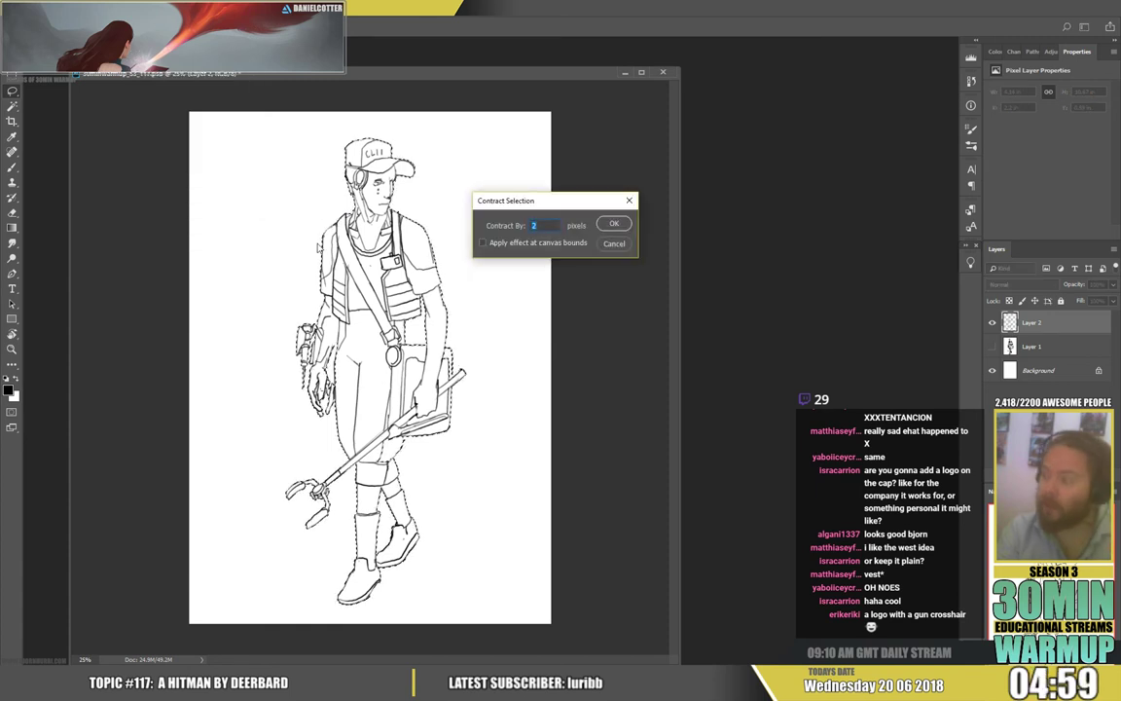
pyautogui.press('Return')
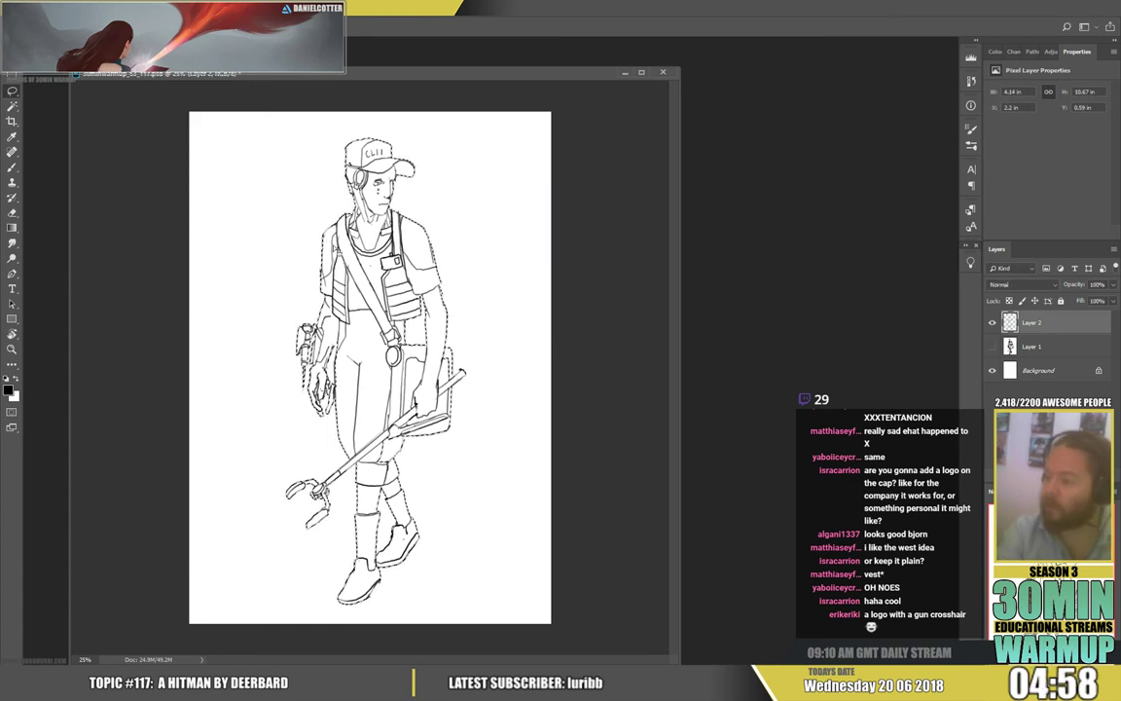
# Fill the selected silhouette with mid grey on a new layer between Layer 1 and Layer 2, and deselect
pyautogui.click(1041, 354)
pyautogui.hotkey('ctrl', 'shift', 'alt', 'n')
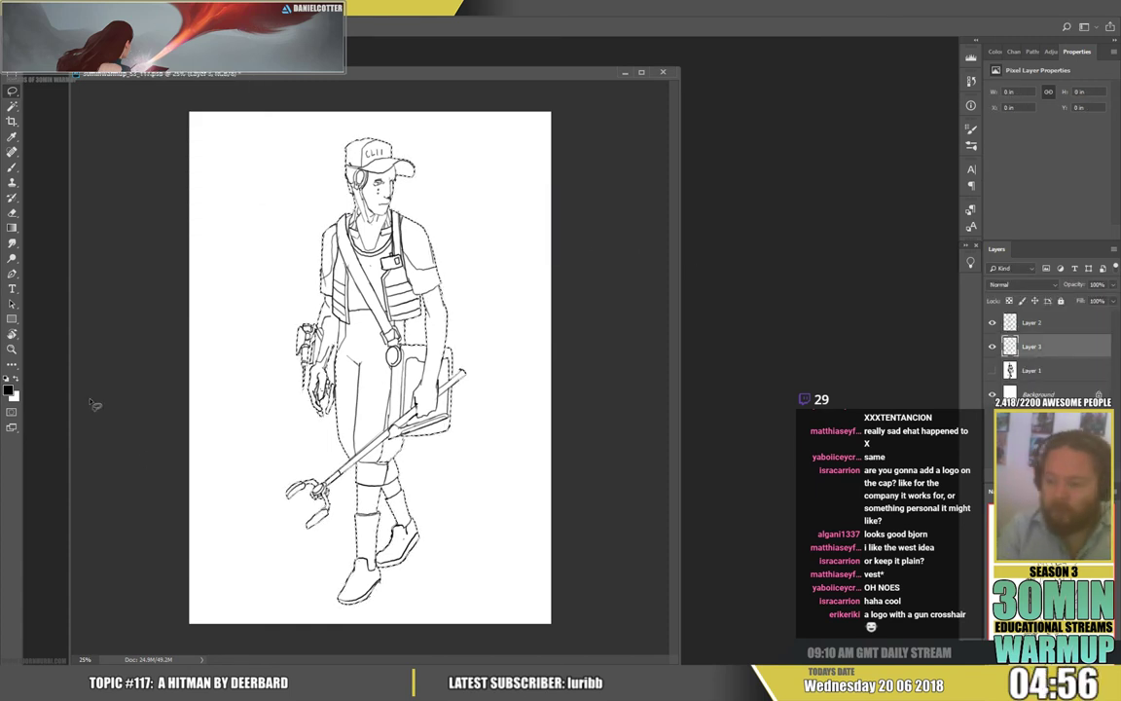
pyautogui.click(8, 390)
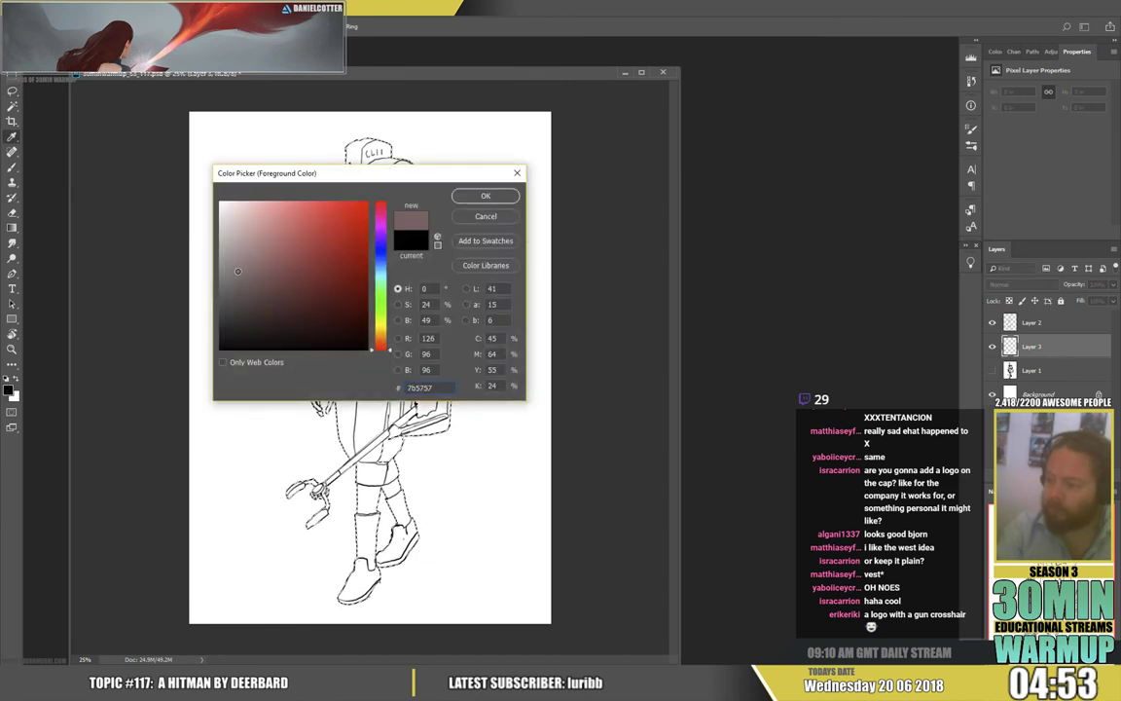
pyautogui.click(493, 196)
pyautogui.hotkey('alt', 'BackSpace')
pyautogui.hotkey('ctrl', 'd')
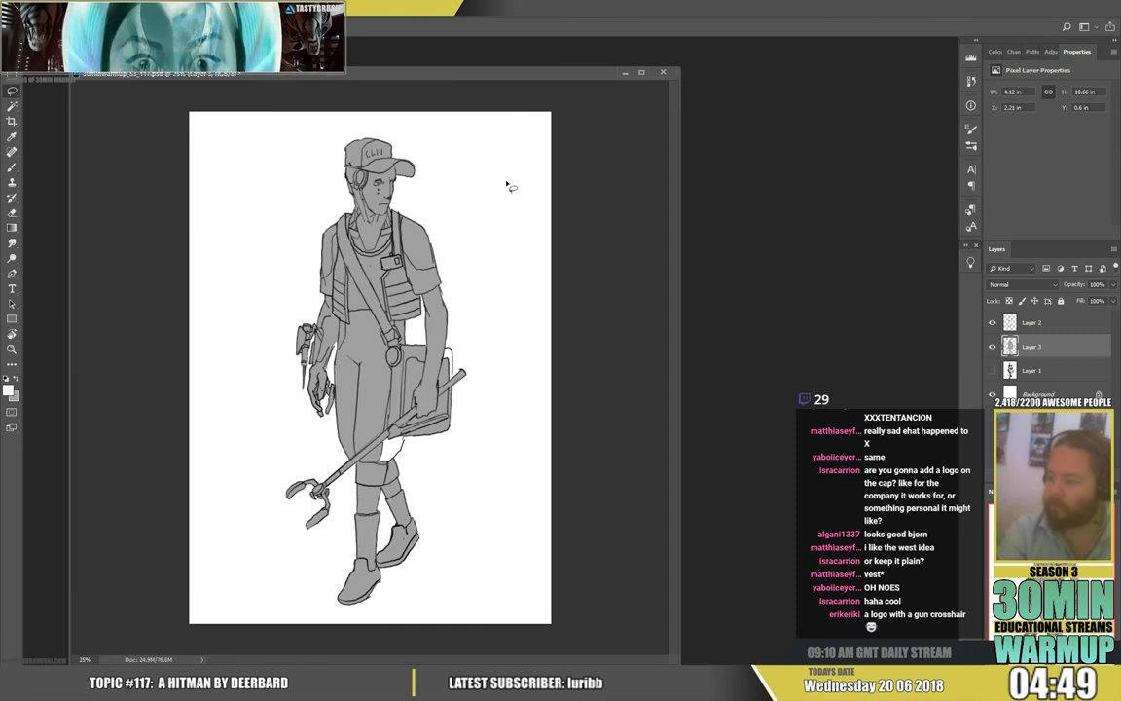
# Choose the Hard Round 15 1 brush and paint the unfilled gaps at the leg below the bag and the bag's corner grey
pyautogui.press('b')
pyautogui.rightClick(420, 330)
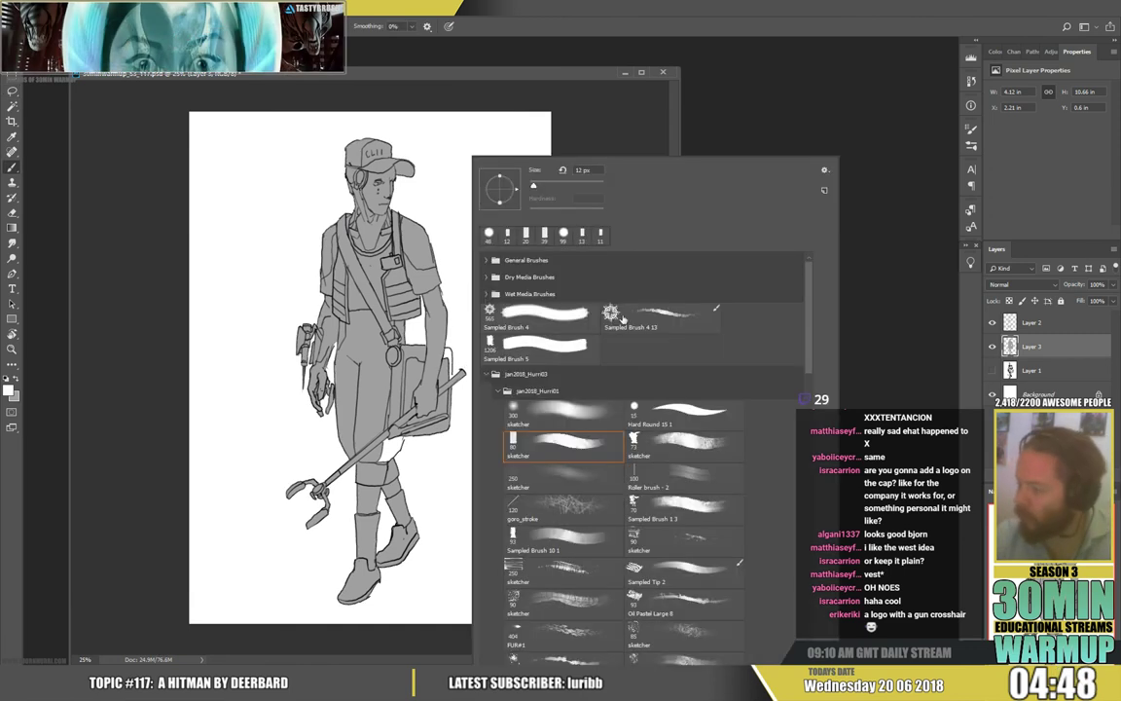
pyautogui.click(687, 411)
pyautogui.click(552, 186)
pyautogui.click(592, 138)
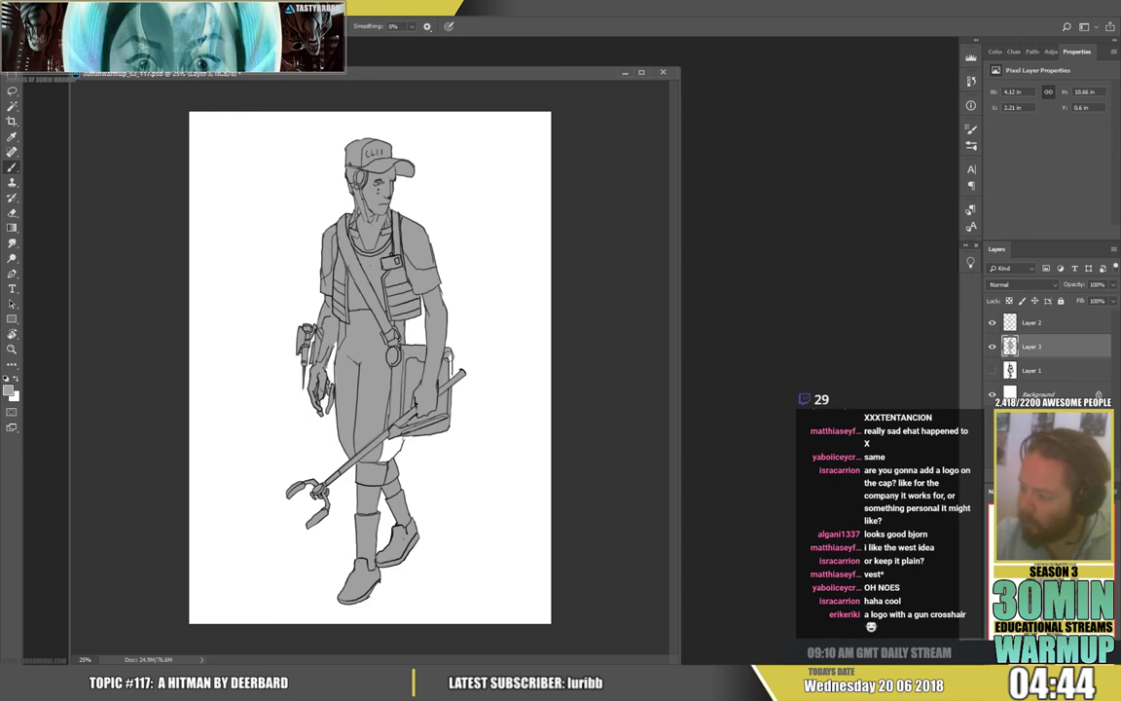
pyautogui.moveTo(389, 441)
pyautogui.mouseDown()
pyautogui.moveTo(383, 462)
pyautogui.moveTo(399, 442)
pyautogui.mouseUp()
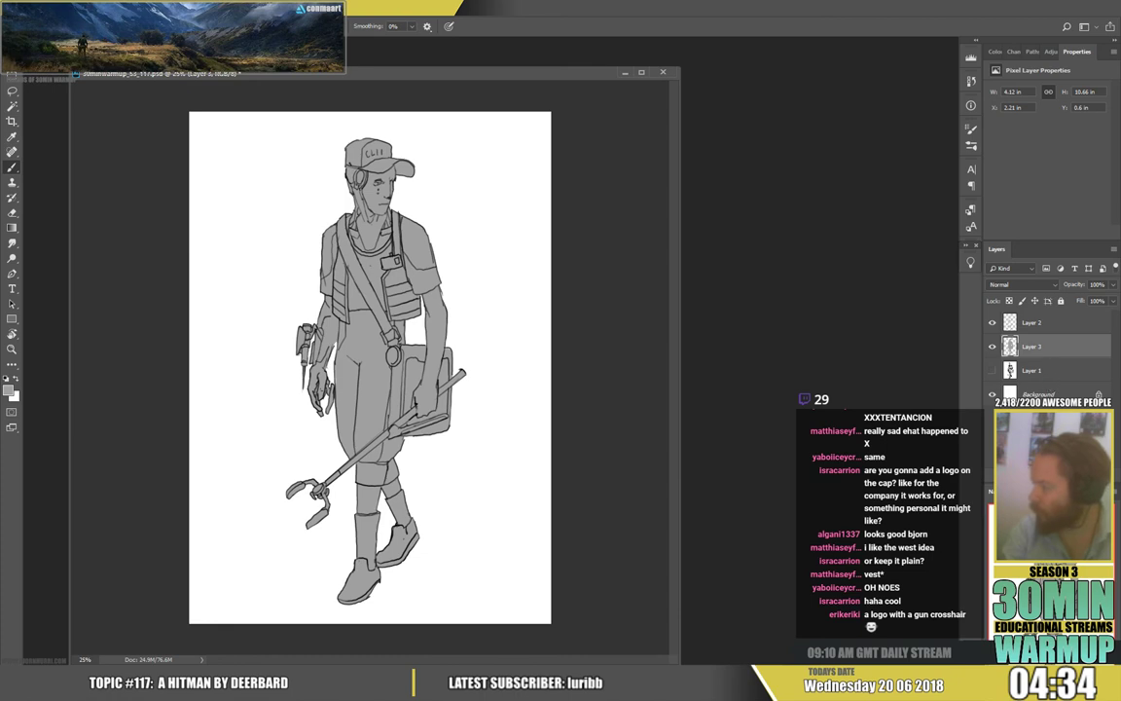
# Add a new layer clipped to Layer 3 and paint the face and neck in skin tone bea08d
pyautogui.hotkey('ctrl', 'shift', 'alt', 'n')
pyautogui.keyDown('alt'); pyautogui.click(1047, 357); pyautogui.keyUp('alt')
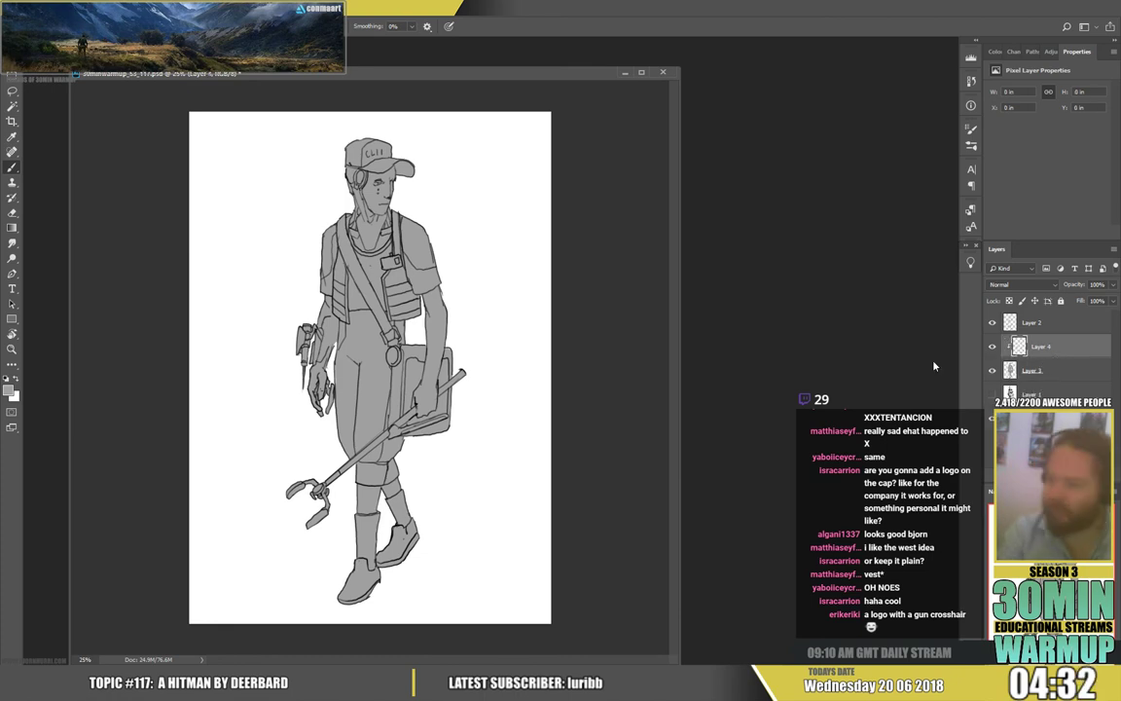
pyautogui.click(9, 391)
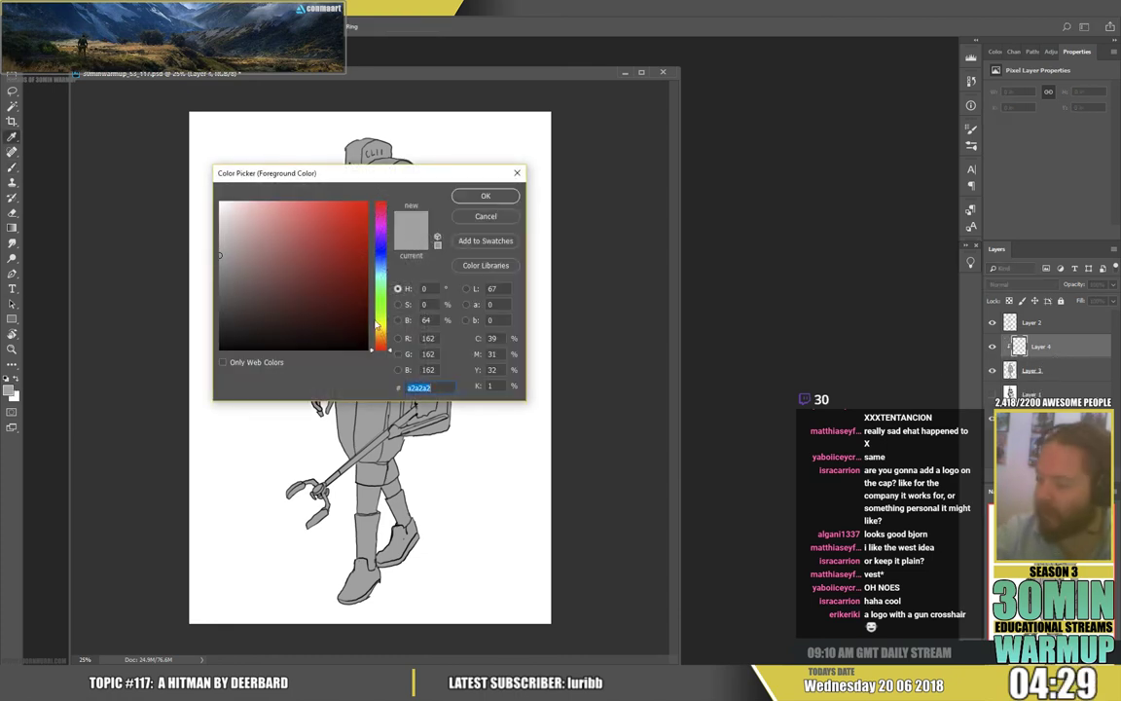
pyautogui.moveTo(381, 348); pyautogui.dragTo(380, 340)
pyautogui.click(257, 239)
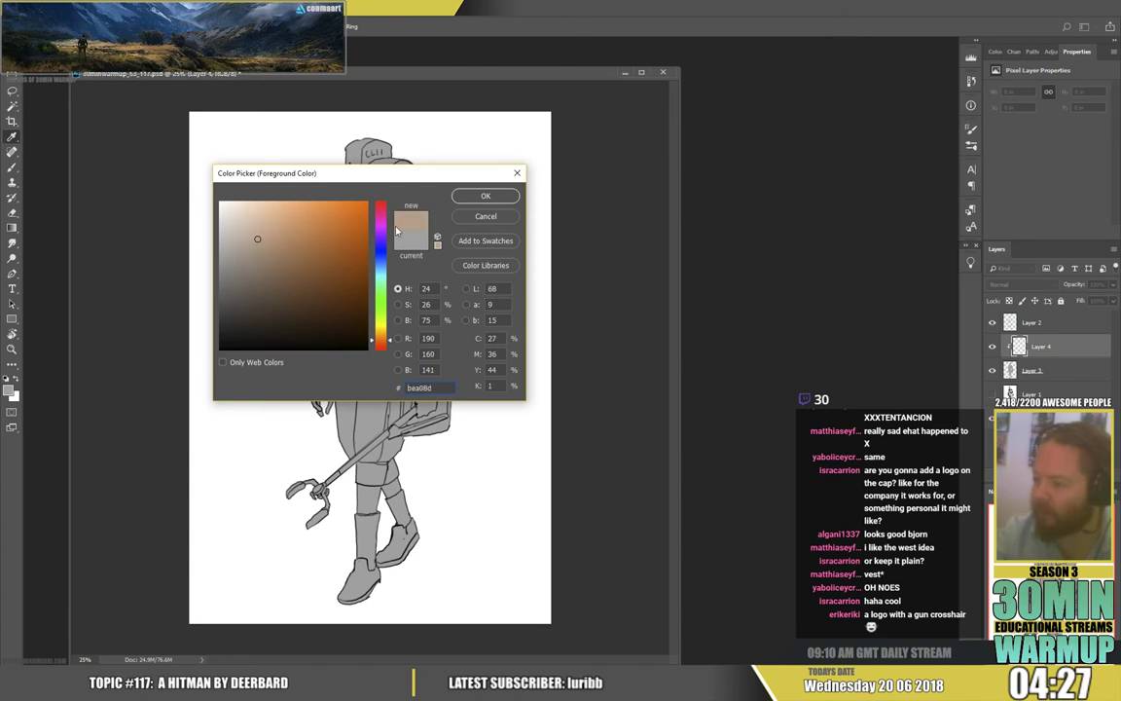
pyautogui.press('Return')
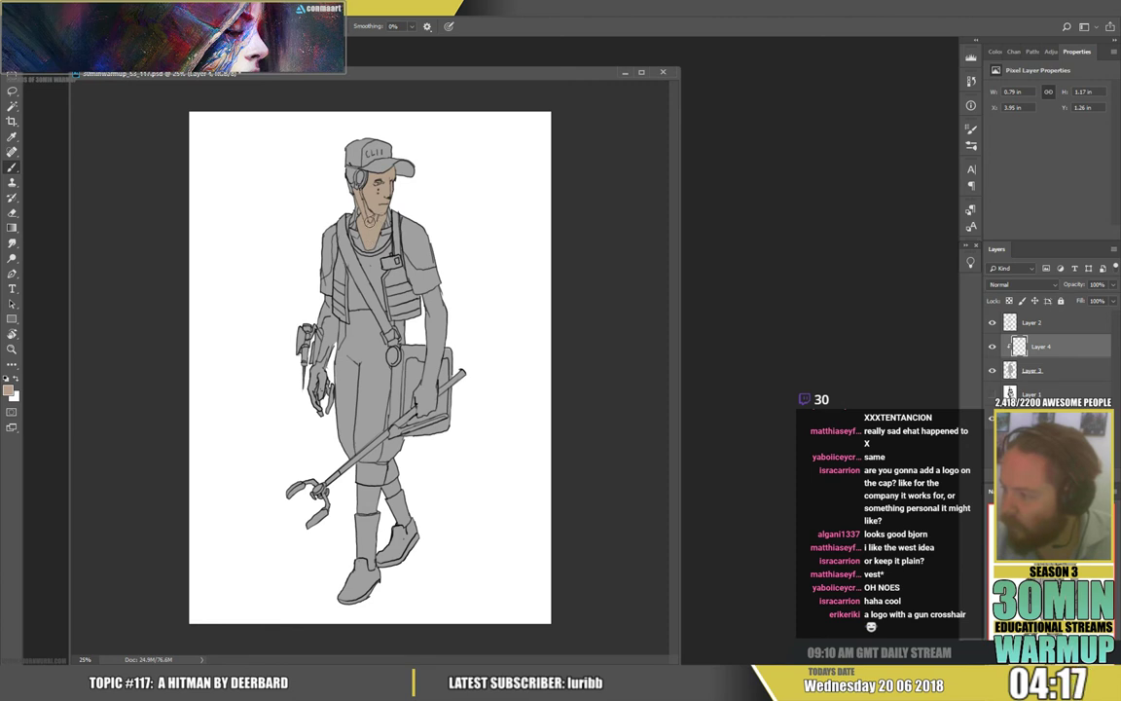
# Clean up the neck's color edges and paint both forearms and hands in the same skin tone
pyautogui.press('e')
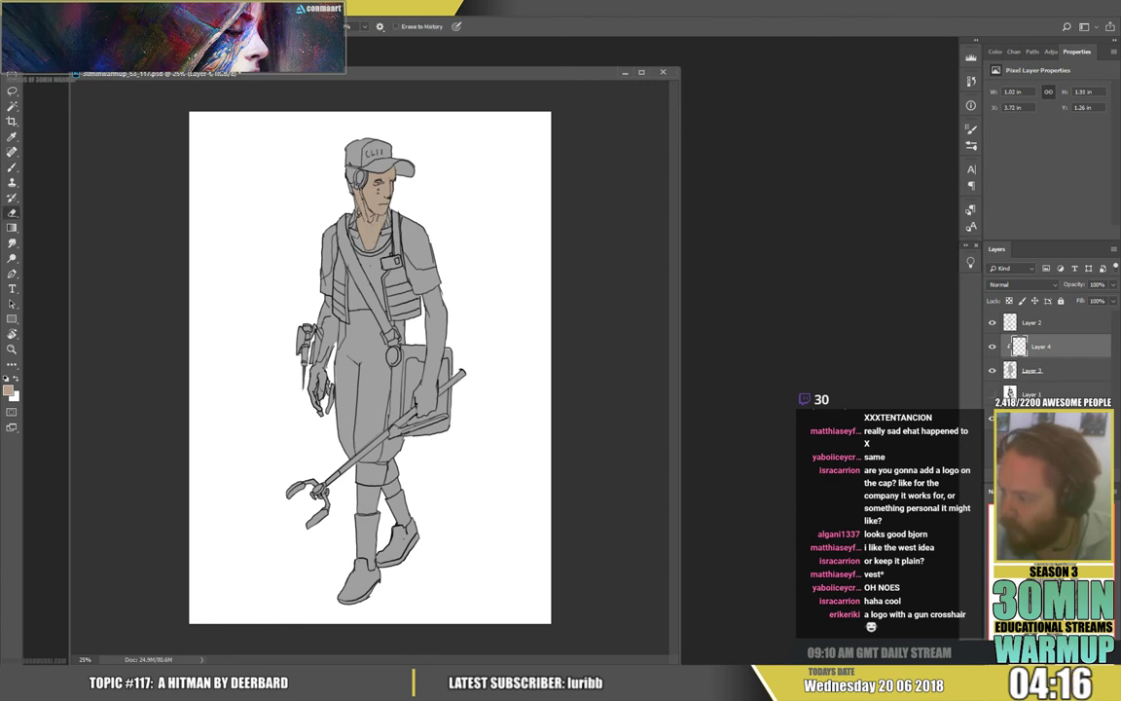
pyautogui.press('b')
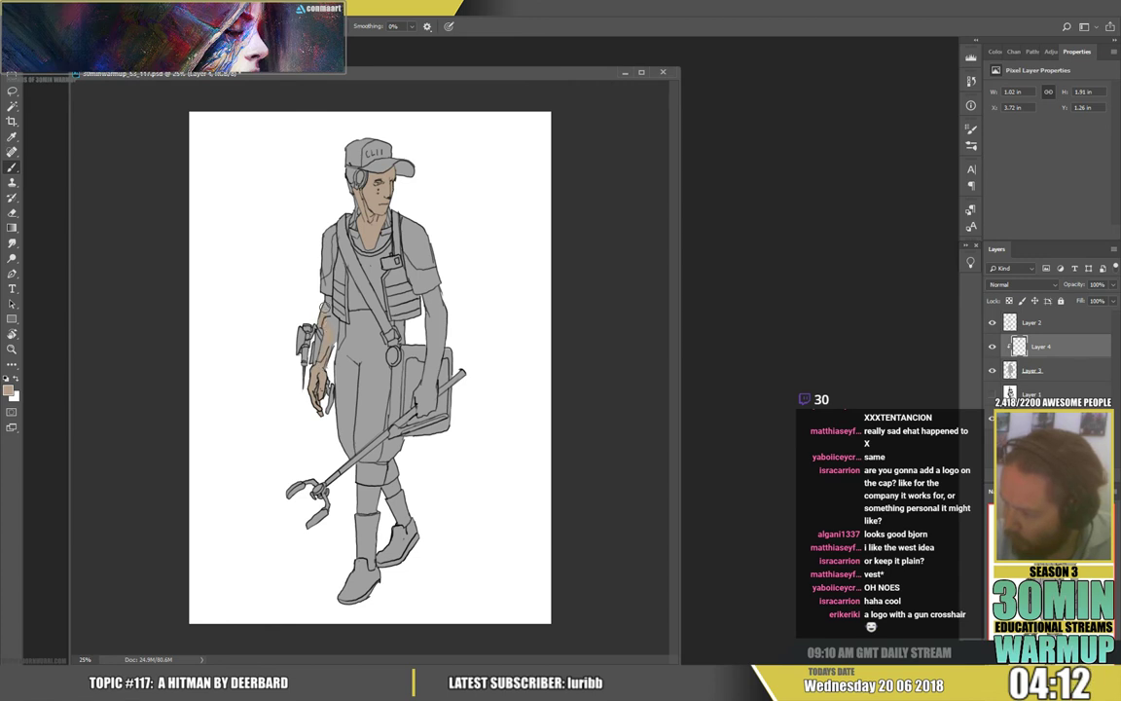
pyautogui.moveTo(333, 333); pyautogui.dragTo(330, 337)
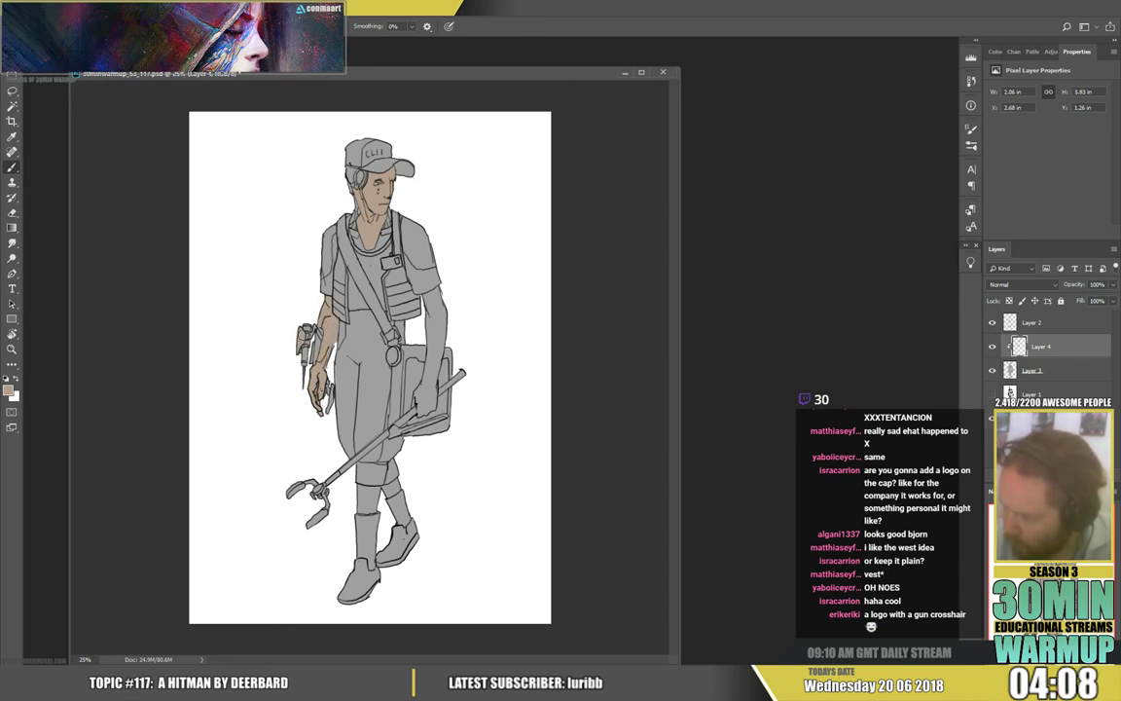
pyautogui.moveTo(425, 391)
pyautogui.mouseDown()
pyautogui.moveTo(419, 413)
pyautogui.moveTo(426, 398)
pyautogui.moveTo(434, 404)
pyautogui.moveTo(427, 298)
pyautogui.moveTo(434, 348)
pyautogui.moveTo(446, 318)
pyautogui.mouseUp()
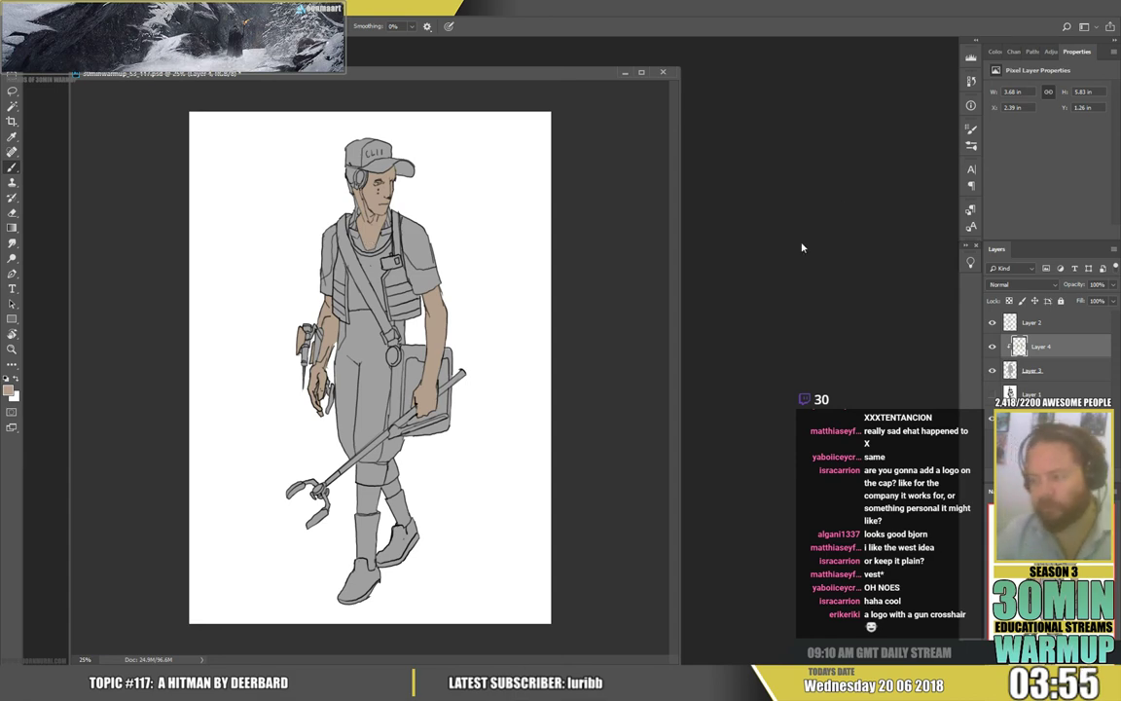
# Set the foreground color to dark brown 5d524a and paint the shoulder sections of both shirt sleeves
pyautogui.click(9, 390)
pyautogui.click(250, 296)
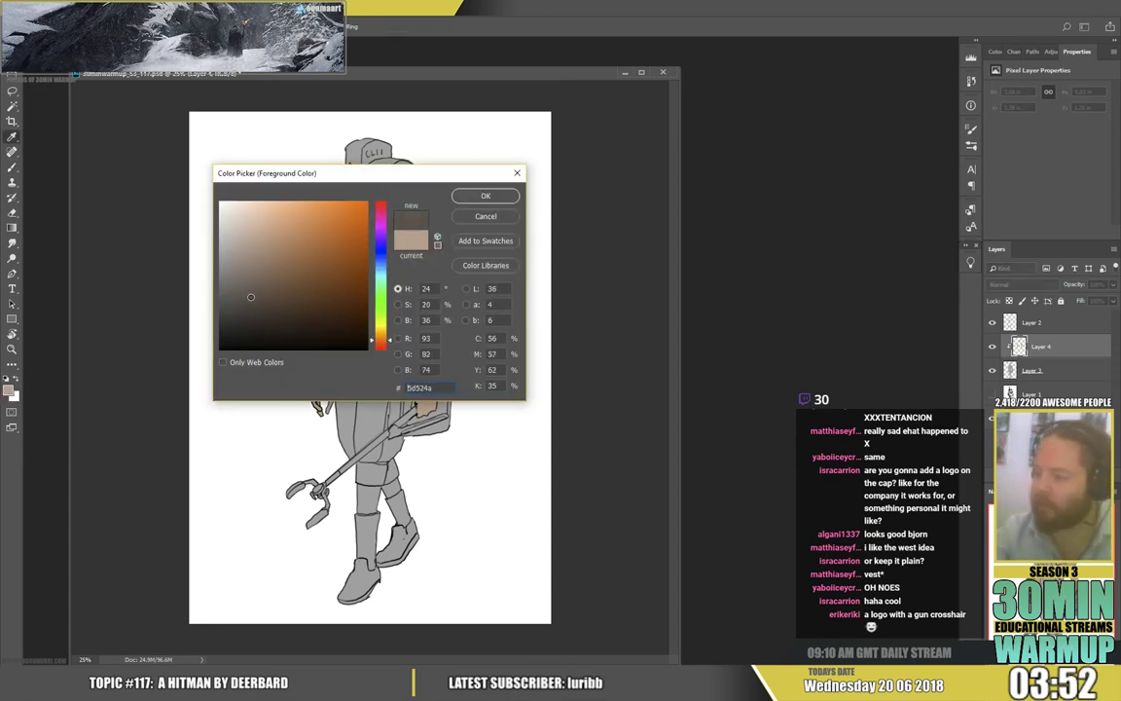
pyautogui.click(485, 196)
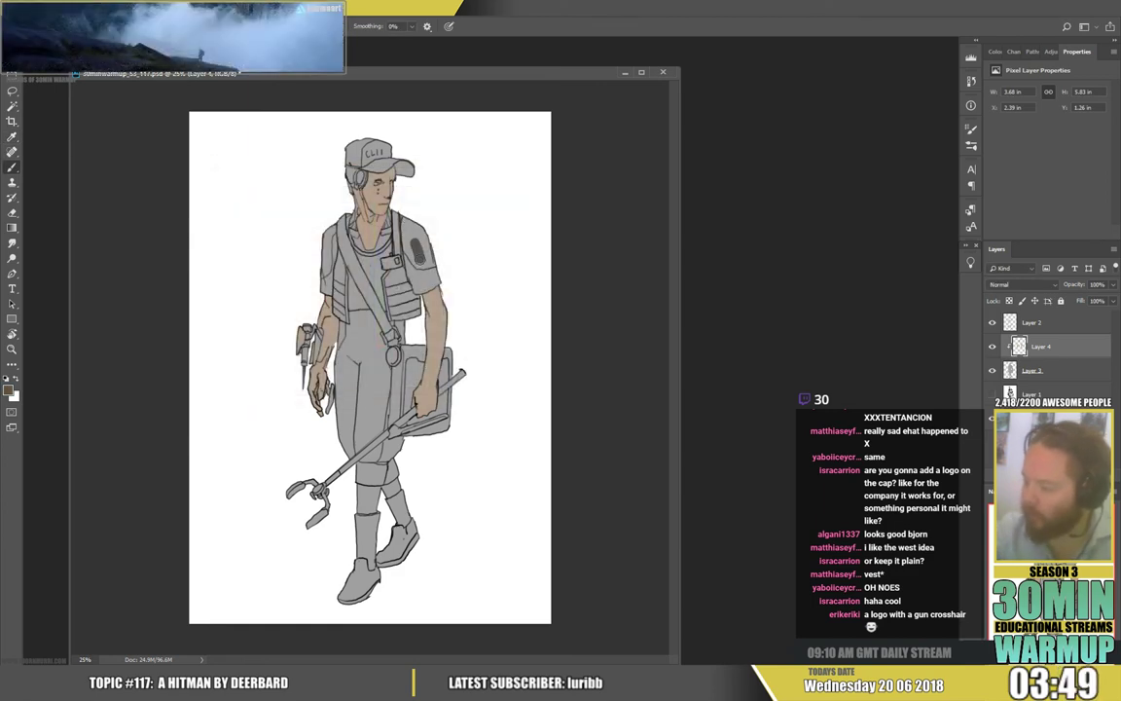
pyautogui.moveTo(420, 257)
pyautogui.mouseDown()
pyautogui.moveTo(407, 228)
pyautogui.moveTo(425, 248)
pyautogui.mouseUp()
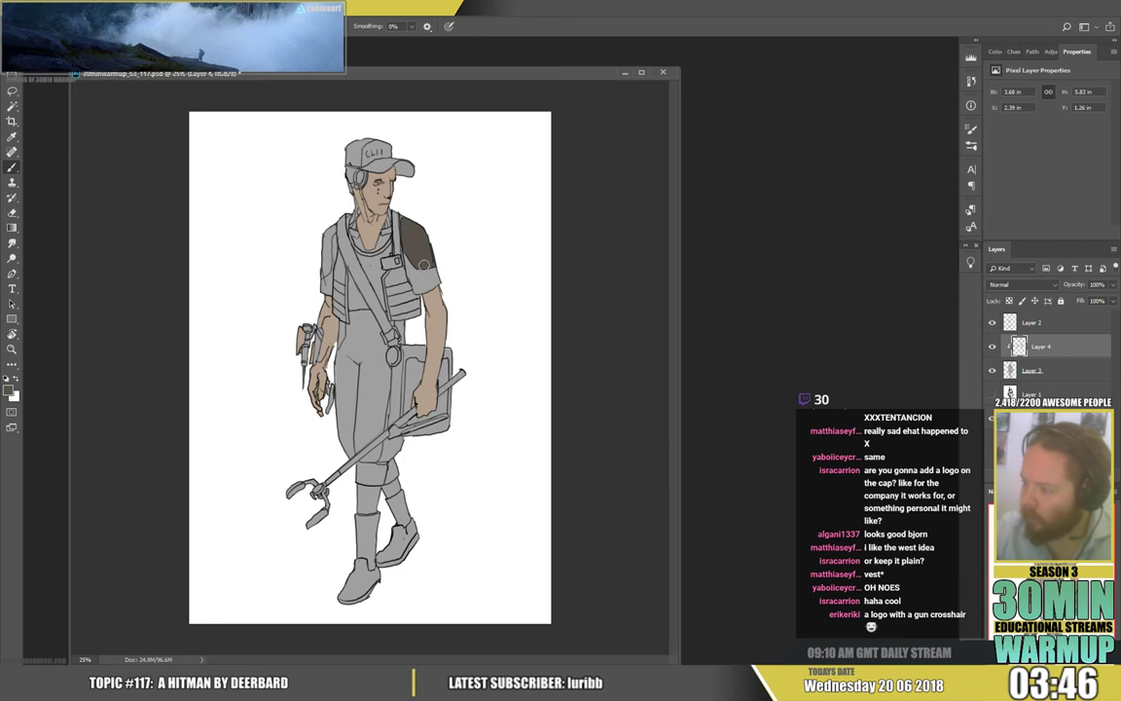
pyautogui.moveTo(423, 264); pyautogui.dragTo(411, 217)
pyautogui.moveTo(327, 275); pyautogui.dragTo(332, 232)
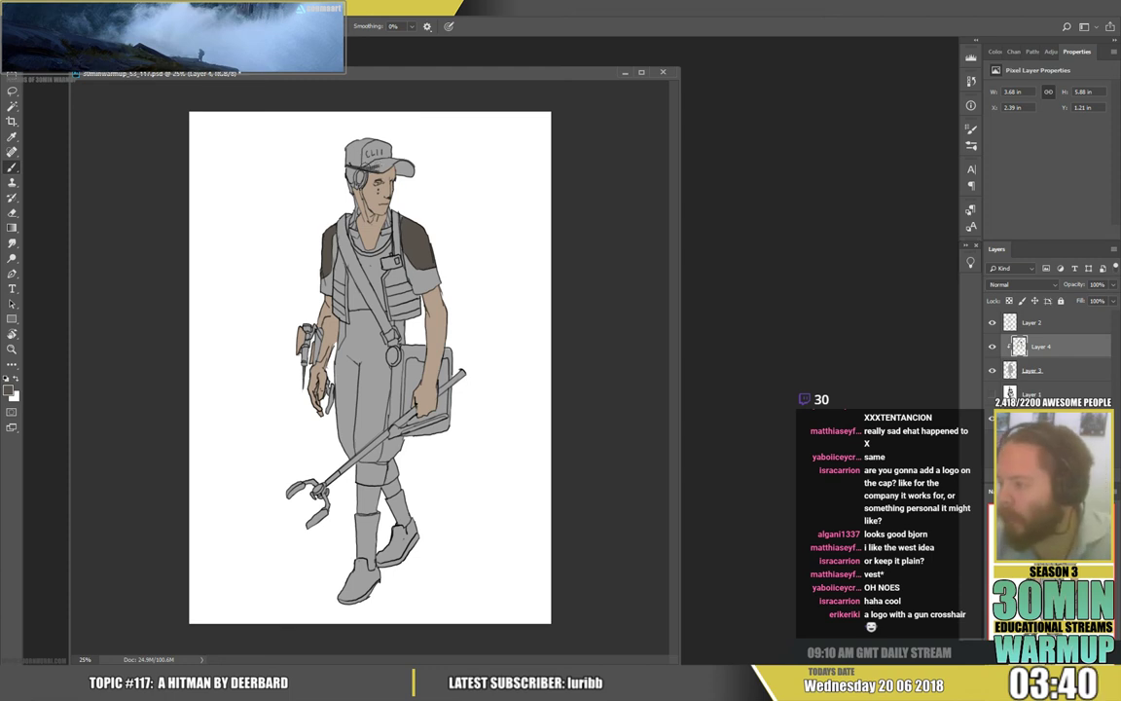
# Paint the cap's brim and the shirt's neckline trim dark brown, undoing a stray stroke
pyautogui.moveTo(385, 168)
pyautogui.mouseDown()
pyautogui.moveTo(418, 165)
pyautogui.moveTo(388, 158)
pyautogui.mouseUp()
pyautogui.keyDown('alt'); pyautogui.click(387, 207); pyautogui.keyUp('alt')
pyautogui.keyDown('alt'); pyautogui.click(379, 165); pyautogui.keyUp('alt')
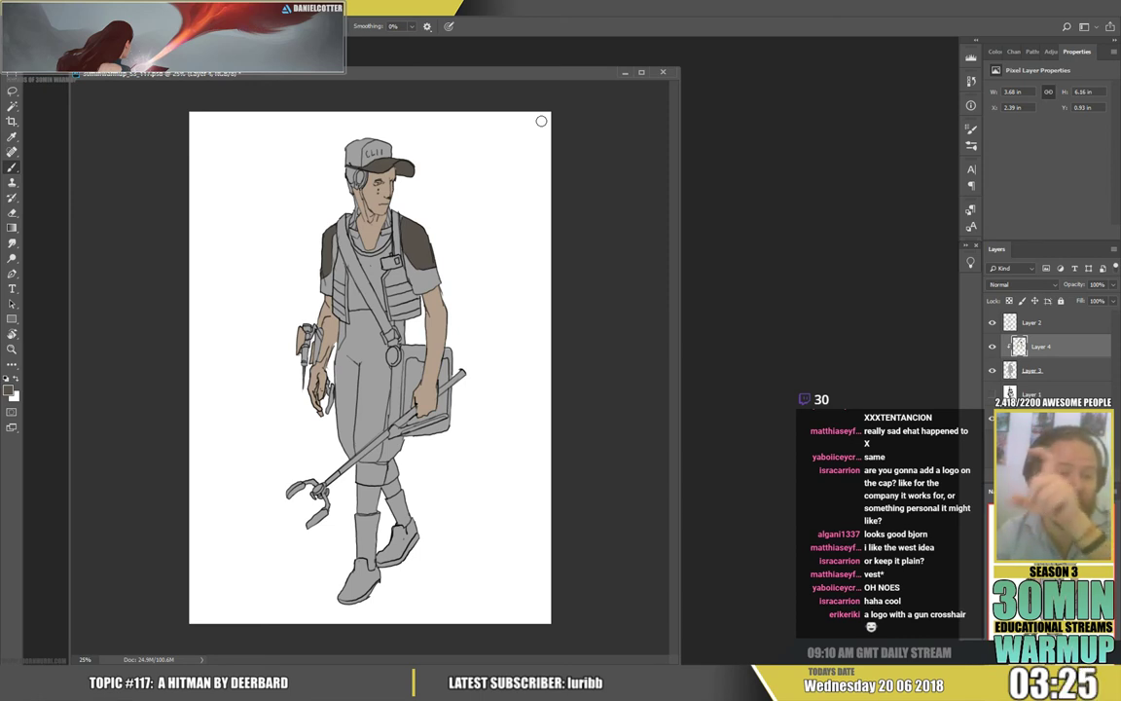
pyautogui.moveTo(421, 273)
pyautogui.mouseDown()
pyautogui.moveTo(401, 316)
pyautogui.moveTo(396, 499)
pyautogui.mouseUp()
pyautogui.hotkey('ctrl', 'z')
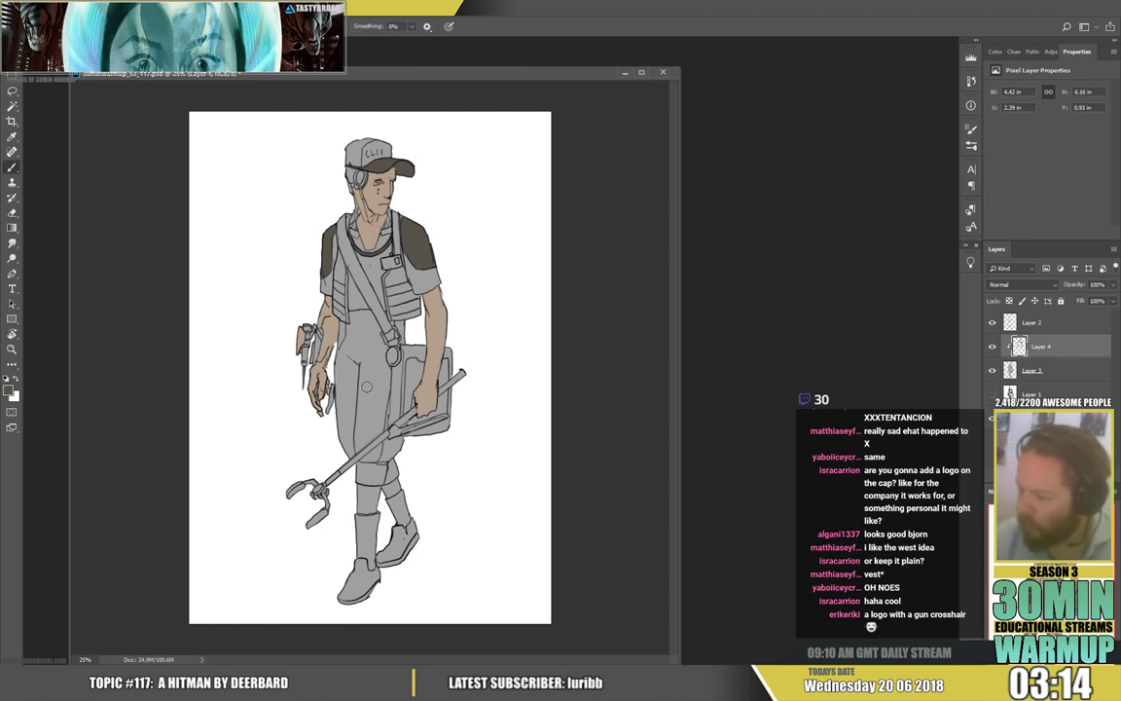
# Paint the trousers' hips and thighs dark brown above the litter picker and clean up the color edges
pyautogui.moveTo(350, 344)
pyautogui.mouseDown()
pyautogui.moveTo(350, 455)
pyautogui.moveTo(377, 431)
pyautogui.moveTo(383, 354)
pyautogui.mouseUp()
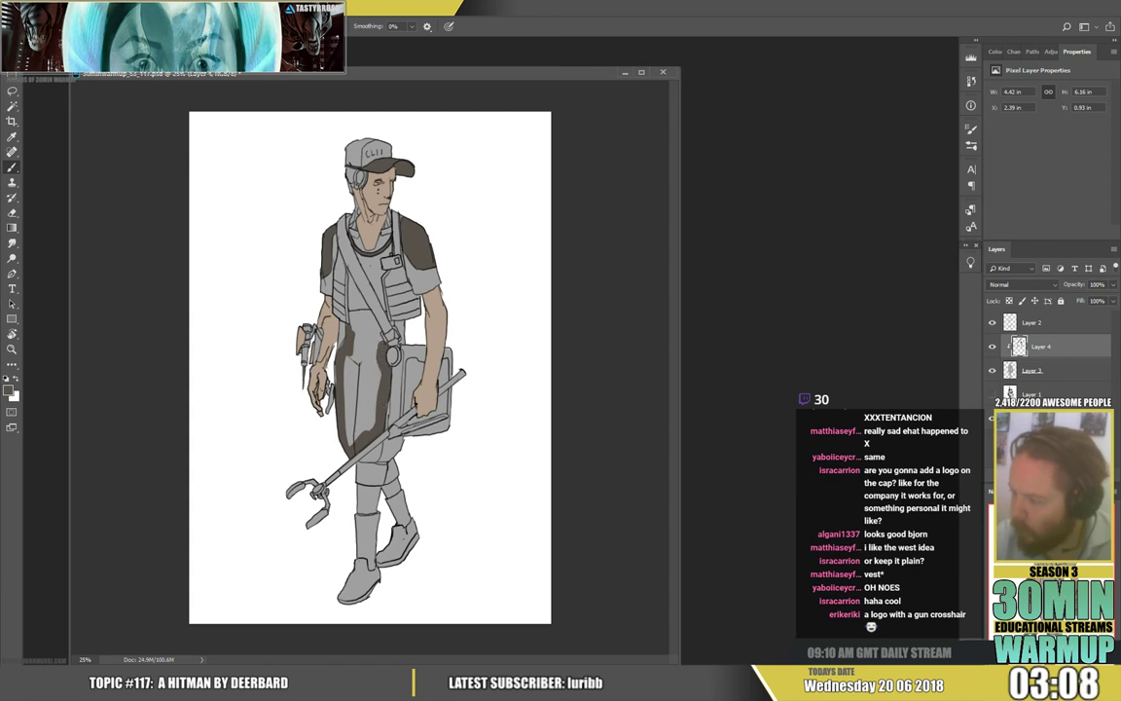
pyautogui.moveTo(343, 313)
pyautogui.mouseDown()
pyautogui.moveTo(337, 294)
pyautogui.moveTo(351, 315)
pyautogui.moveTo(365, 434)
pyautogui.moveTo(380, 397)
pyautogui.moveTo(366, 328)
pyautogui.moveTo(338, 352)
pyautogui.mouseUp()
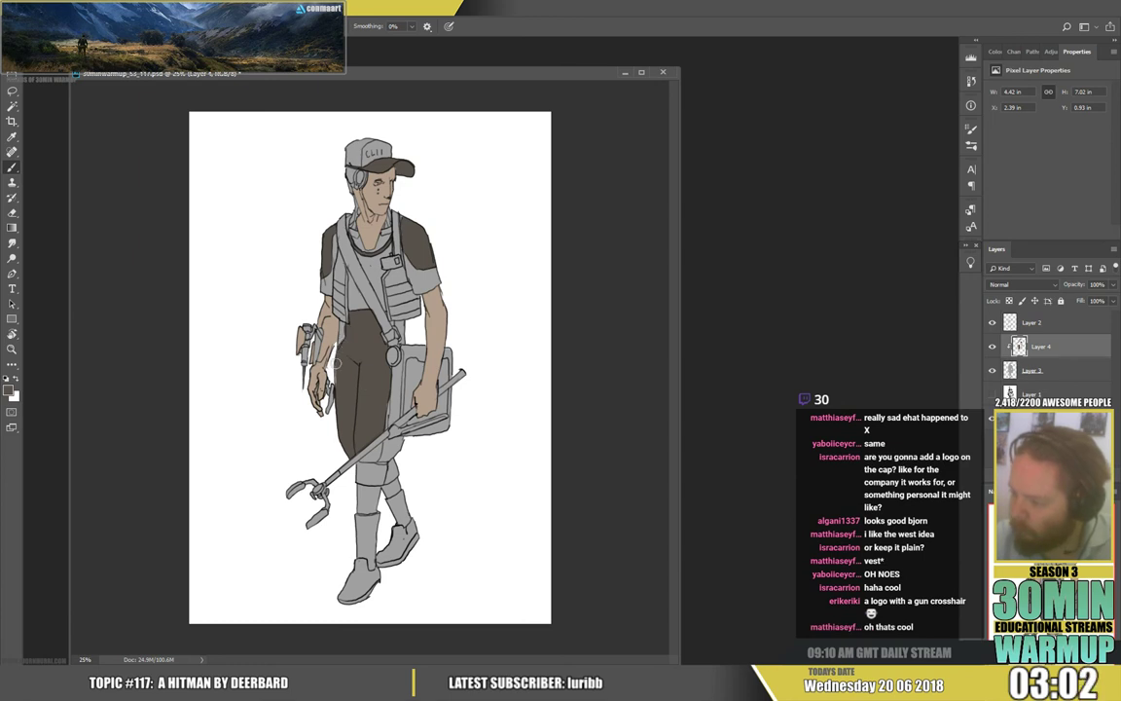
pyautogui.press('e')
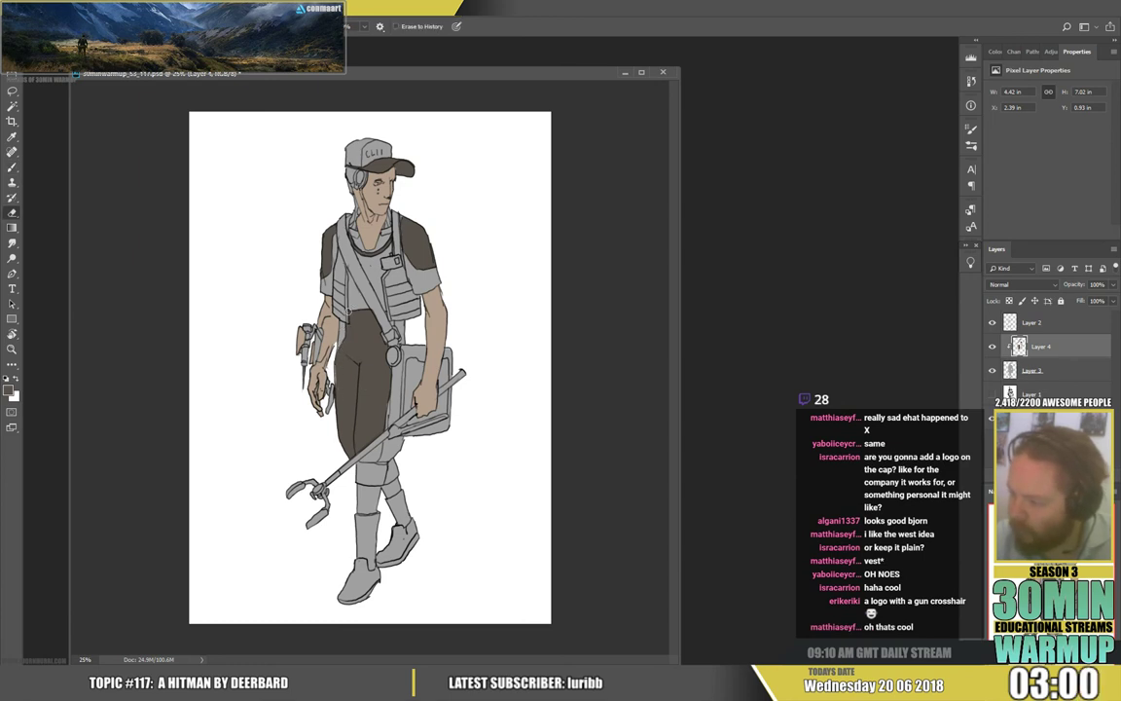
pyautogui.press('b')
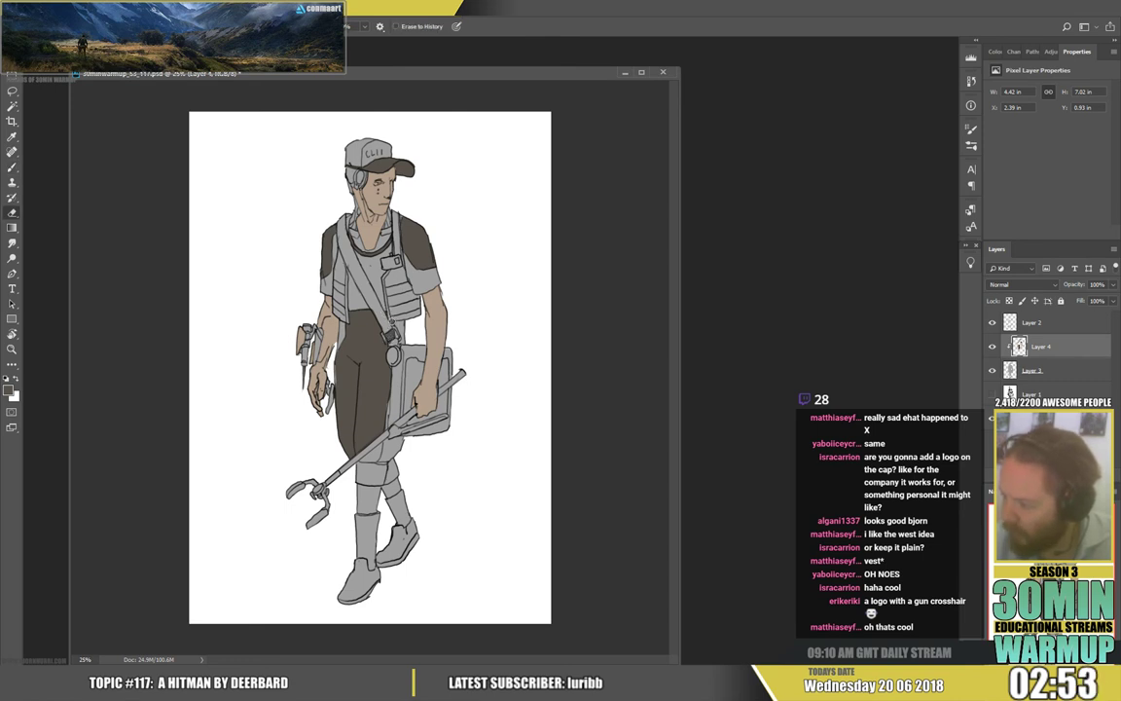
pyautogui.press('e')
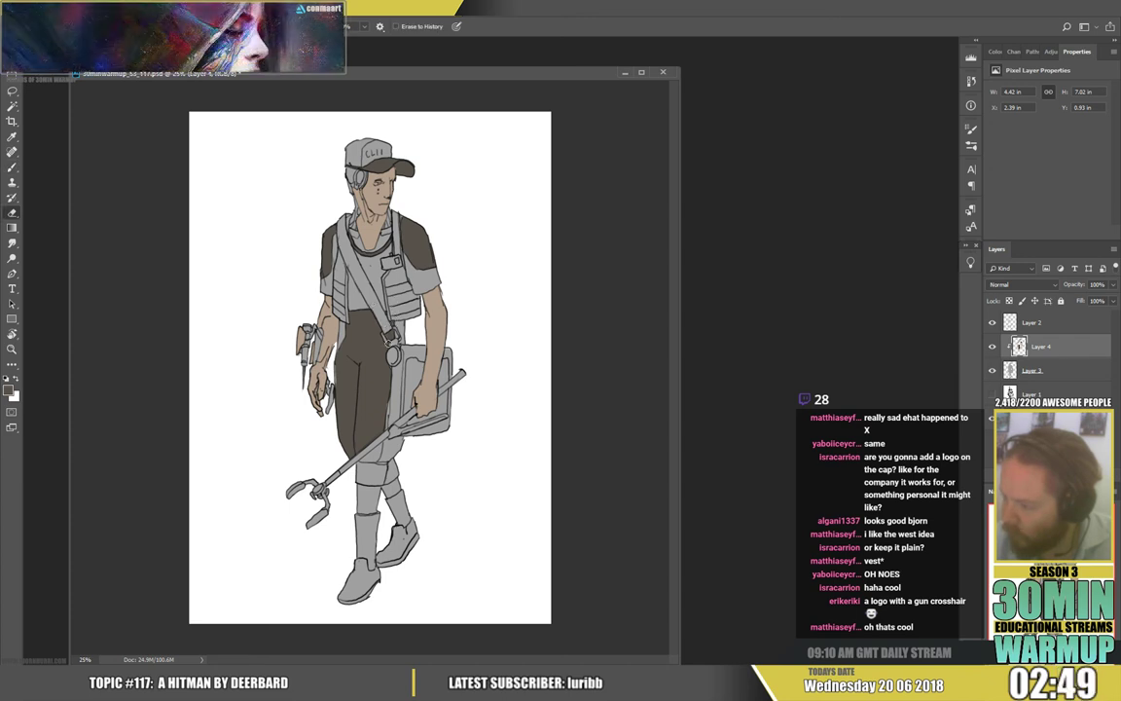
pyautogui.press('b')
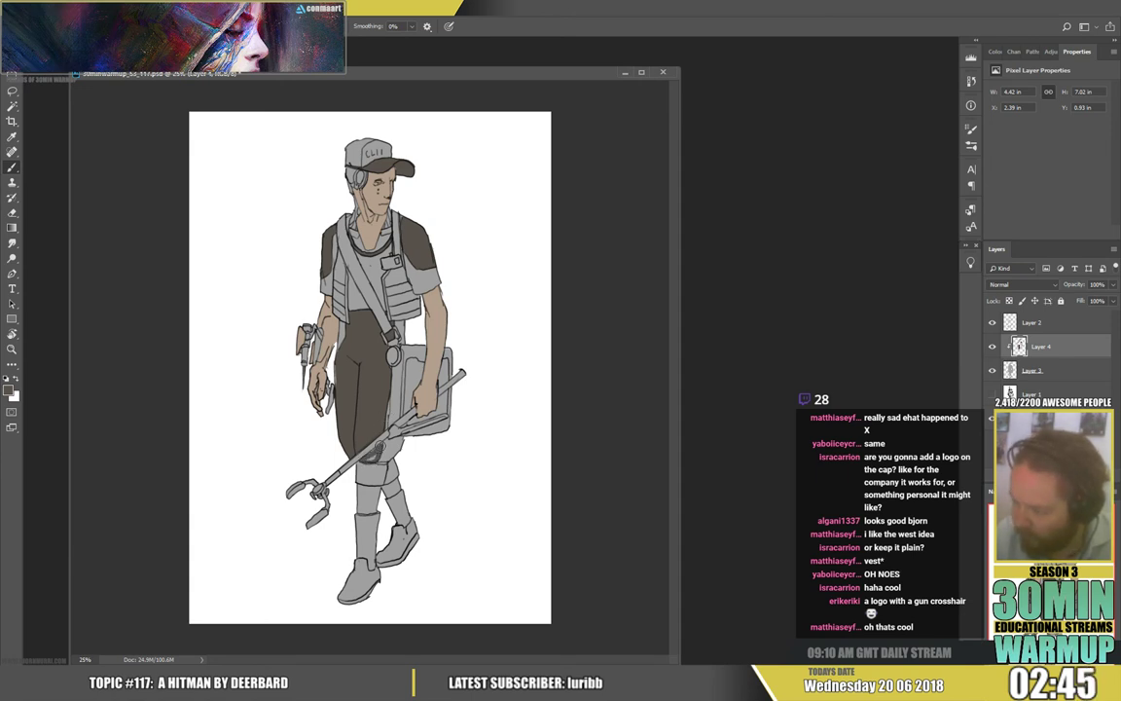
# Paint the front trouser leg's lower part down to the cuff dark brown and tidy its edges
pyautogui.moveTo(374, 466)
pyautogui.mouseDown()
pyautogui.moveTo(363, 474)
pyautogui.moveTo(378, 481)
pyautogui.moveTo(385, 470)
pyautogui.mouseUp()
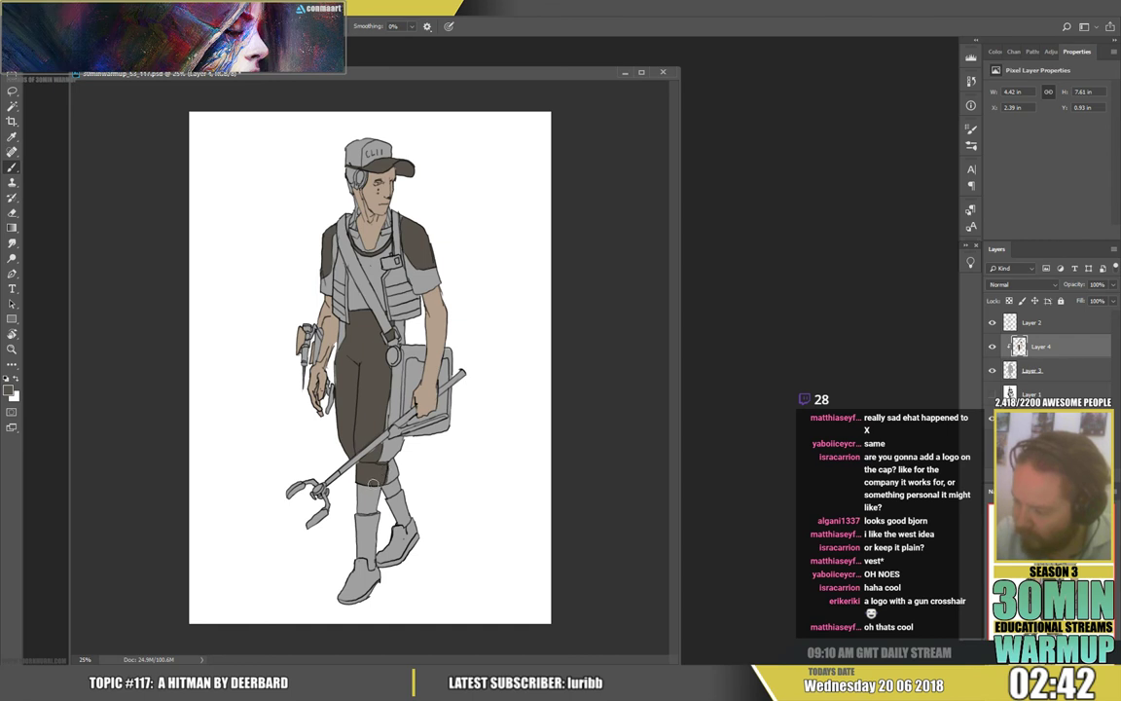
pyautogui.press('e')
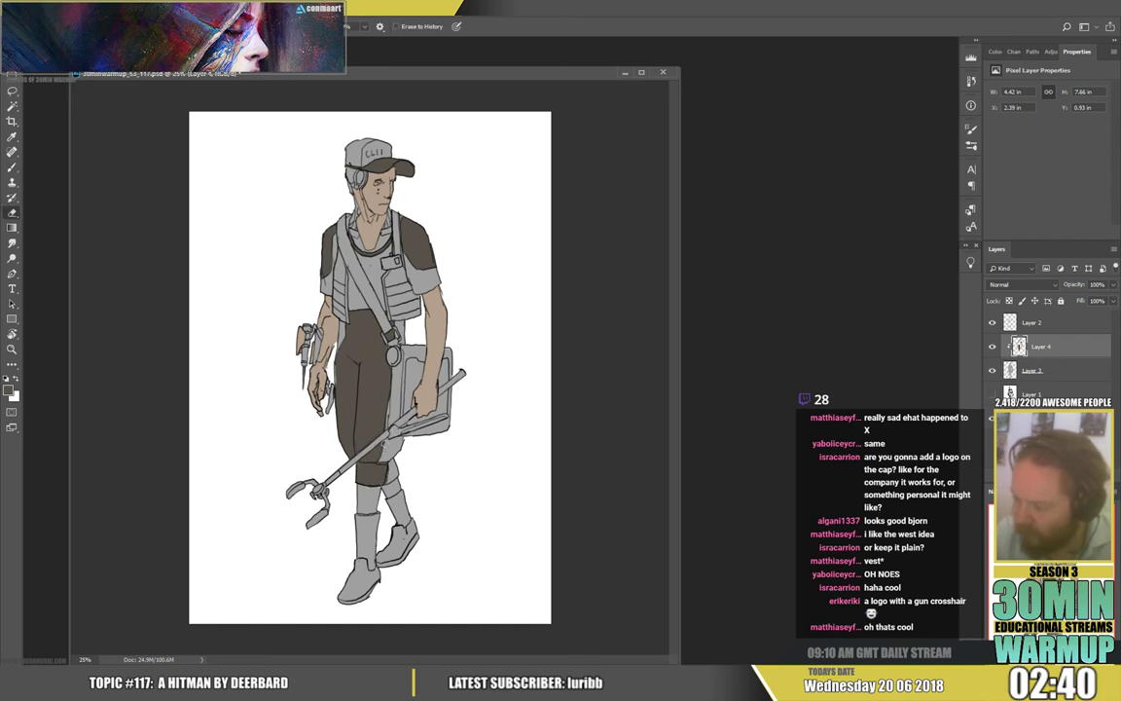
pyautogui.press('b')
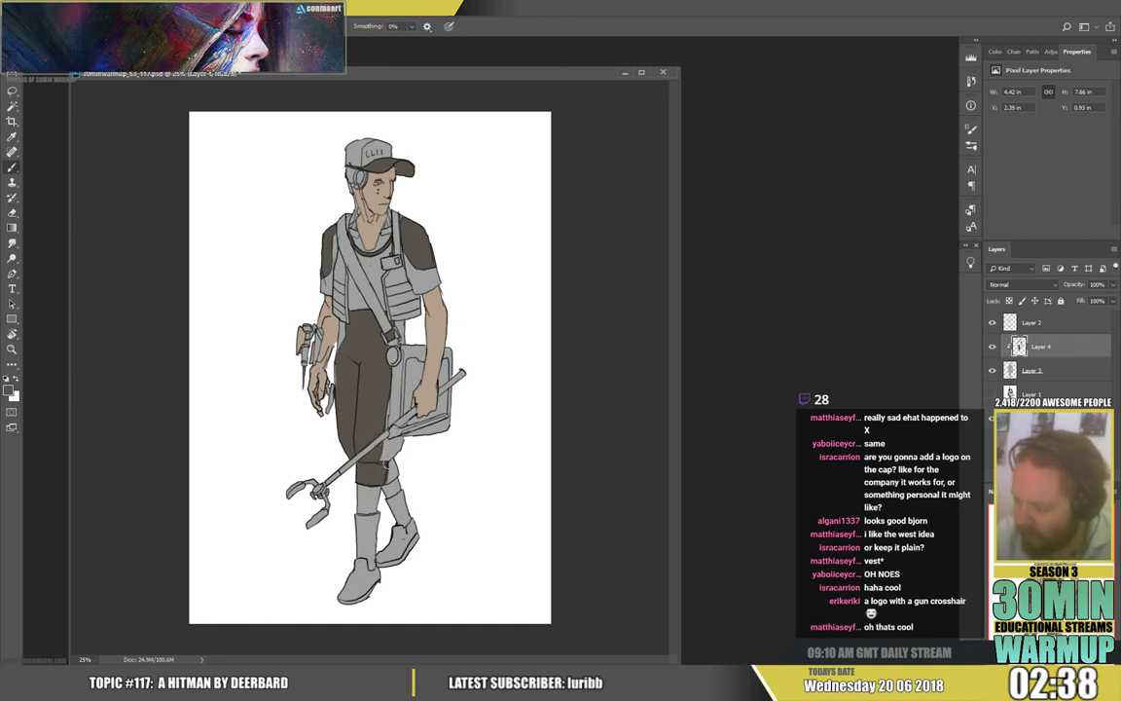
pyautogui.press('e')
pyautogui.press('b')
pyautogui.press('e')
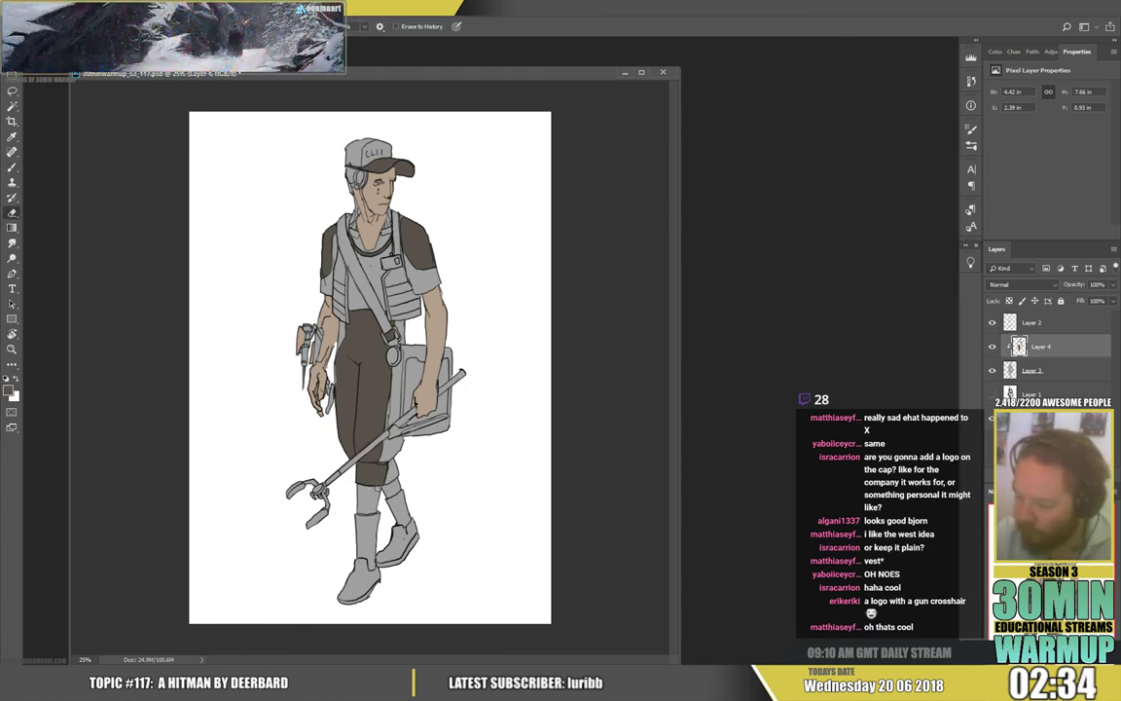
pyautogui.press('b')
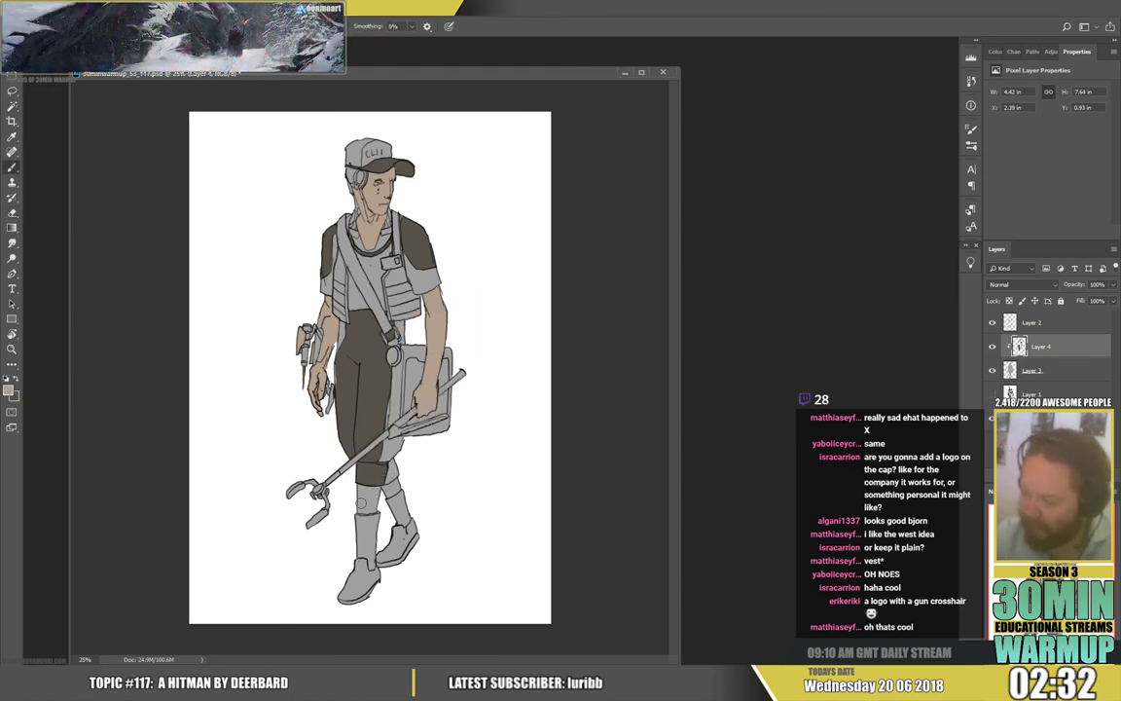
# Paint the bare shins in the sampled skin tone and the rear trouser cuff in the sampled dark brown
pyautogui.keyDown('alt'); pyautogui.click(318, 390); pyautogui.keyUp('alt')
pyautogui.moveTo(363, 507)
pyautogui.mouseDown()
pyautogui.moveTo(400, 478)
pyautogui.moveTo(383, 492)
pyautogui.moveTo(394, 492)
pyautogui.moveTo(398, 462)
pyautogui.mouseUp()
pyautogui.keyDown('alt'); pyautogui.click(374, 472); pyautogui.keyUp('alt')
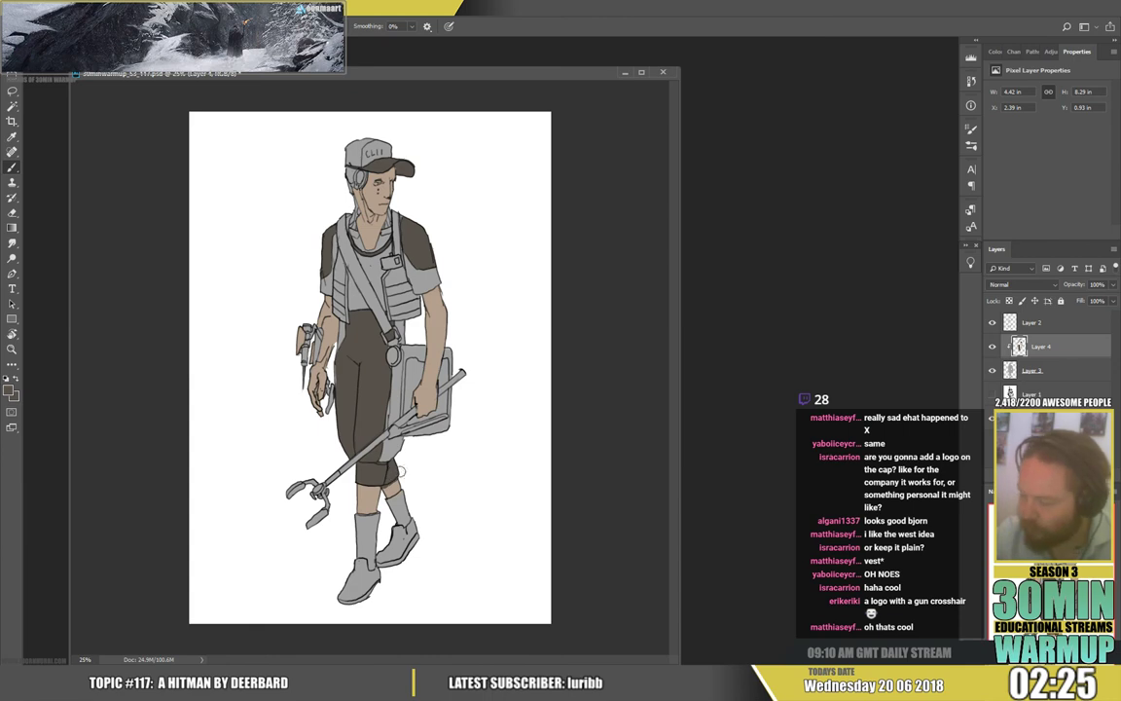
# Set the foreground color to light warm grey c3b9b9 and paint both socks
pyautogui.keyDown('alt'); pyautogui.click(458, 478); pyautogui.keyUp('alt')
pyautogui.click(8, 390)
pyautogui.click(225, 235)
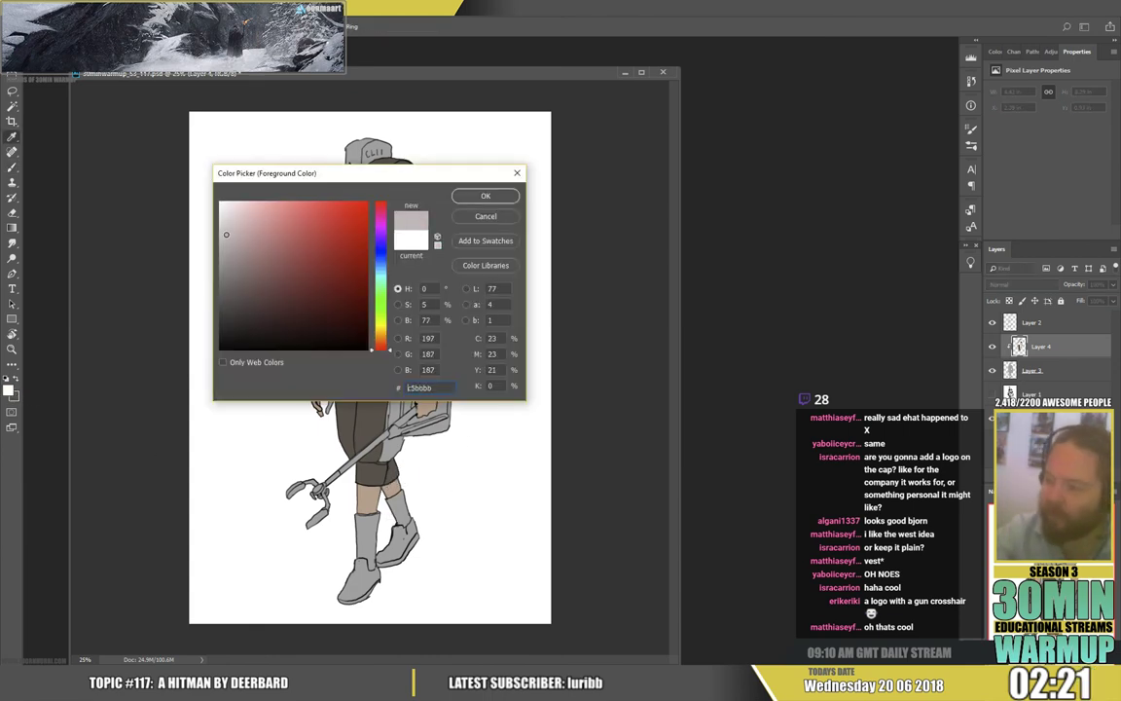
pyautogui.click(485, 197)
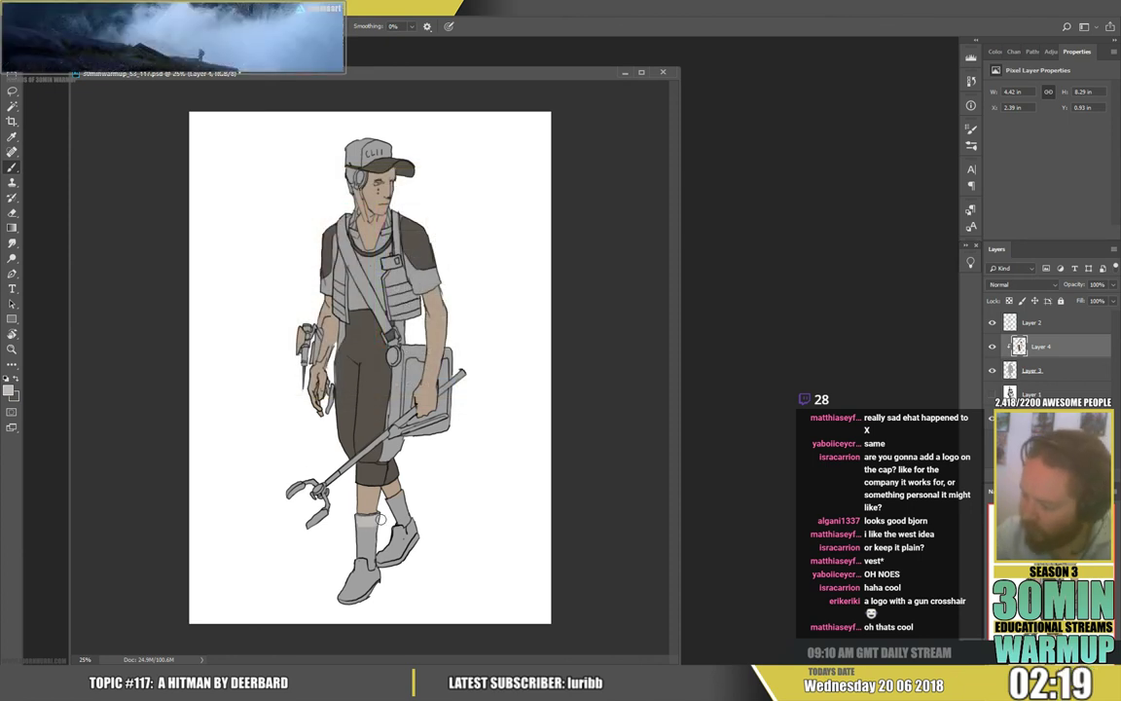
pyautogui.moveTo(366, 553); pyautogui.dragTo(370, 562)
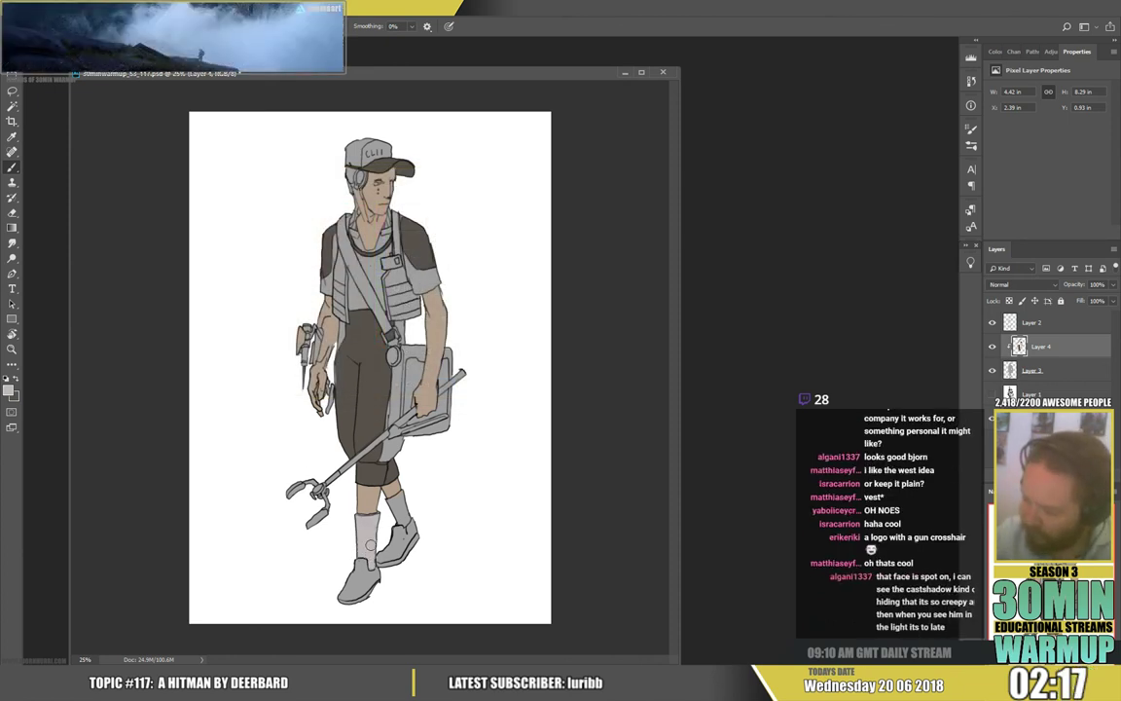
pyautogui.moveTo(392, 505)
pyautogui.mouseDown()
pyautogui.moveTo(402, 516)
pyautogui.moveTo(396, 506)
pyautogui.mouseUp()
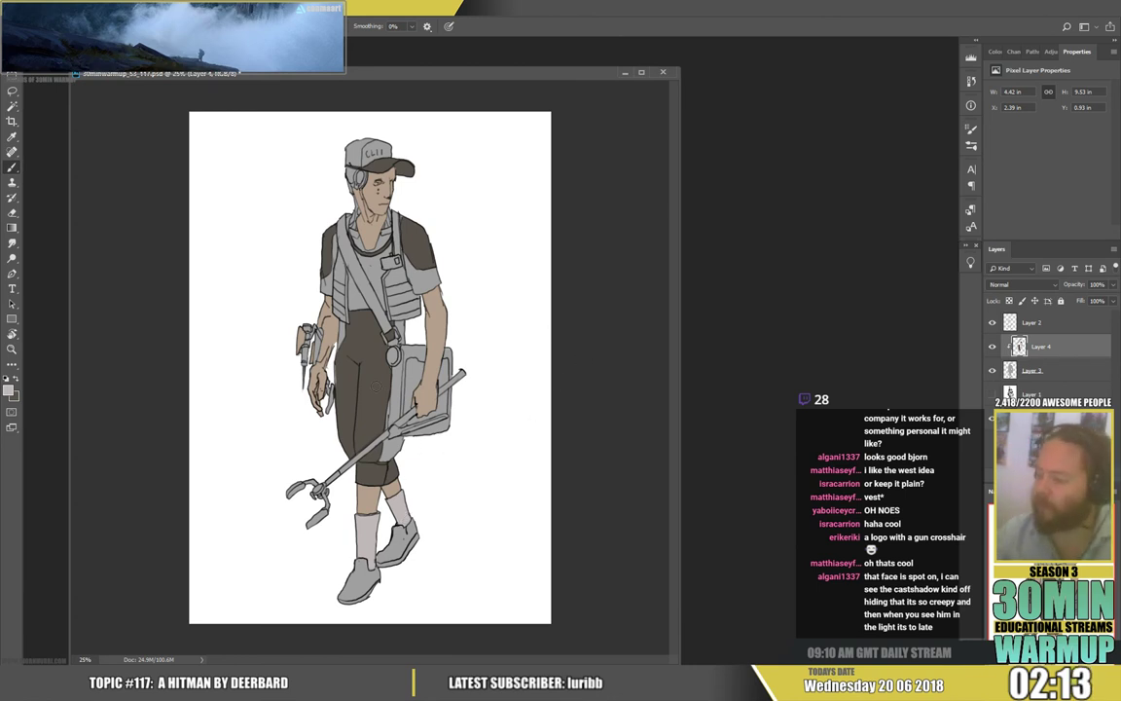
# Set the foreground color to orange and add a new clipped layer beneath Layer 4, undoing a test stroke across the vest
pyautogui.click(9, 390)
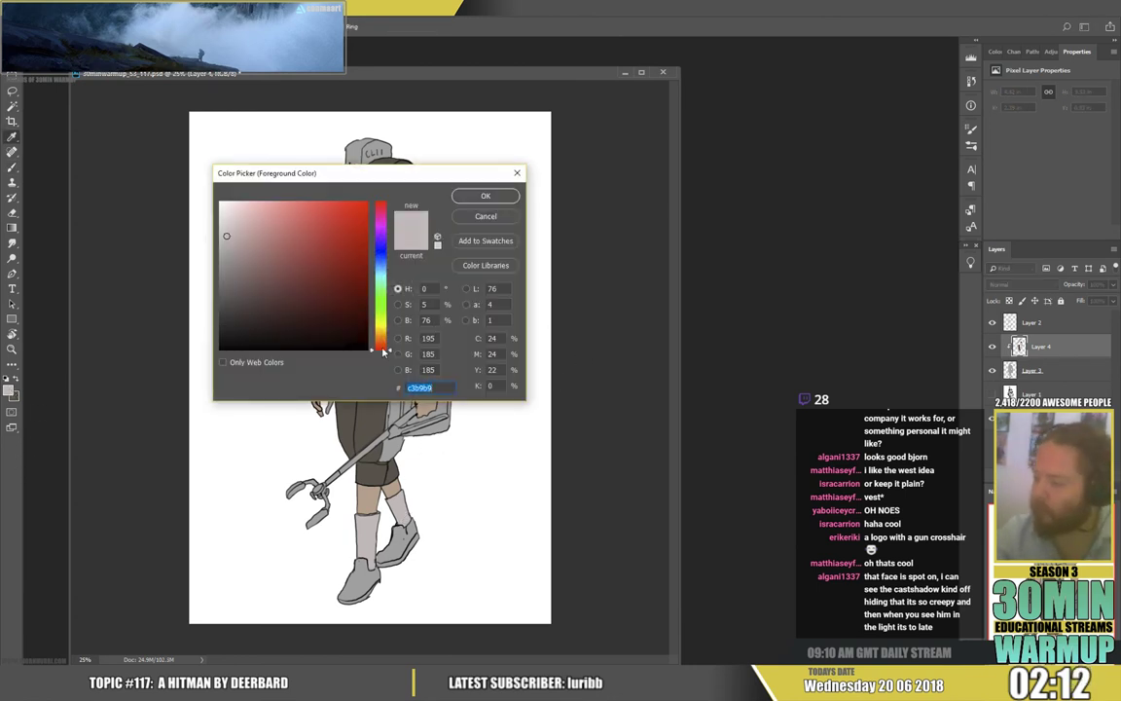
pyautogui.moveTo(382, 348); pyautogui.dragTo(382, 341)
pyautogui.moveTo(333, 271); pyautogui.dragTo(337, 224)
pyautogui.click(486, 196)
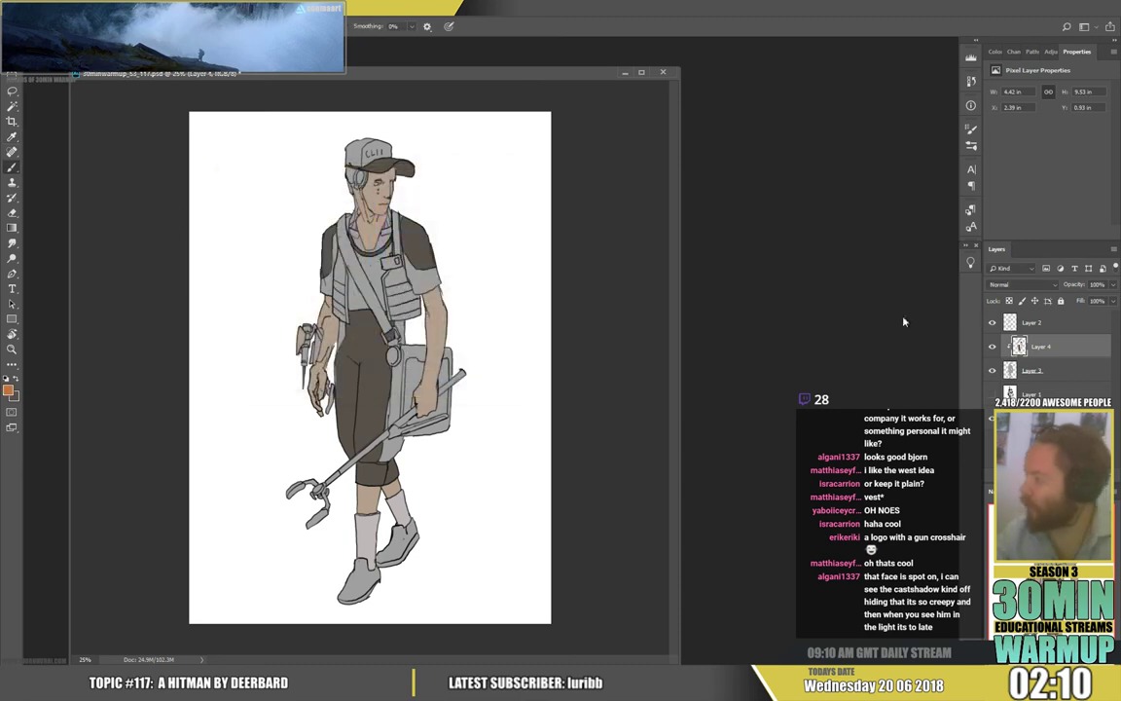
pyautogui.hotkey('ctrl', 'shift', 'alt', 'n')
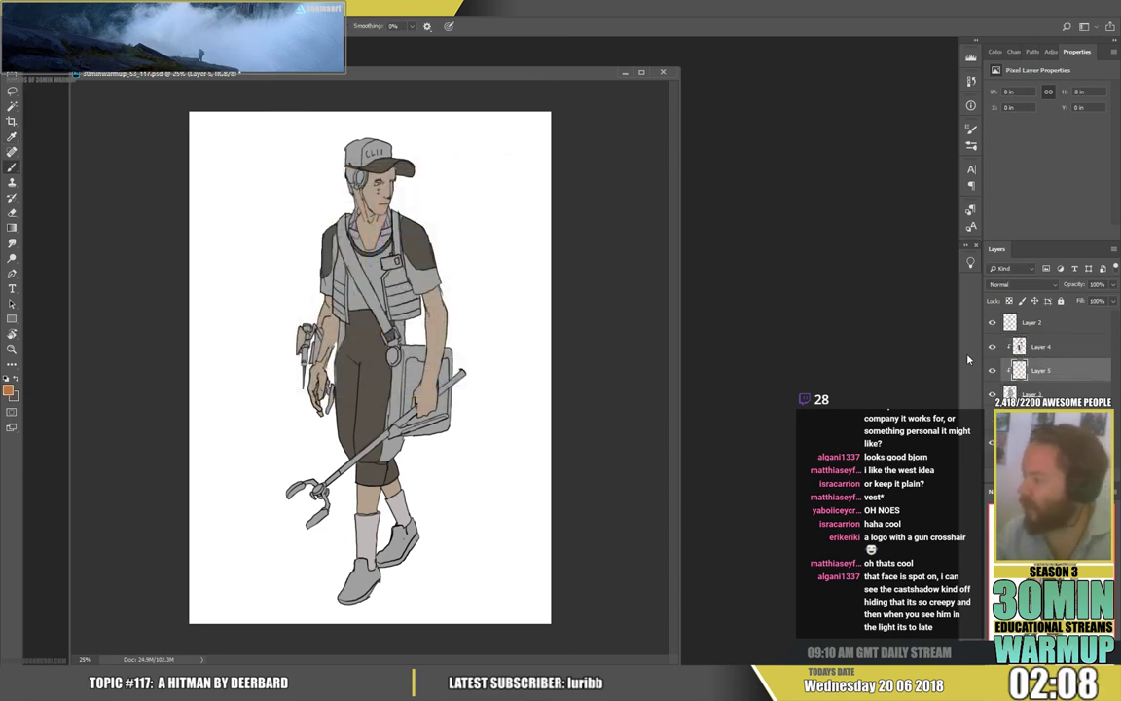
pyautogui.moveTo(405, 261)
pyautogui.mouseDown()
pyautogui.moveTo(388, 310)
pyautogui.moveTo(435, 267)
pyautogui.moveTo(390, 326)
pyautogui.mouseUp()
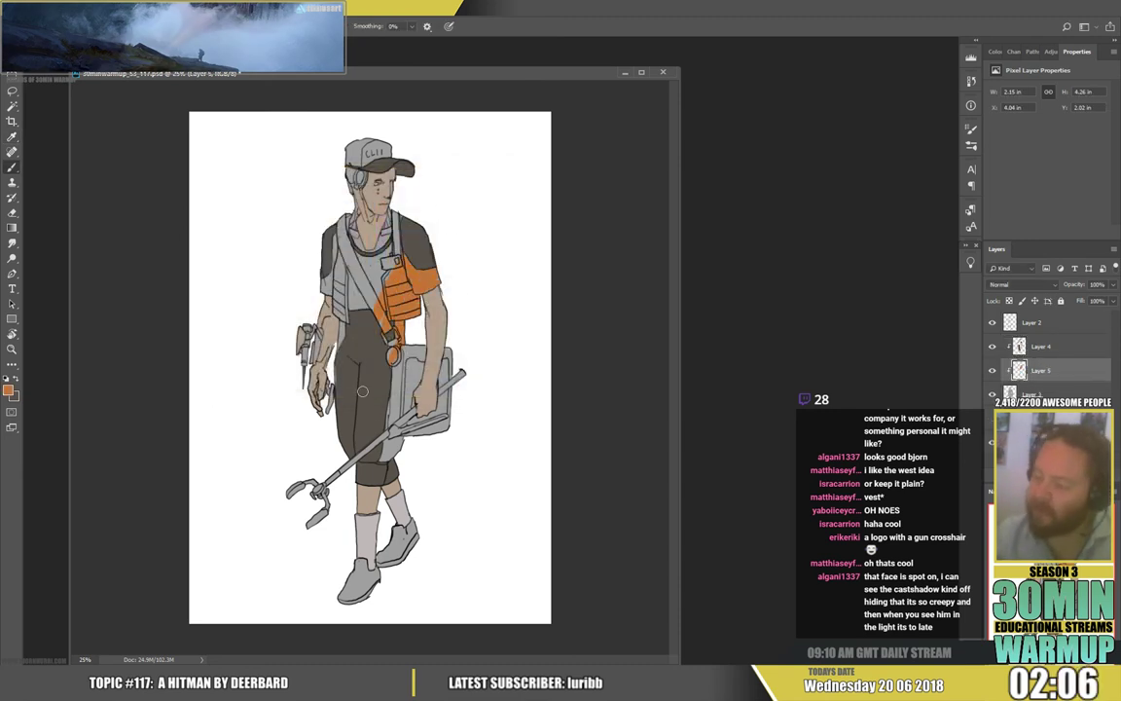
pyautogui.hotkey('ctrl', 'z')
# Paint the shirt's torso, both lower sleeves and the shoulder edges orange on Layer 5, erasing any overlap
pyautogui.moveTo(405, 257)
pyautogui.mouseDown()
pyautogui.moveTo(415, 281)
pyautogui.moveTo(434, 284)
pyautogui.mouseUp()
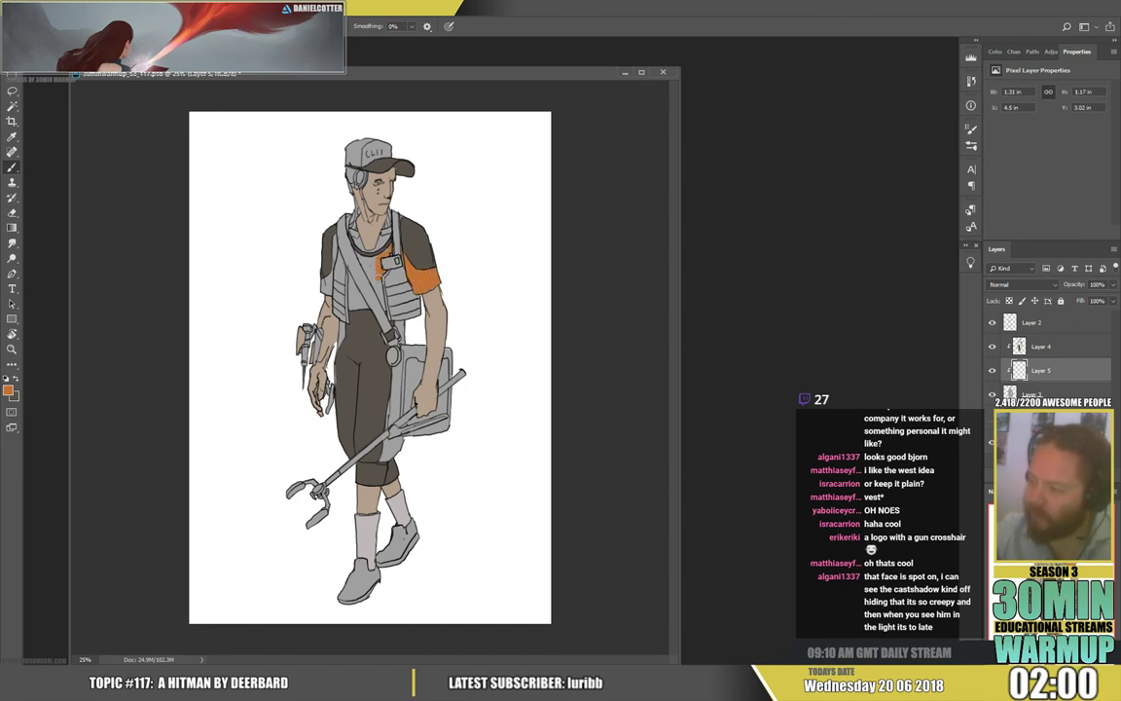
pyautogui.moveTo(379, 276)
pyautogui.mouseDown()
pyautogui.moveTo(383, 306)
pyautogui.moveTo(359, 257)
pyautogui.moveTo(375, 281)
pyautogui.mouseUp()
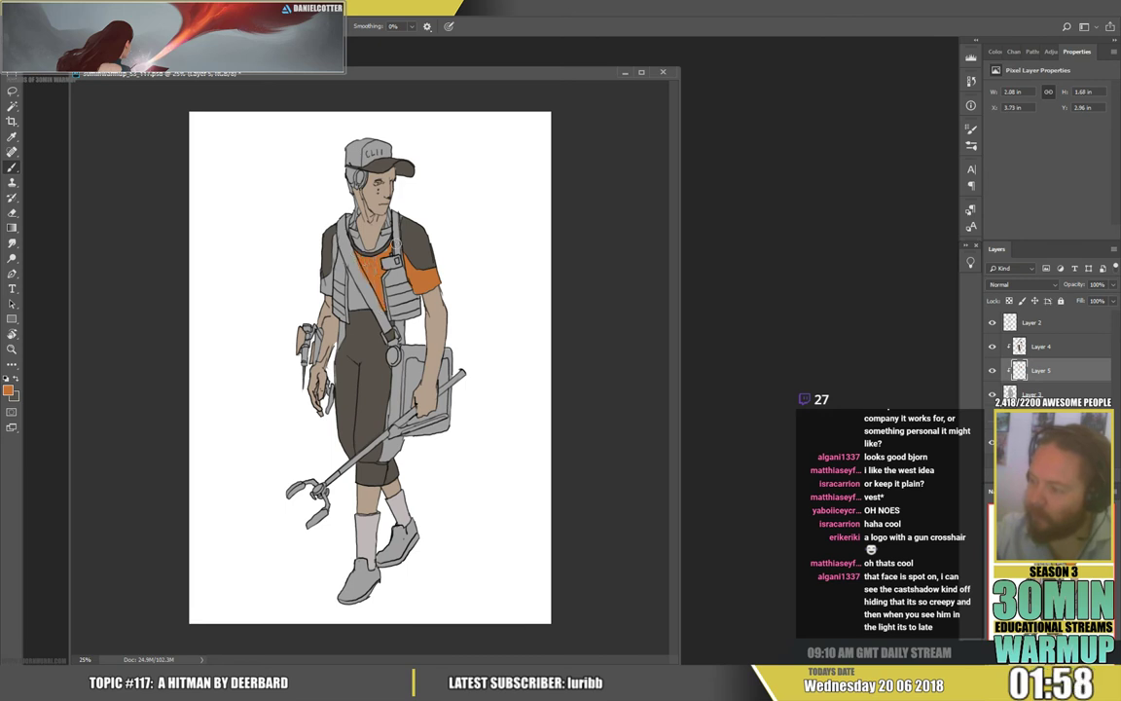
pyautogui.press('e')
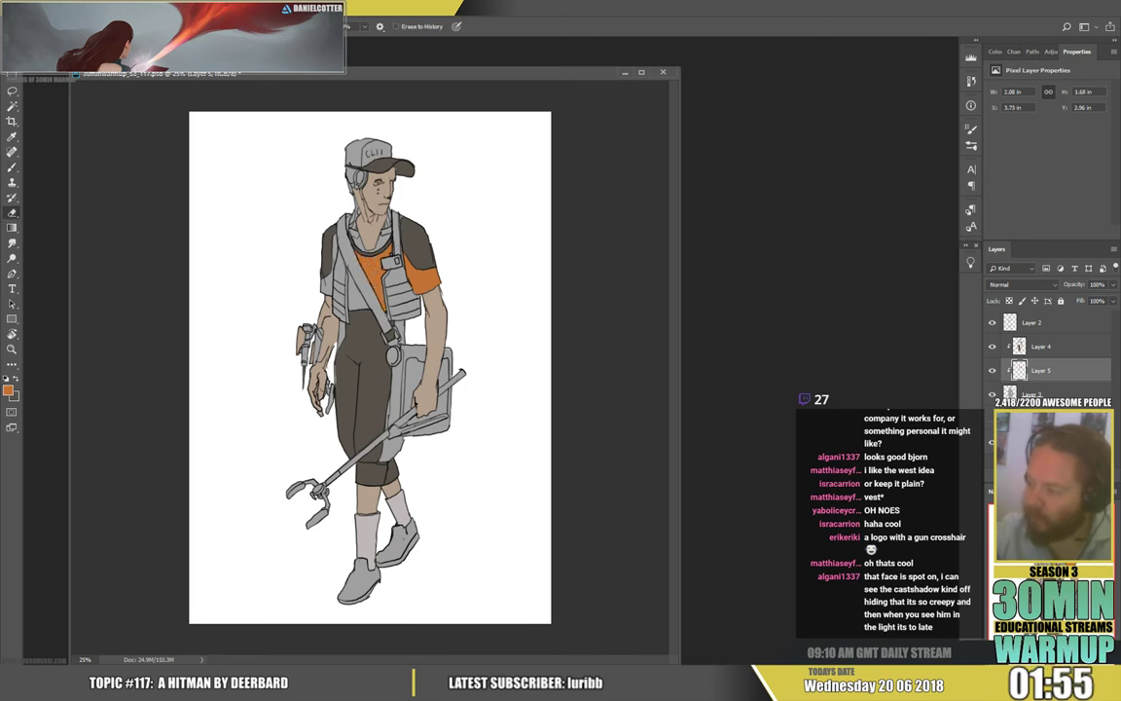
pyautogui.press('b')
pyautogui.moveTo(353, 307); pyautogui.dragTo(356, 291)
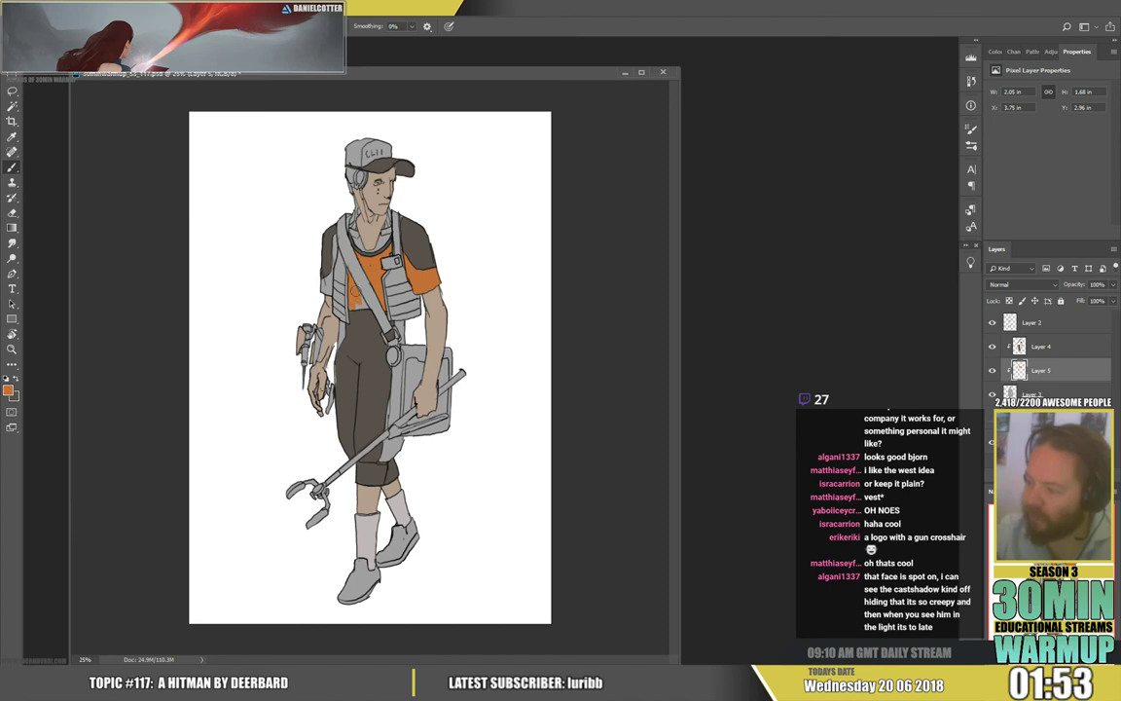
pyautogui.press('e')
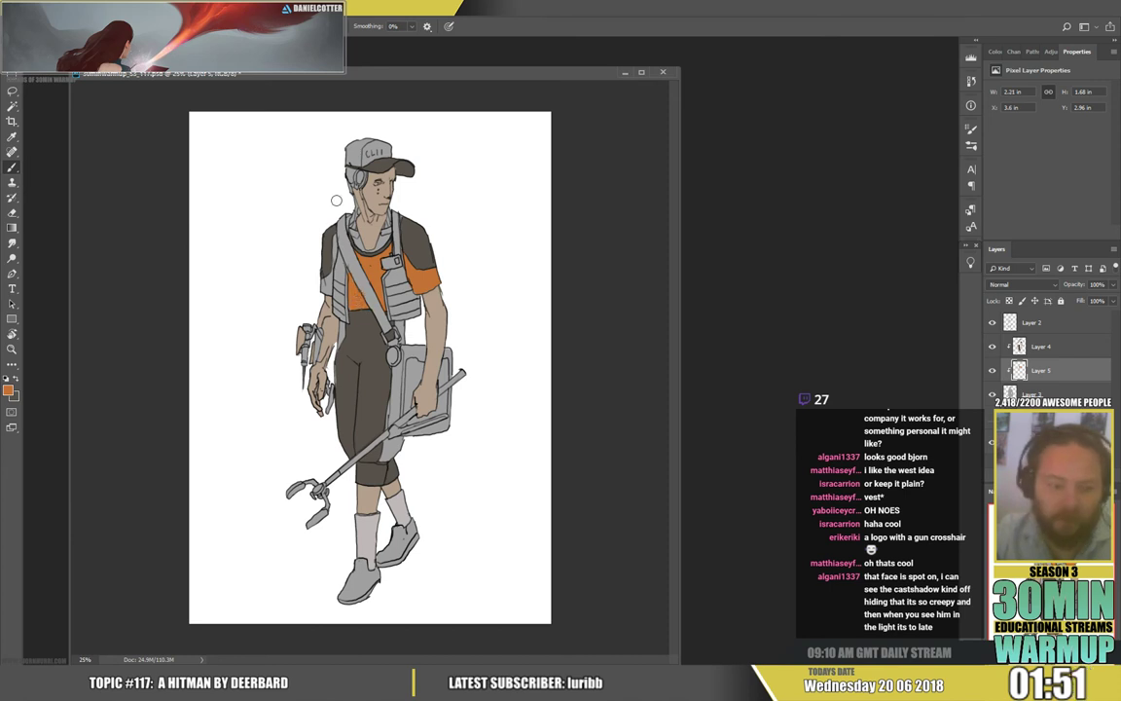
pyautogui.press('b')
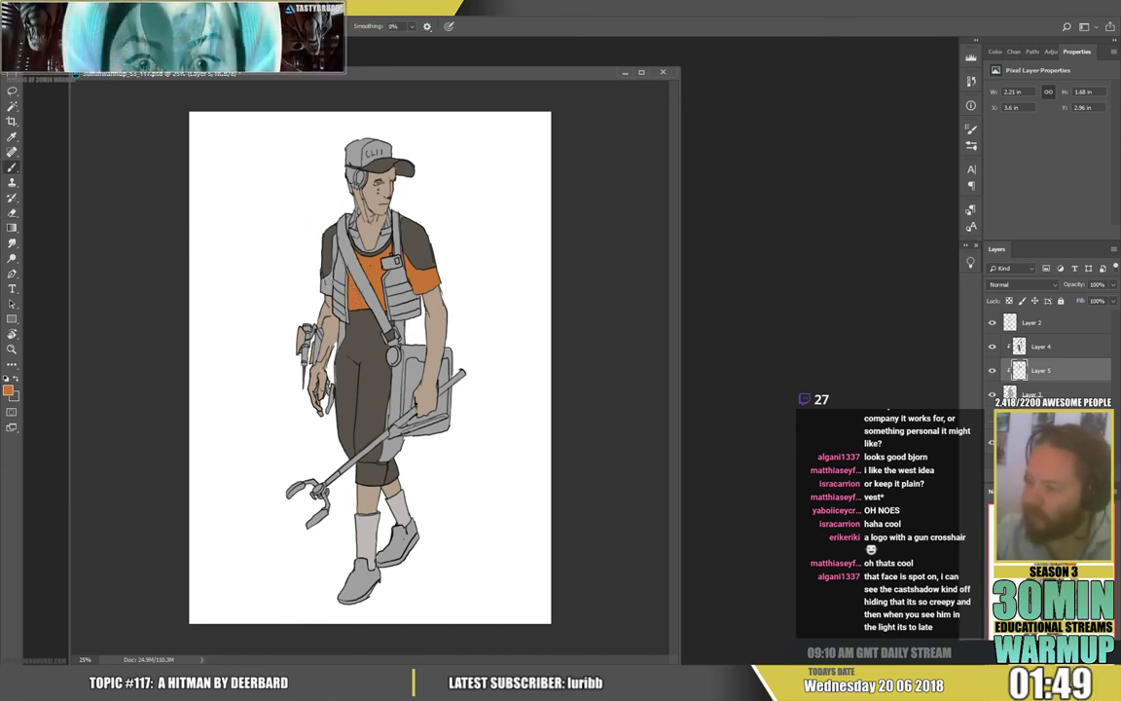
pyautogui.moveTo(322, 283); pyautogui.dragTo(324, 282)
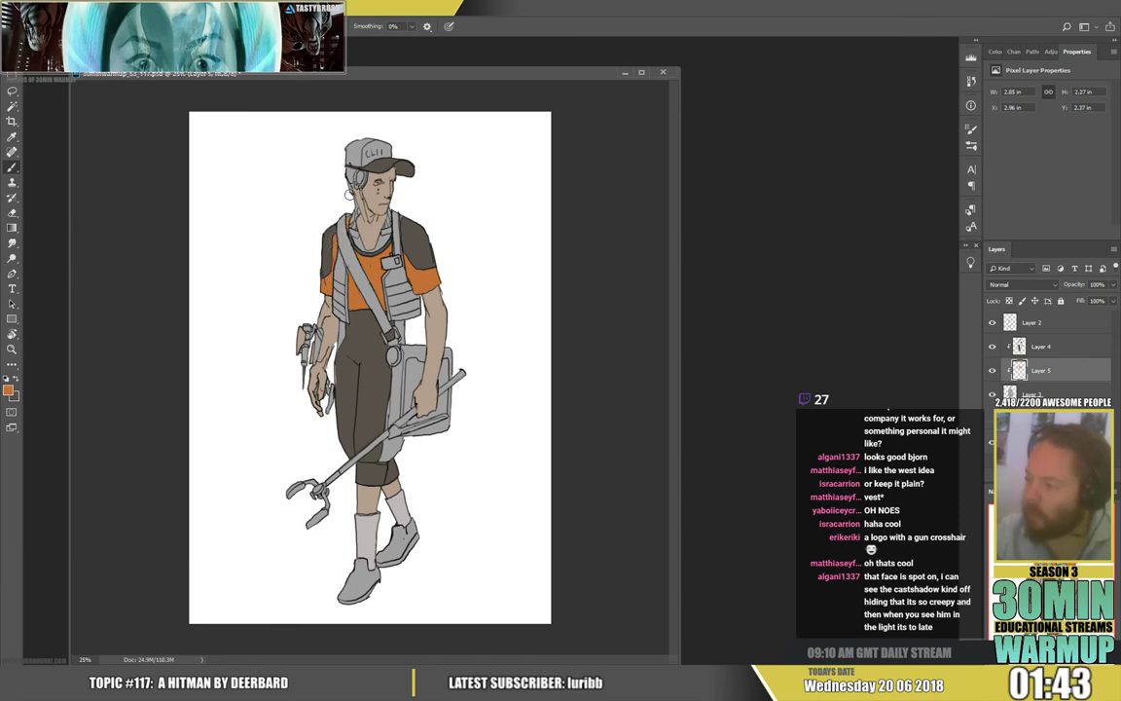
pyautogui.click(401, 215)
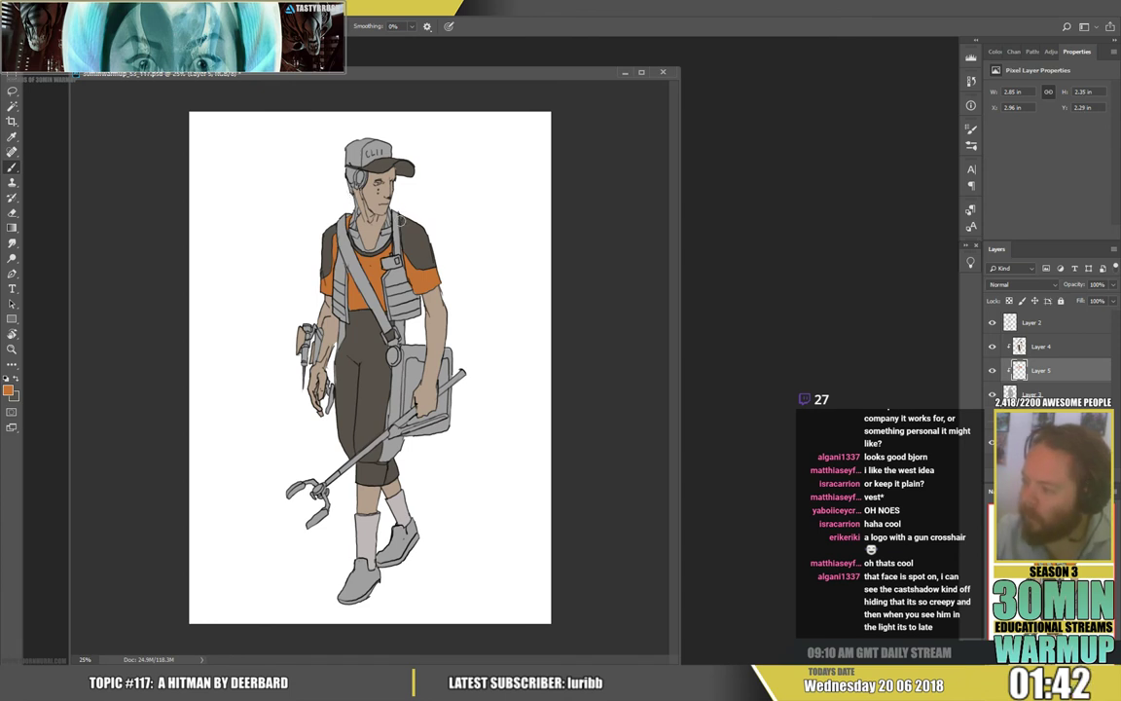
# Paint the cap's crown orange on Layer 5 and erase excess color around it on Layer 4
pyautogui.moveTo(347, 158); pyautogui.dragTo(372, 153)
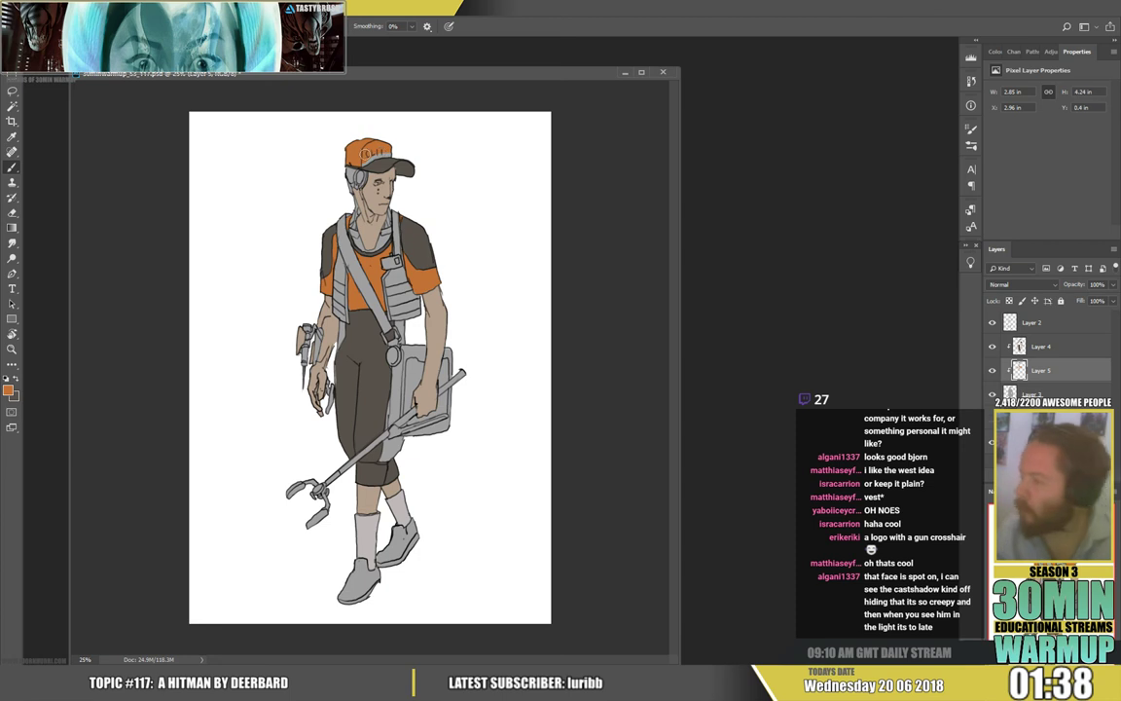
pyautogui.click(1024, 349)
pyautogui.press('e')
pyautogui.moveTo(375, 156)
pyautogui.mouseDown()
pyautogui.moveTo(389, 152)
pyautogui.moveTo(328, 144)
pyautogui.mouseUp()
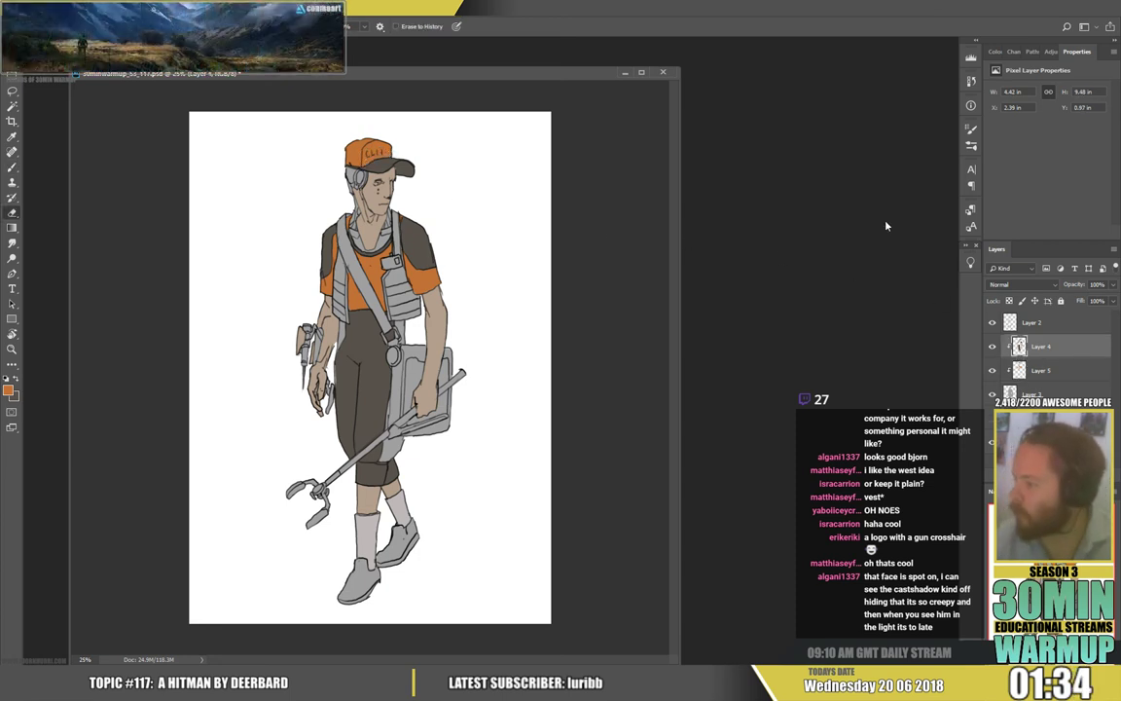
# Paint the trousers' side panels orange on Layer 5, at the hips and along the leg behind the litter picker
pyautogui.hotkey('alt', '[')
pyautogui.press('b')
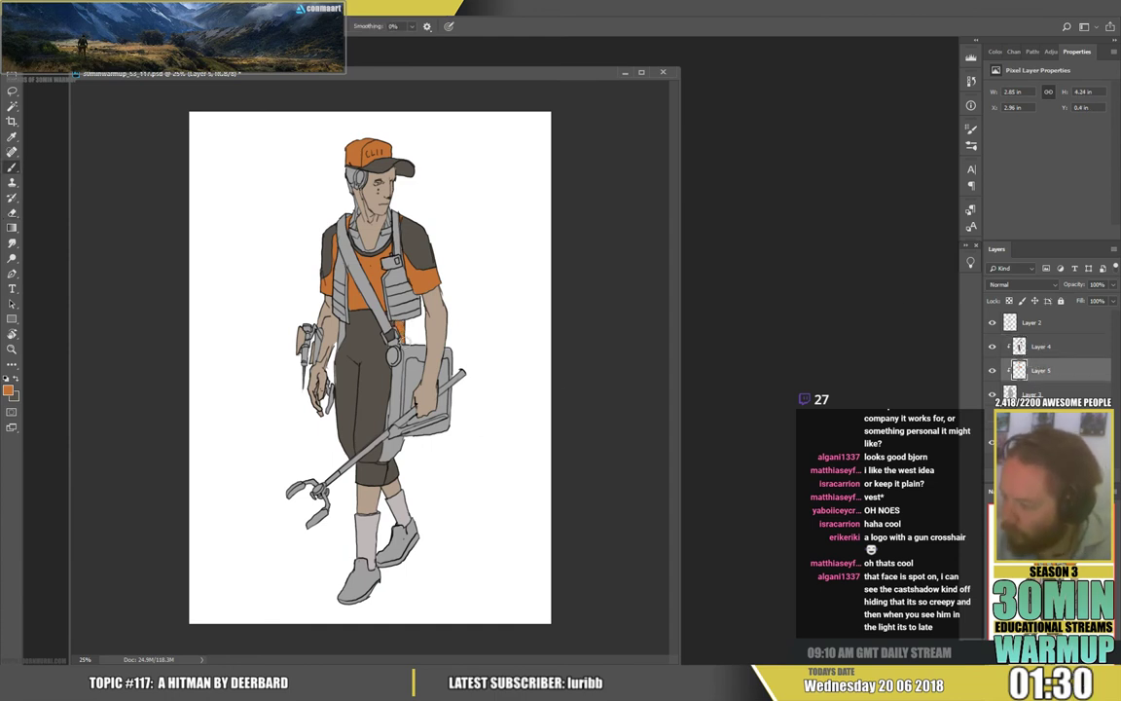
pyautogui.moveTo(408, 340); pyautogui.dragTo(407, 326)
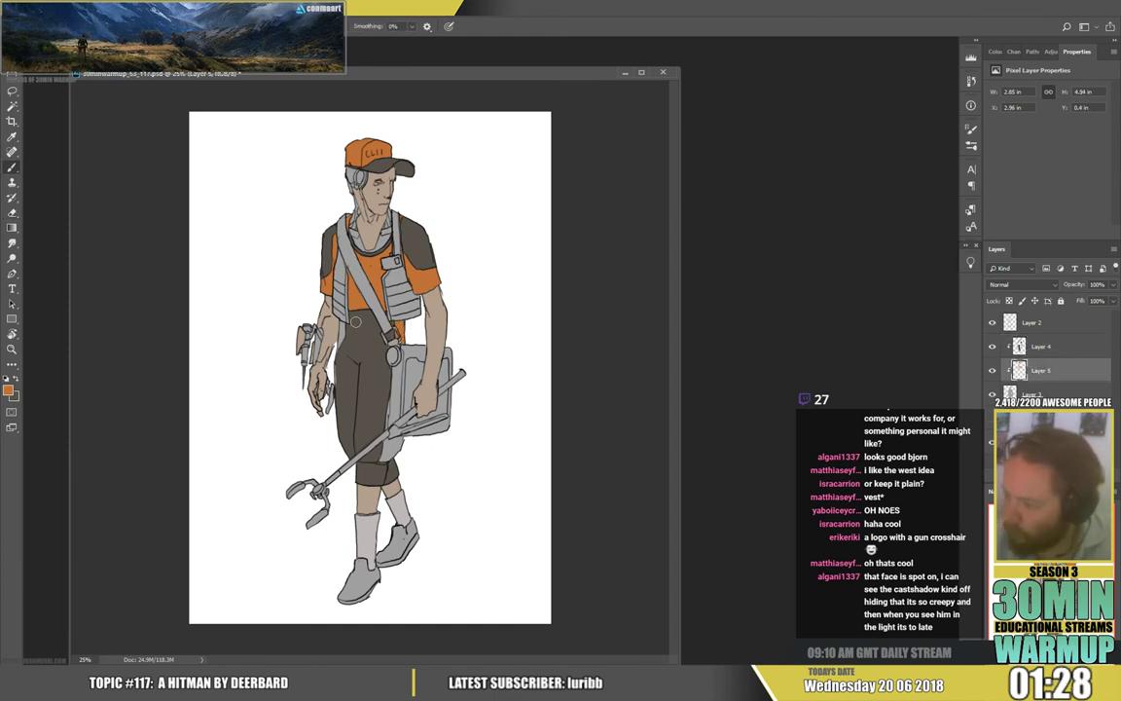
pyautogui.moveTo(319, 286); pyautogui.dragTo(347, 389)
pyautogui.moveTo(390, 434); pyautogui.dragTo(384, 459)
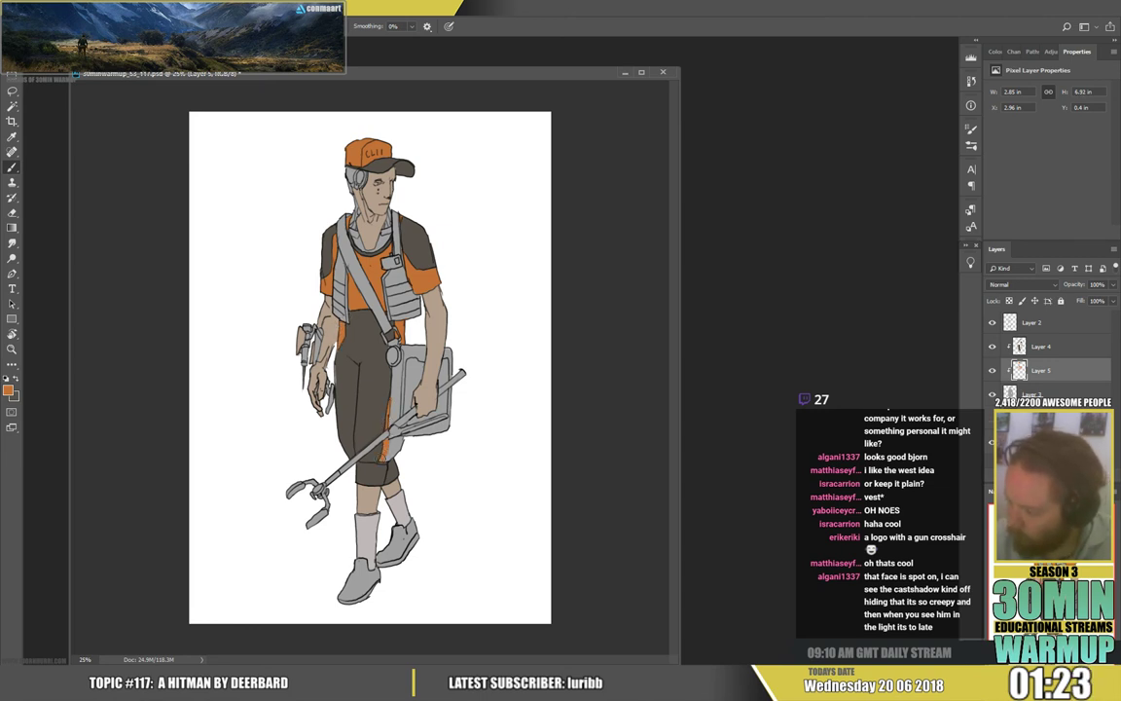
pyautogui.moveTo(349, 408); pyautogui.dragTo(362, 395)
pyautogui.press('e')
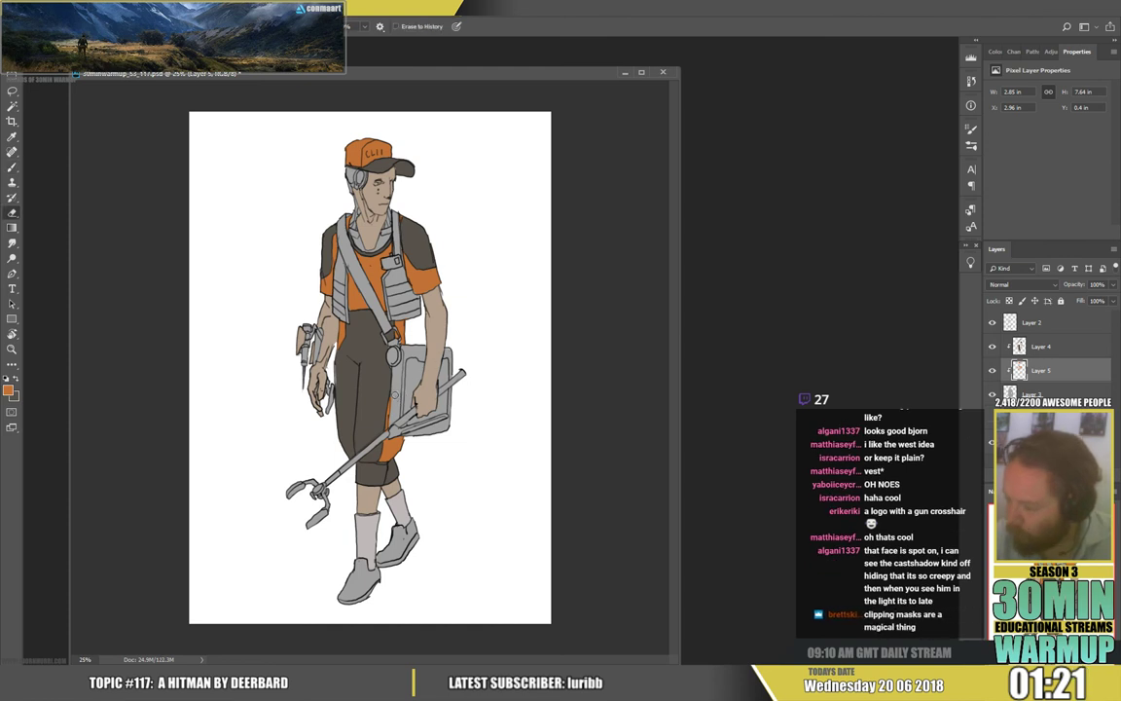
pyautogui.press('b')
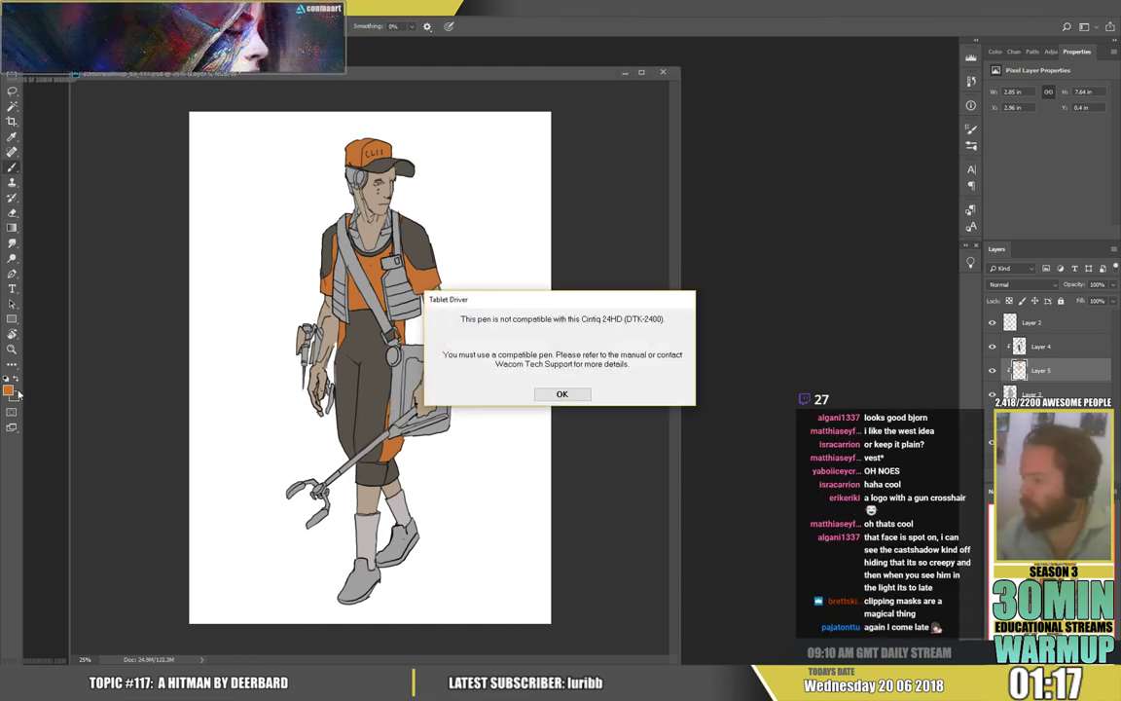
# Dismiss the tablet driver message, add a new clipped layer beneath Layer 5, and set the foreground color to lime green #93d92e
pyautogui.click(556, 394)
pyautogui.click(1035, 394)
pyautogui.click(1080, 478)
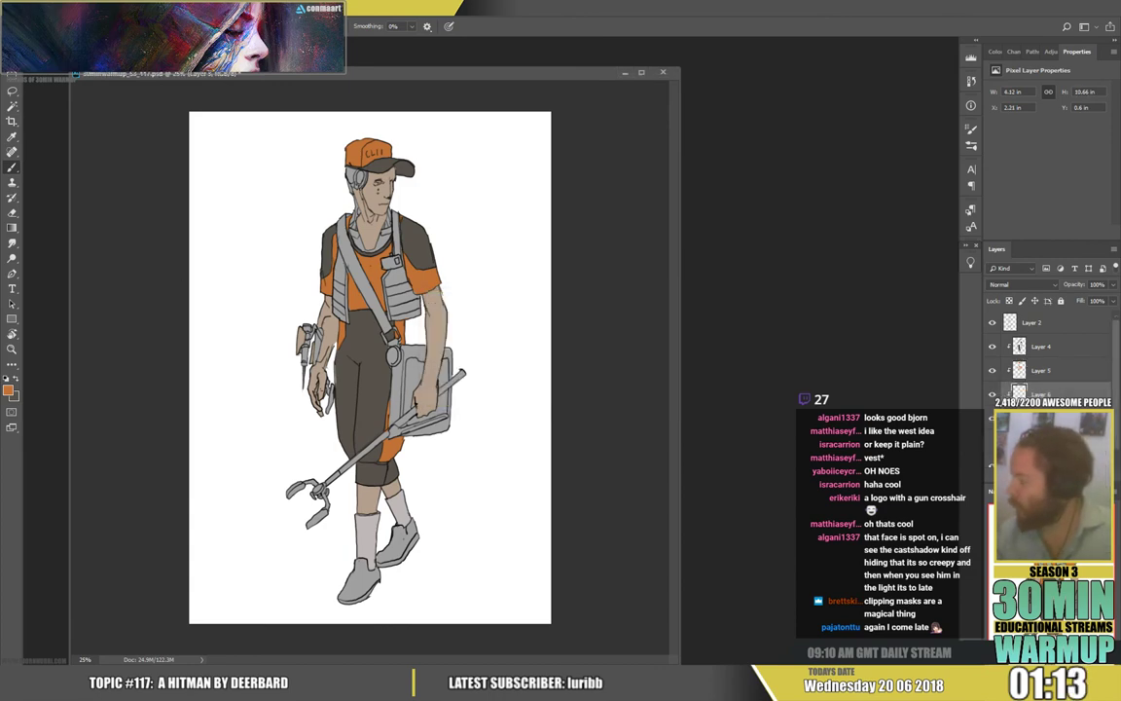
pyautogui.click(9, 391)
pyautogui.moveTo(381, 332); pyautogui.dragTo(383, 316)
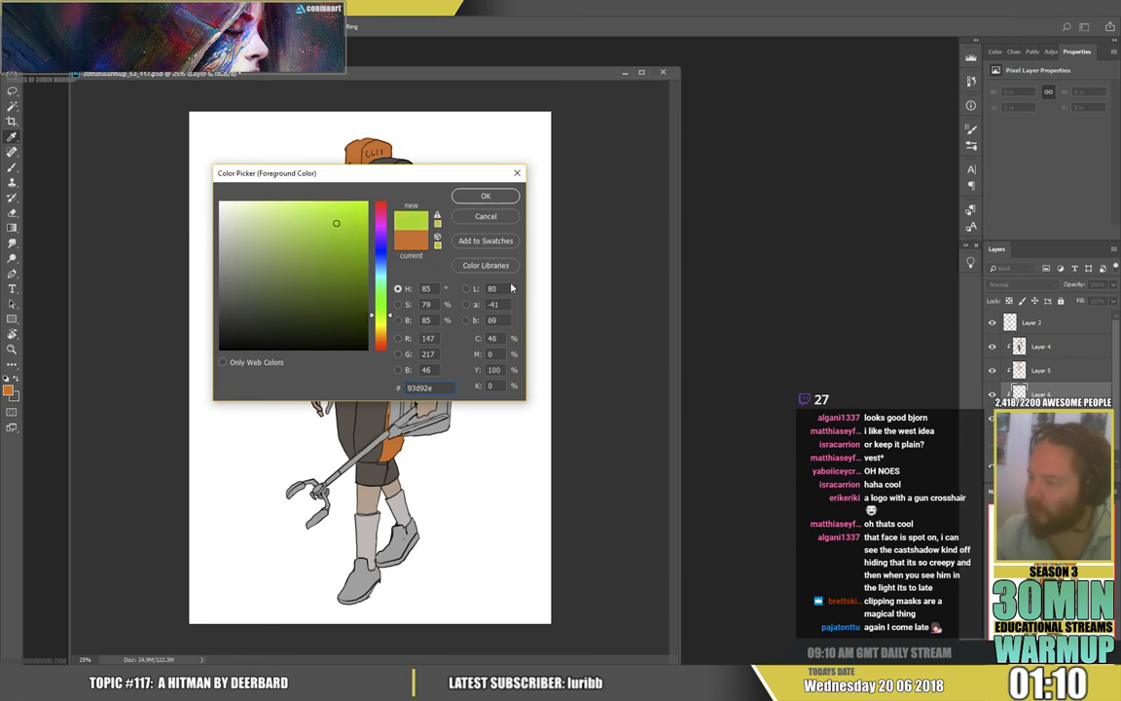
pyautogui.click(486, 195)
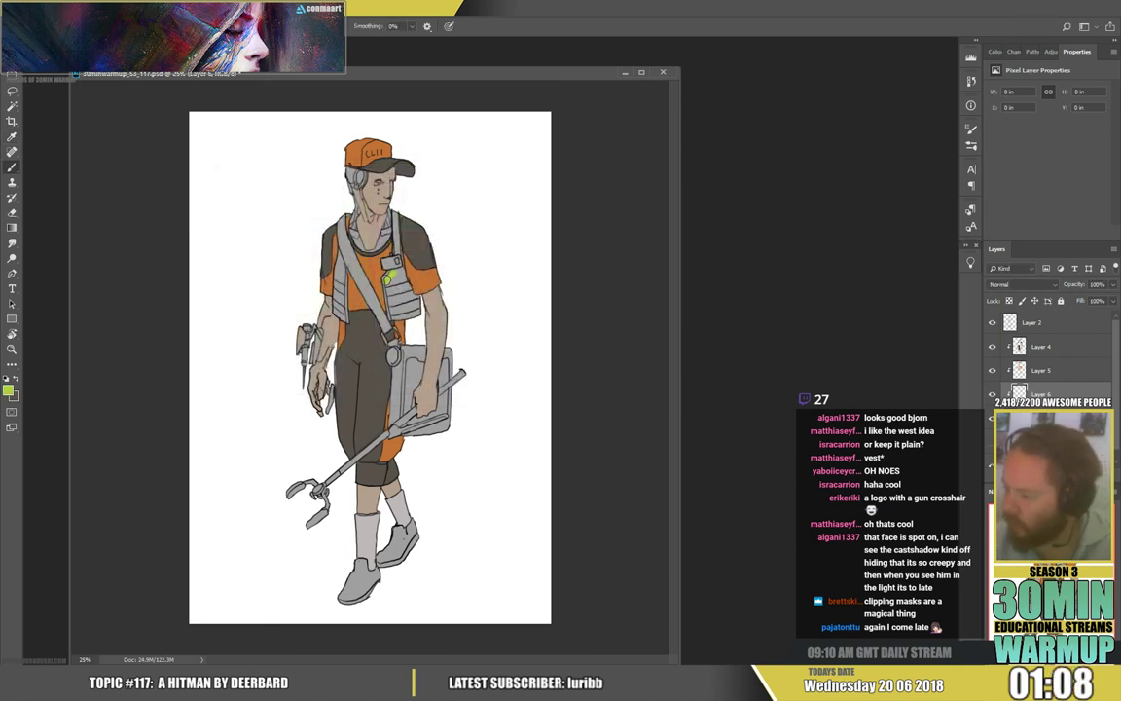
# Paint the vest's bag-side front panel and its shoulder strap lime green on Layer 6, keeping the reflective stripes grey
pyautogui.moveTo(393, 275); pyautogui.dragTo(397, 281)
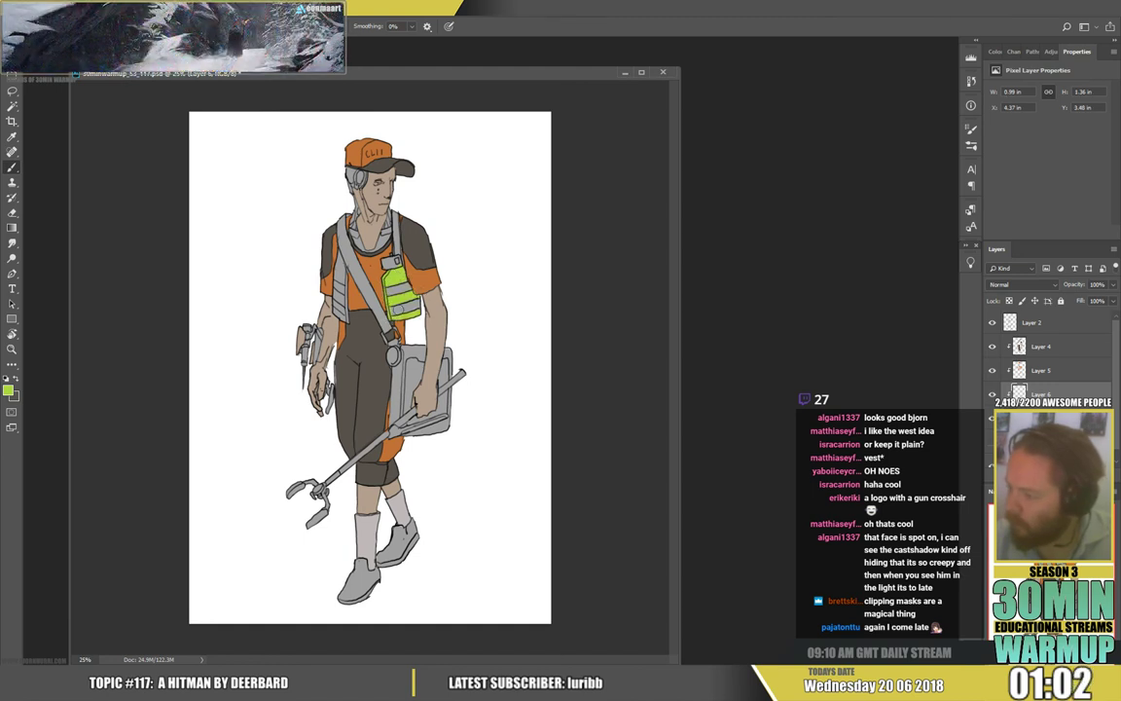
pyautogui.press('e')
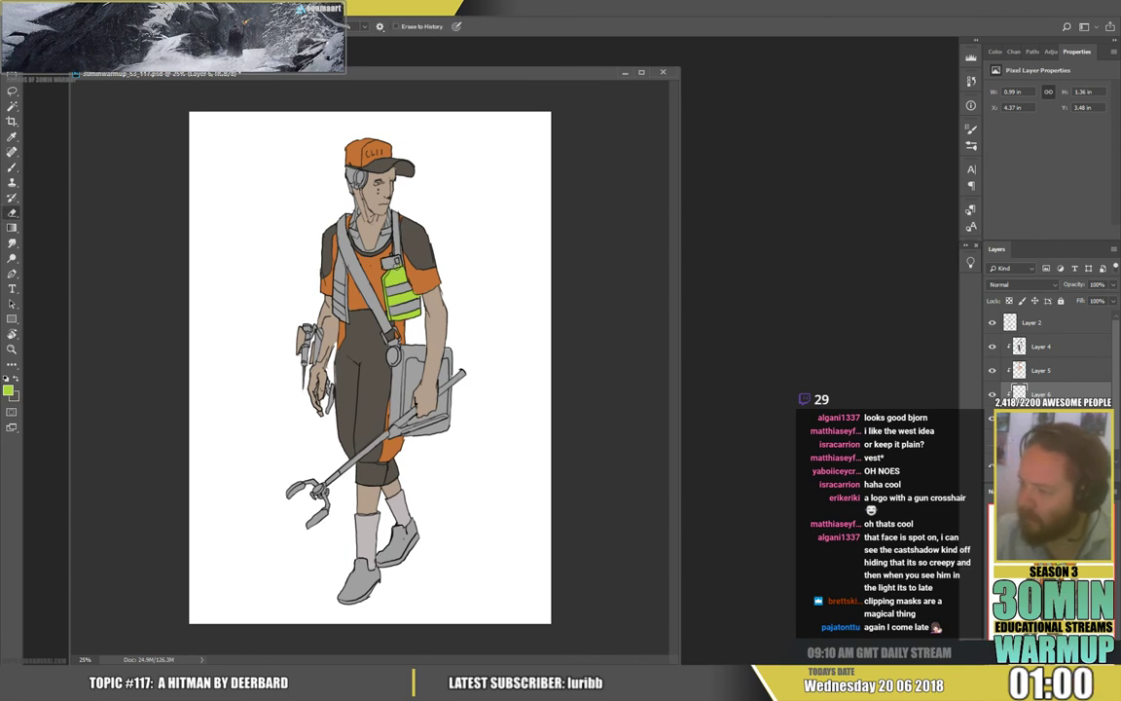
pyautogui.press('b')
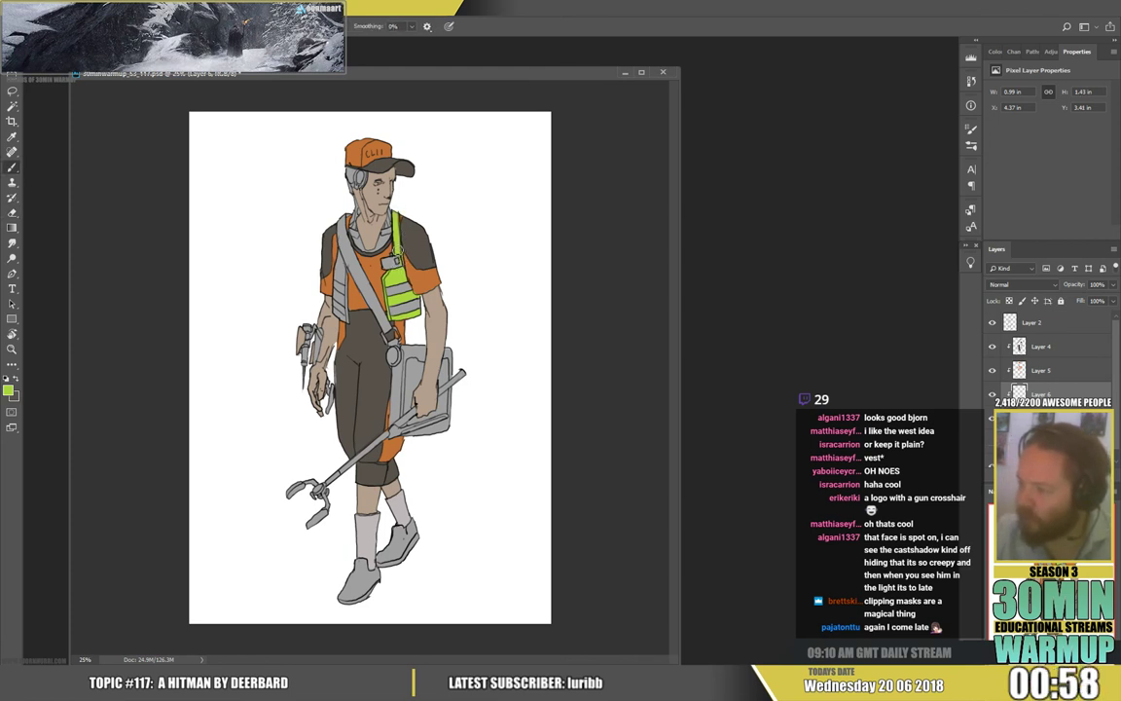
pyautogui.press('e')
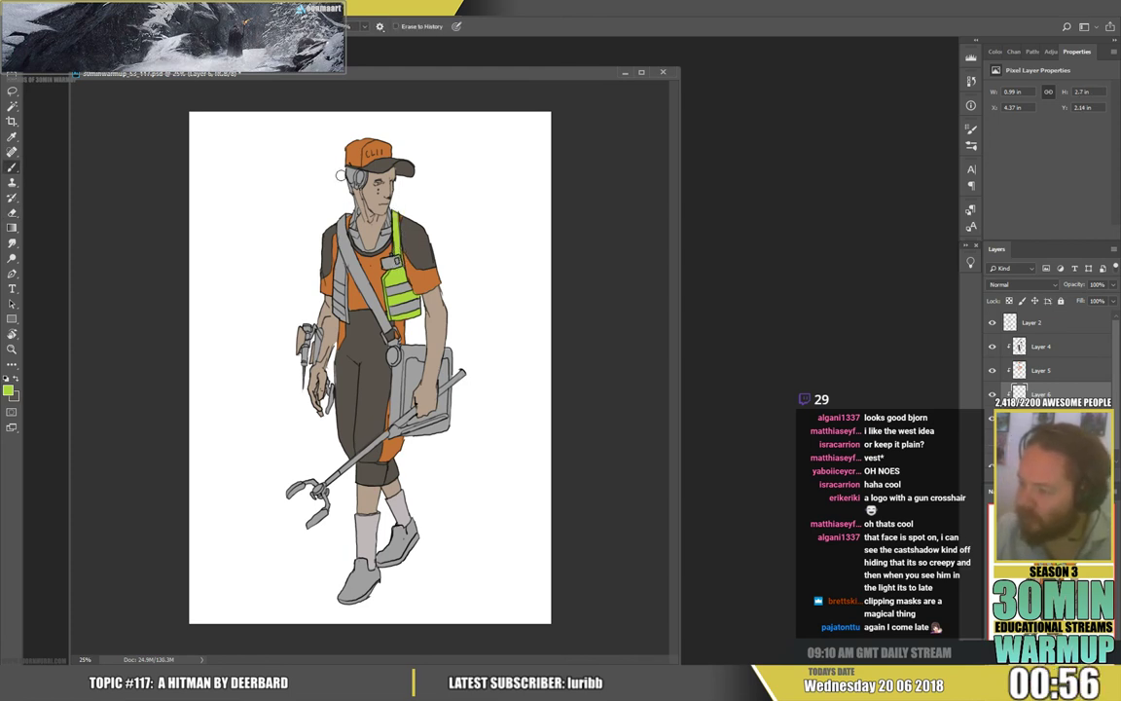
# Paint the vest's other front panel lime green on Layer 6 and clean up its edges around the grey stripes
pyautogui.press('b')
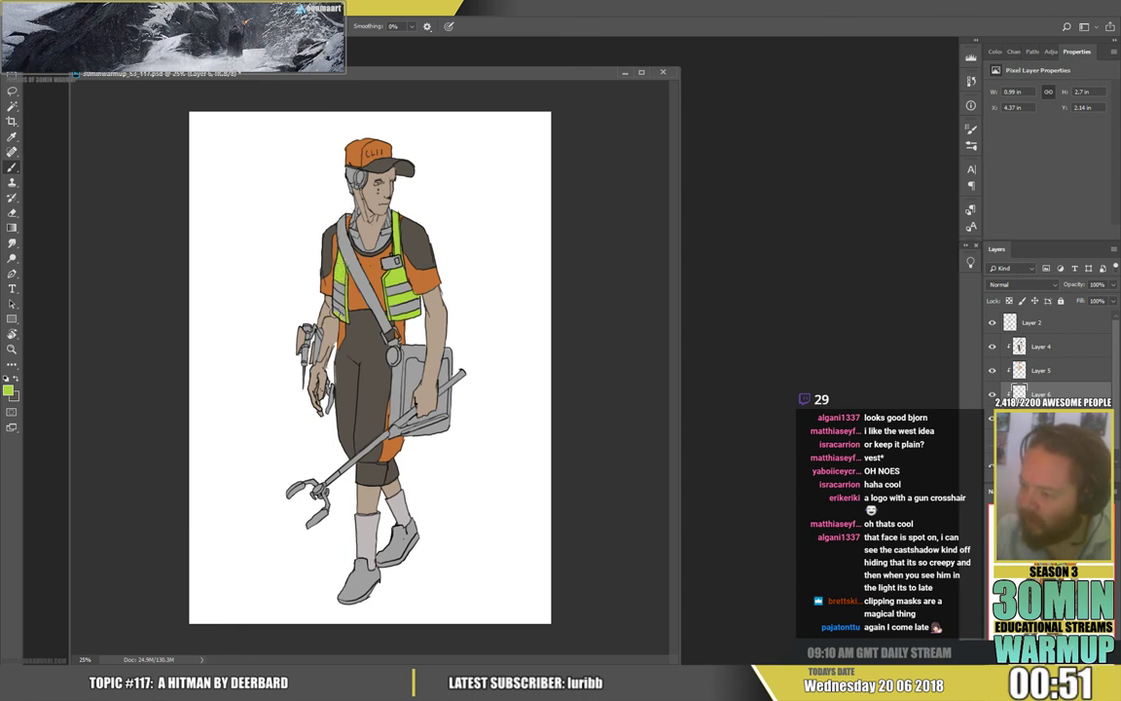
pyautogui.moveTo(341, 317); pyautogui.dragTo(340, 300)
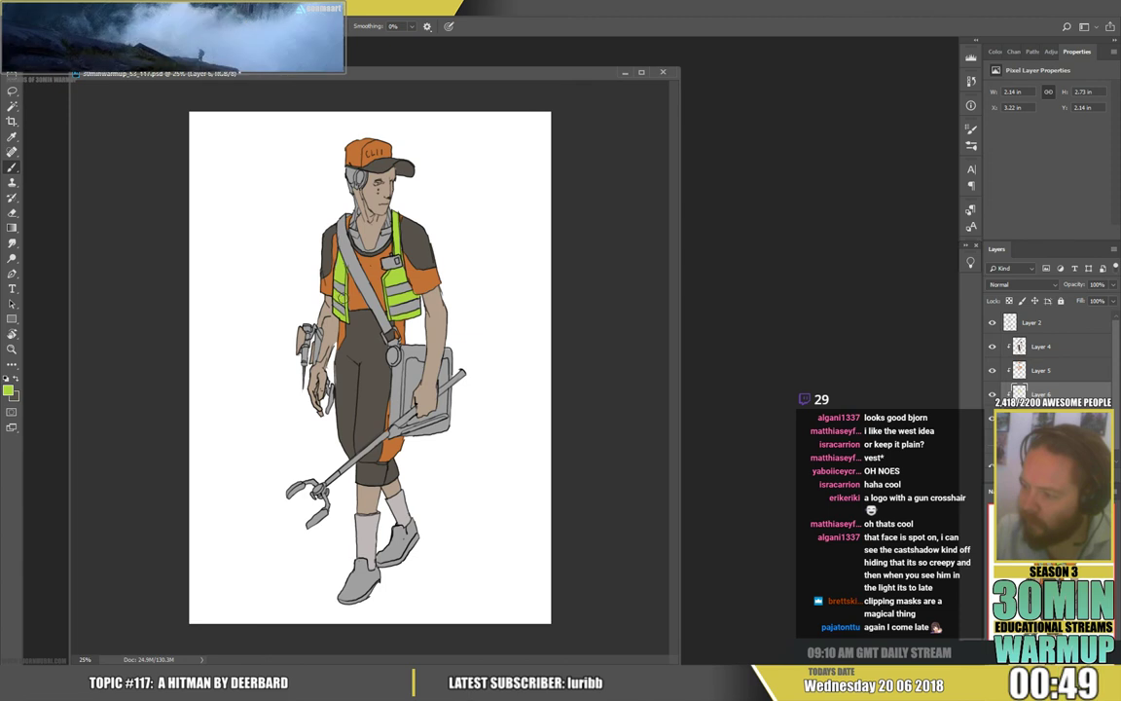
pyautogui.press('e')
pyautogui.press('b')
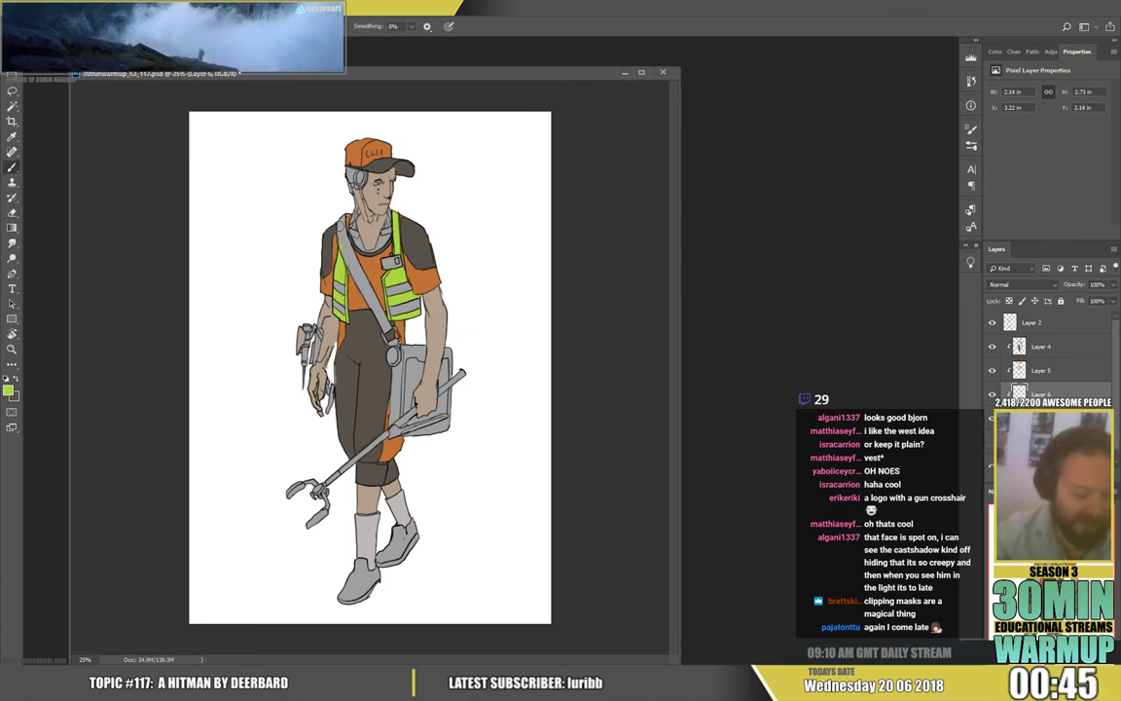
pyautogui.press('e')
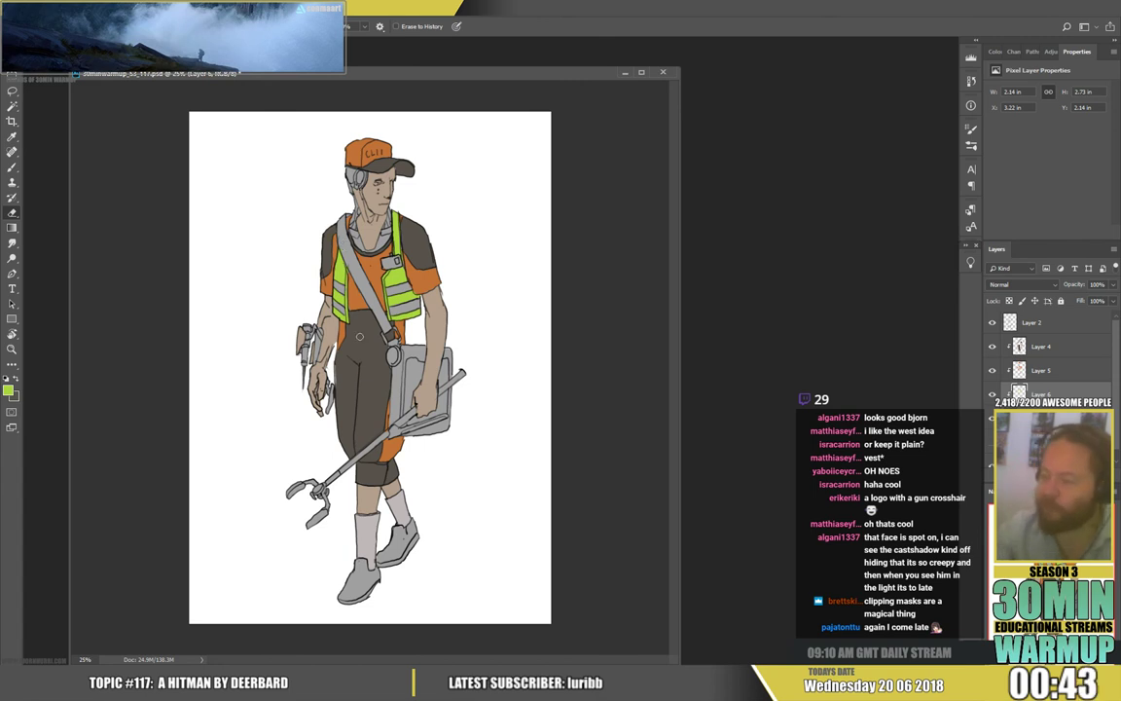
pyautogui.press('b')
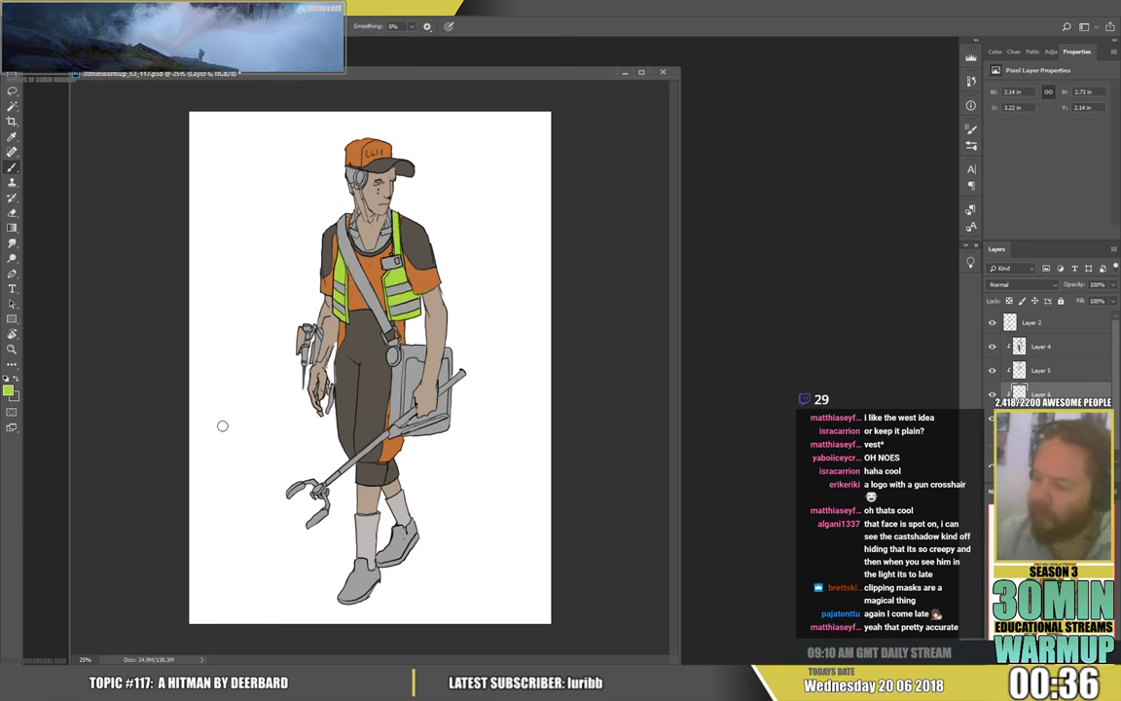
# Paint the syringe's barrel at the wrist light blue and the small tool beside the hand brown on Layer 6
pyautogui.click(8, 390)
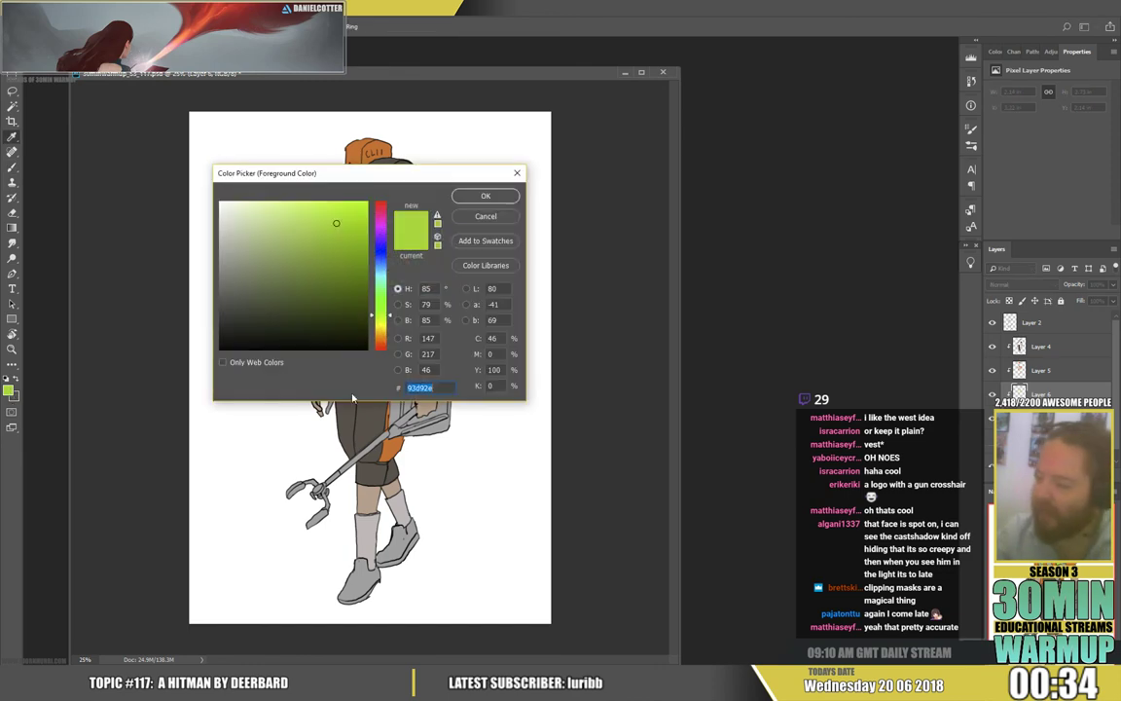
pyautogui.moveTo(381, 273); pyautogui.dragTo(381, 266)
pyautogui.click(320, 235)
pyautogui.press('Return')
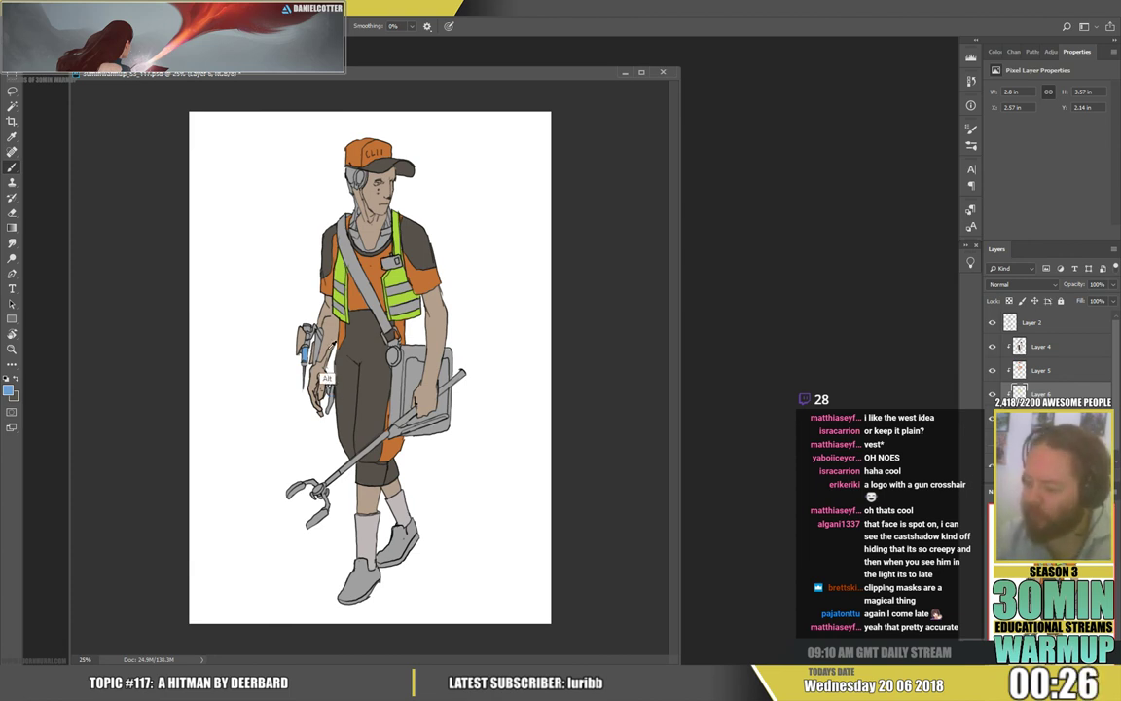
pyautogui.keyDown('alt'); pyautogui.click(296, 304); pyautogui.keyUp('alt')
pyautogui.keyDown('alt'); pyautogui.click(308, 338); pyautogui.keyUp('alt')
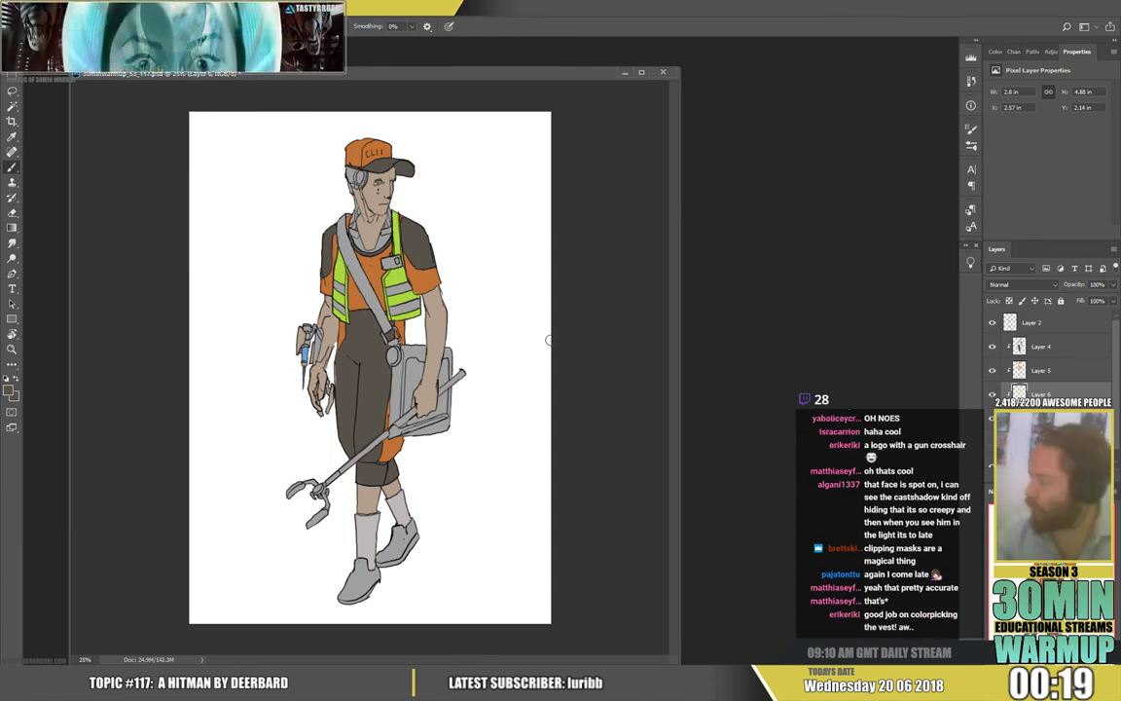
# Add a new clipped layer beneath Layer 6 and paint the bag's shoulder strap dark grey #696969 across the chest
pyautogui.click(1037, 418)
pyautogui.click(1078, 477)
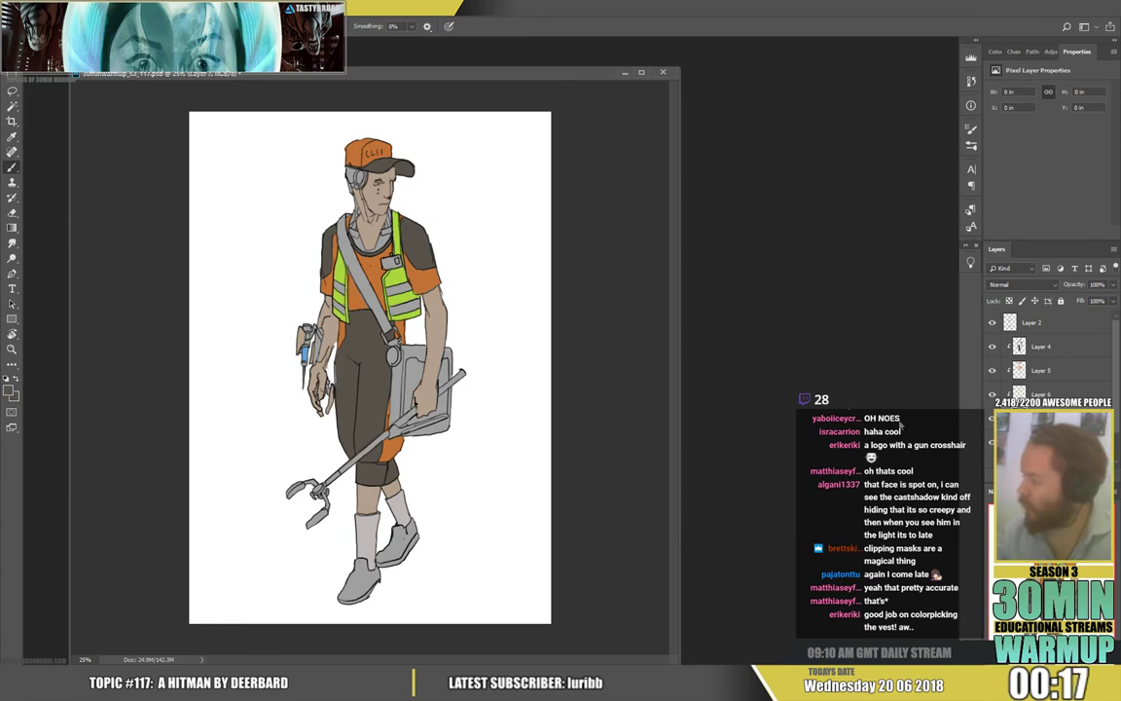
pyautogui.click(12, 391)
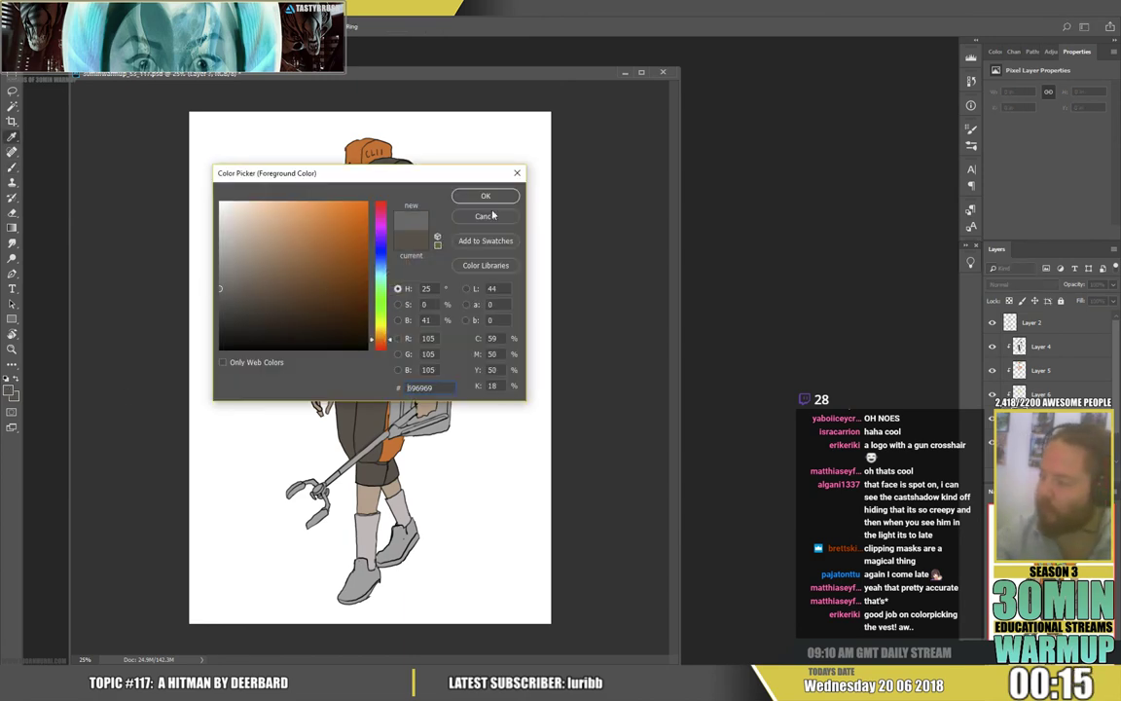
pyautogui.click(480, 198)
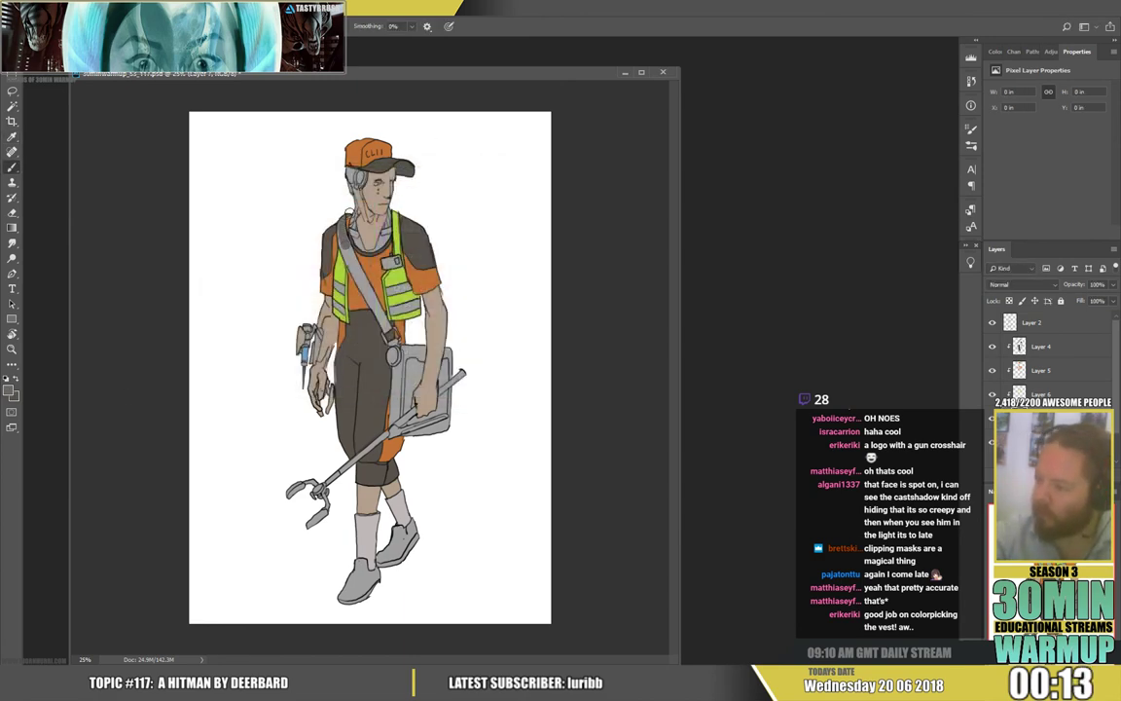
pyautogui.moveTo(345, 246); pyautogui.dragTo(387, 327)
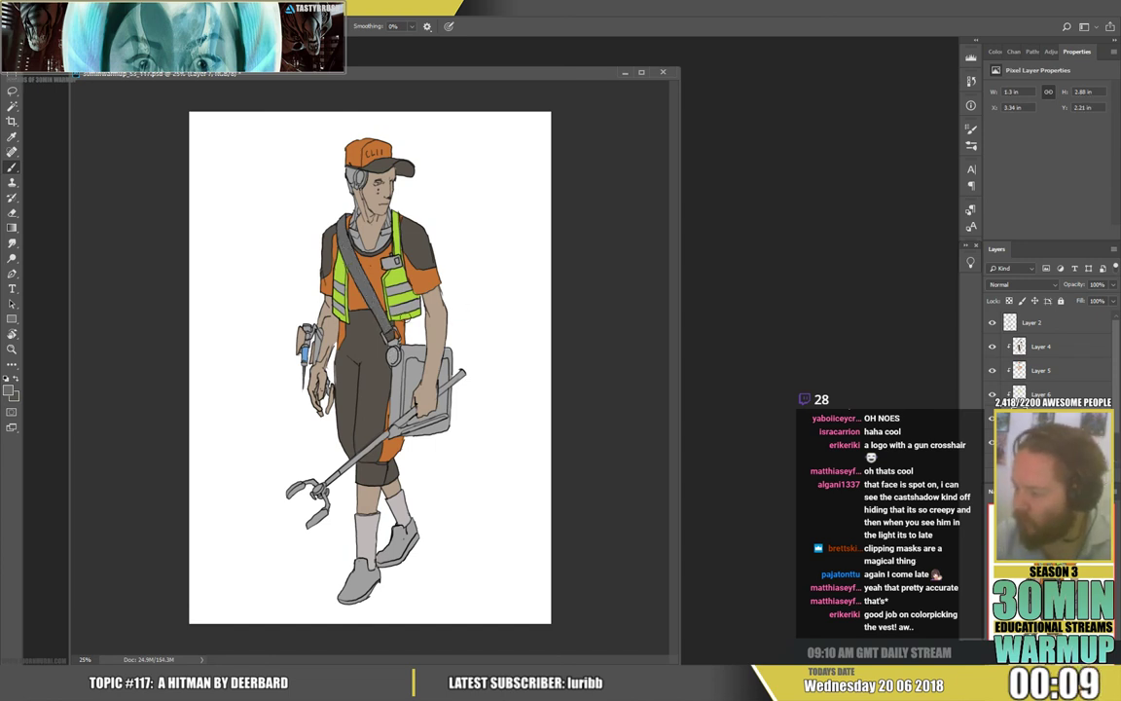
# Replace an orange test on the bag with yellow, painting its outer frame and round strap fitting on Layer 7 and erasing the excess
pyautogui.keyDown('alt'); pyautogui.click(381, 256); pyautogui.keyUp('alt')
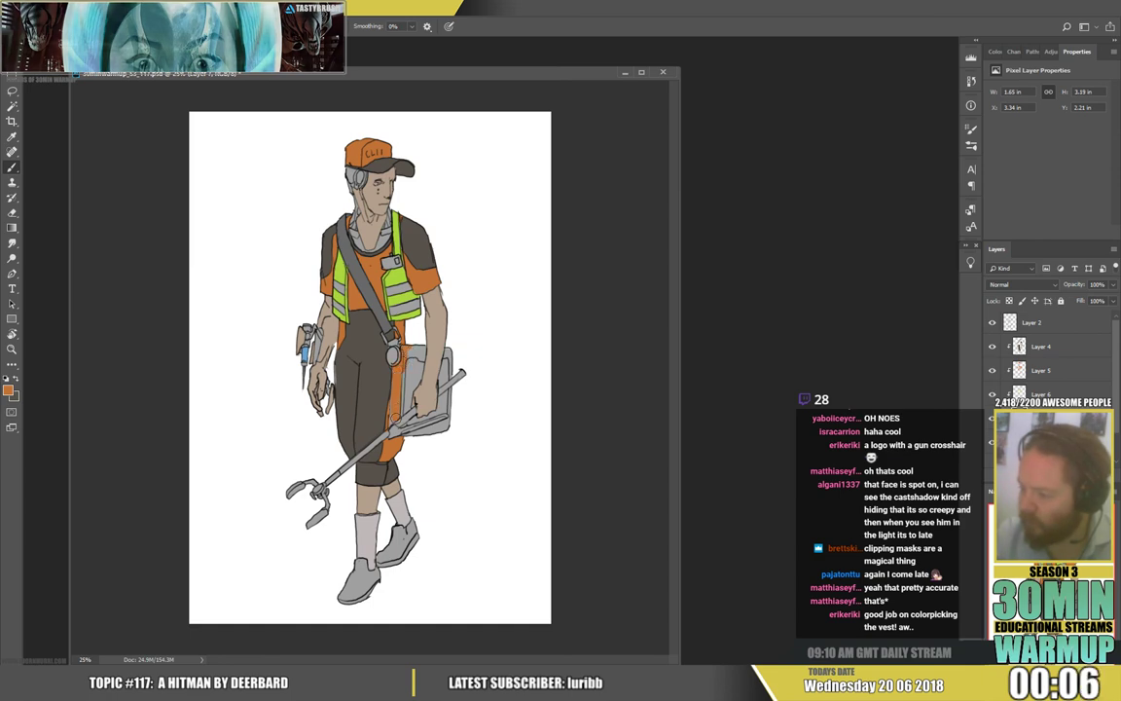
pyautogui.moveTo(402, 343)
pyautogui.mouseDown()
pyautogui.moveTo(396, 381)
pyautogui.moveTo(382, 333)
pyautogui.mouseUp()
pyautogui.click(8, 390)
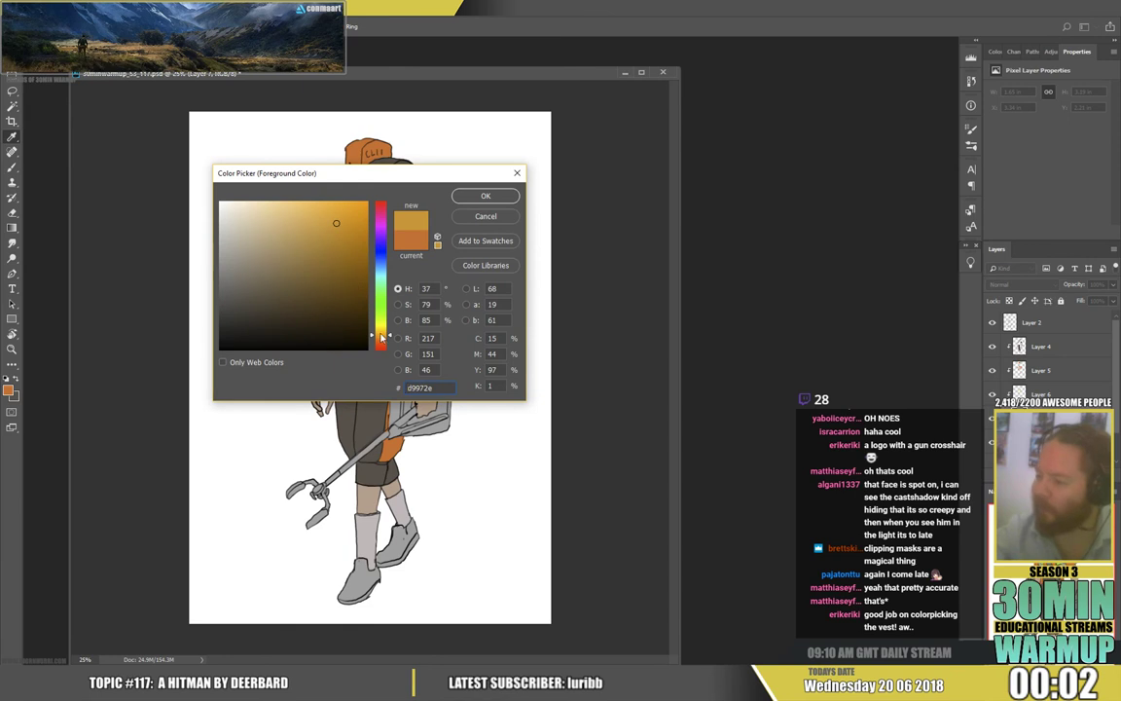
pyautogui.click(477, 195)
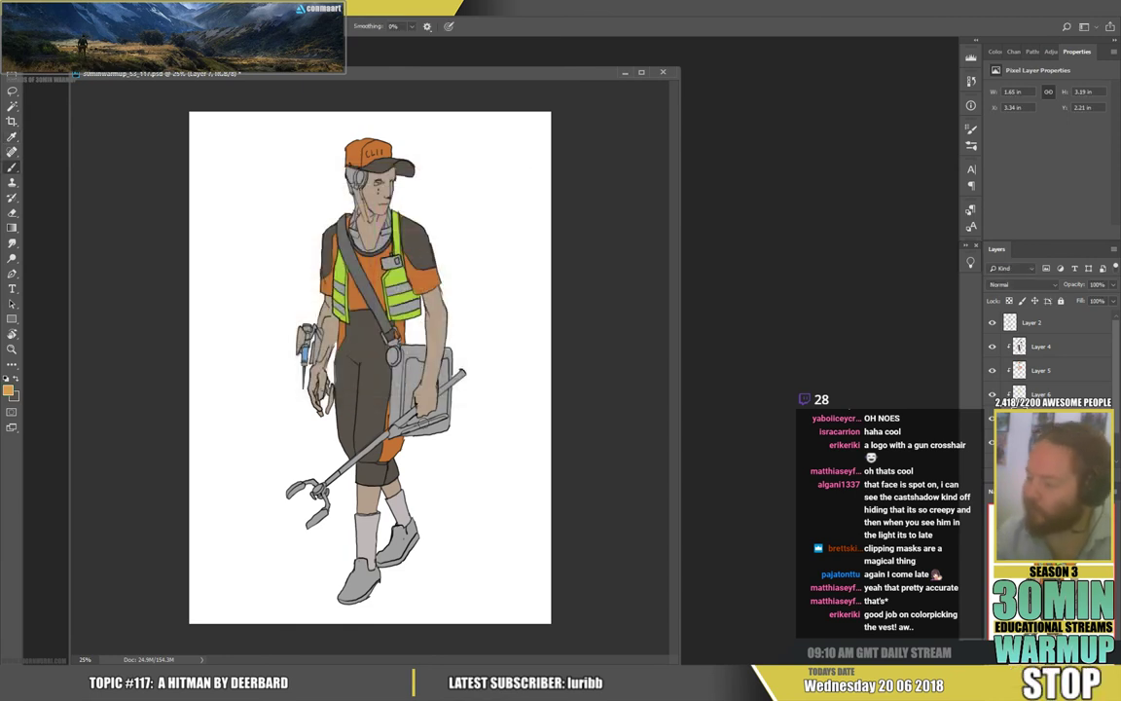
pyautogui.moveTo(397, 401)
pyautogui.mouseDown()
pyautogui.moveTo(393, 352)
pyautogui.moveTo(403, 372)
pyautogui.moveTo(407, 354)
pyautogui.moveTo(455, 369)
pyautogui.mouseUp()
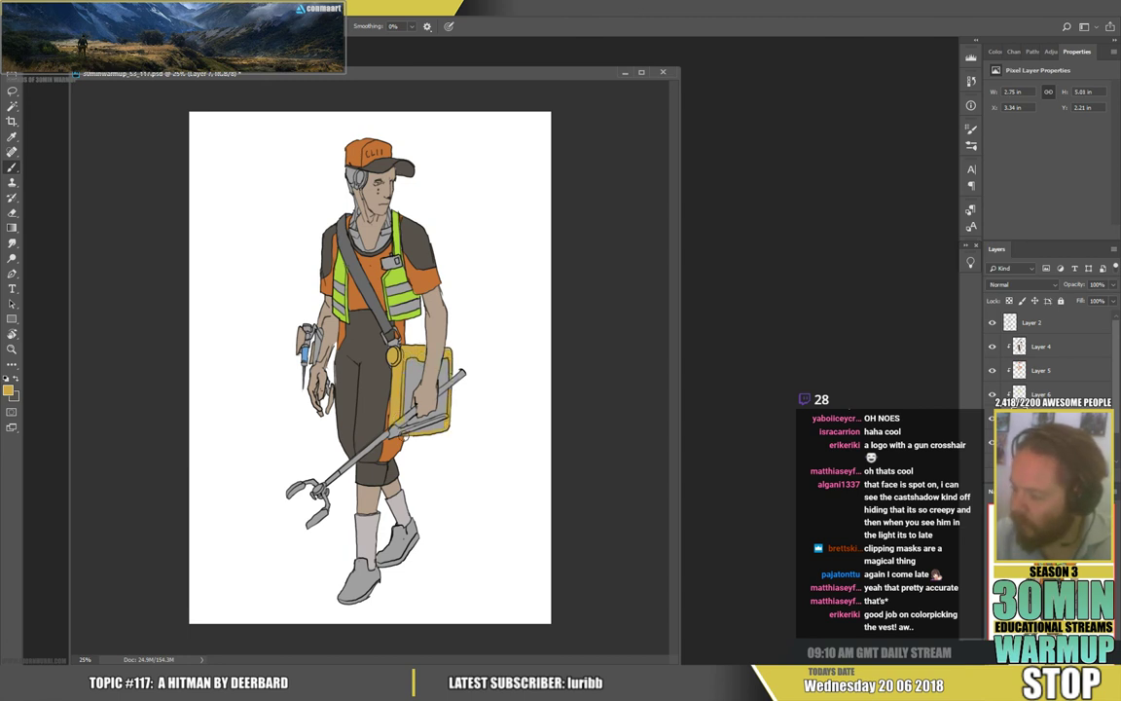
pyautogui.moveTo(406, 438); pyautogui.dragTo(399, 386)
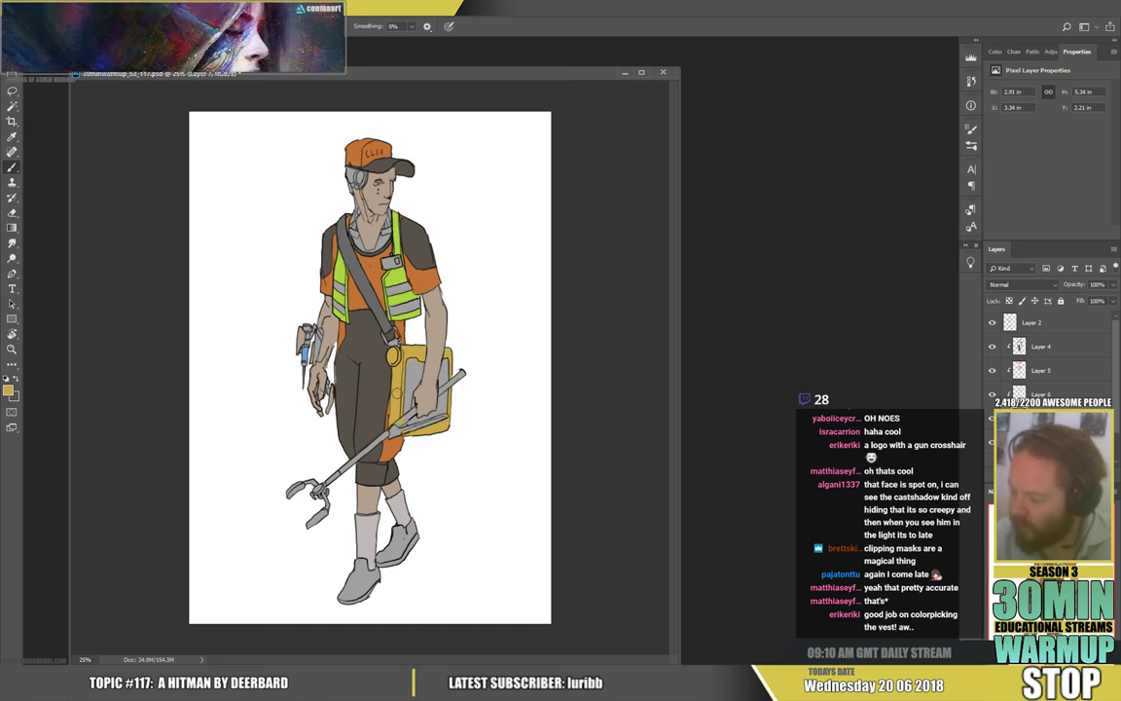
pyautogui.press('e')
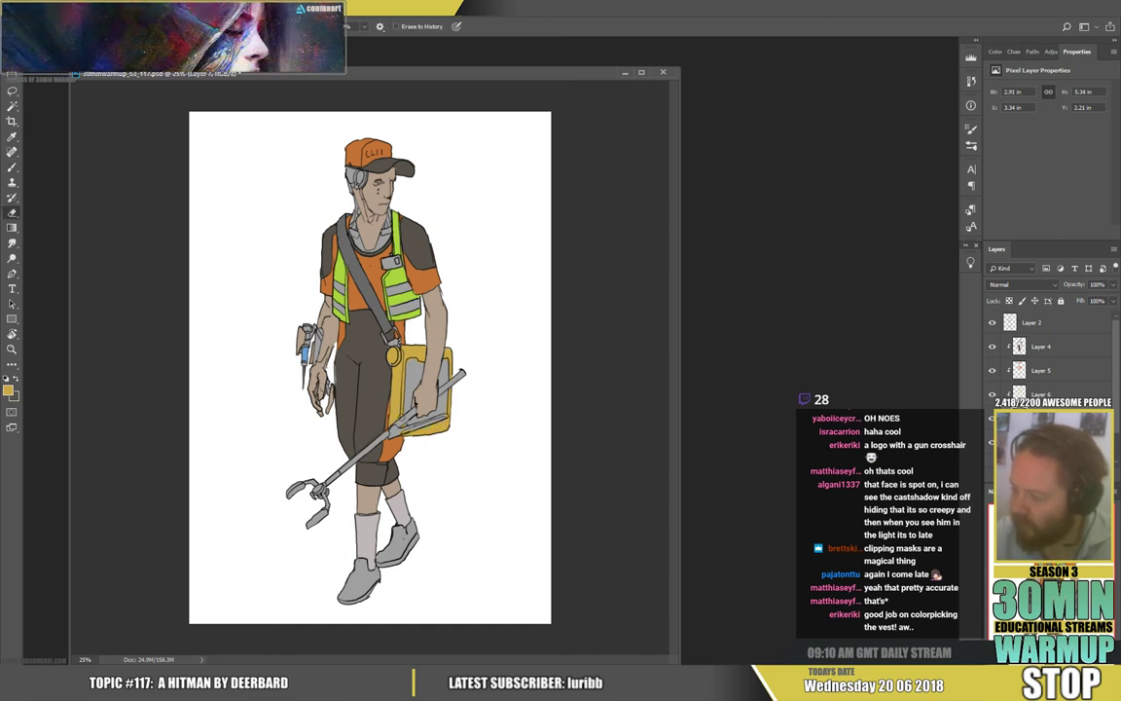
pyautogui.press('b')
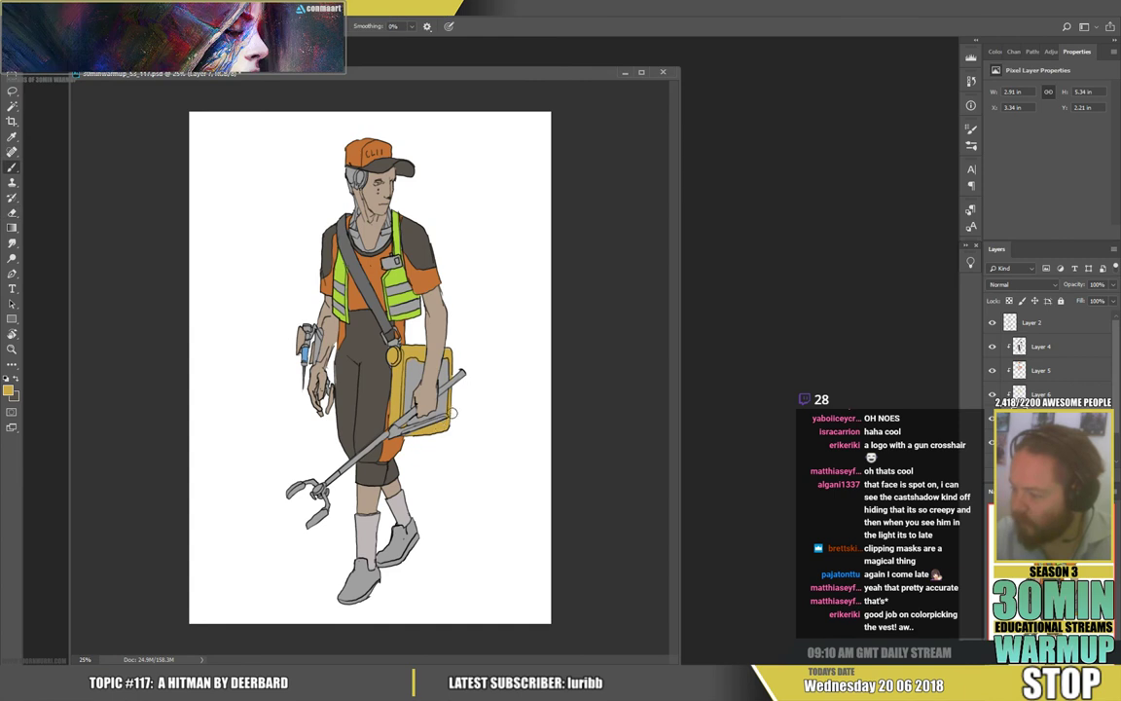
pyautogui.press('e')
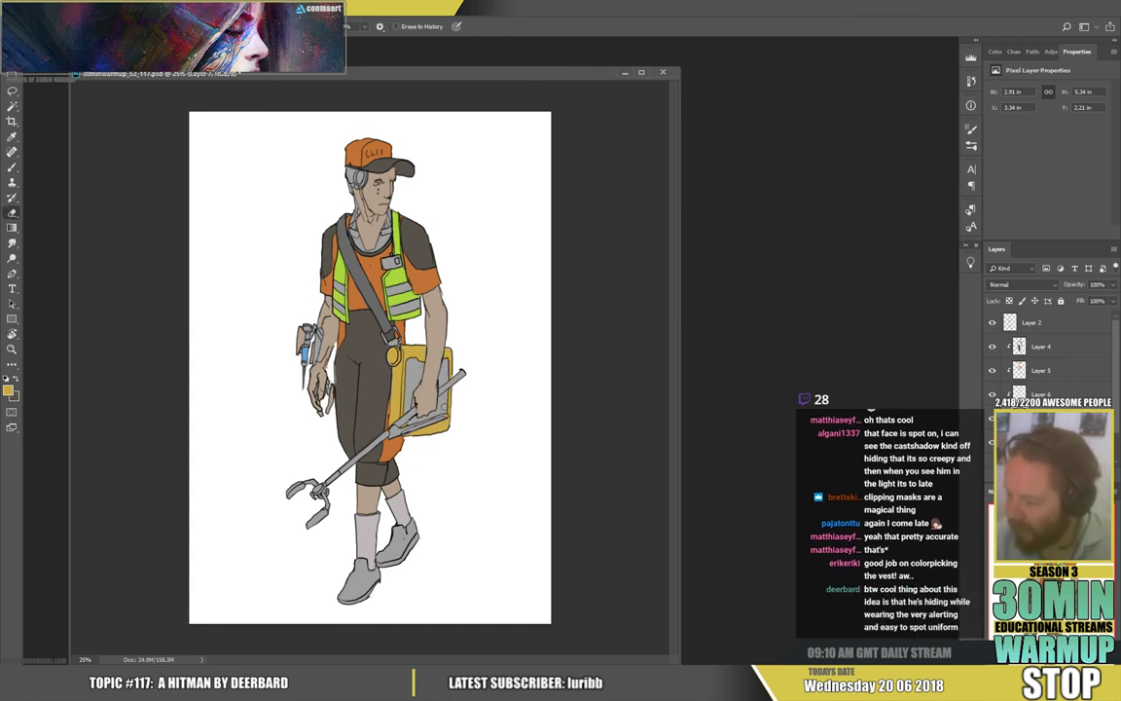
pyautogui.press('b')
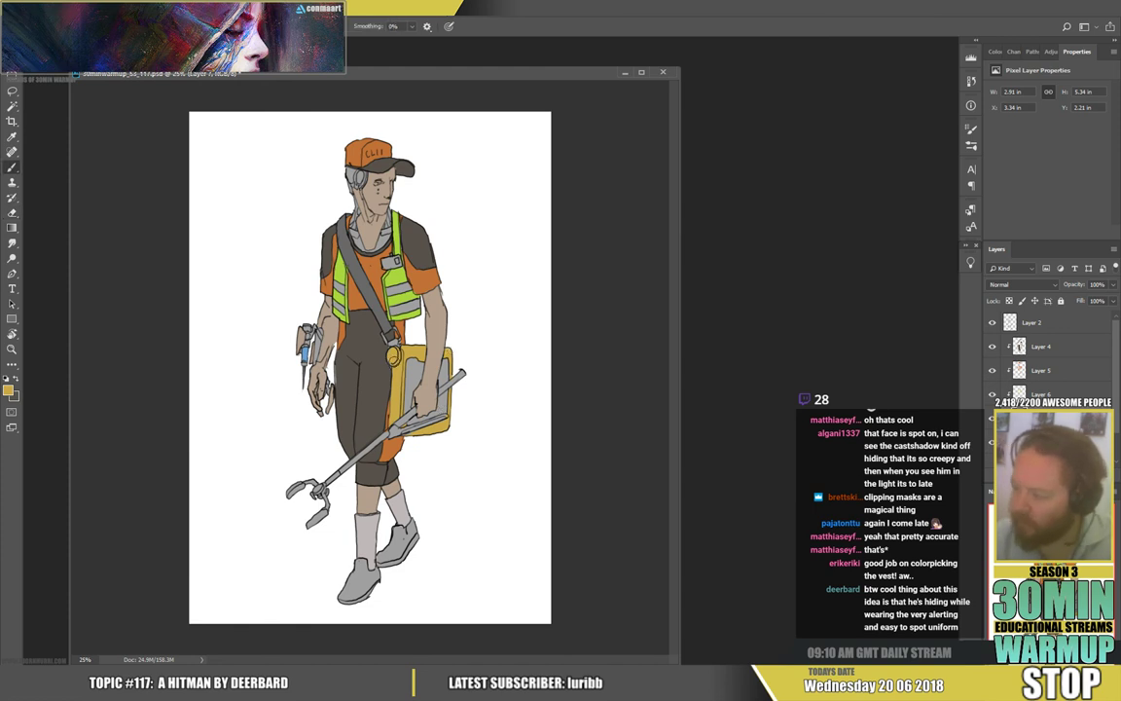
pyautogui.keyDown('alt'); pyautogui.click(385, 323); pyautogui.keyUp('alt')
pyautogui.moveTo(344, 320); pyautogui.dragTo(356, 307)
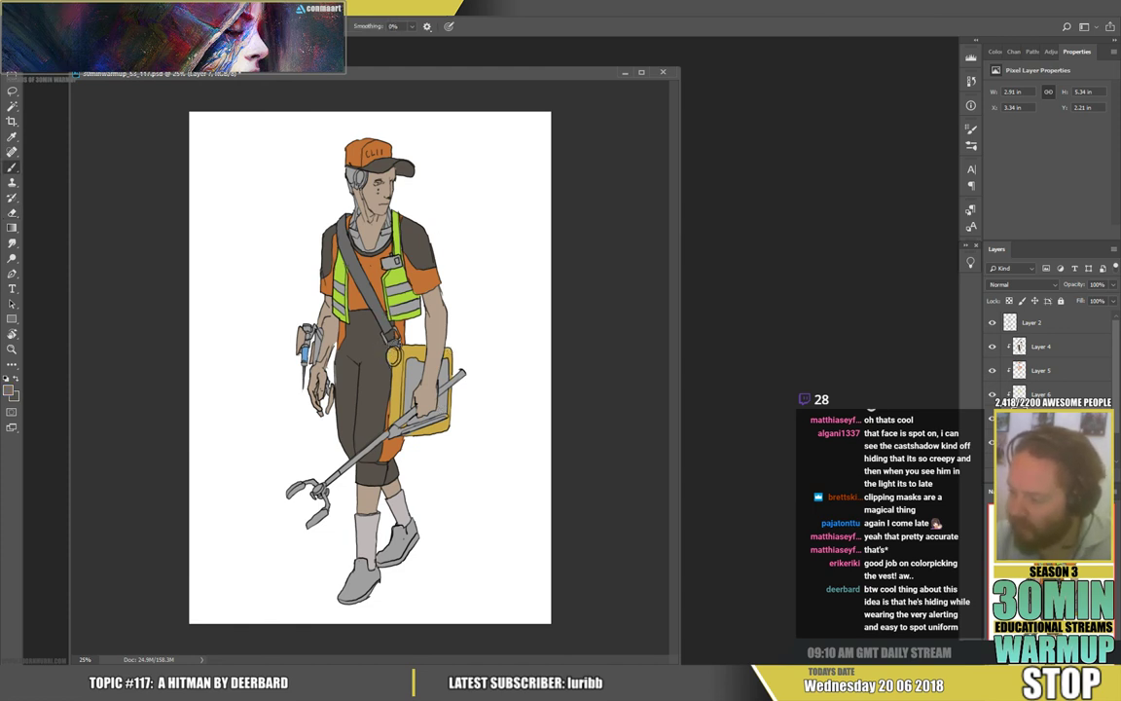
pyautogui.press('space')
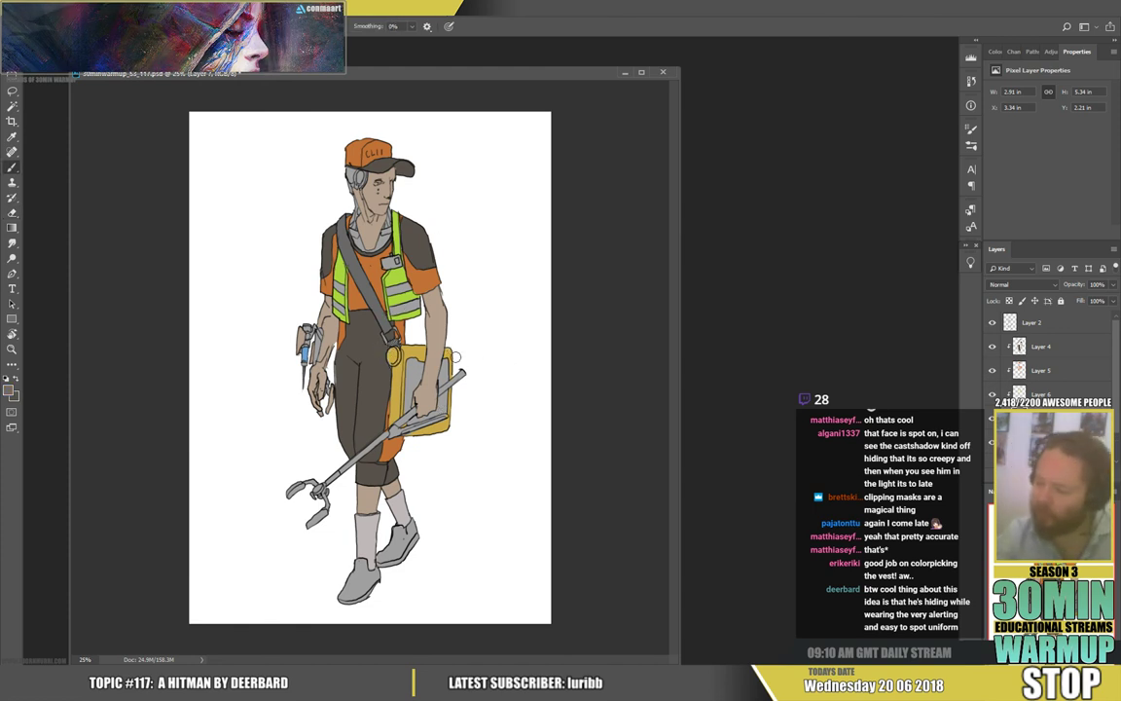
# Set the foreground color to a rusty red and paint the litter picker's two claw tips on Layer 7
pyautogui.click(10, 389)
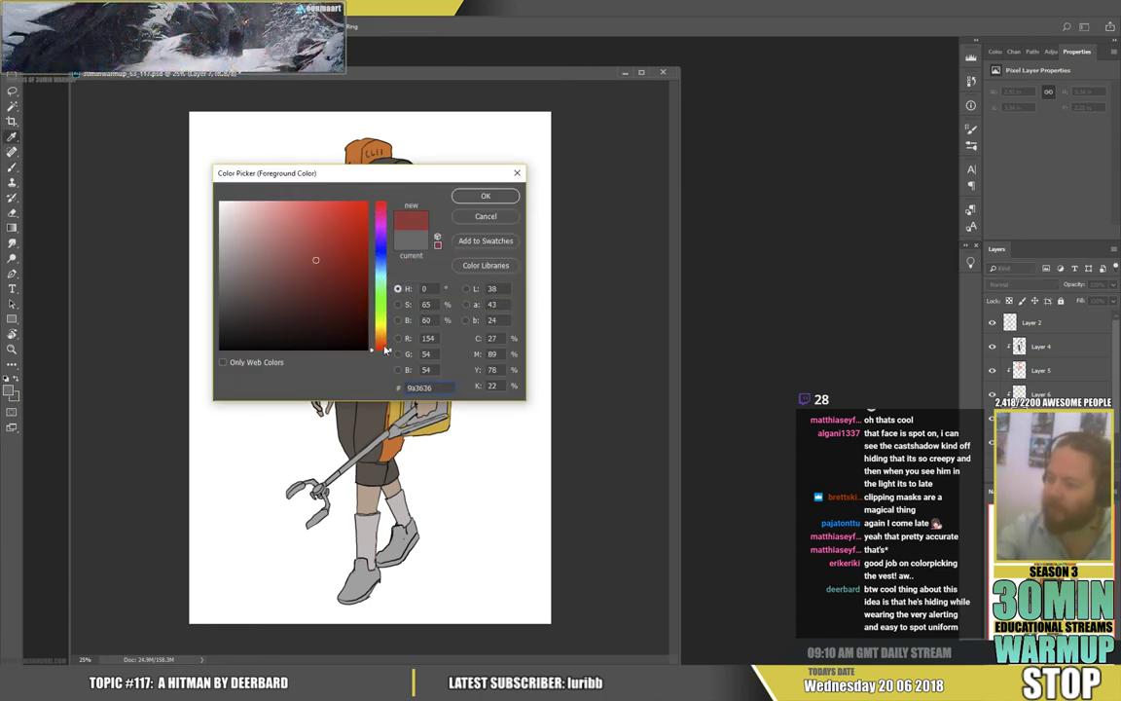
pyautogui.click(485, 196)
pyautogui.moveTo(304, 484)
pyautogui.mouseDown()
pyautogui.moveTo(289, 496)
pyautogui.moveTo(310, 516)
pyautogui.mouseUp()
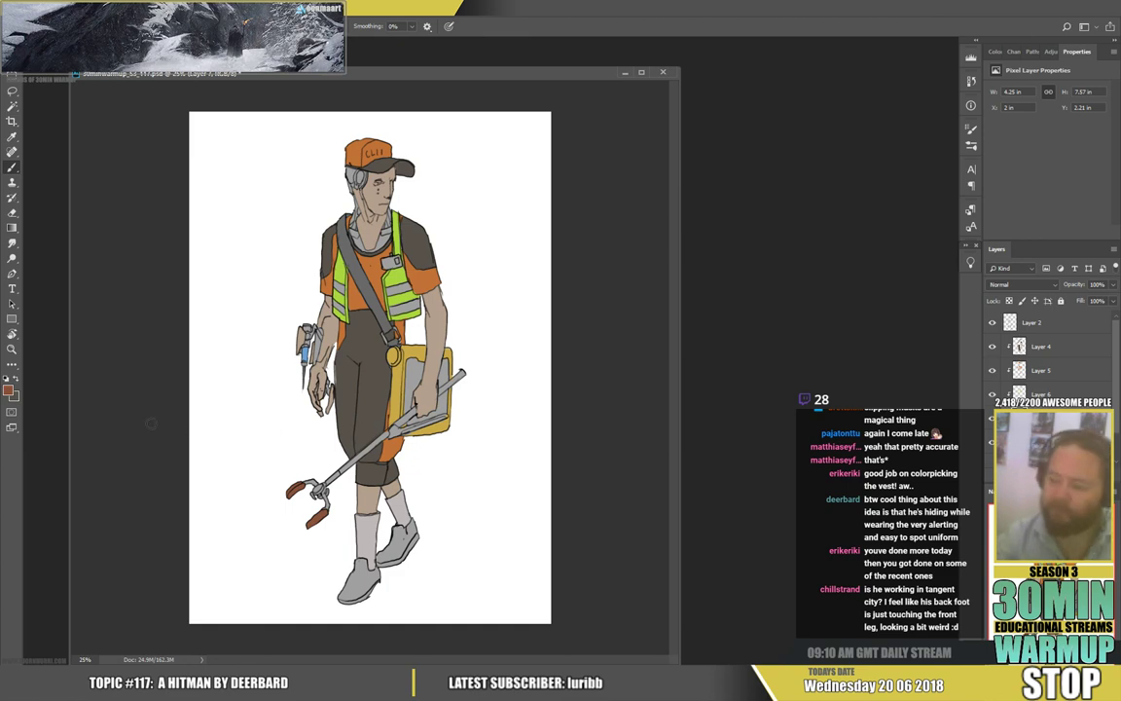
# Set the foreground color to neutral grey, paint the litter picker's pole on Layer 7, and make Layer 4 active
pyautogui.click(8, 391)
pyautogui.moveTo(222, 266); pyautogui.dragTo(221, 274)
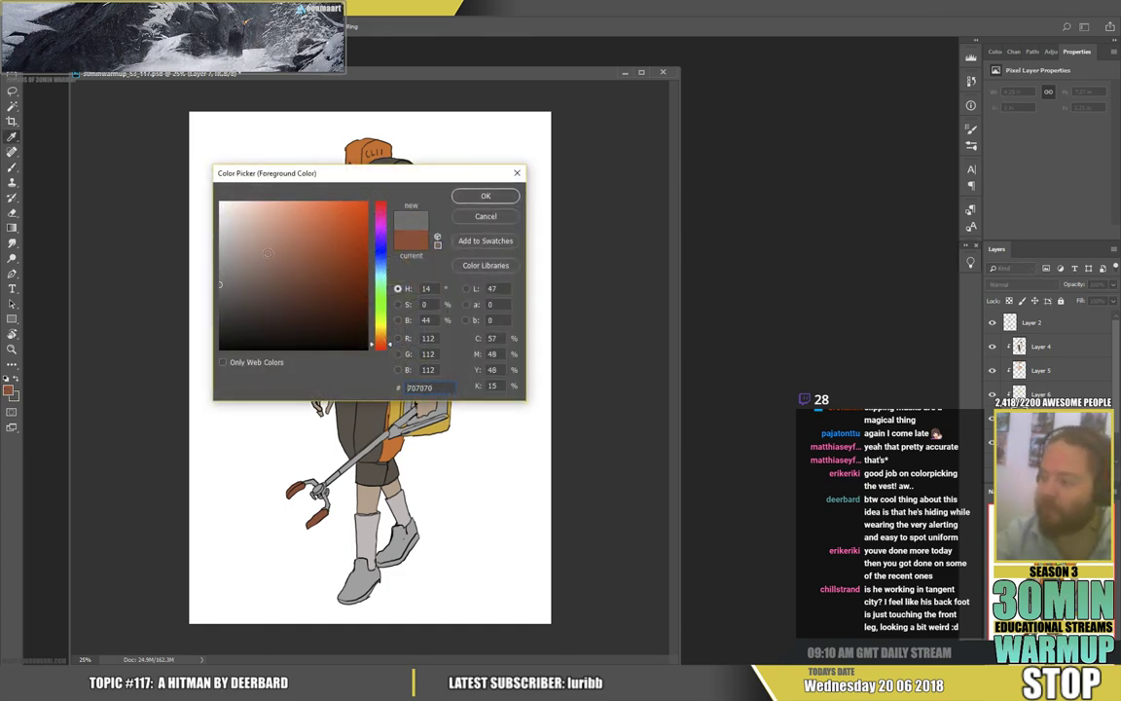
pyautogui.press('Return')
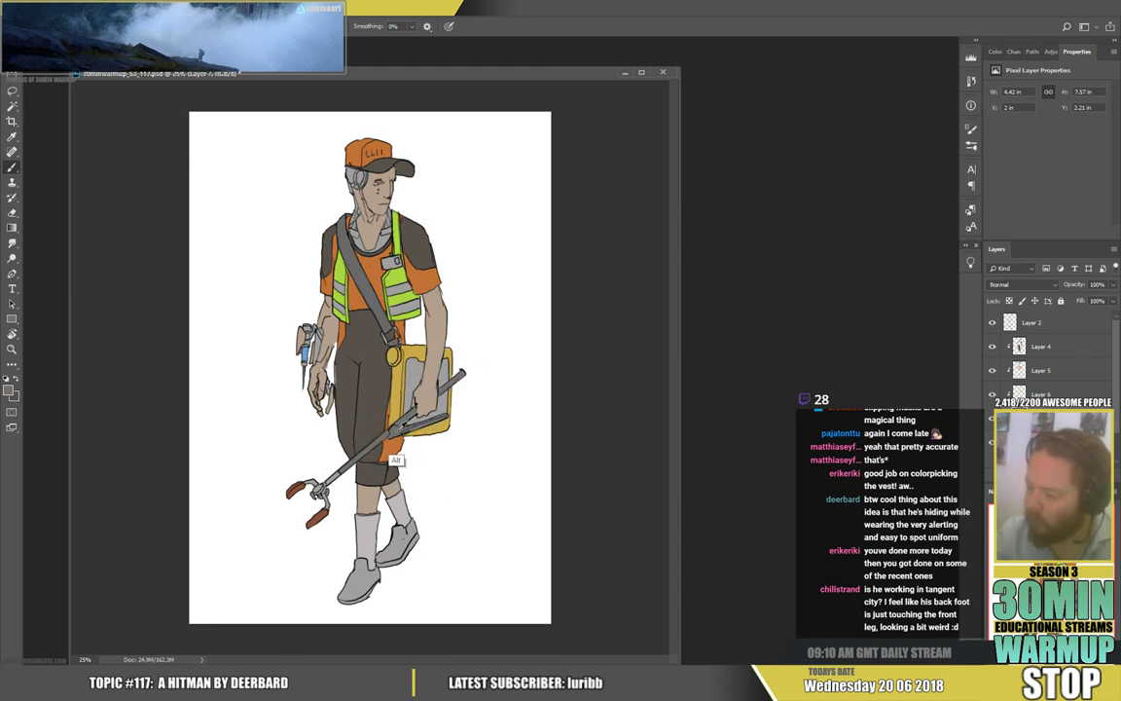
pyautogui.click(1052, 349)
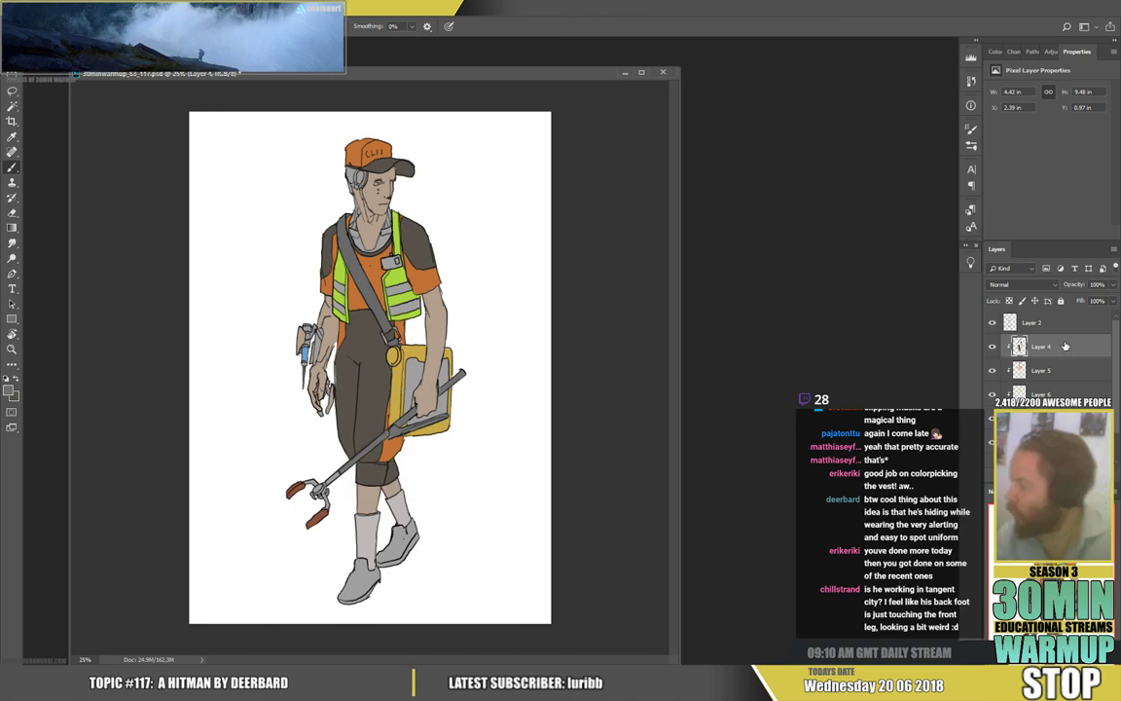
# Merge Layer 4 down through the clipped color layers into Layer 7
pyautogui.hotkey('ctrl', 'e')
pyautogui.hotkey('ctrl', 'e')
pyautogui.hotkey('ctrl', 'e')
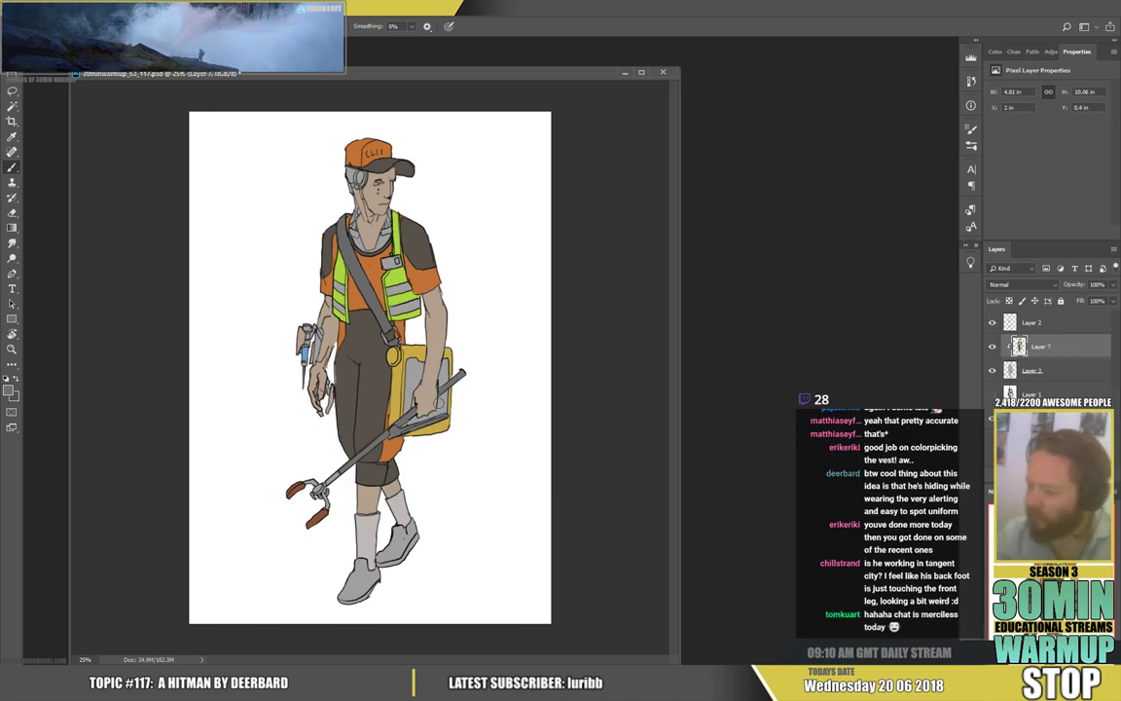
# Select both socks on Layer 7 and raise their lightness to about +51 with Hue/Saturation
pyautogui.press('w')
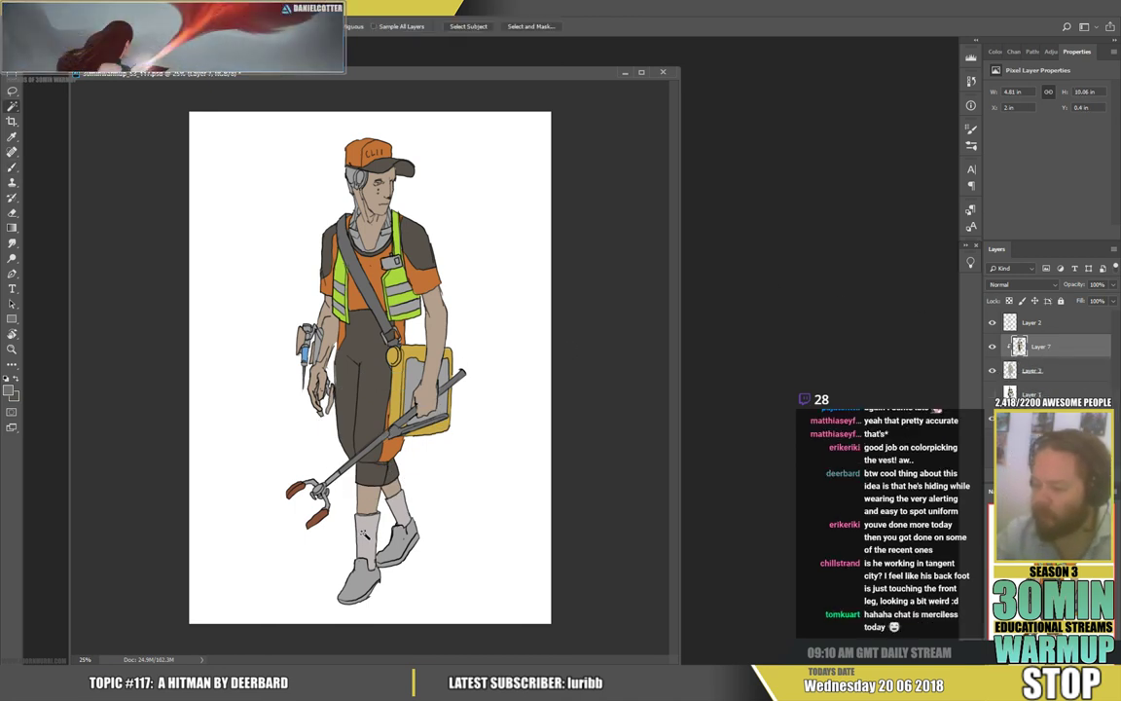
pyautogui.click(366, 535)
pyautogui.keyDown('shift'); pyautogui.click(398, 508); pyautogui.keyUp('shift')
pyautogui.hotkey('ctrl', 'u')
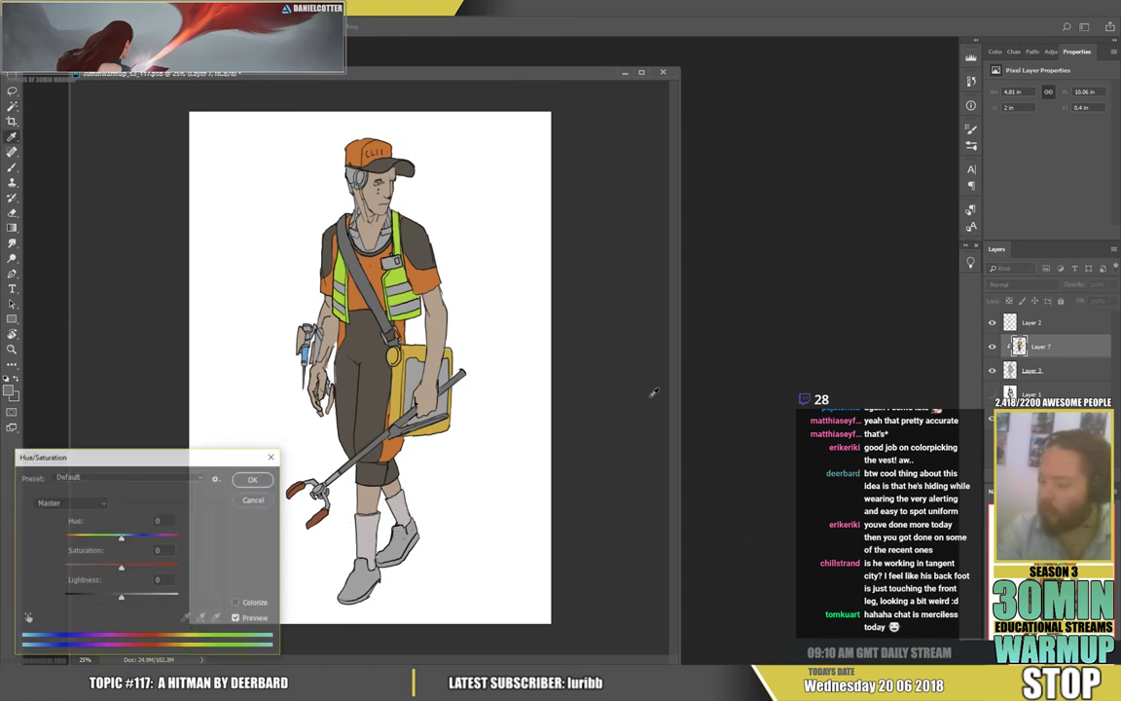
pyautogui.moveTo(121, 596); pyautogui.dragTo(151, 601)
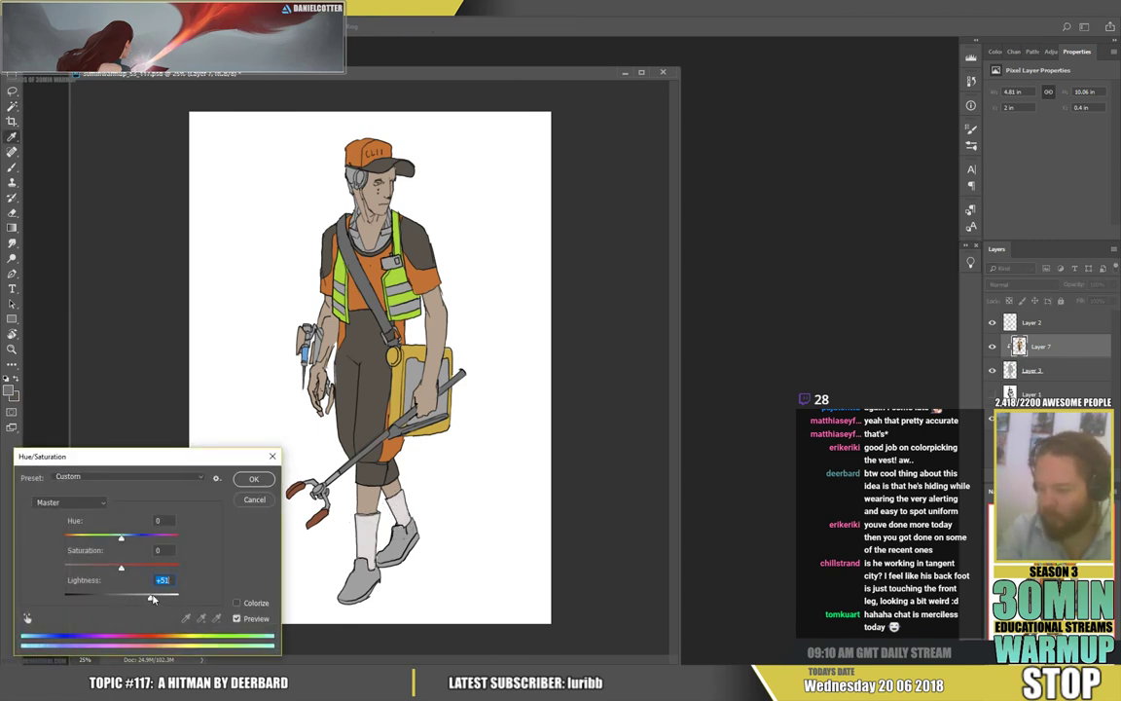
pyautogui.press('Return')
# Paint both shoes with the shirt's orange on Layer 7, and touch up the lower edge of the bag with a sampled brown
pyautogui.press('b')
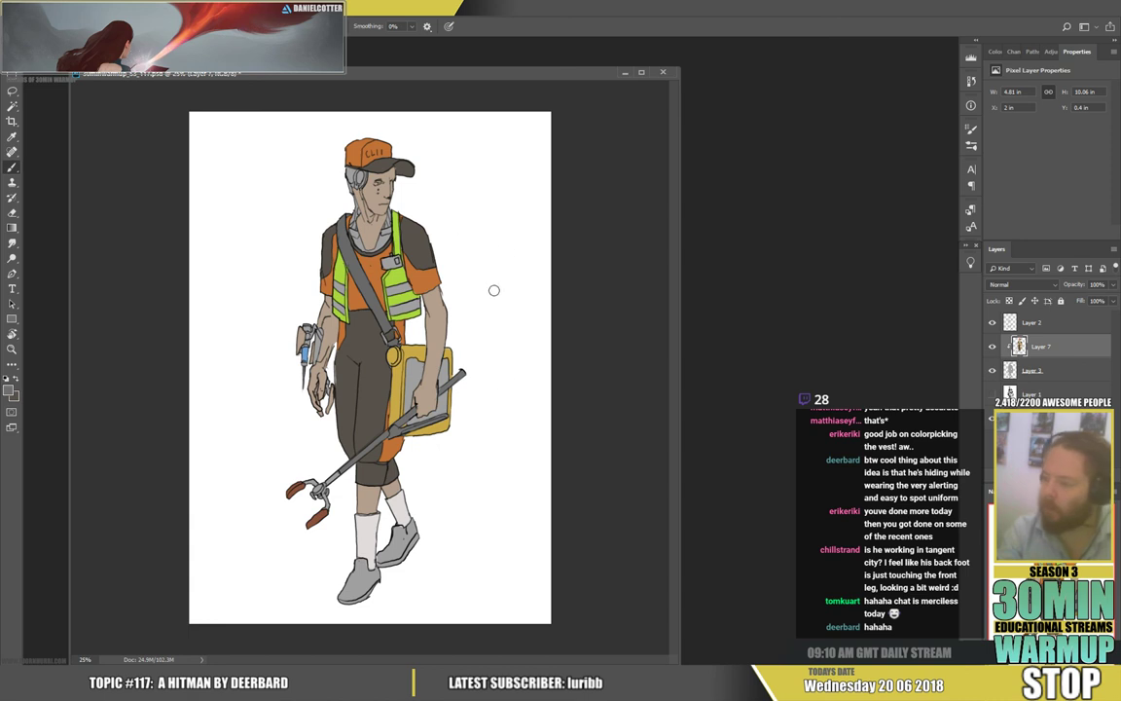
pyautogui.keyDown('alt'); pyautogui.click(388, 252); pyautogui.keyUp('alt')
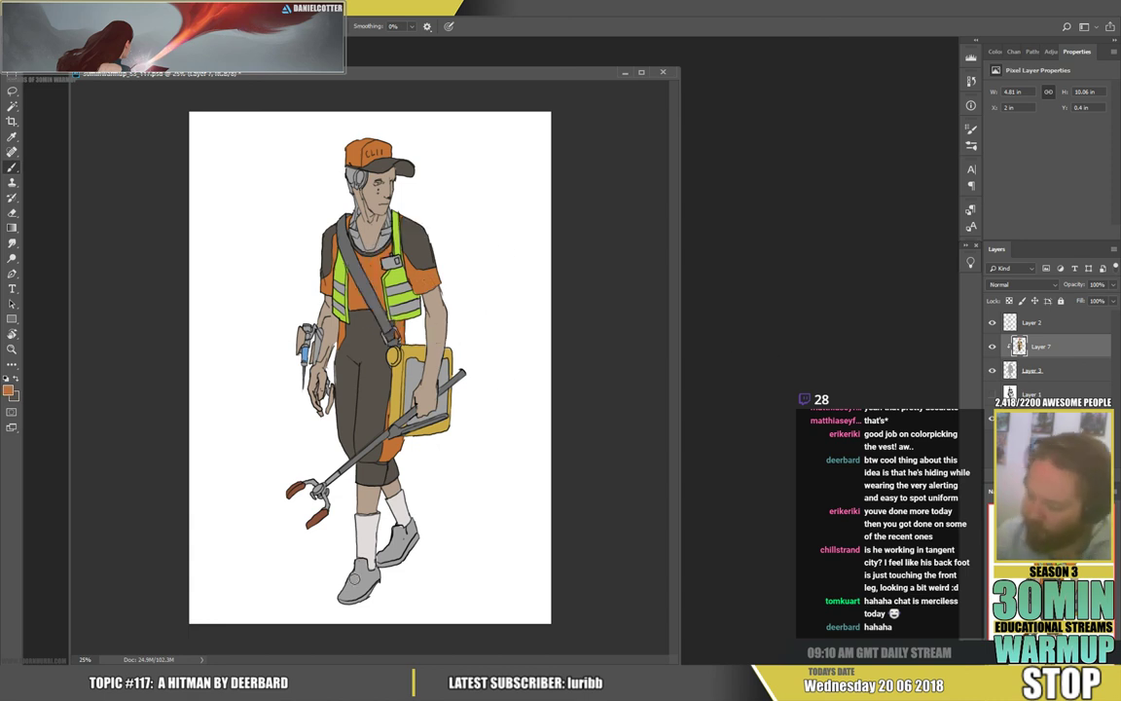
pyautogui.moveTo(355, 579)
pyautogui.mouseDown()
pyautogui.moveTo(349, 597)
pyautogui.moveTo(377, 579)
pyautogui.moveTo(352, 584)
pyautogui.moveTo(365, 587)
pyautogui.mouseUp()
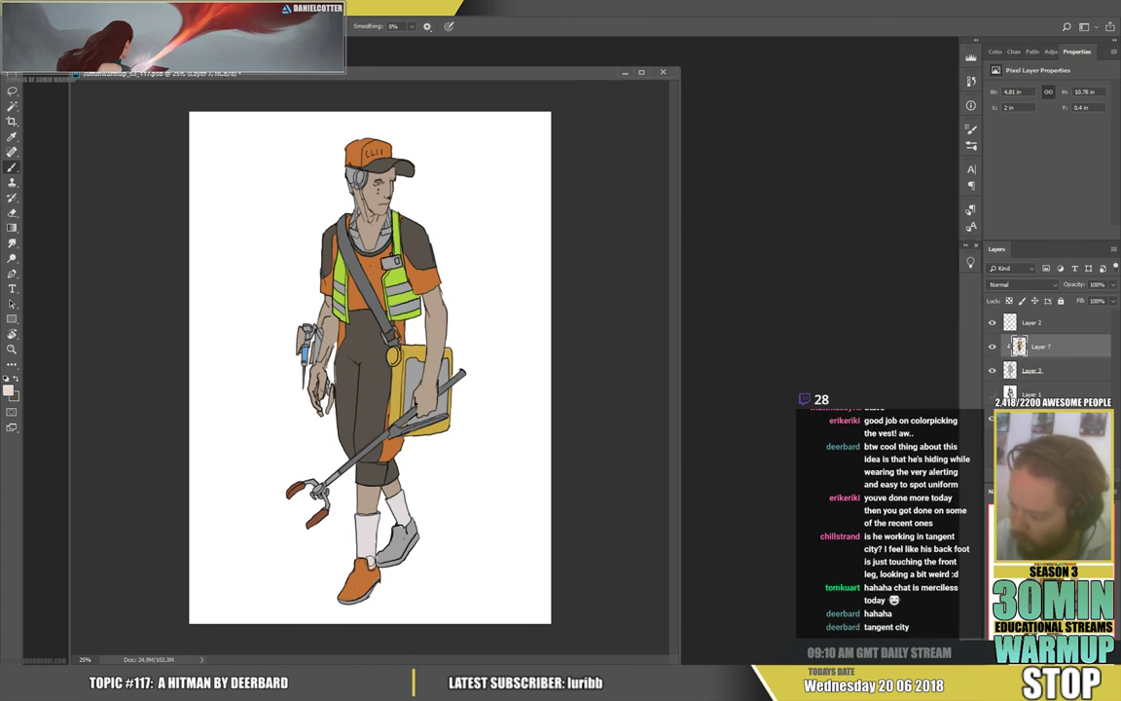
pyautogui.moveTo(383, 557)
pyautogui.mouseDown()
pyautogui.moveTo(409, 527)
pyautogui.moveTo(396, 555)
pyautogui.mouseUp()
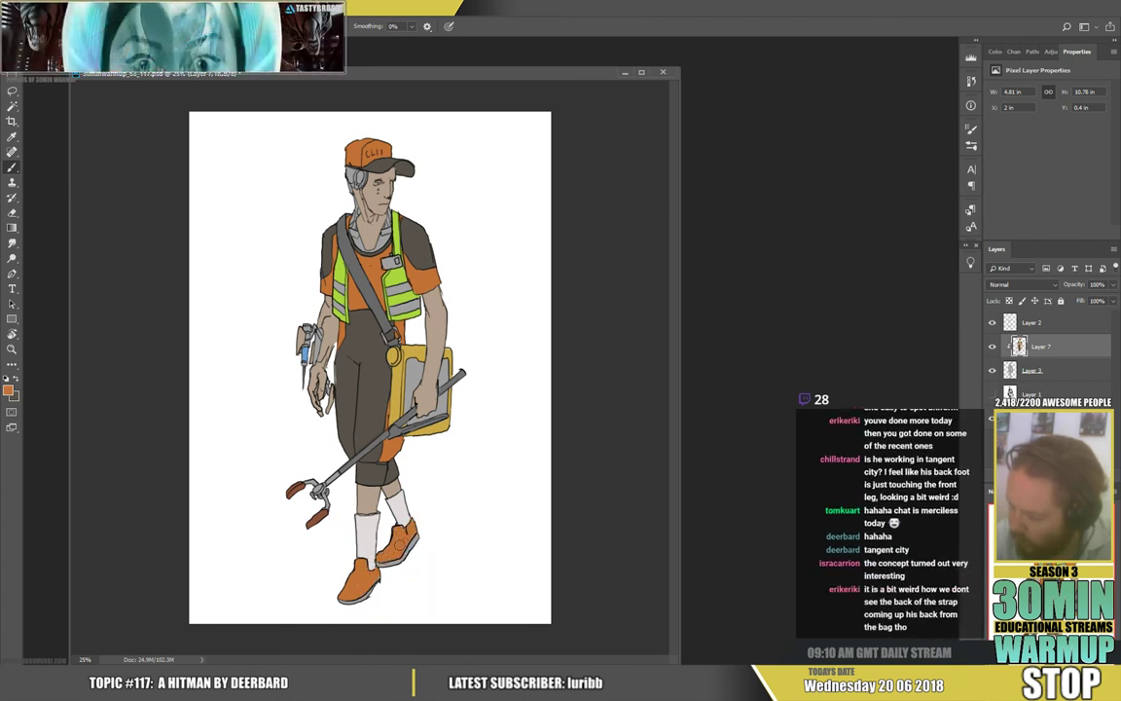
pyautogui.keyDown('alt'); pyautogui.click(386, 403); pyautogui.keyUp('alt')
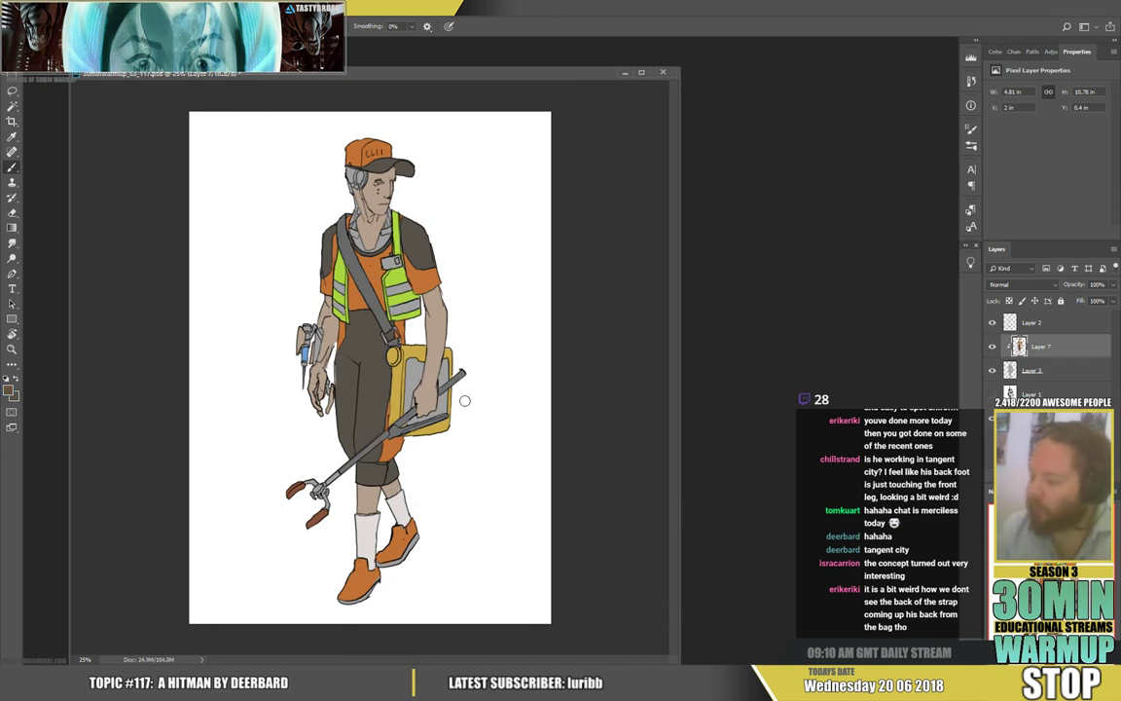
pyautogui.moveTo(419, 434); pyautogui.dragTo(412, 431)
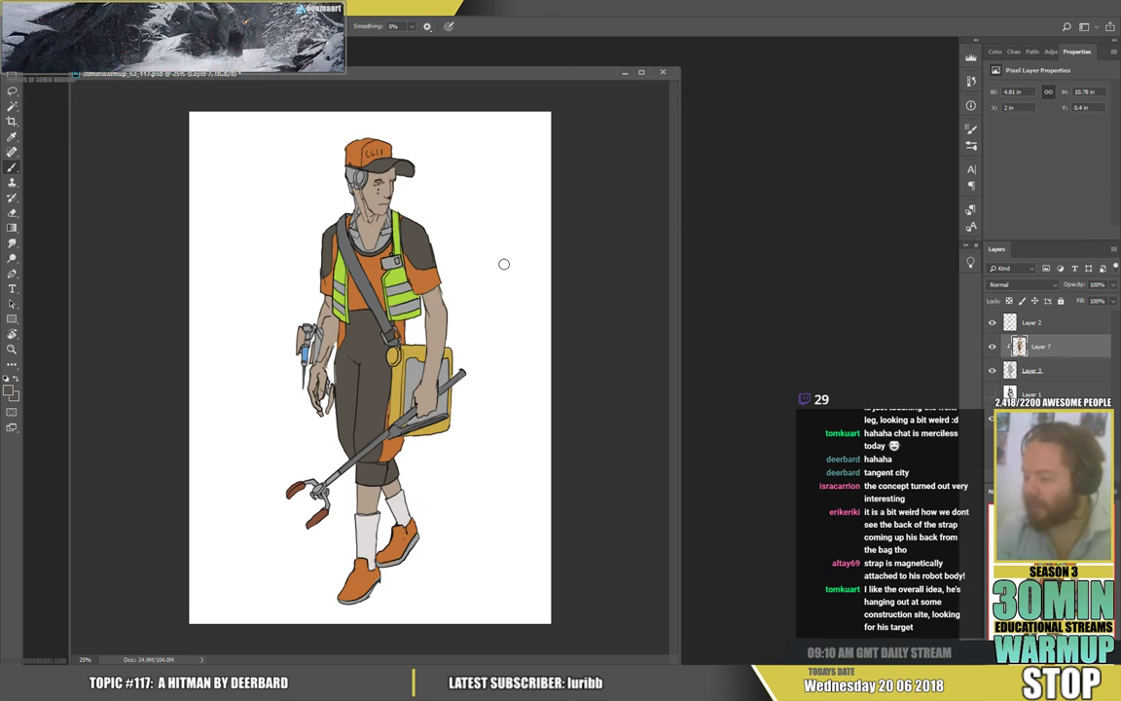
# Add a new layer above Layer 2, reset the colors to black and white, and choose a small sketcher brush
pyautogui.click(1013, 322)
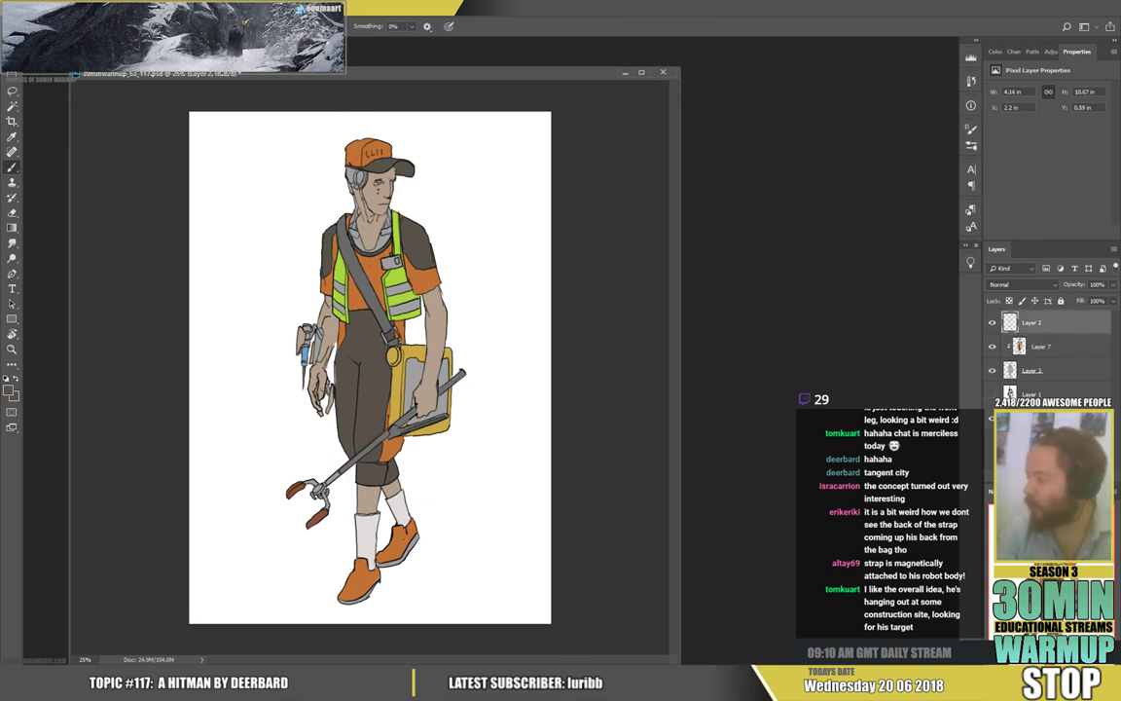
pyautogui.hotkey('ctrl', 'shift', 'alt', 'n')
pyautogui.press('d')
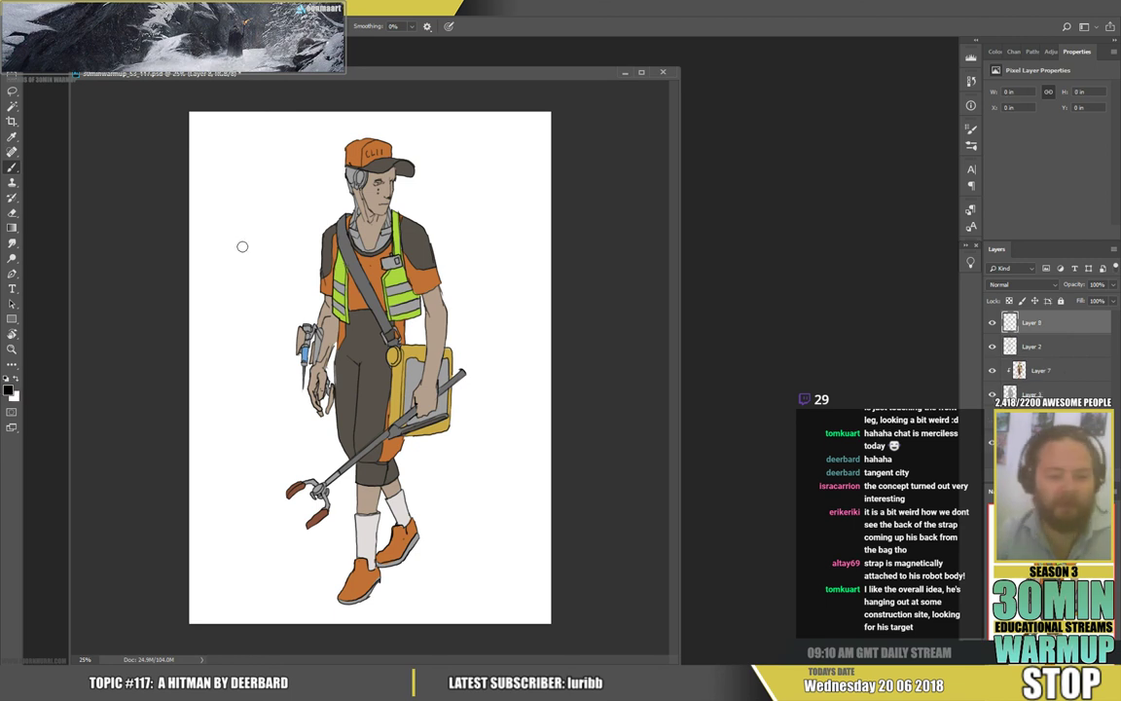
pyautogui.rightClick(452, 345)
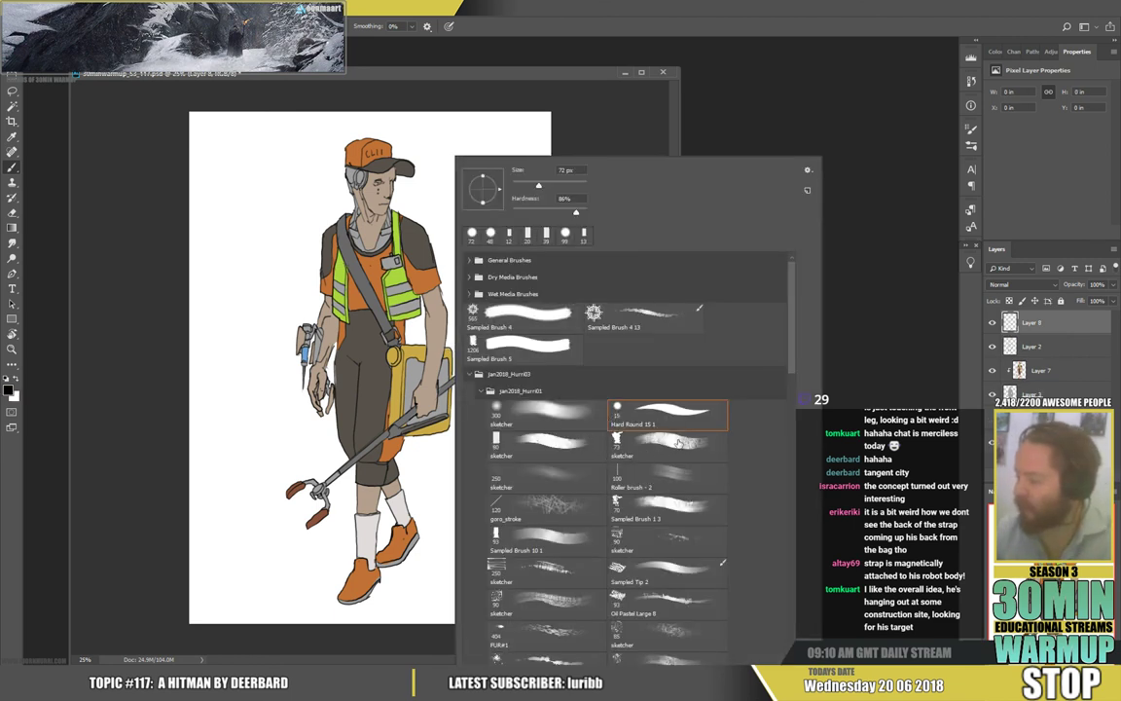
pyautogui.click(545, 443)
pyautogui.click(518, 184)
pyautogui.click(605, 137)
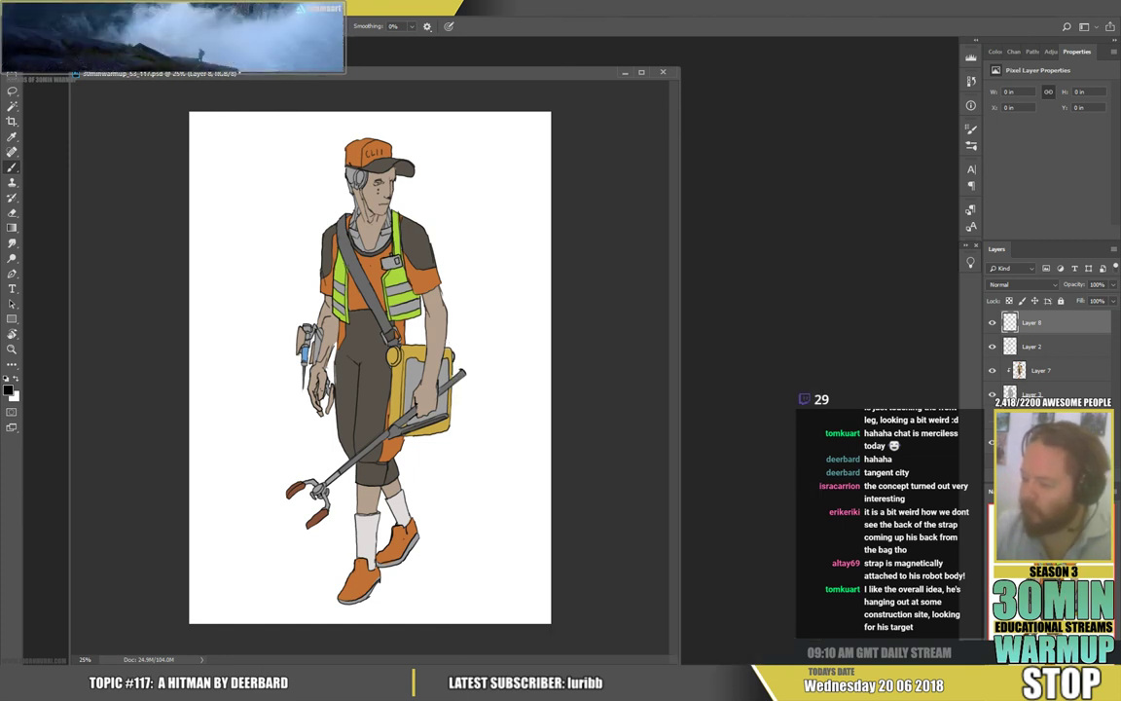
# Draw black line art on Layer 8 for the rear strap behind the arm and its fitting on the bag's upper corner
pyautogui.moveTo(451, 351)
pyautogui.mouseDown()
pyautogui.moveTo(454, 363)
pyautogui.moveTo(453, 354)
pyautogui.mouseUp()
pyautogui.press('e')
pyautogui.press('b')
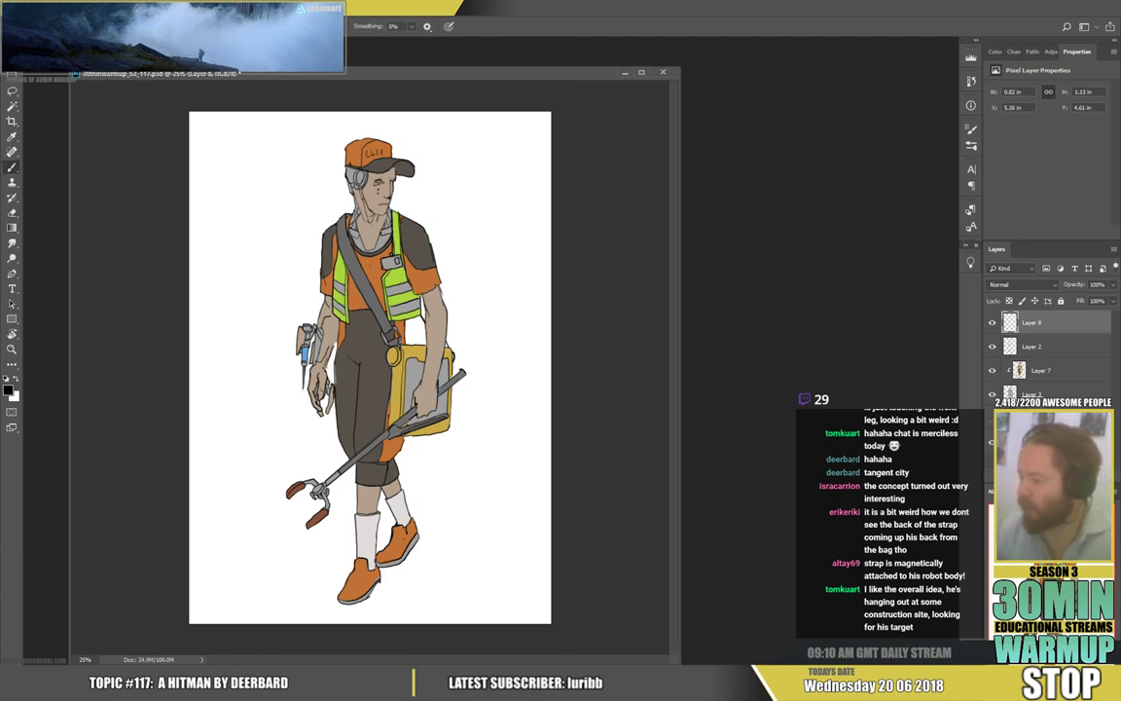
pyautogui.hotkey('ctrl', 'alt', 'z')
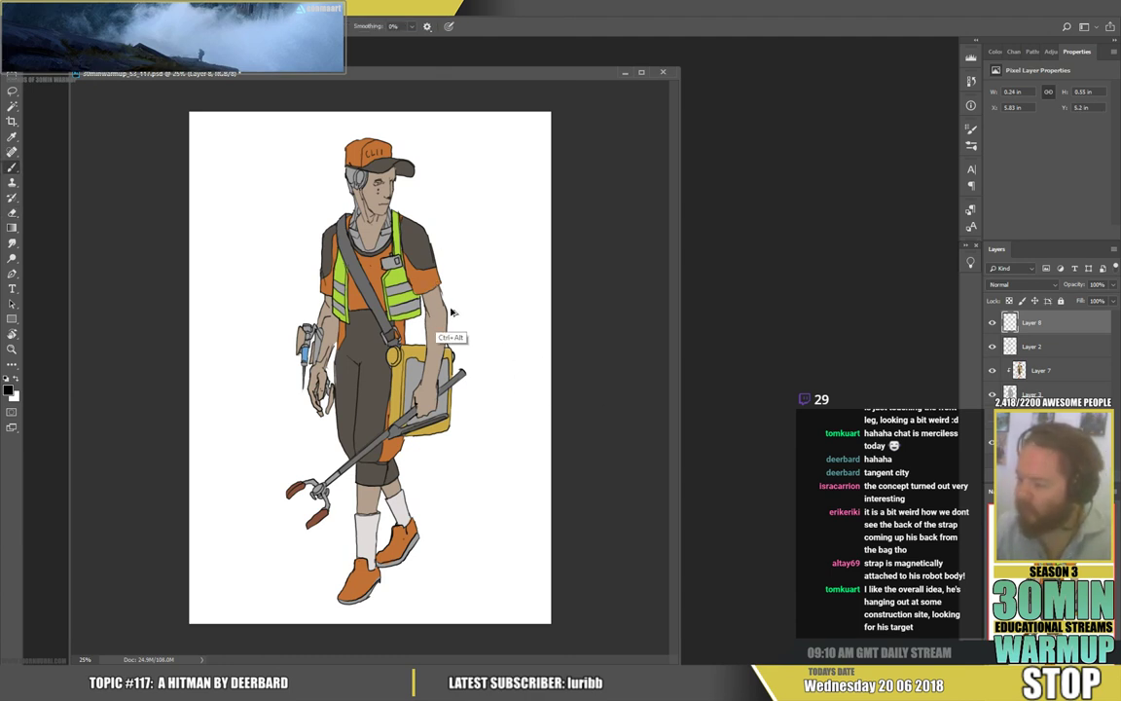
pyautogui.moveTo(421, 310); pyautogui.dragTo(422, 318)
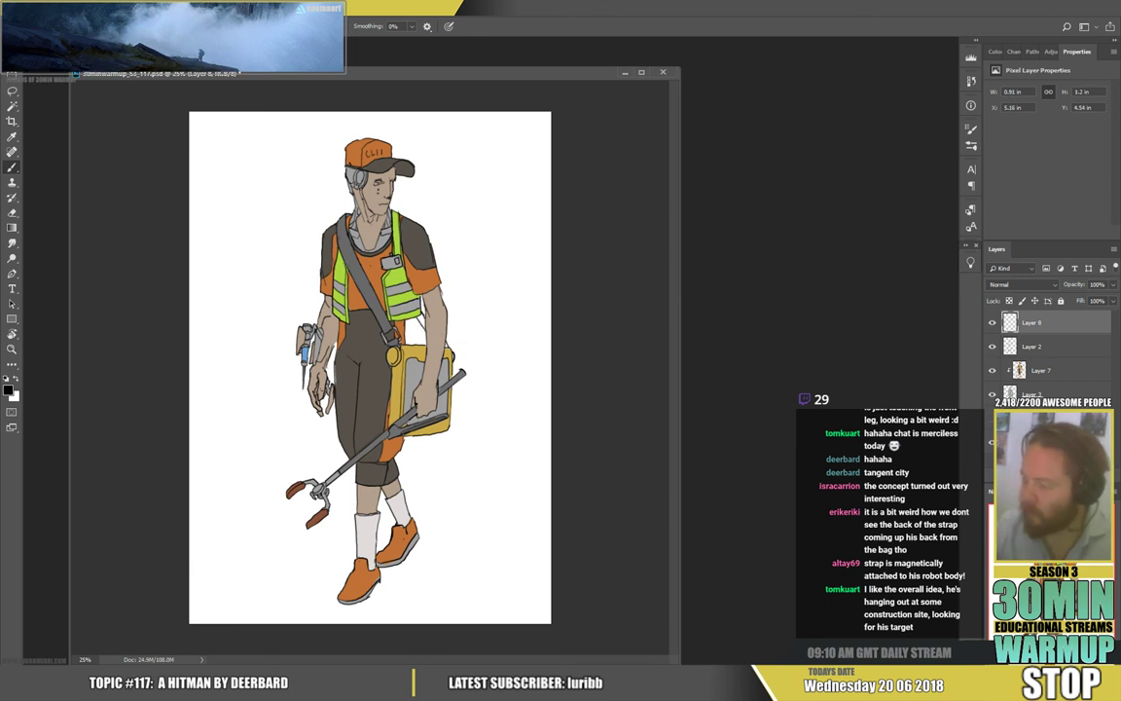
# On a new layer above Layer 2, paint the rear strap grey and its bag fitting yellow, and merge the layer down
pyautogui.click(1052, 346)
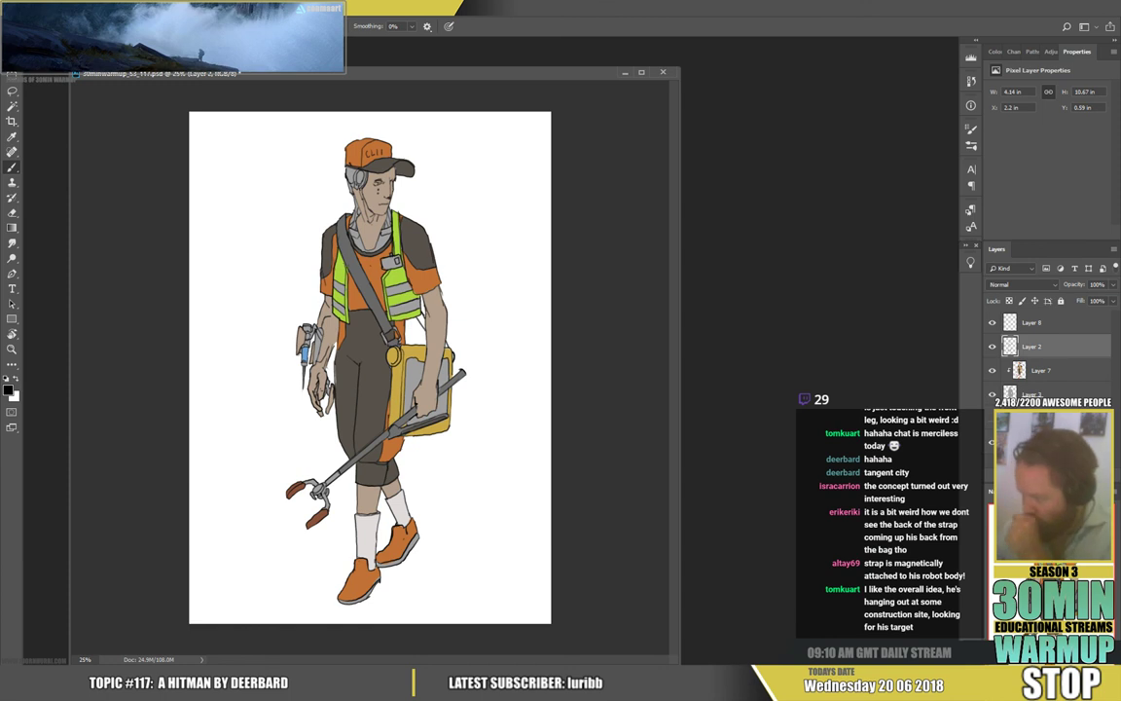
pyautogui.hotkey('ctrl', 'alt', 'shift', 'n')
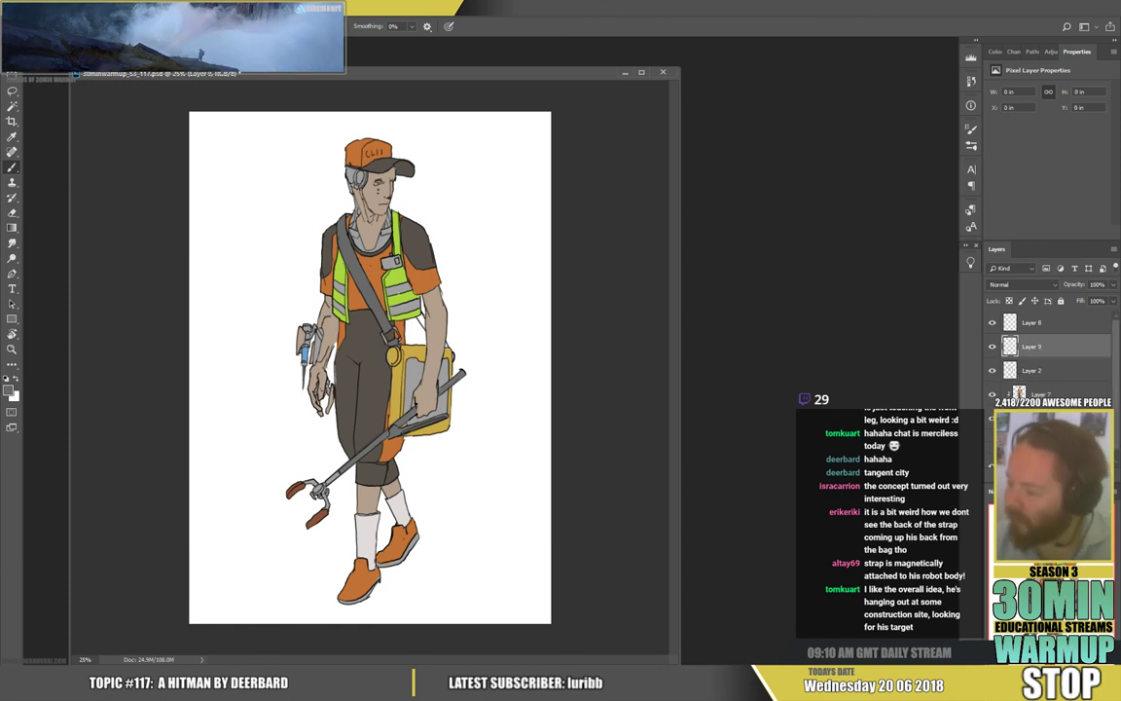
pyautogui.keyDown('alt'); pyautogui.click(371, 296); pyautogui.keyUp('alt')
pyautogui.moveTo(418, 315); pyautogui.dragTo(421, 320)
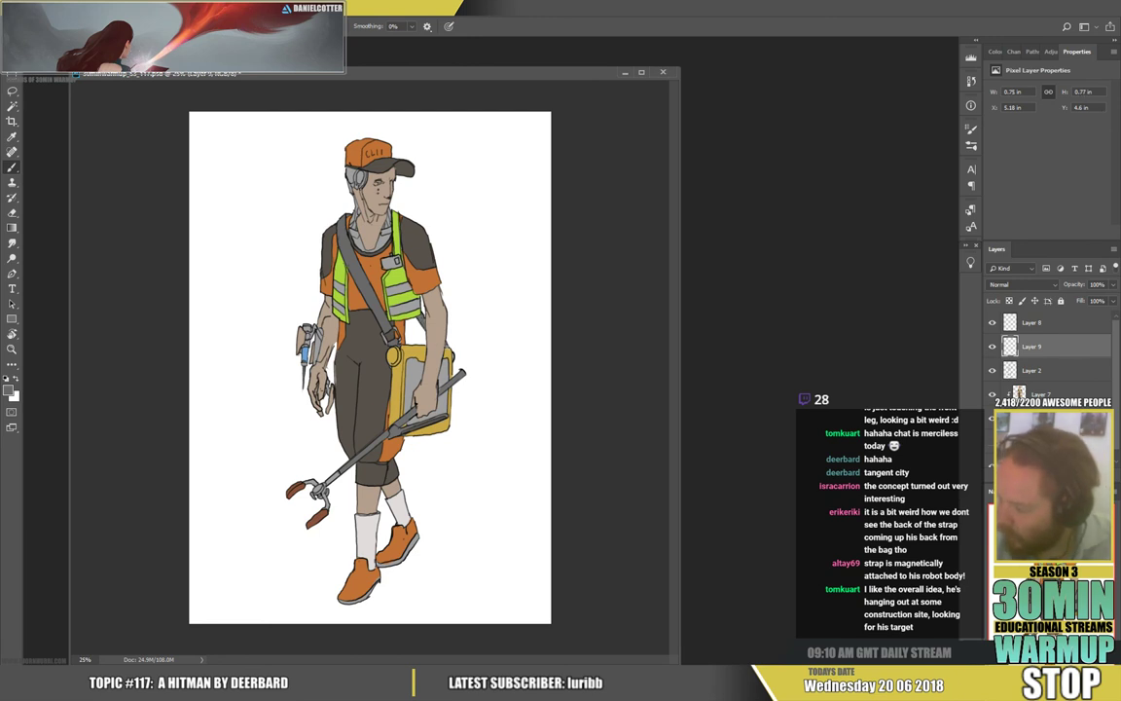
pyautogui.keyDown('alt'); pyautogui.click(449, 389); pyautogui.keyUp('alt')
pyautogui.moveTo(448, 348); pyautogui.dragTo(452, 358)
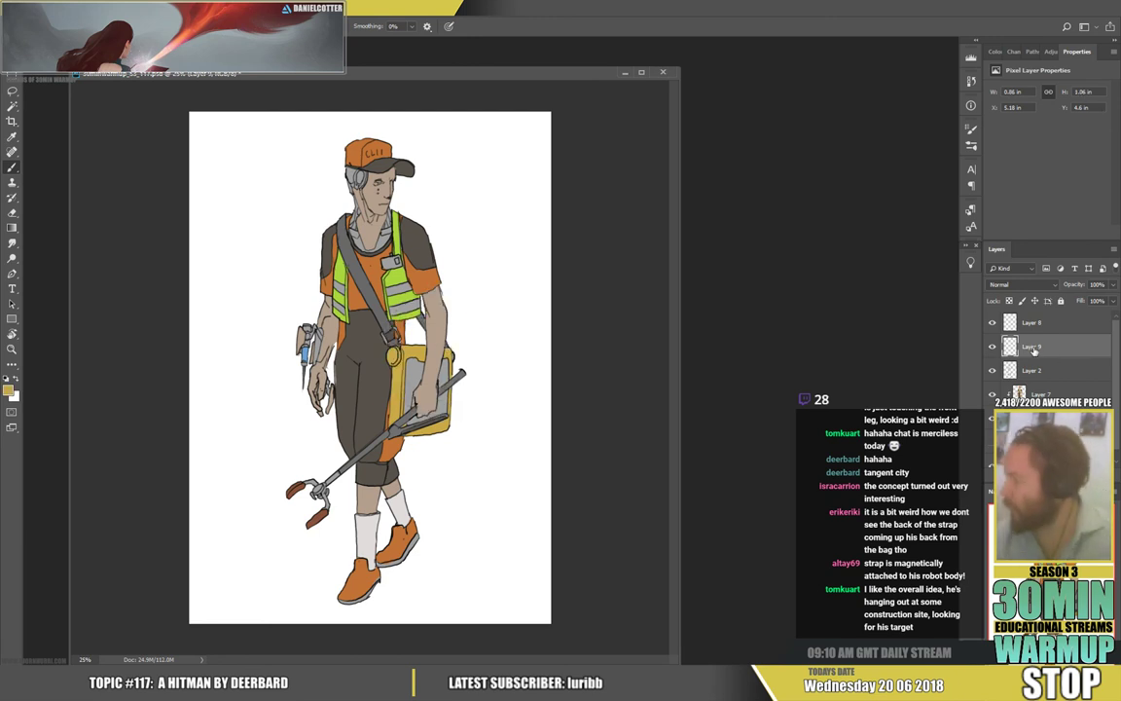
pyautogui.hotkey('ctrl', 'e')
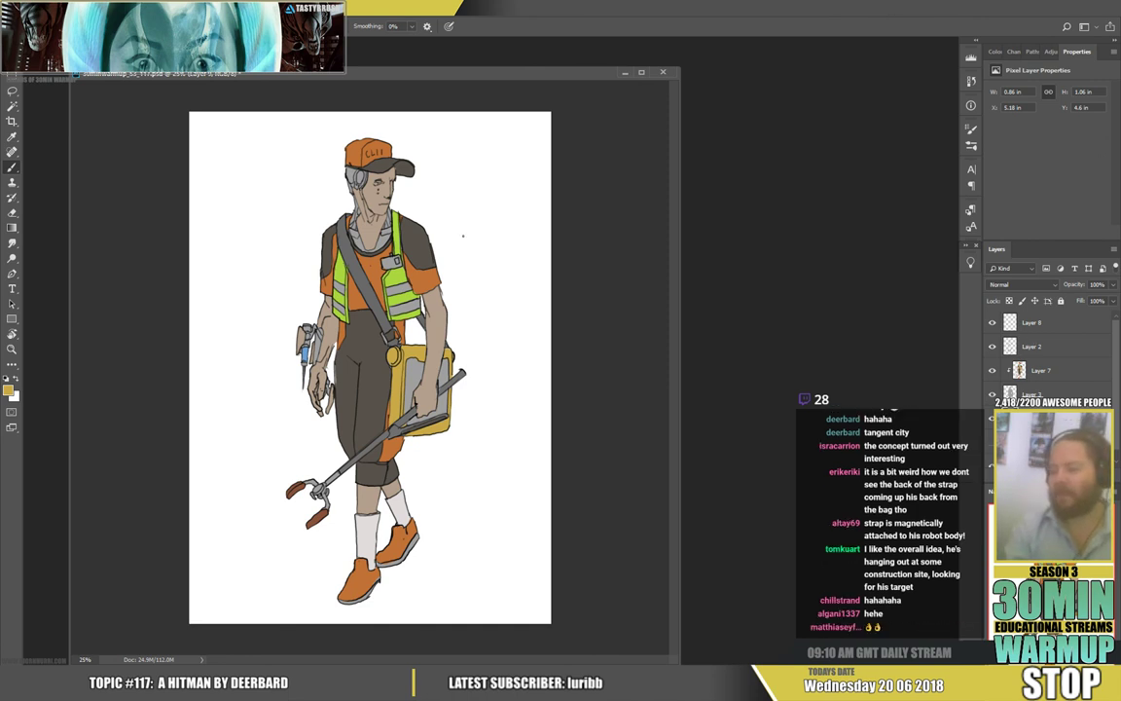
# Paint the whites of the eyes on Layer 7 and check the flat colors with Layer 2 briefly hidden
pyautogui.click(1059, 367)
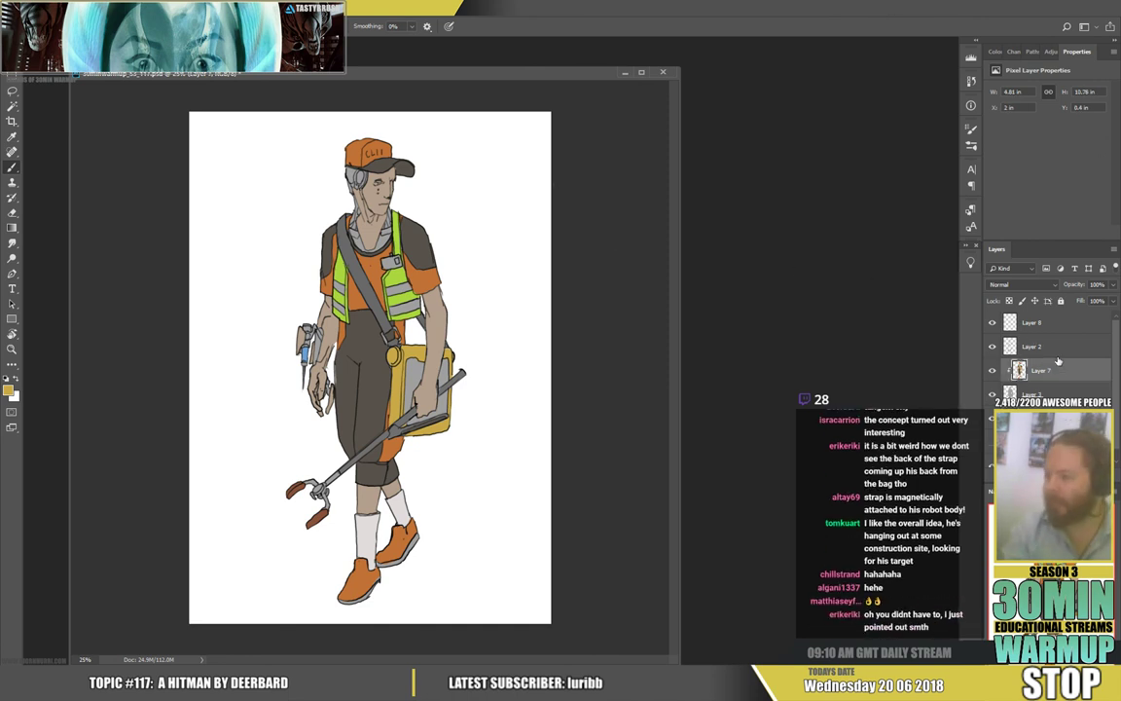
pyautogui.keyDown('alt'); pyautogui.click(408, 189); pyautogui.keyUp('alt')
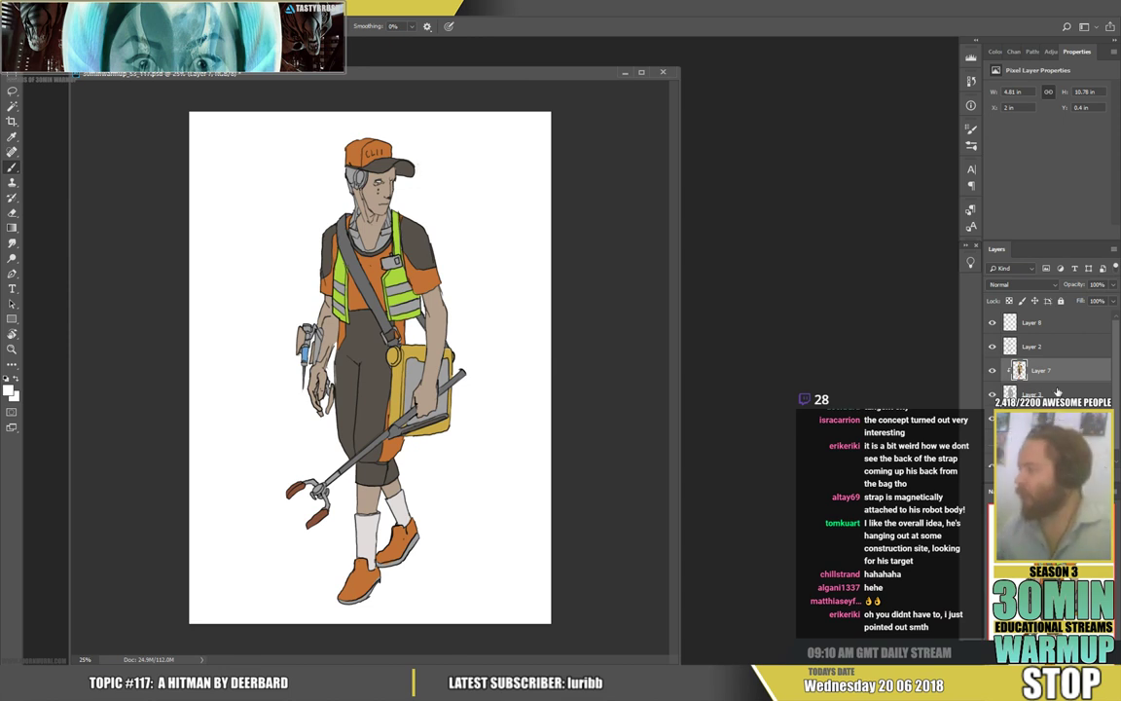
pyautogui.click(993, 347)
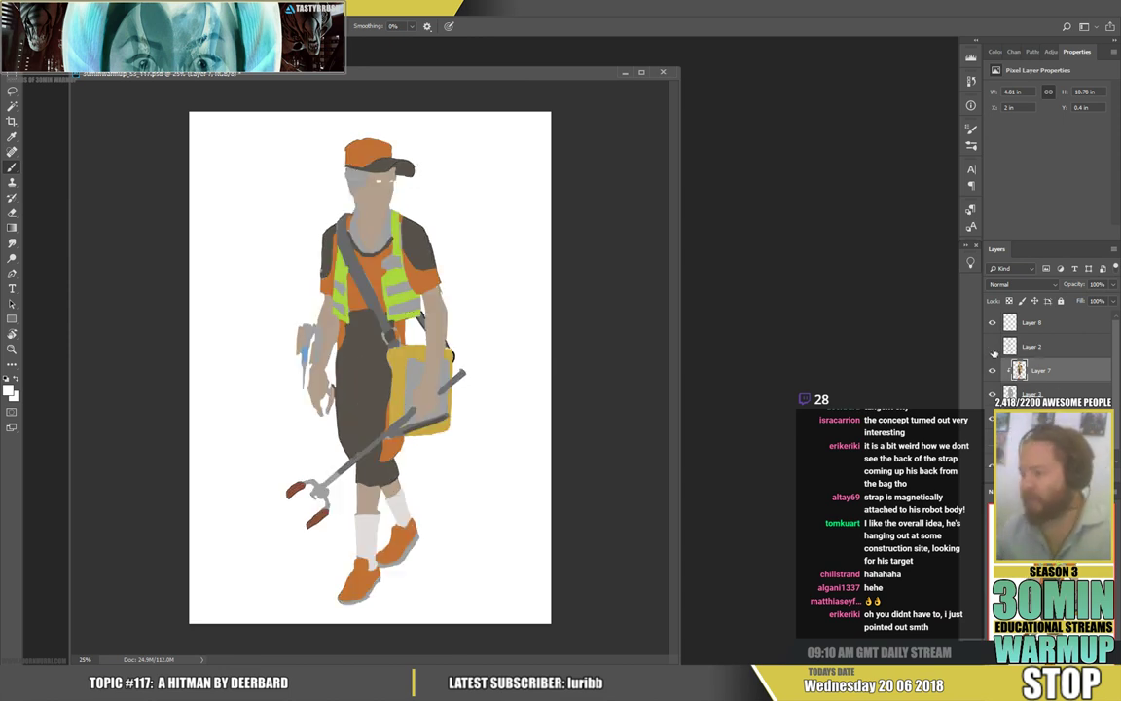
pyautogui.click(993, 348)
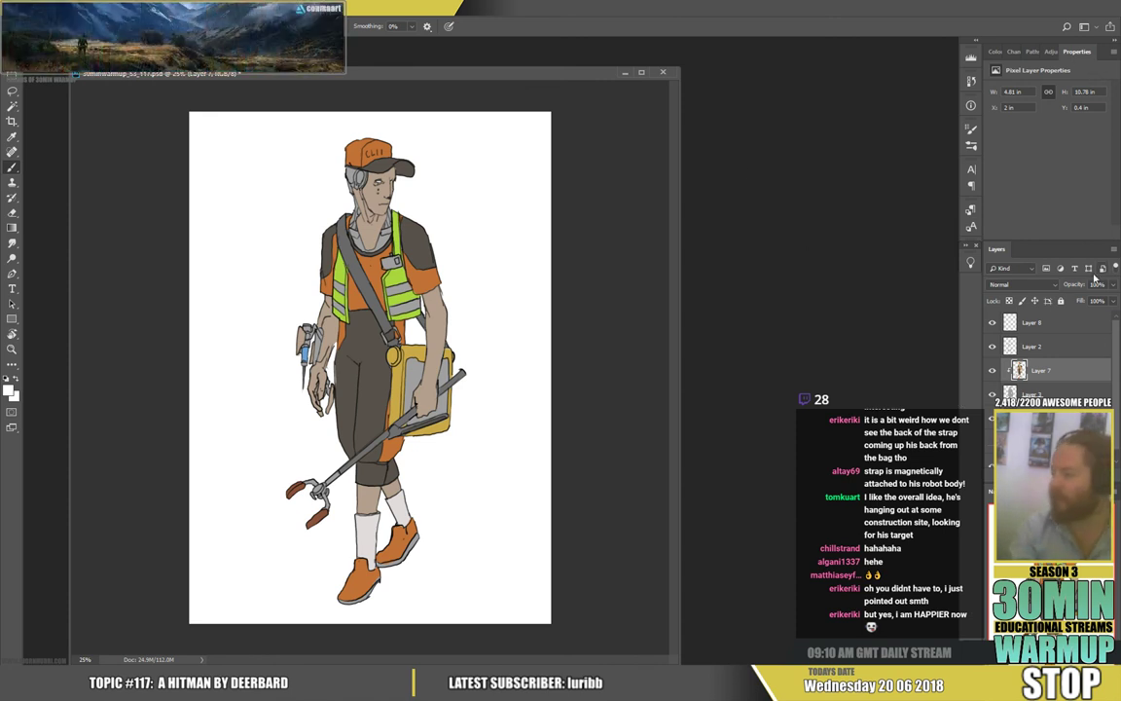
# Add a new layer above Layer 2 and draw black contour lines down the forearm in front of the bag
pyautogui.click(999, 342)
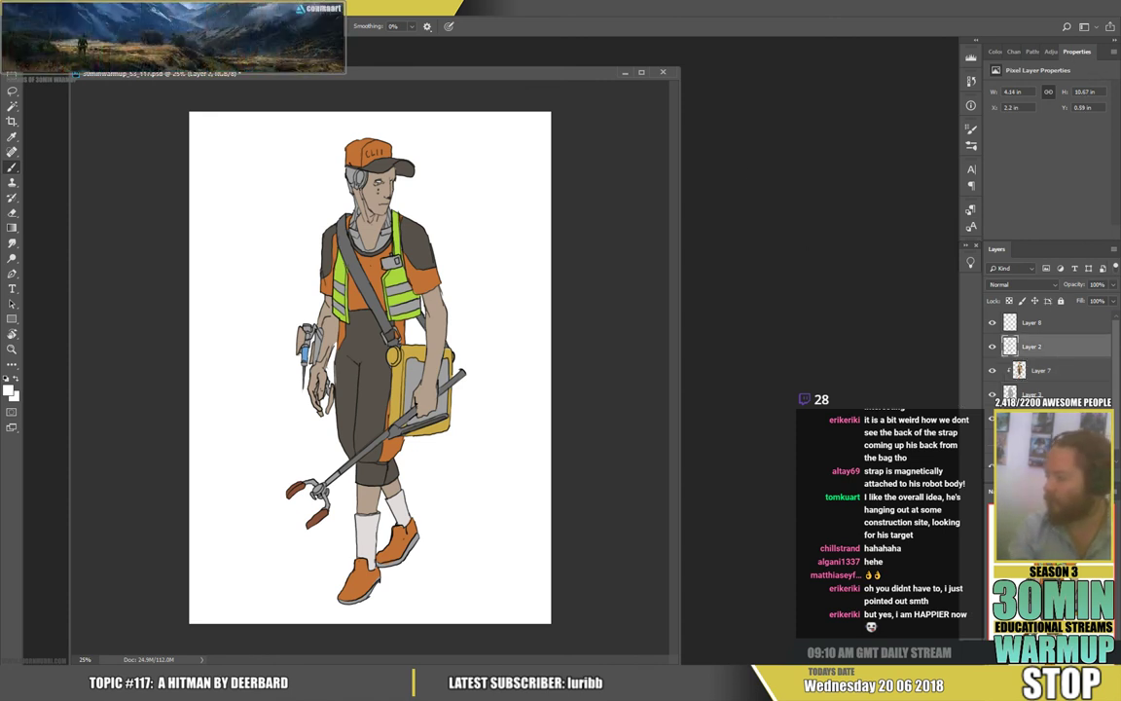
pyautogui.hotkey('ctrl', 'alt', 'shift', 'n')
pyautogui.press('d')
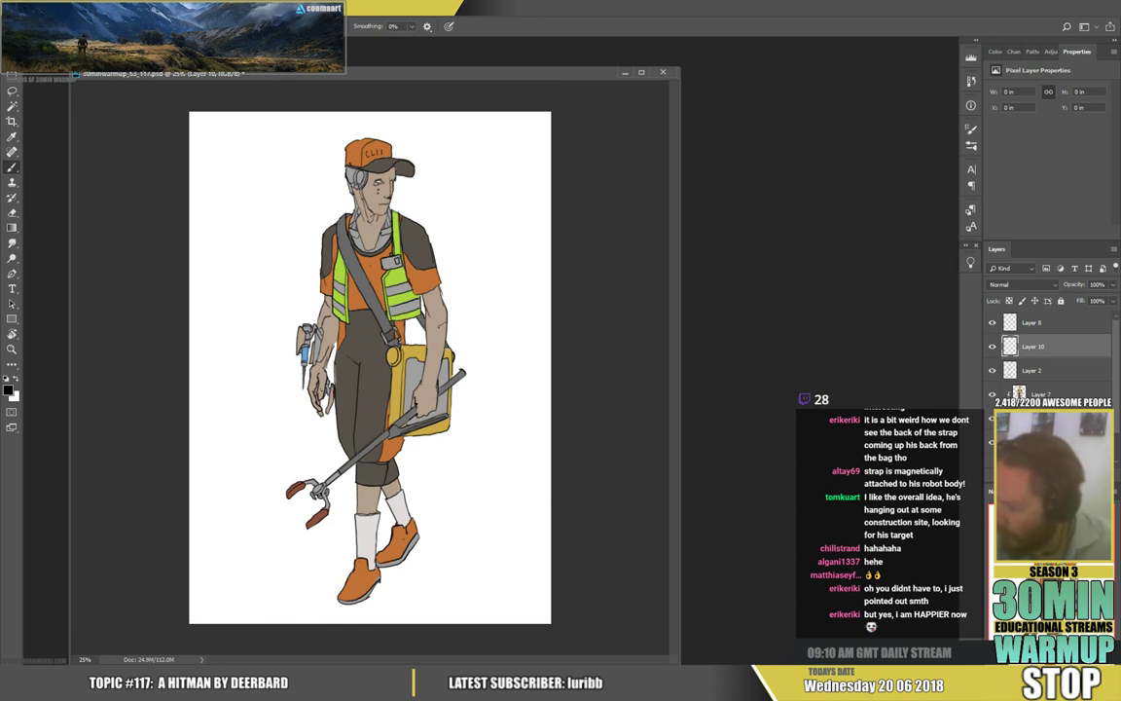
pyautogui.moveTo(394, 294); pyautogui.dragTo(391, 321)
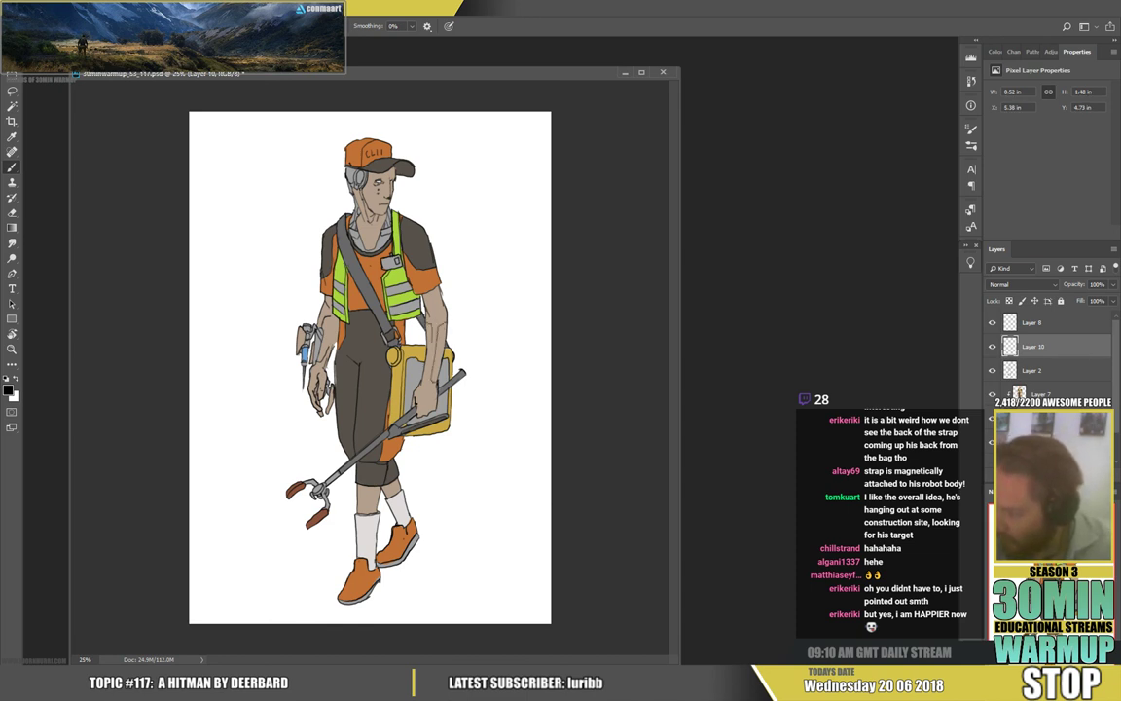
pyautogui.hotkey('ctrl', 'z')
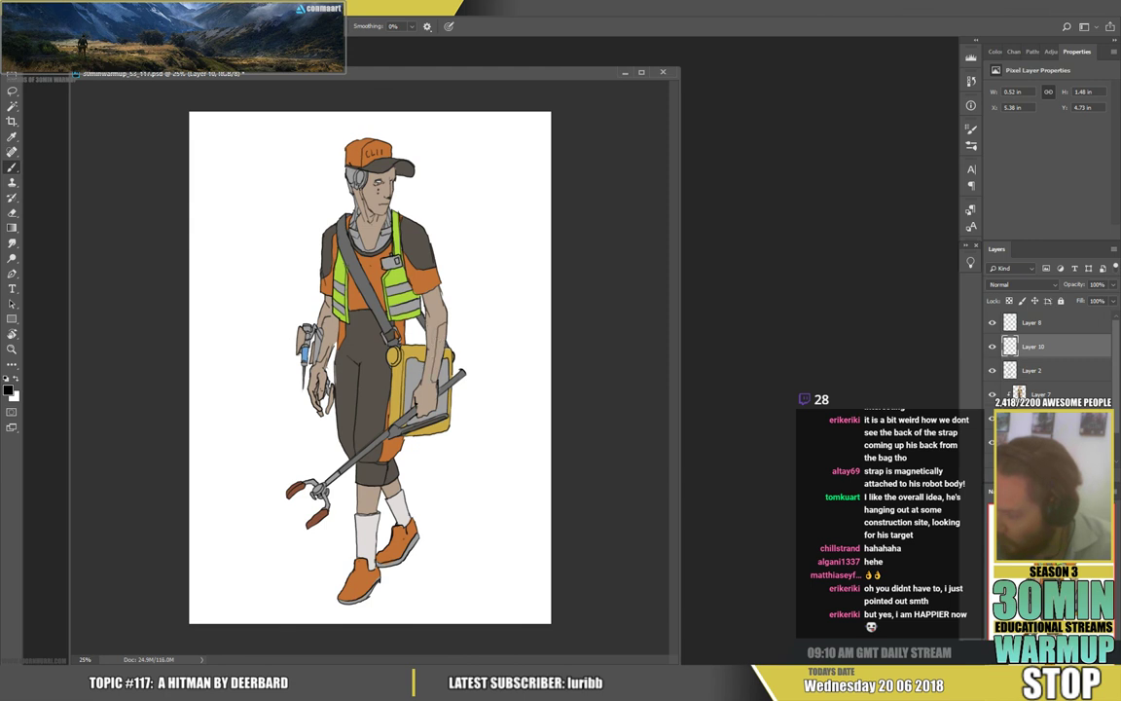
pyautogui.hotkey('ctrl', 'z')
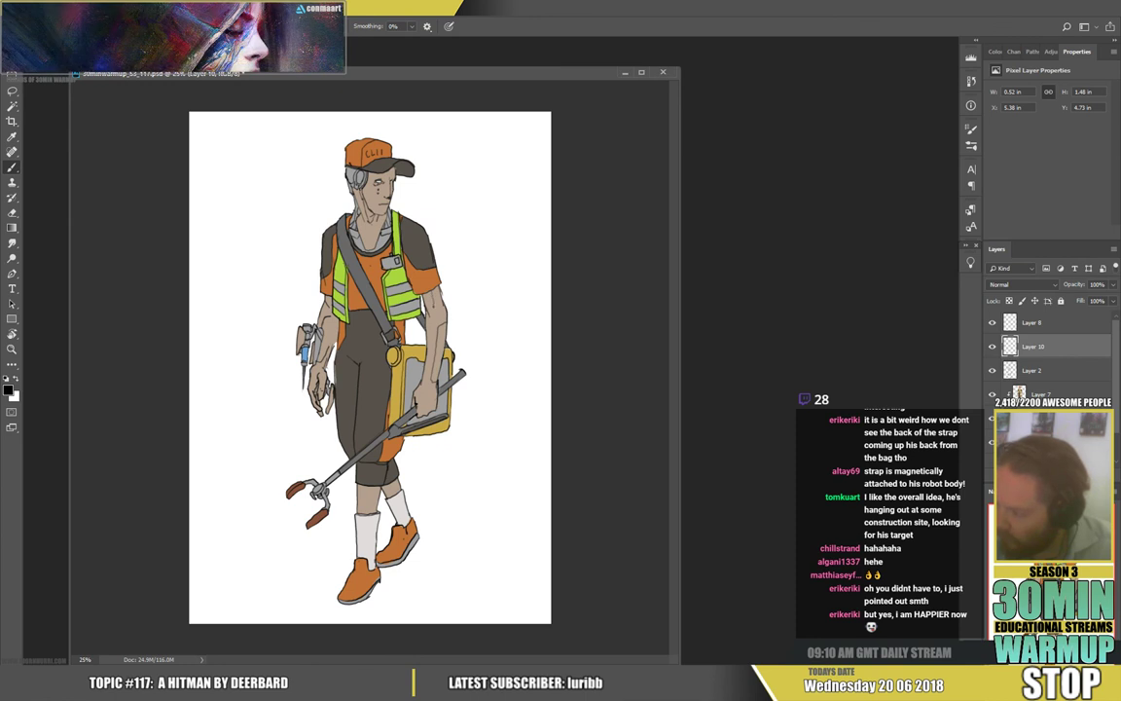
pyautogui.hotkey('ctrl', 'alt', 'z')
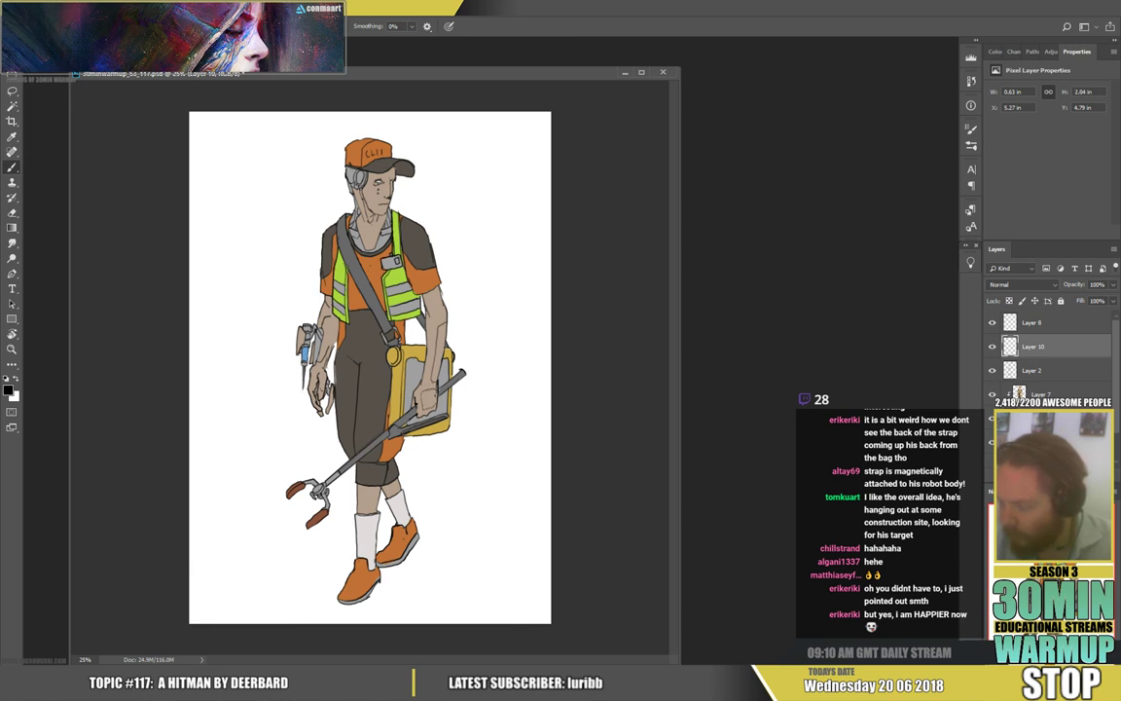
# Erase excess lines on the hand gripping the litter picker and add black detail lines to the other arm on Layer 10
pyautogui.press('e')
pyautogui.moveTo(422, 412); pyautogui.dragTo(429, 410)
pyautogui.press('b')
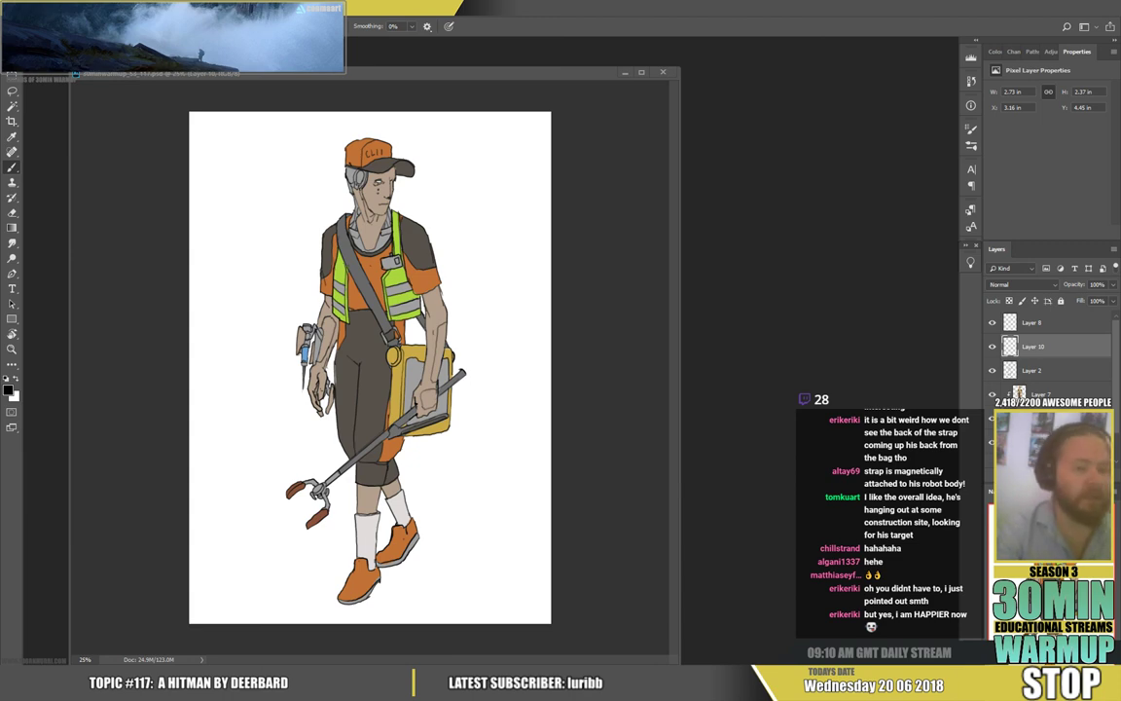
# Switch to the Twitch app and open the live Fortnite channel from the followed channels
pyautogui.moveTo(0, 70); pyautogui.dragTo(508, 66)
pyautogui.doubleClick(507, 66)
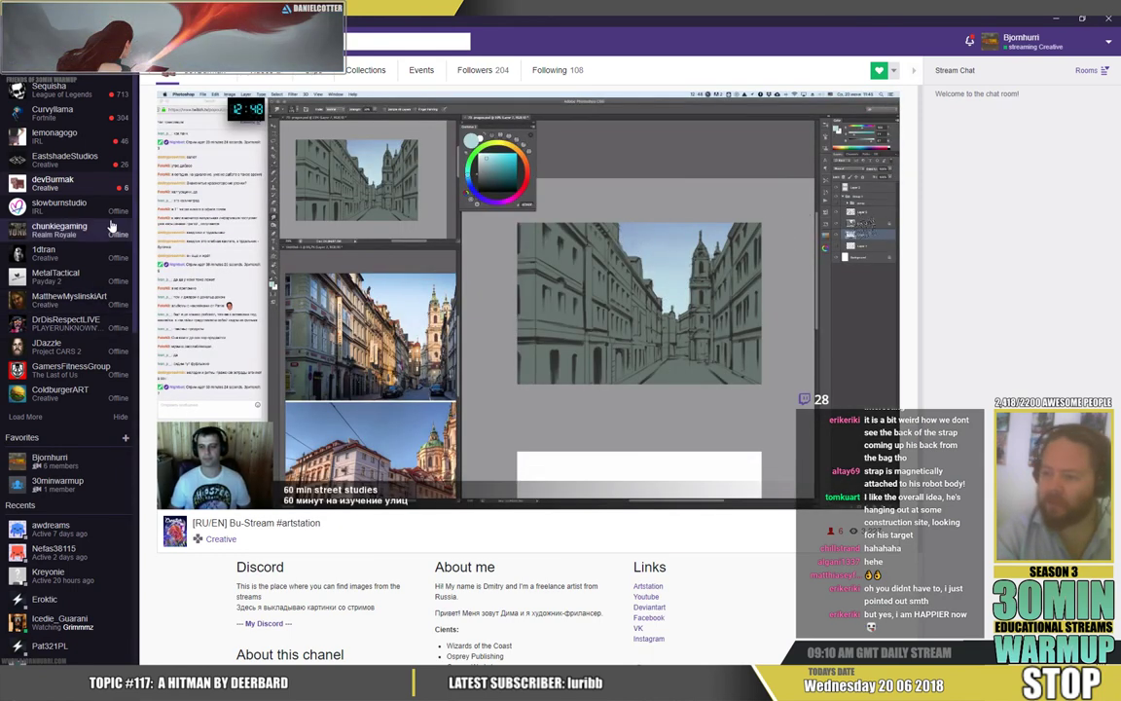
pyautogui.click(68, 114)
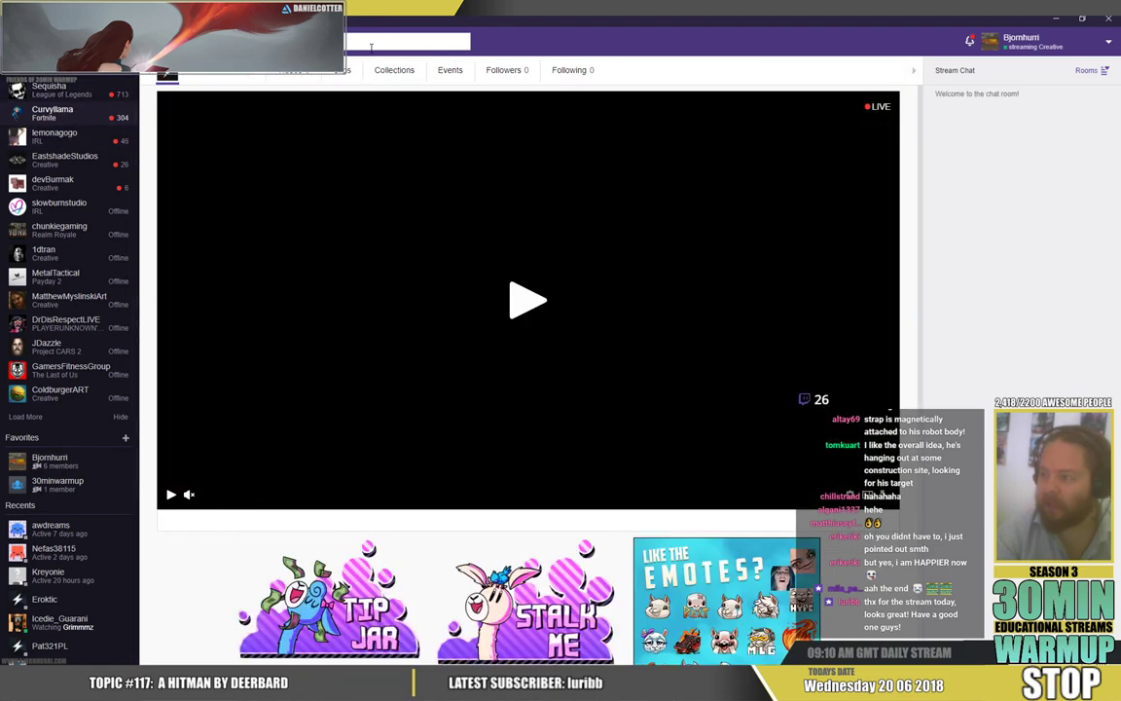
# Search Twitch for the Creative category, open it, and look through its list of live channels
pyautogui.click(371, 47)
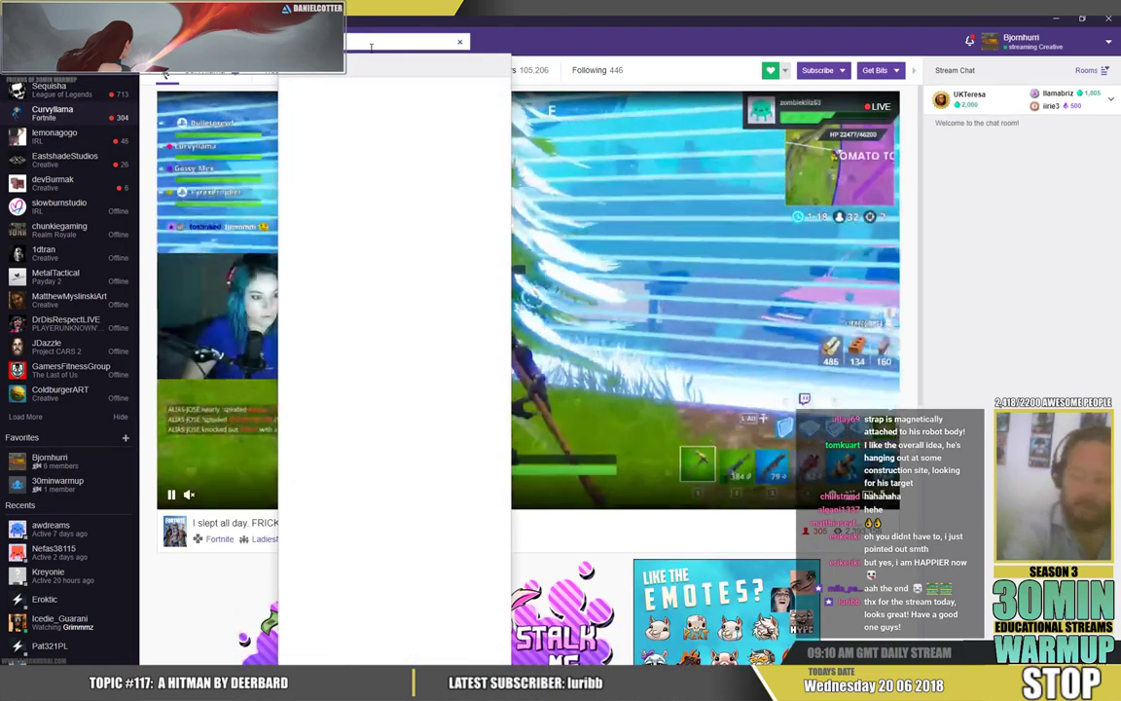
pyautogui.click(335, 116)
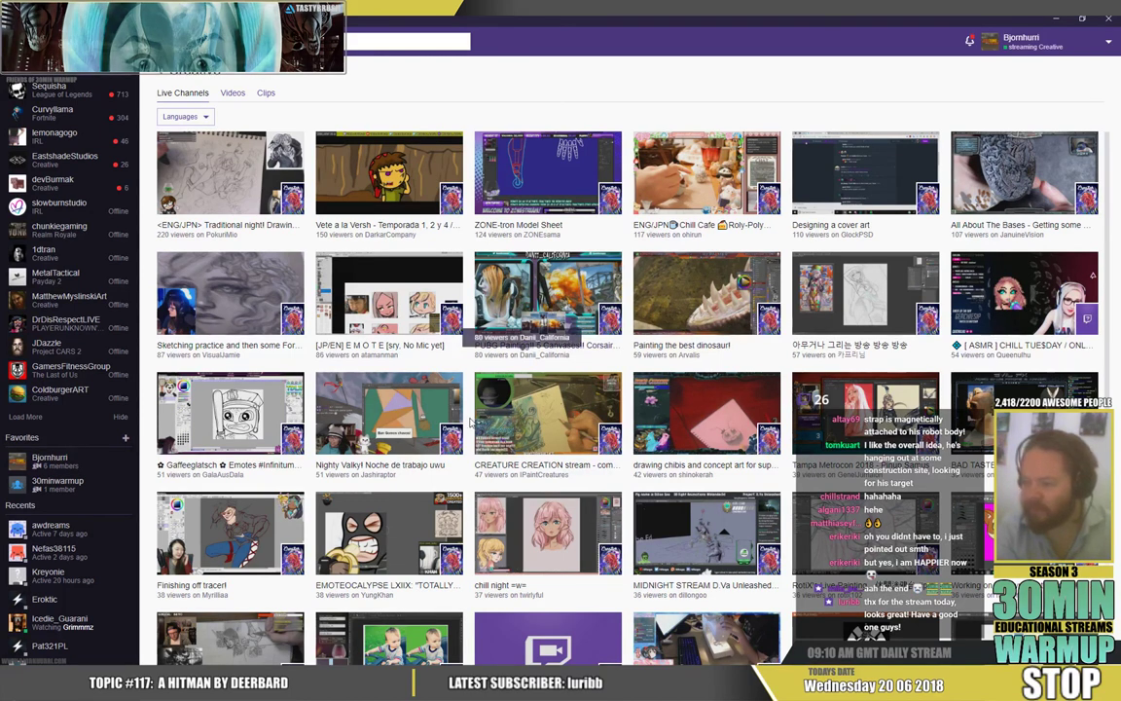
pyautogui.scroll(-1, 475, 474)
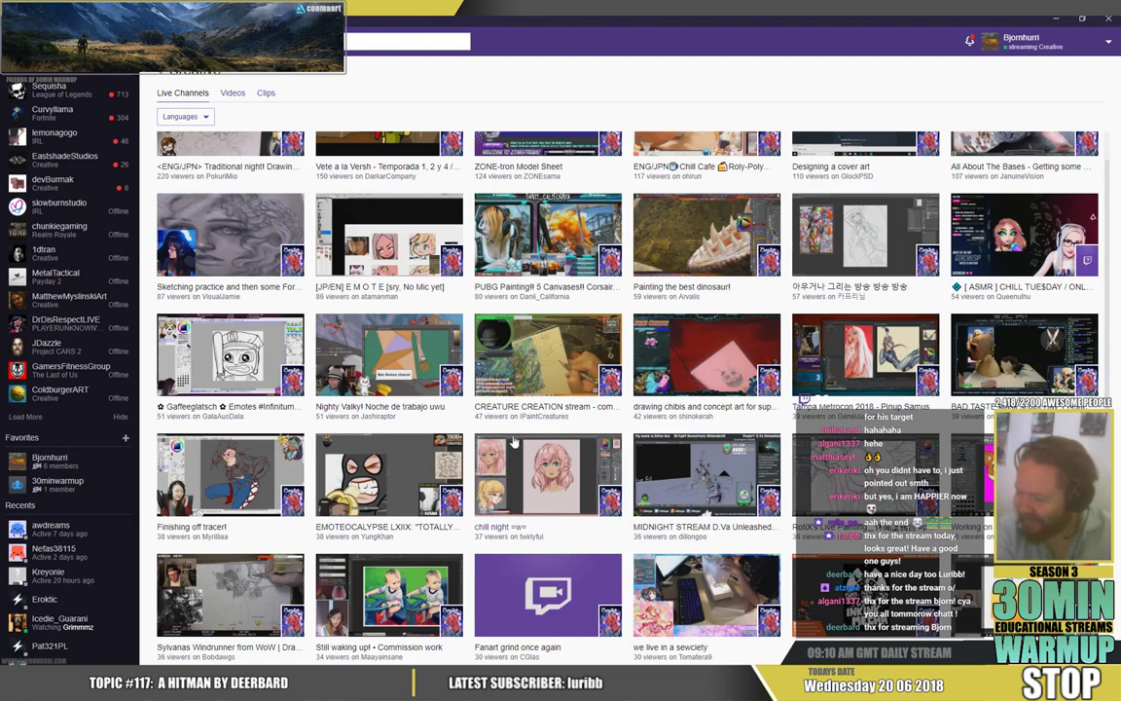
pyautogui.scroll(-1, 514, 446)
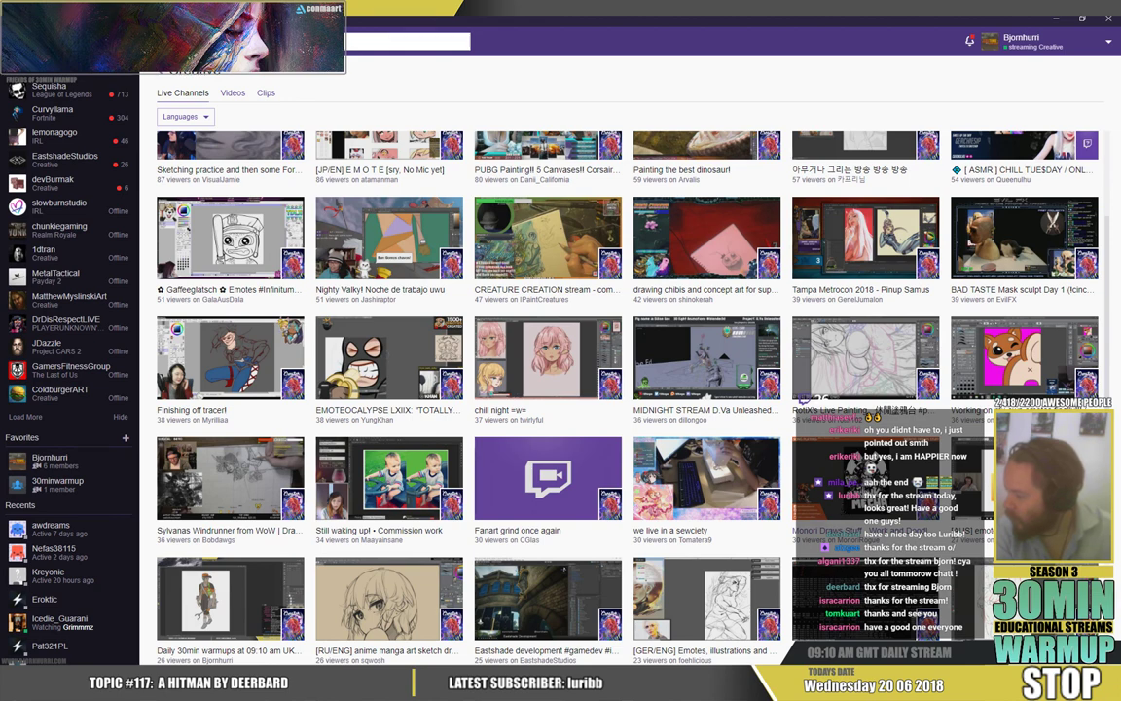
pyautogui.scroll(-2, 207, 453)
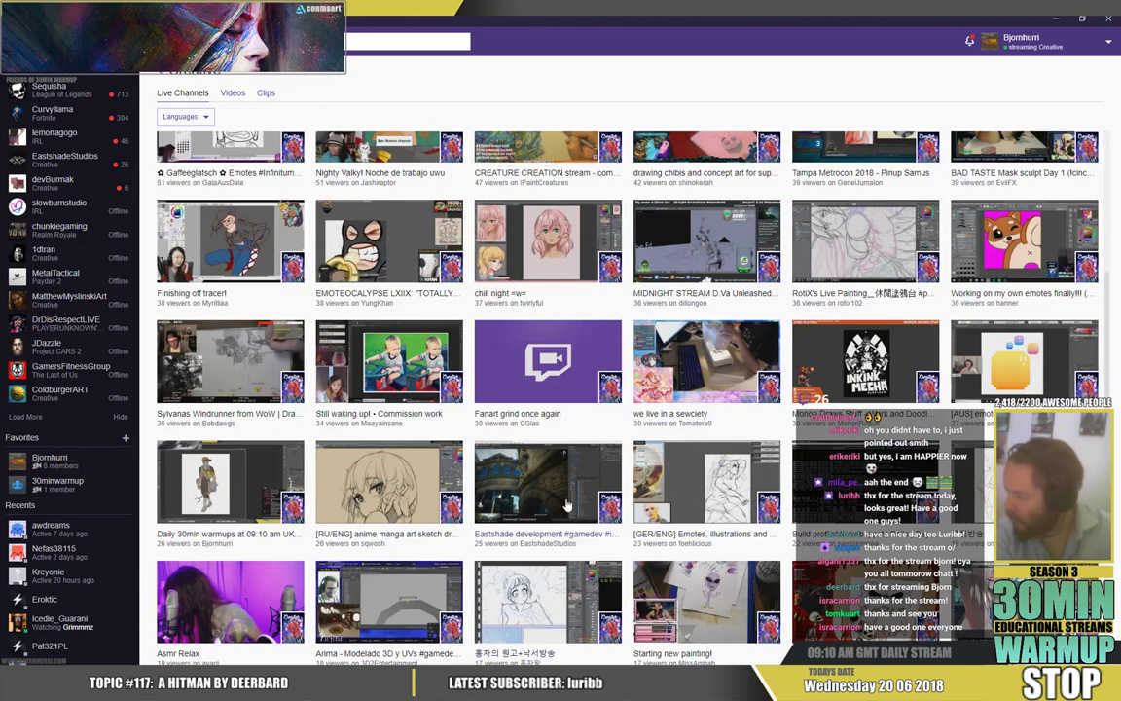
pyautogui.scroll(-1, 561, 493)
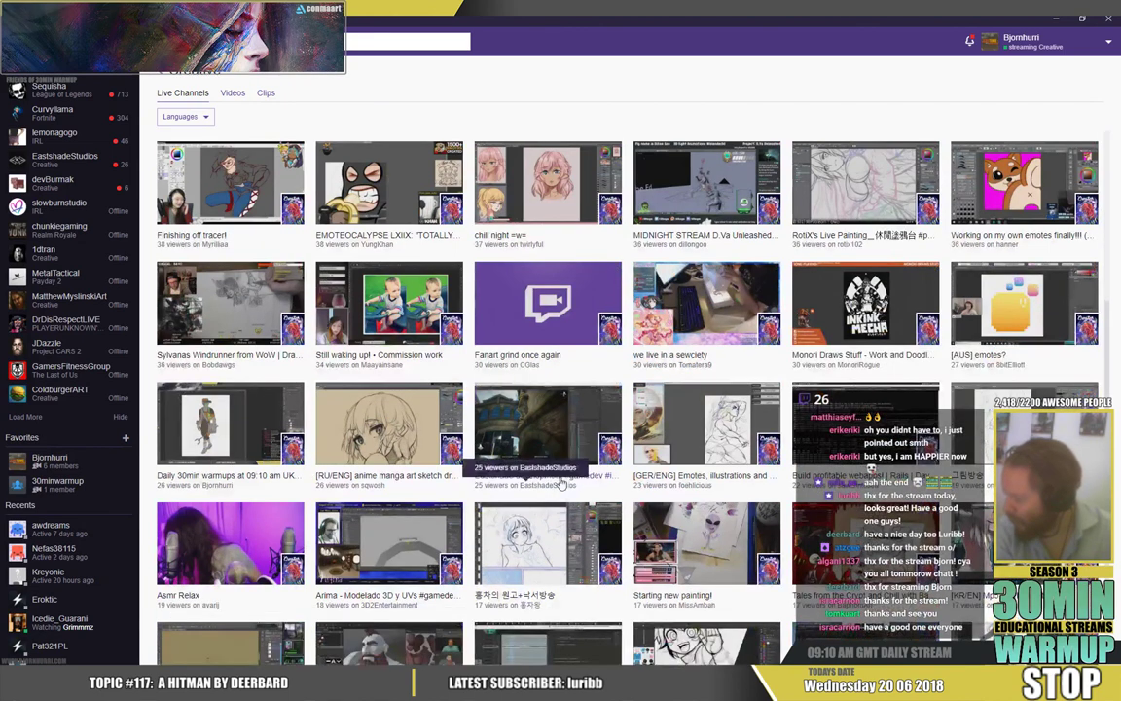
pyautogui.scroll(-1, 562, 476)
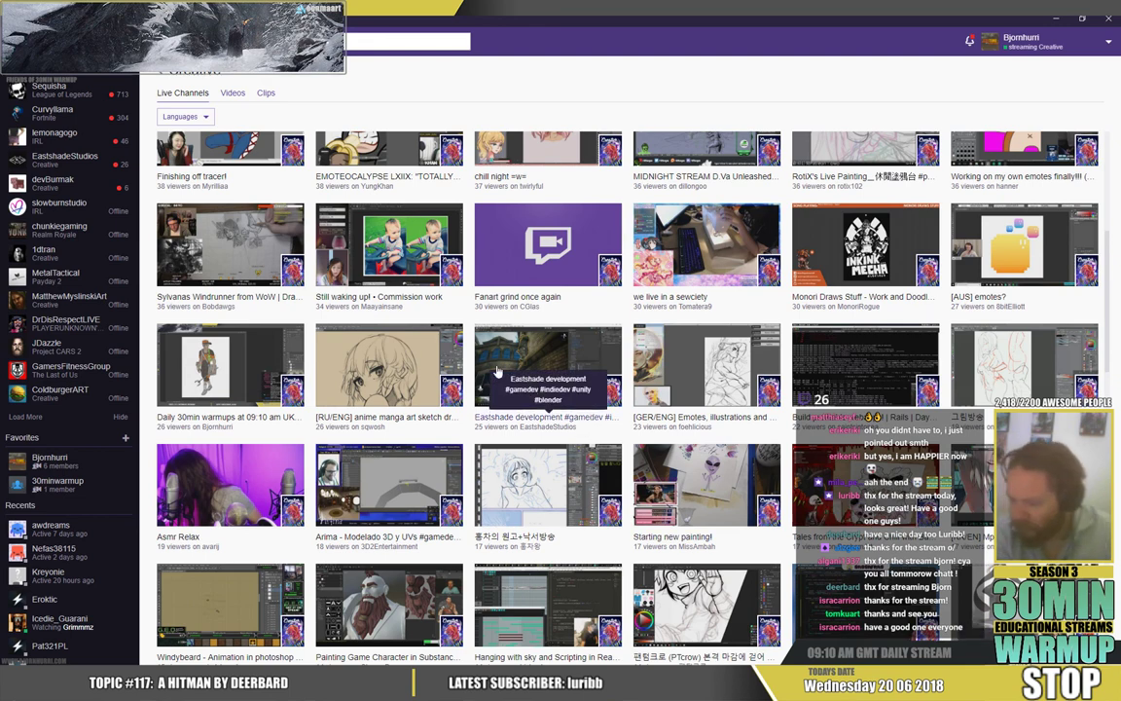
pyautogui.scroll(-3, 477, 387)
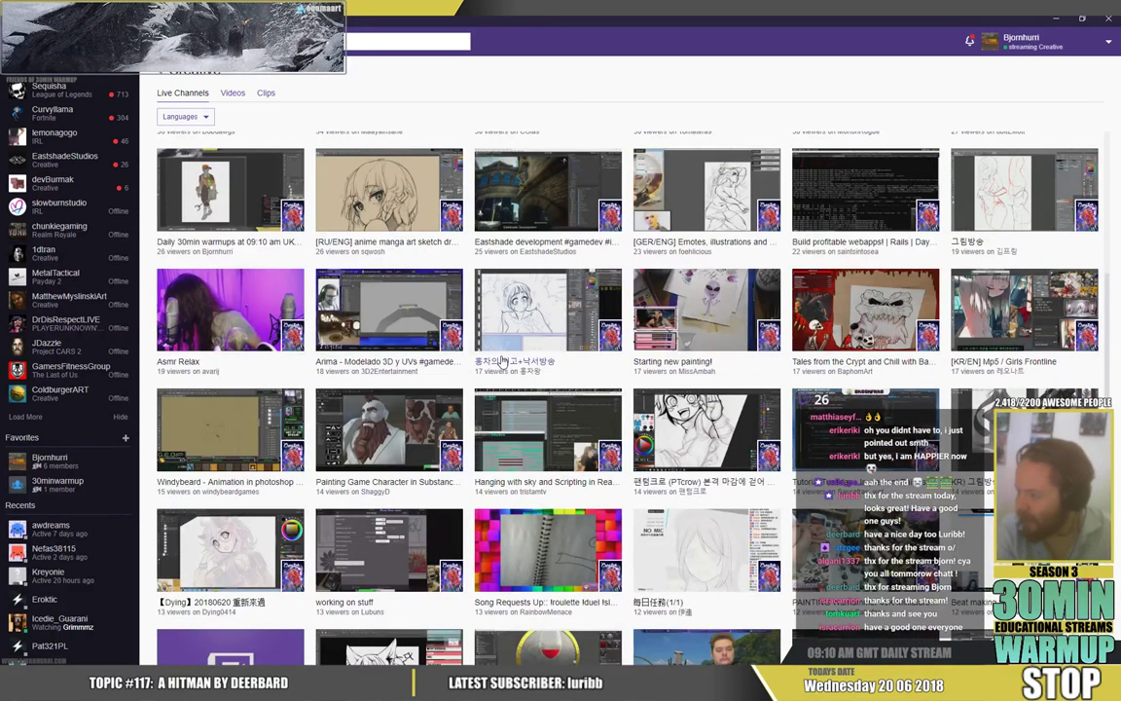